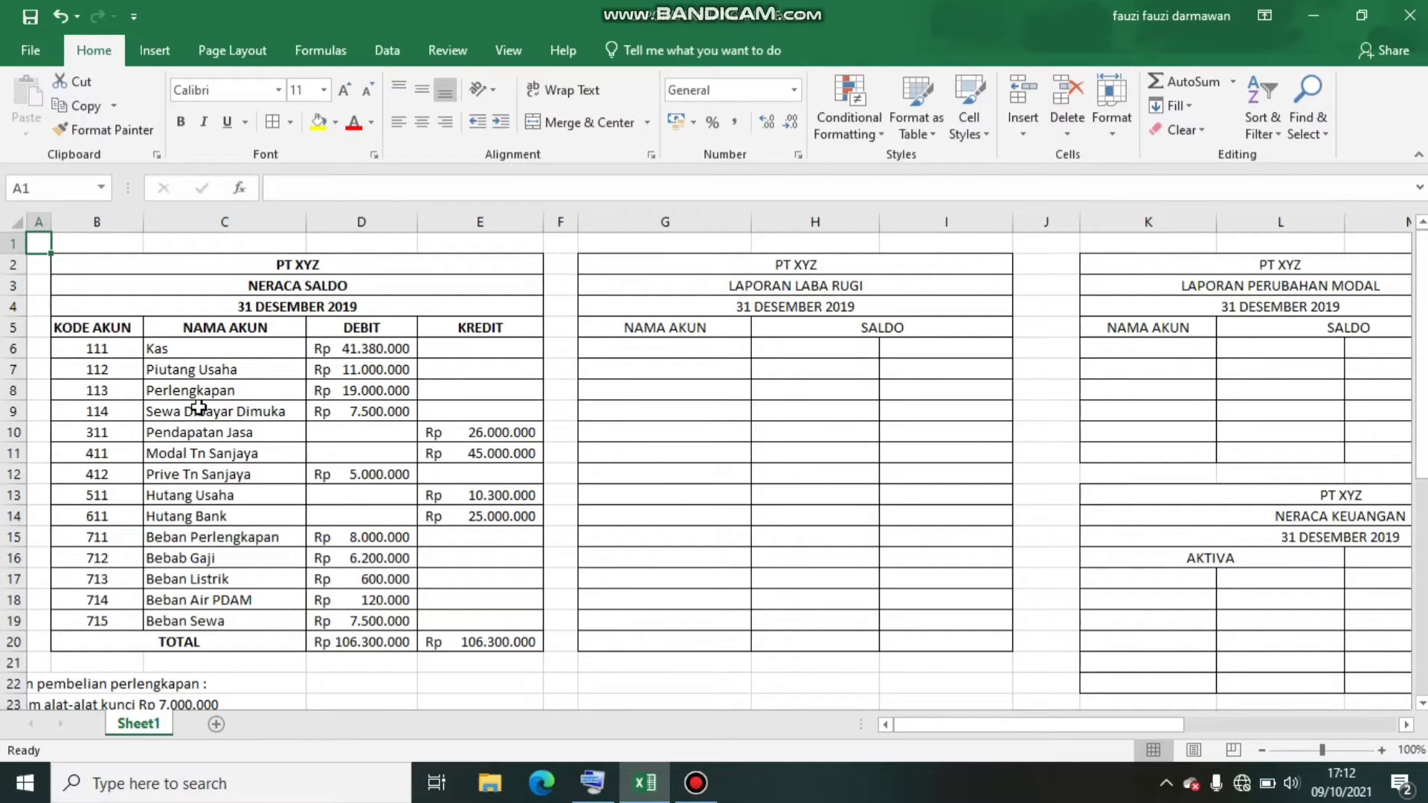
# Widen column B so the supply purchase details beneath the trial balance are fully readable
pyautogui.press('Down')
pyautogui.press('Down')
pyautogui.press('Down')
pyautogui.press('Down')
pyautogui.press('Down')
pyautogui.press('Down')
pyautogui.press('Down')
pyautogui.press('Down')
pyautogui.press('Down')
pyautogui.press('Down')
pyautogui.press('Down')
pyautogui.press('Down')
pyautogui.press('Down')
pyautogui.press('Down')
pyautogui.press('Down')
pyautogui.press('Down')
pyautogui.press('Down')
pyautogui.press('Down')
pyautogui.press('Down')
pyautogui.press('Down')
pyautogui.press('Down')
pyautogui.press('Down')
pyautogui.press('Down')
pyautogui.press('Down')
pyautogui.press('Down')
pyautogui.press('Down')
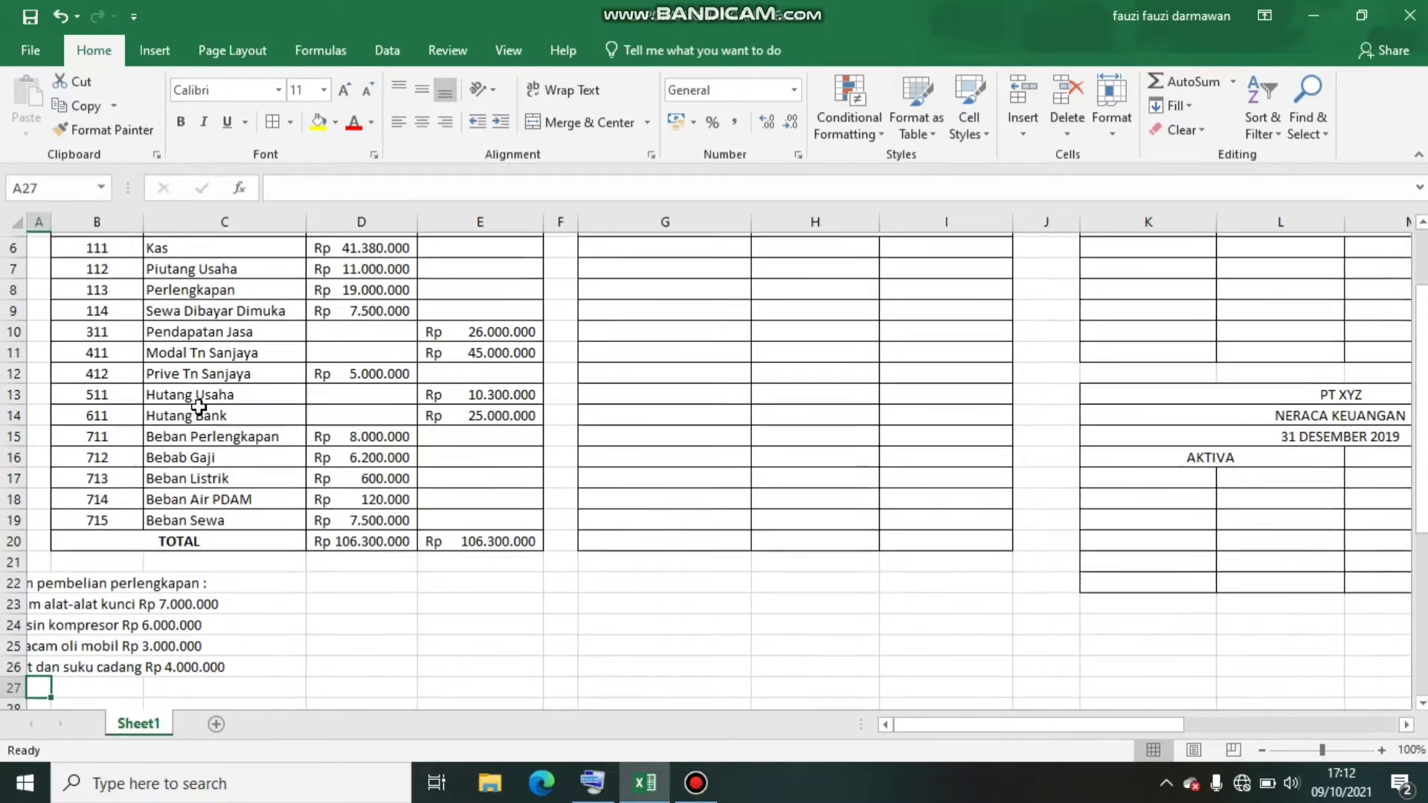
pyautogui.moveTo(144, 221); pyautogui.dragTo(265, 235)
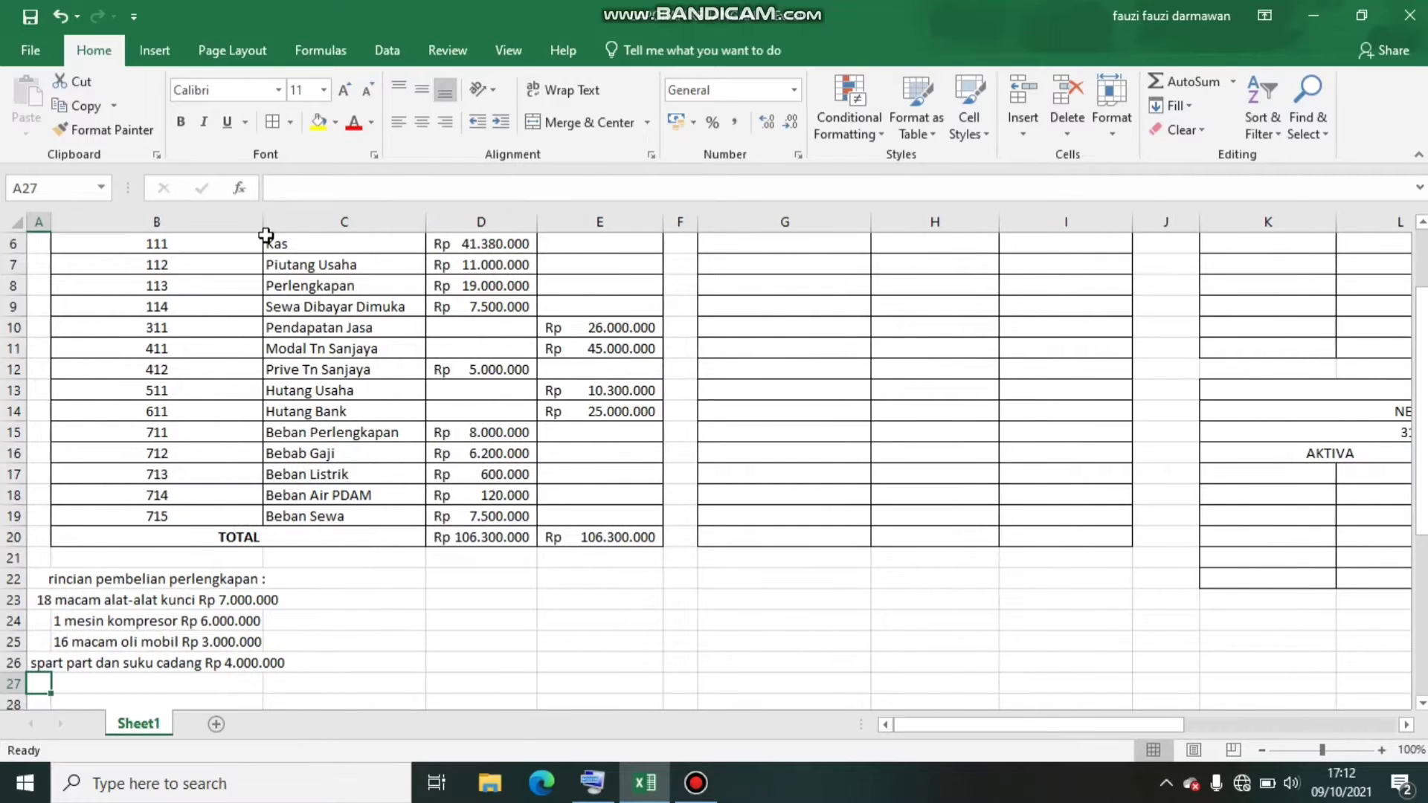
# Examine the NERACA SALDO accounts and the supply purchase details listed beneath the table
pyautogui.press('Up')
pyautogui.press('Up')
pyautogui.press('Up')
pyautogui.press('Up')
pyautogui.press('Up')
pyautogui.press('Up')
pyautogui.press('Up')
pyautogui.press('Up')
pyautogui.press('Up')
pyautogui.press('Up')
pyautogui.press('Up')
pyautogui.press('Up')
pyautogui.press('Up')
pyautogui.press('Up')
pyautogui.press('Up')
pyautogui.press('Up')
pyautogui.press('Up')
pyautogui.press('Up')
pyautogui.press('Up')
pyautogui.press('Up')
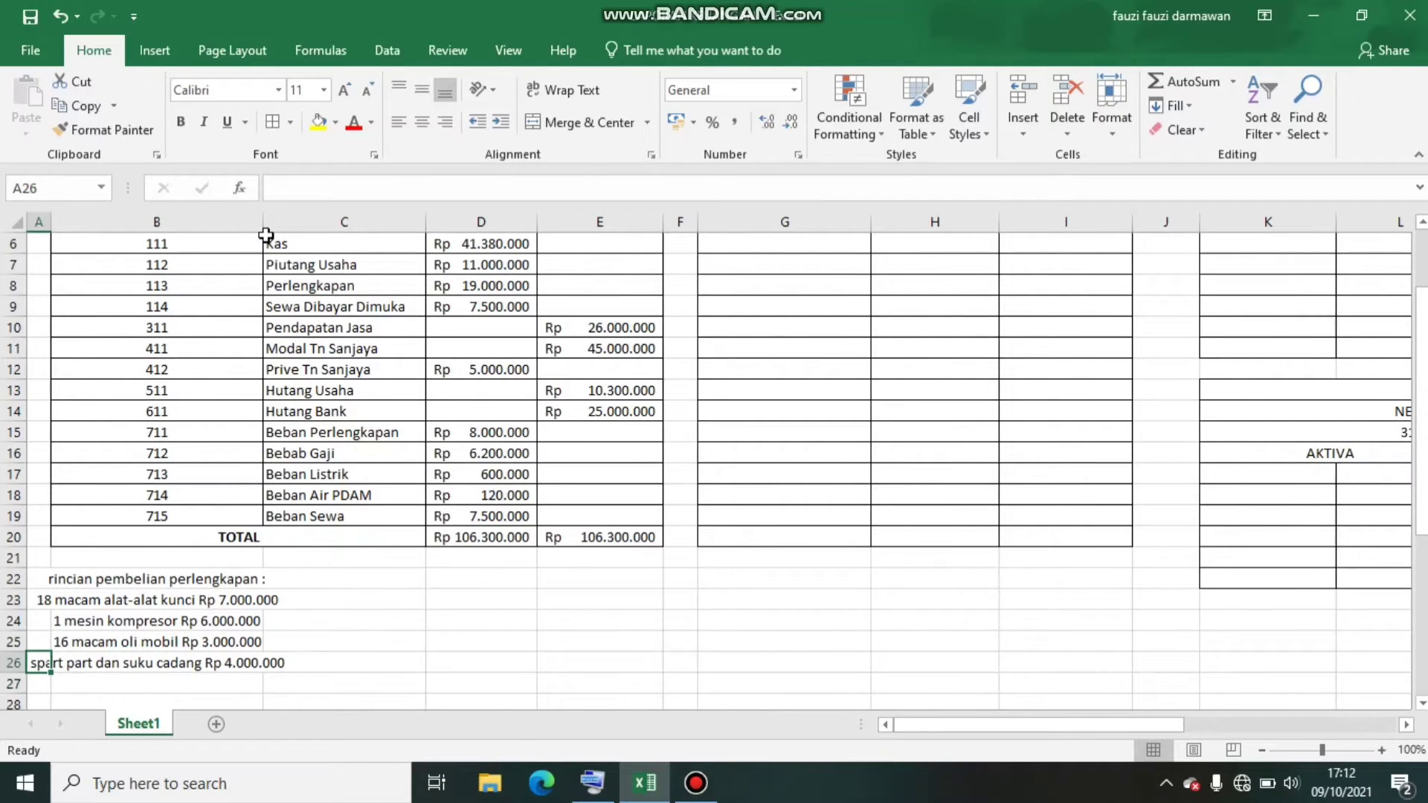
pyautogui.press('Down')
pyautogui.press('Down')
pyautogui.press('Down')
pyautogui.press('Down')
pyautogui.press('Down')
pyautogui.press('Down')
pyautogui.press('Down')
pyautogui.press('Down')
pyautogui.press('Down')
pyautogui.press('Down')
pyautogui.press('Down')
pyautogui.press('Down')
pyautogui.press('Down')
pyautogui.press('Down')
pyautogui.press('Down')
pyautogui.press('Down')
pyautogui.press('Down')
pyautogui.press('Down')
pyautogui.press('Down')
pyautogui.press('Down')
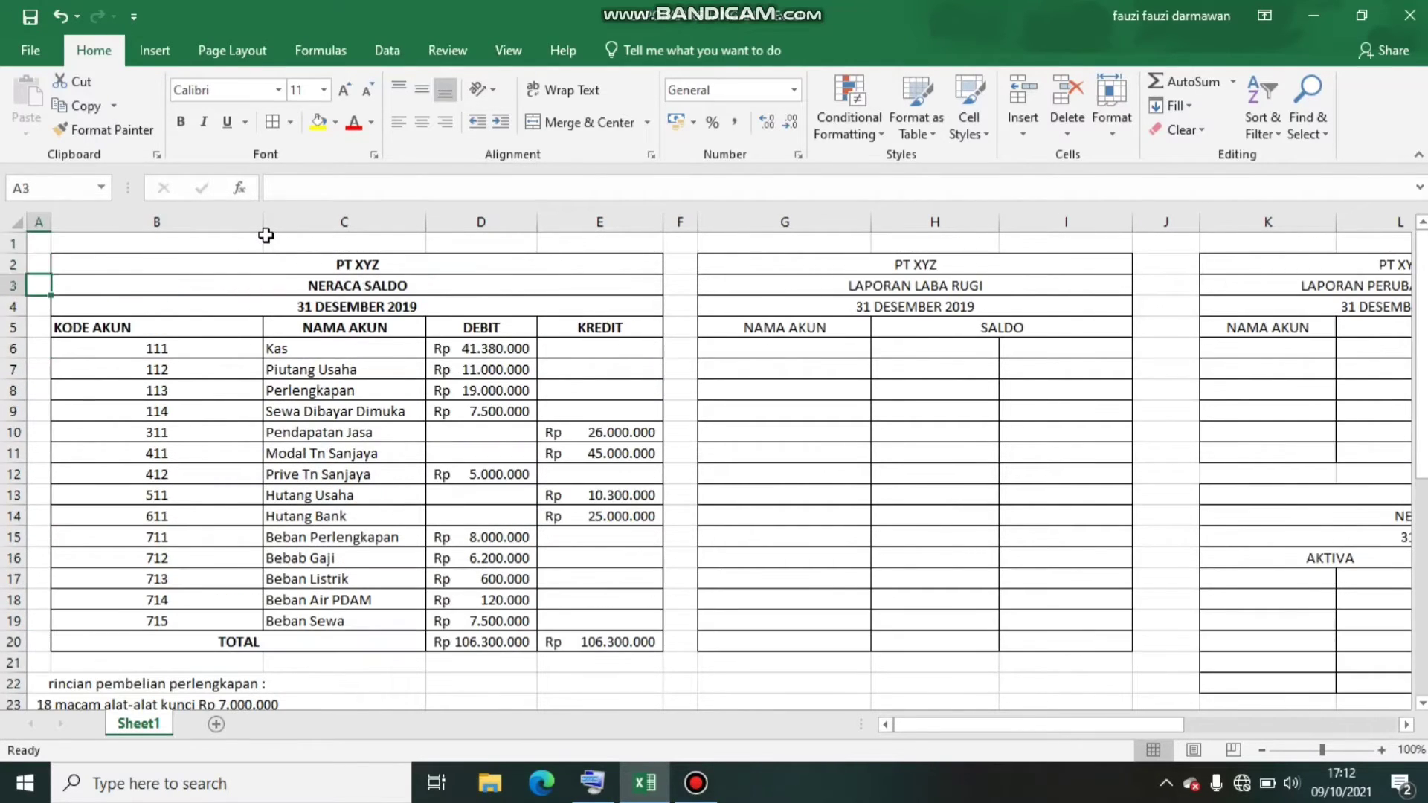
pyautogui.press('Down')
pyautogui.press('Down')
pyautogui.press('Down')
pyautogui.press('Down')
pyautogui.press('Down')
pyautogui.press('Down')
pyautogui.press('Down')
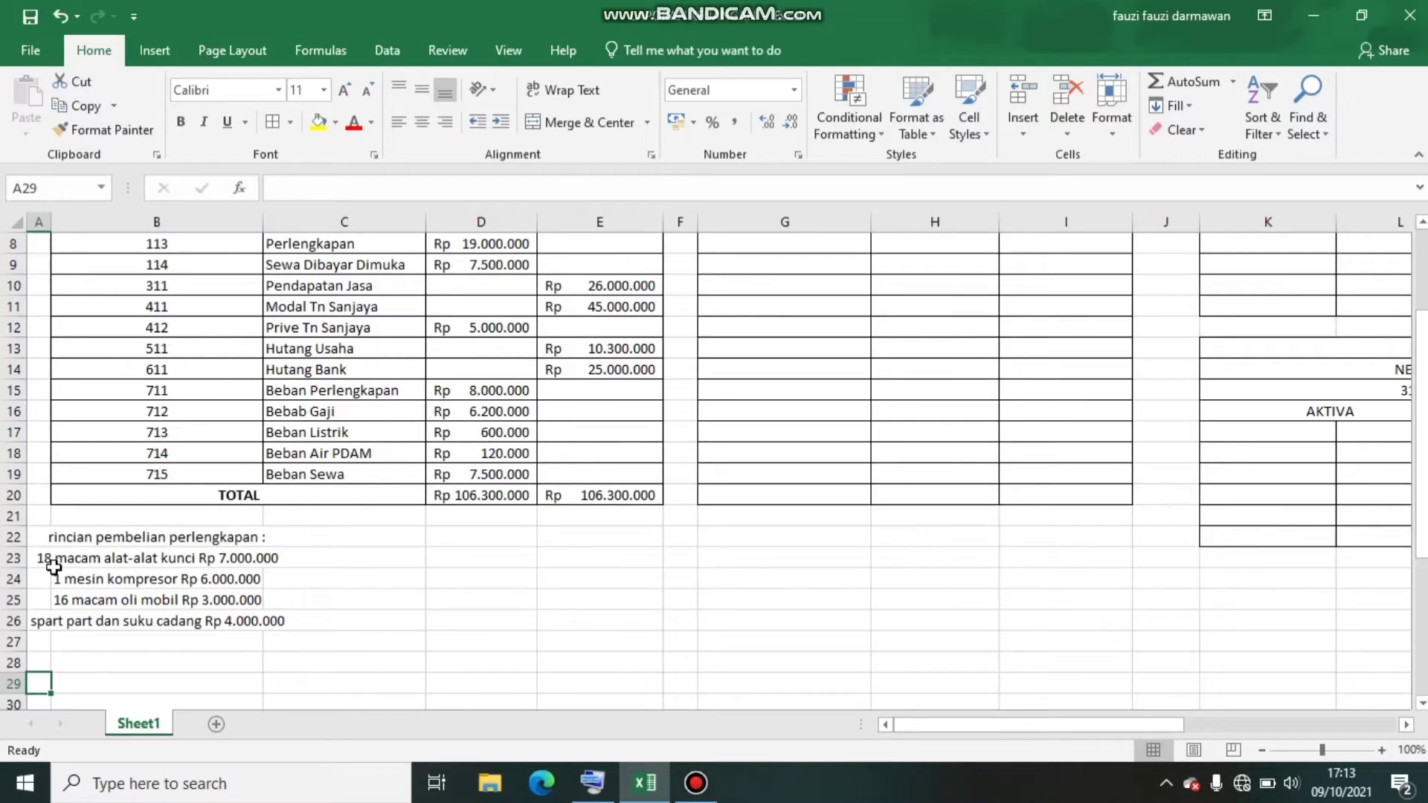
pyautogui.press('Up')
pyautogui.press('Up')
pyautogui.press('Up')
pyautogui.press('Up')
pyautogui.press('Up')
pyautogui.press('Up')
pyautogui.press('Up')
pyautogui.press('Up')
pyautogui.press('Up')
pyautogui.press('Up')
pyautogui.press('Up')
pyautogui.press('Up')
pyautogui.press('Up')
pyautogui.press('Up')
pyautogui.press('Up')
pyautogui.press('Up')
pyautogui.press('Up')
pyautogui.press('Up')
pyautogui.press('Up')
pyautogui.press('Up')
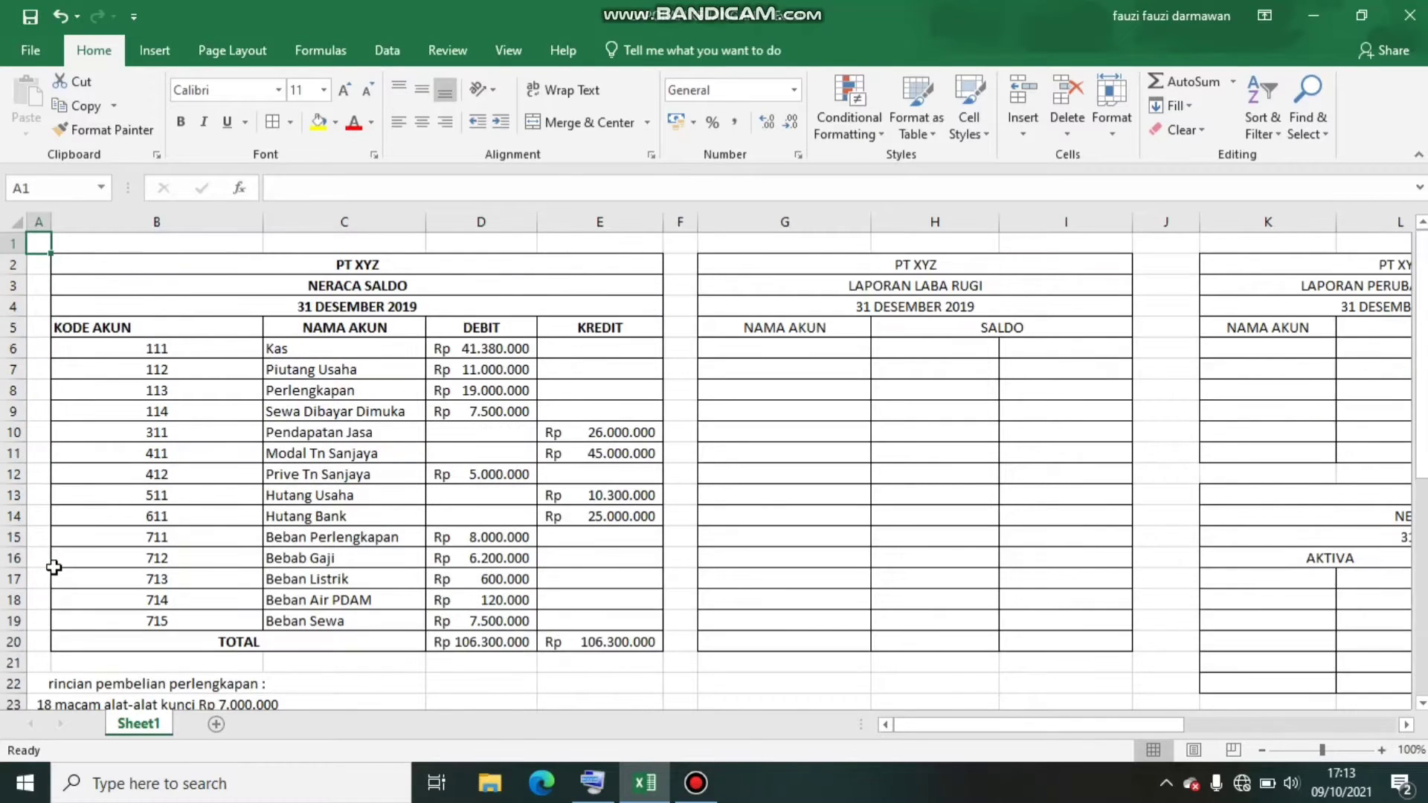
pyautogui.press('Right')
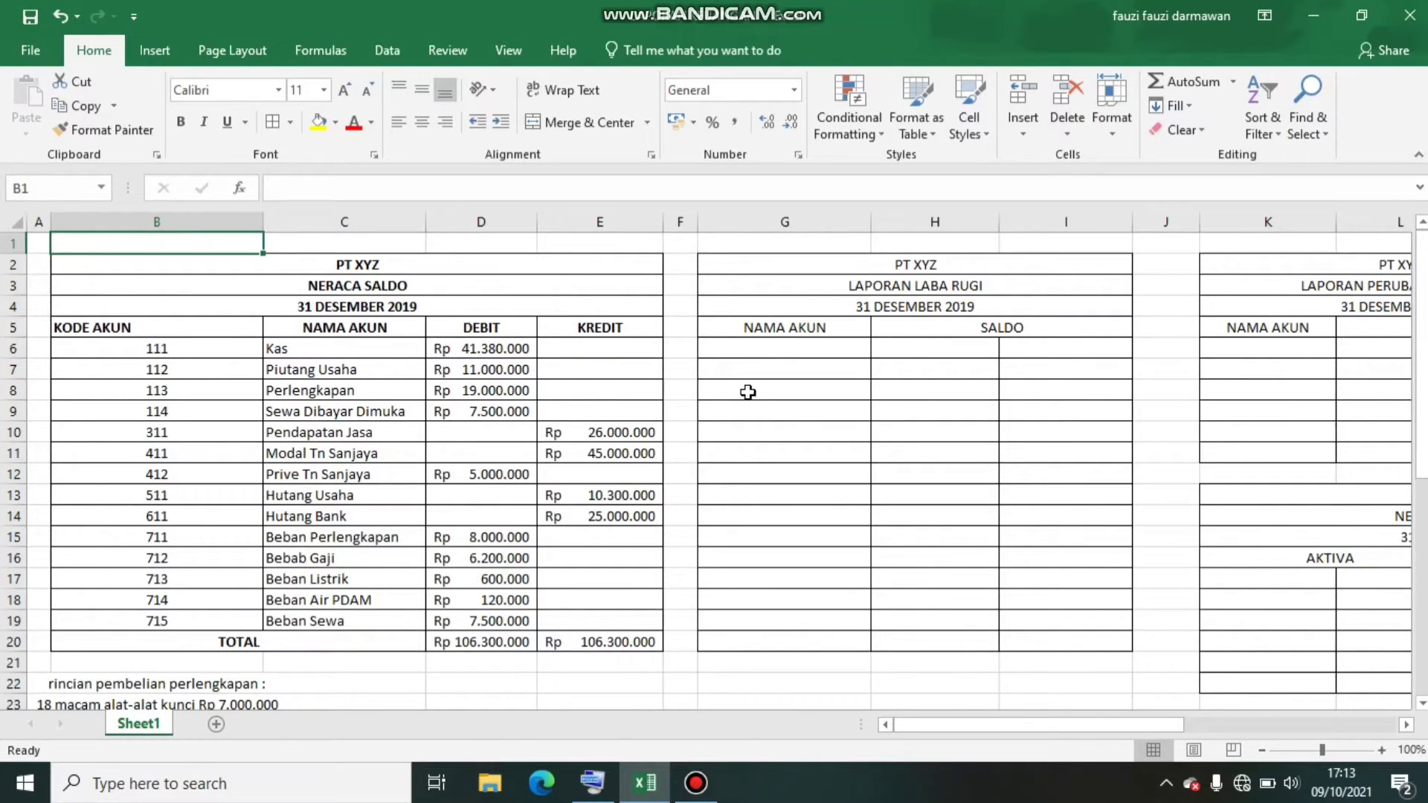
# Enter PENDAPATAN in G6 of the income statement and link its amount in I6 to the service revenue credit with =E10
pyautogui.click(767, 346)
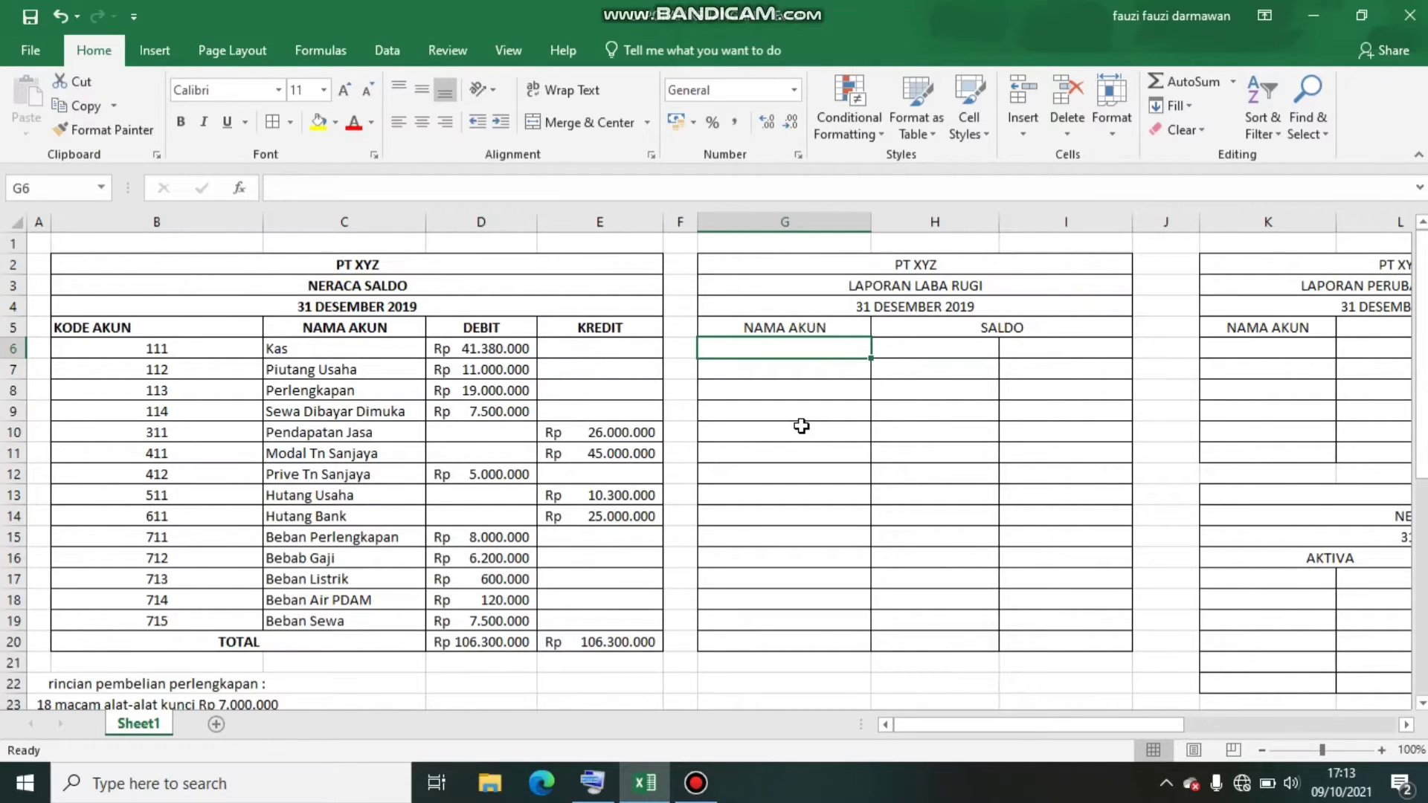
pyautogui.write('PENDAPATA')
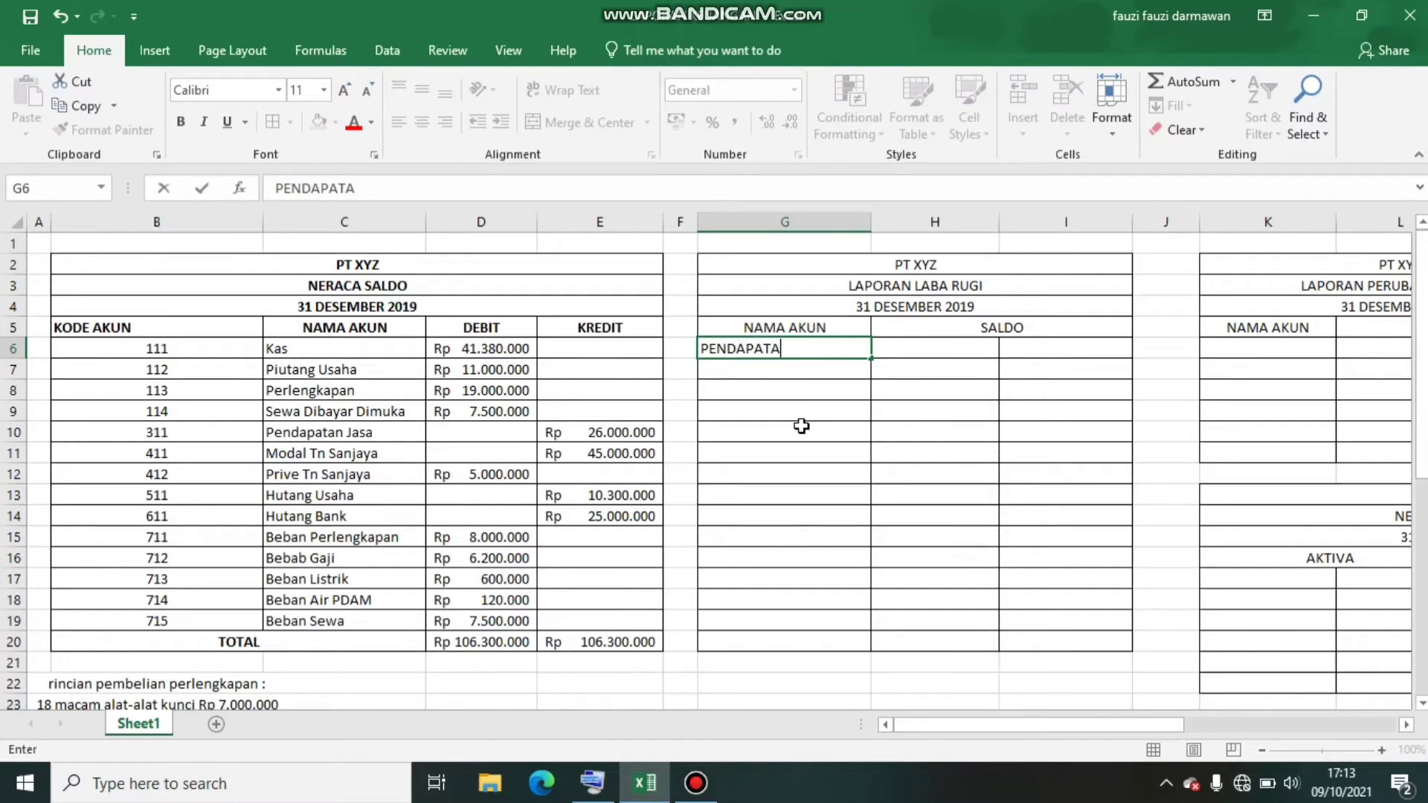
pyautogui.write('N')
pyautogui.press('Tab')
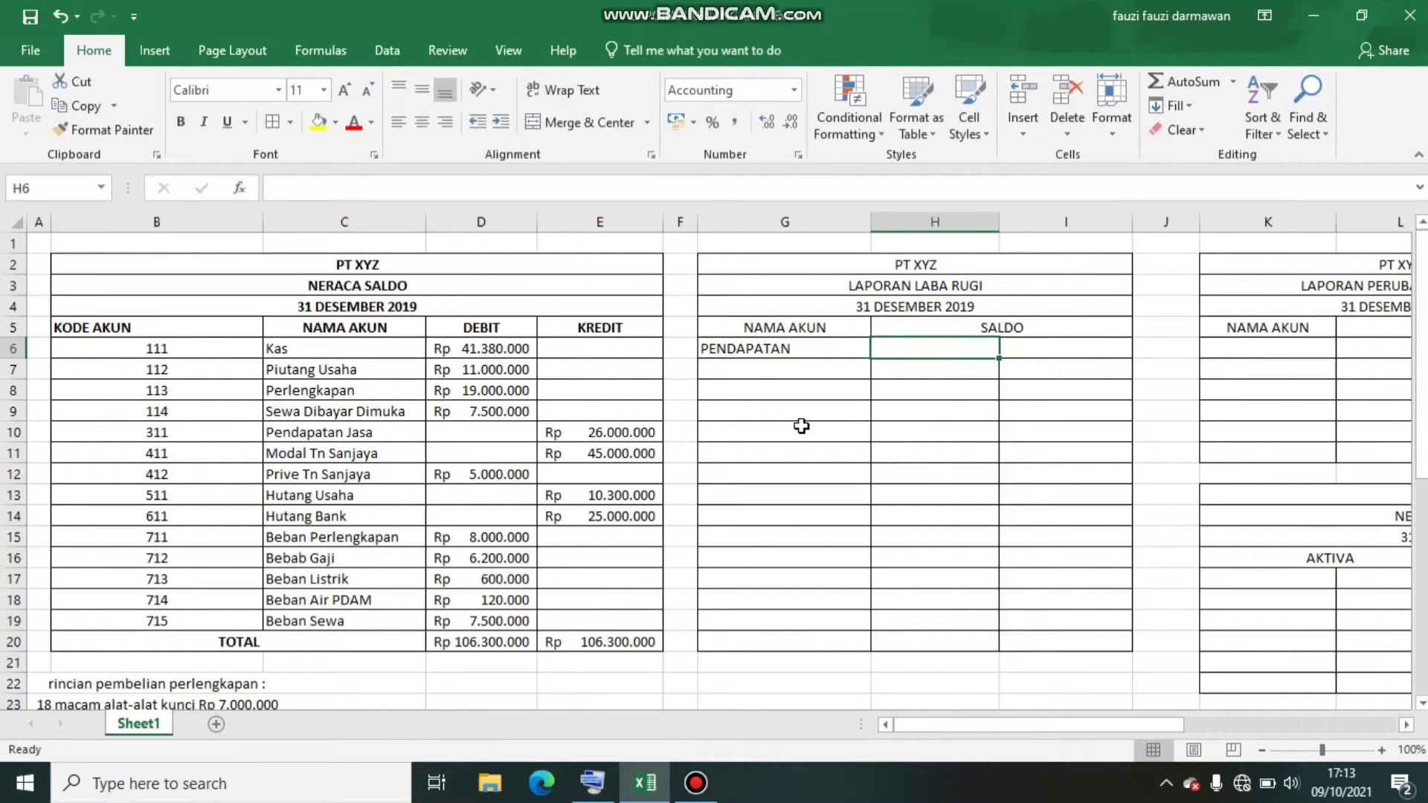
pyautogui.press('Tab')
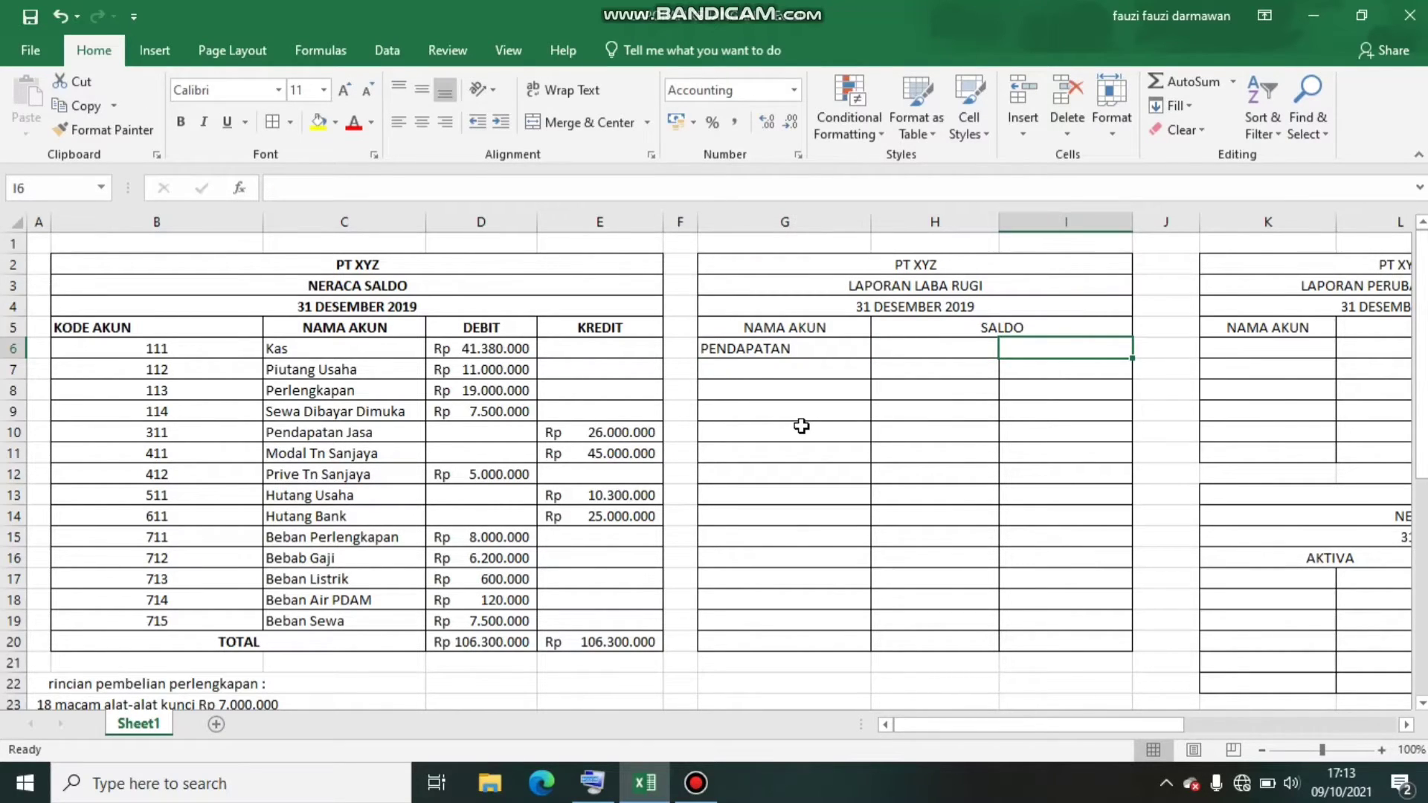
pyautogui.write('=')
pyautogui.click(573, 434)
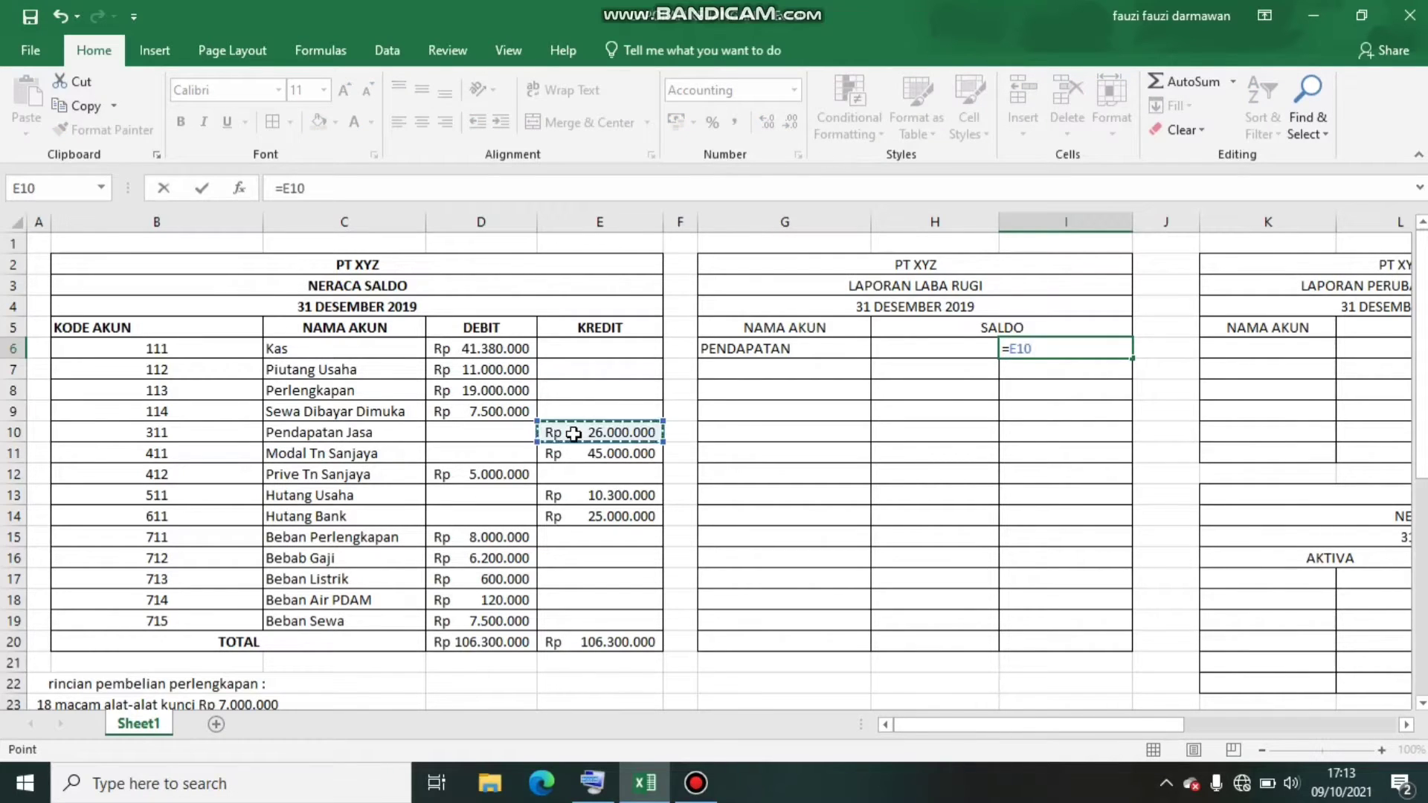
pyautogui.press('Return')
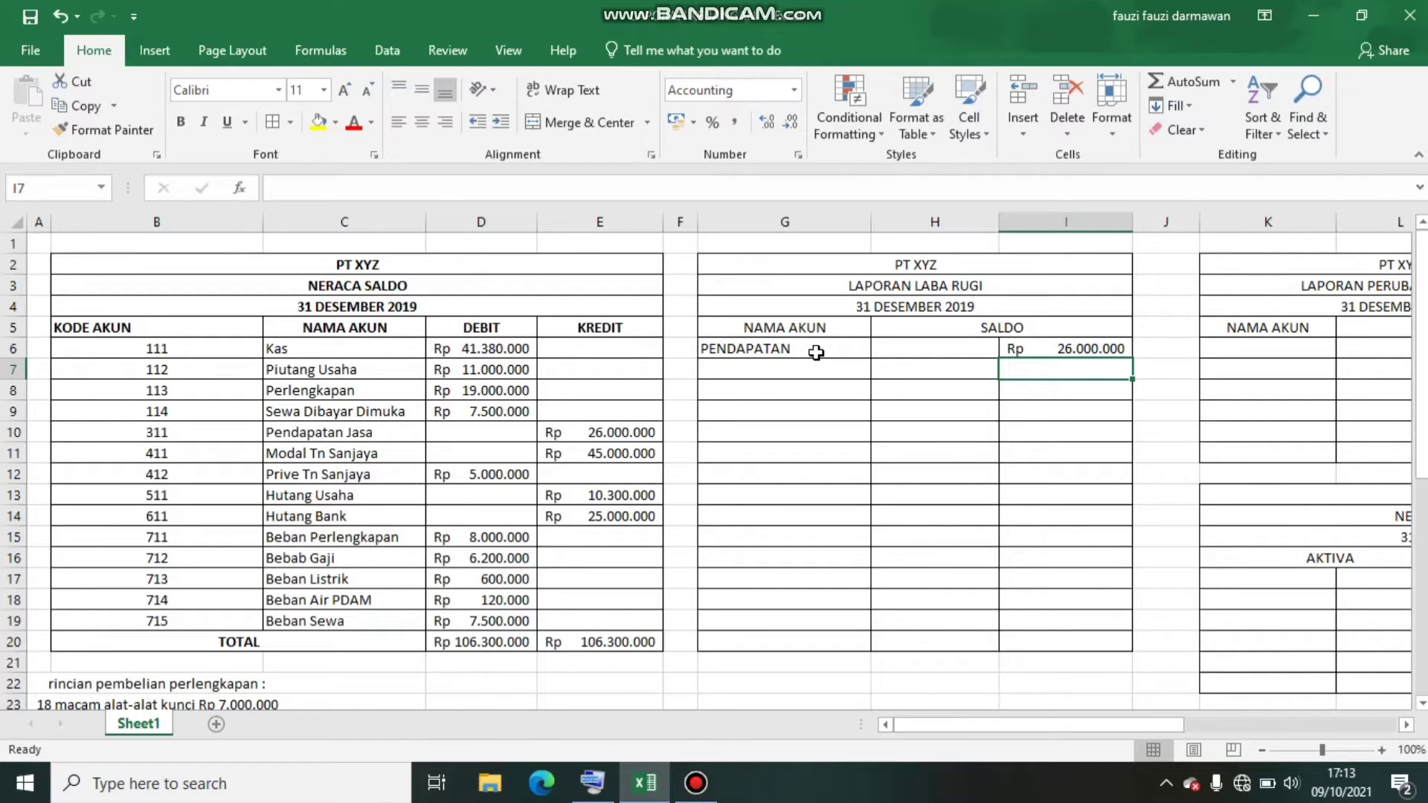
# Enter the heading BEBAN-BEBAN in G8 of the income statement
pyautogui.click(792, 387)
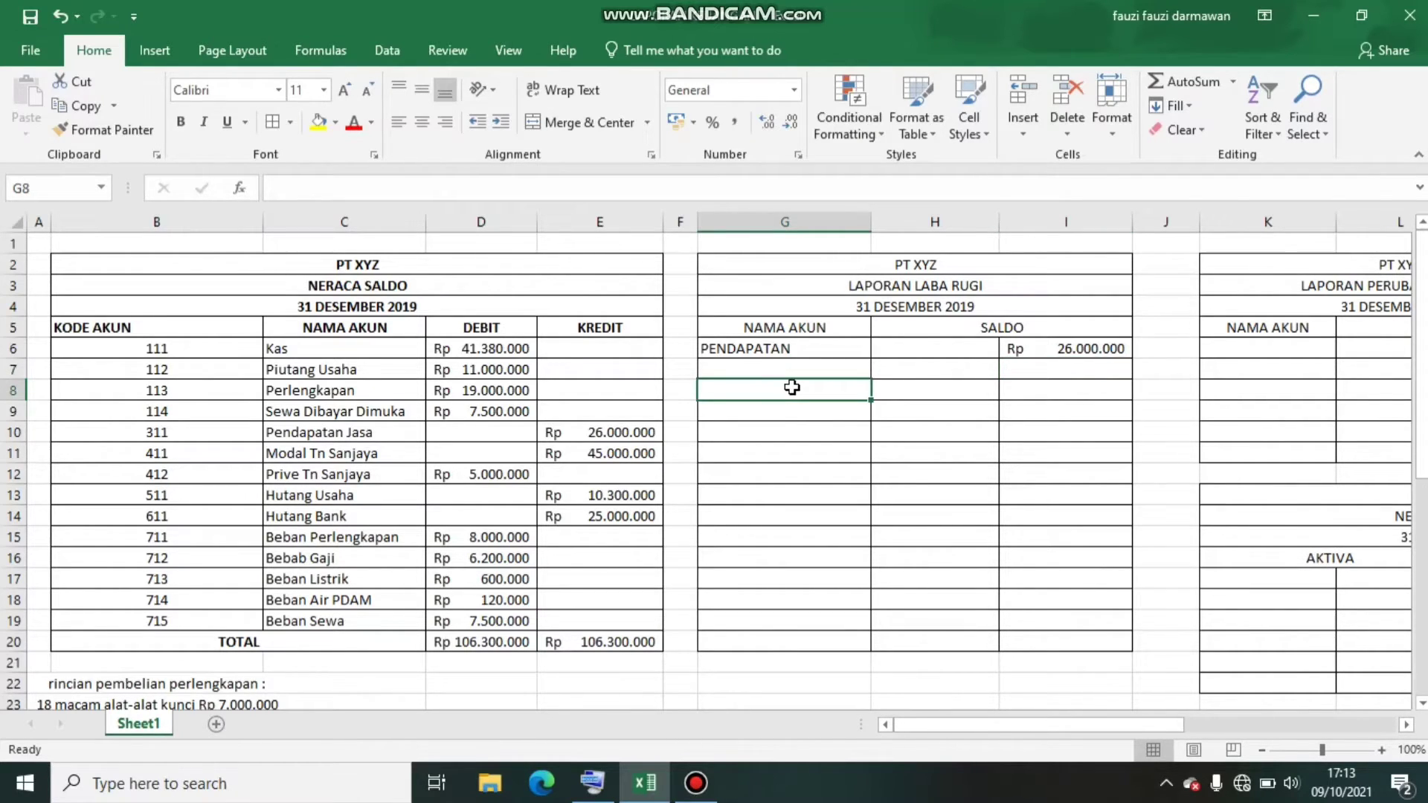
pyautogui.write('BEBAN')
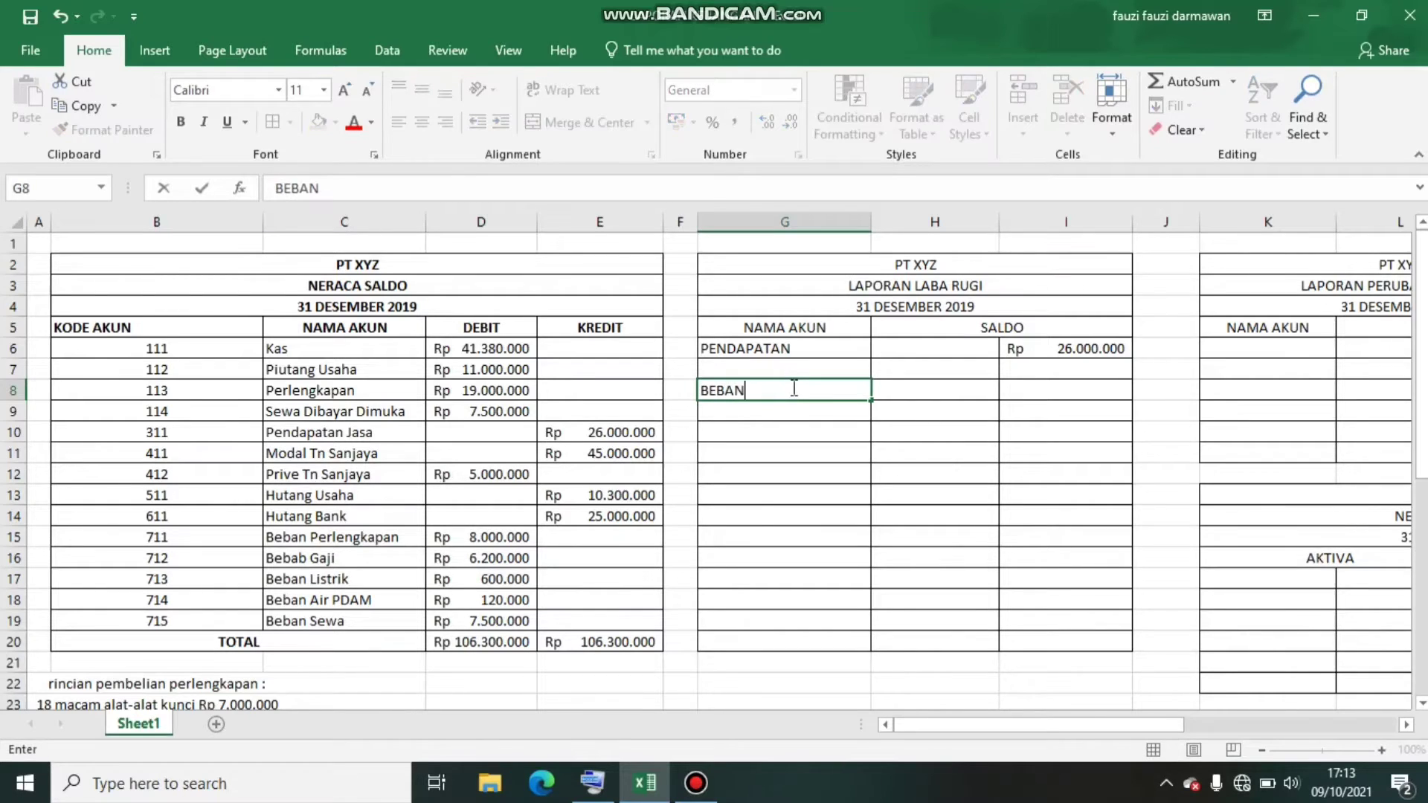
pyautogui.write('-BEBAN')
pyautogui.press('Return')
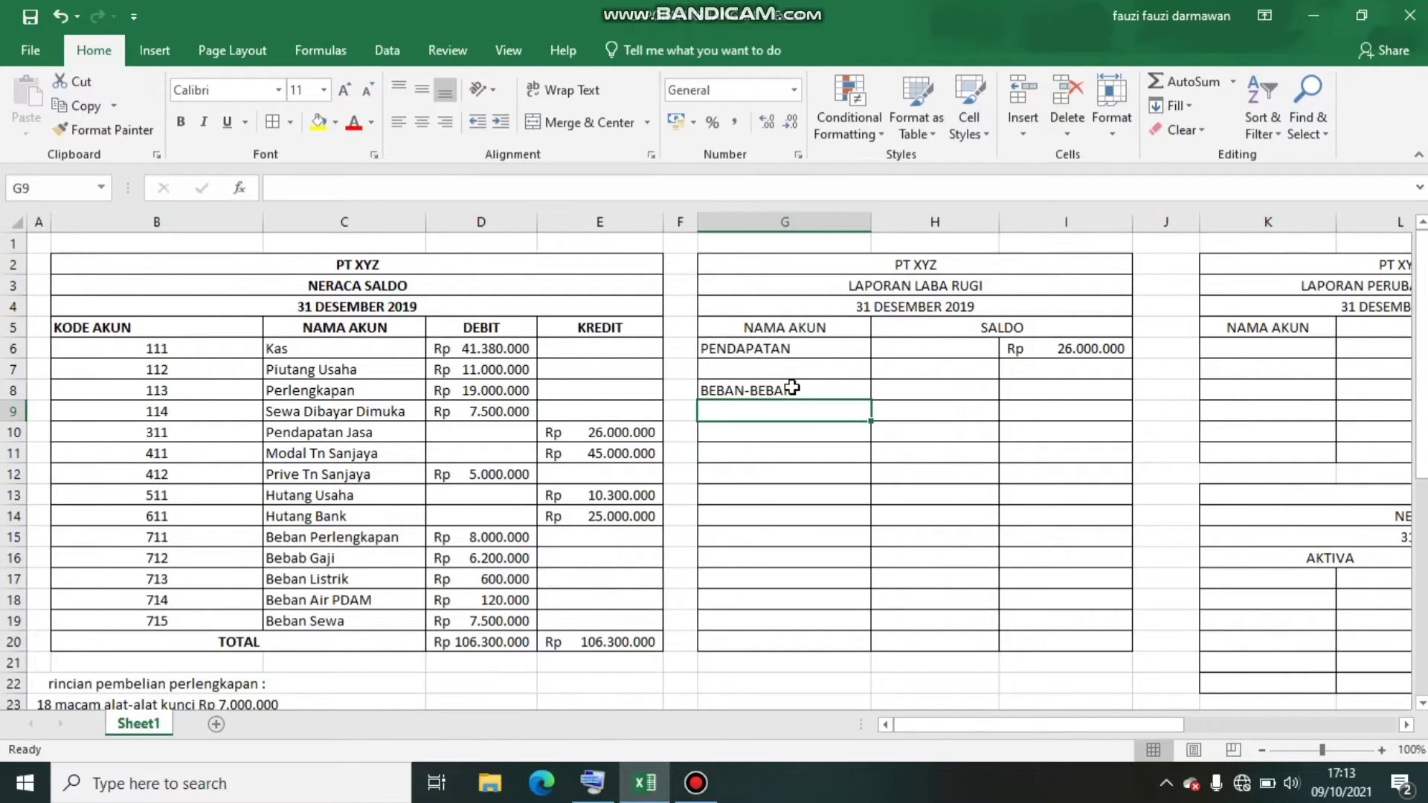
# Link the first two expense account names from the trial balance into the income statement, with =C15 in G9 and =C16 in G10
pyautogui.write('=')
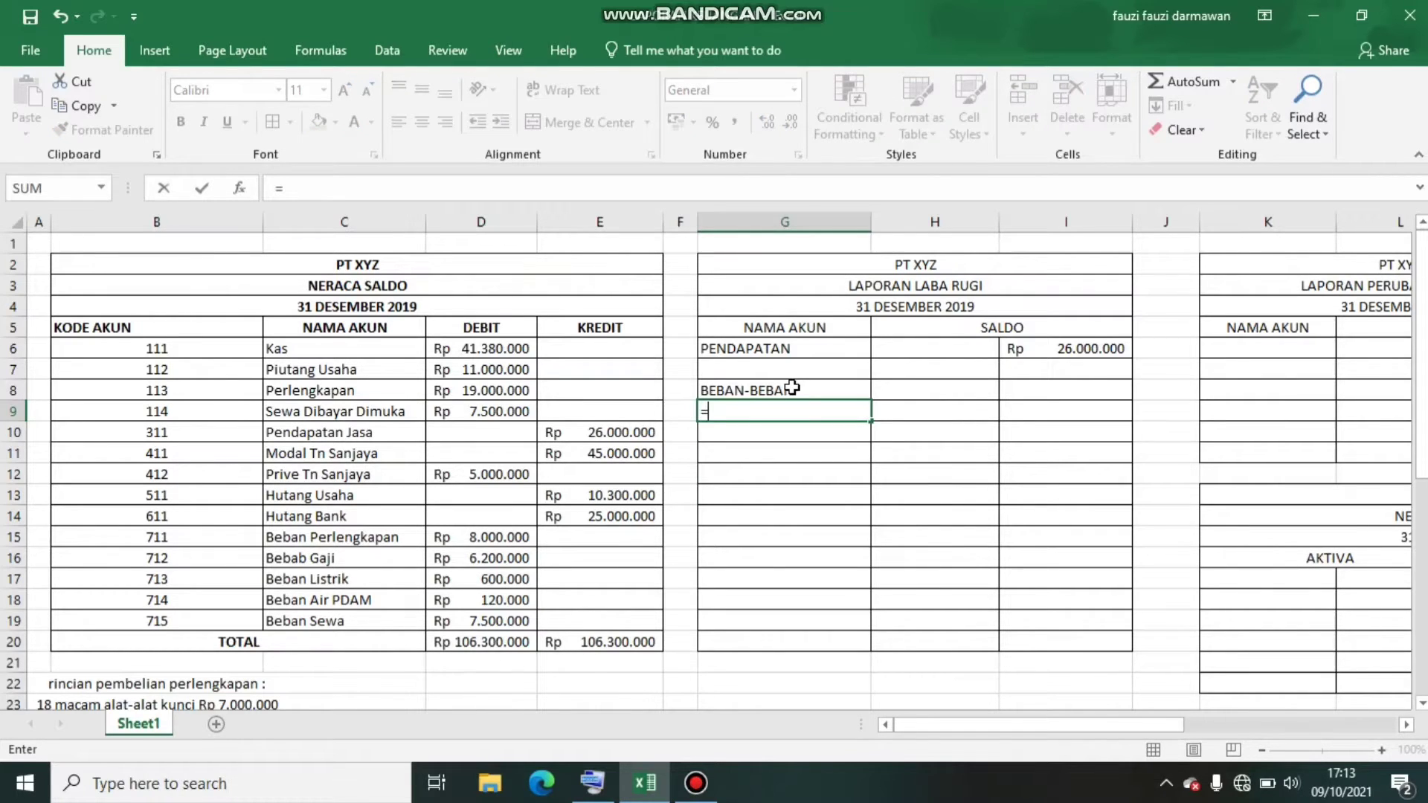
pyautogui.click(330, 545)
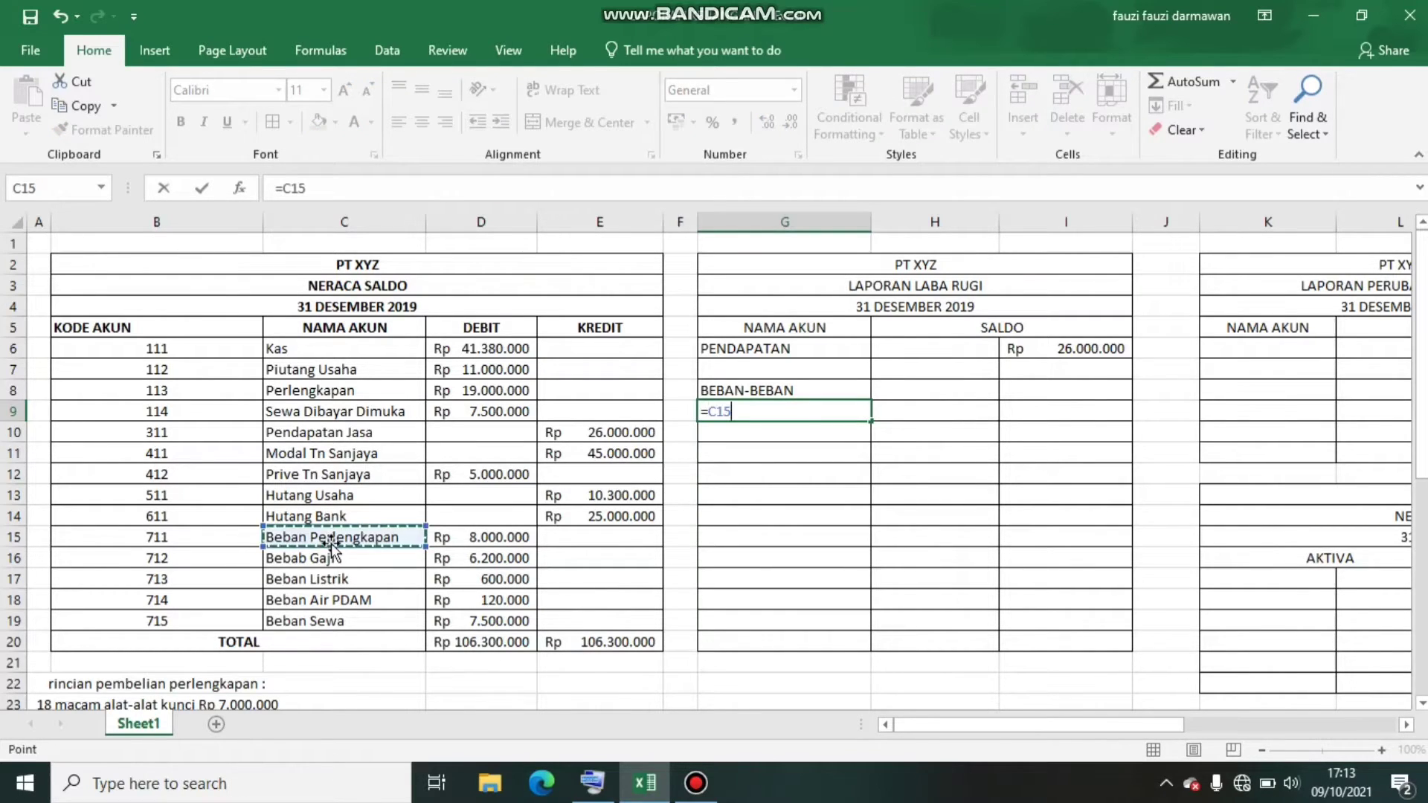
pyautogui.press('Return')
pyautogui.write('=')
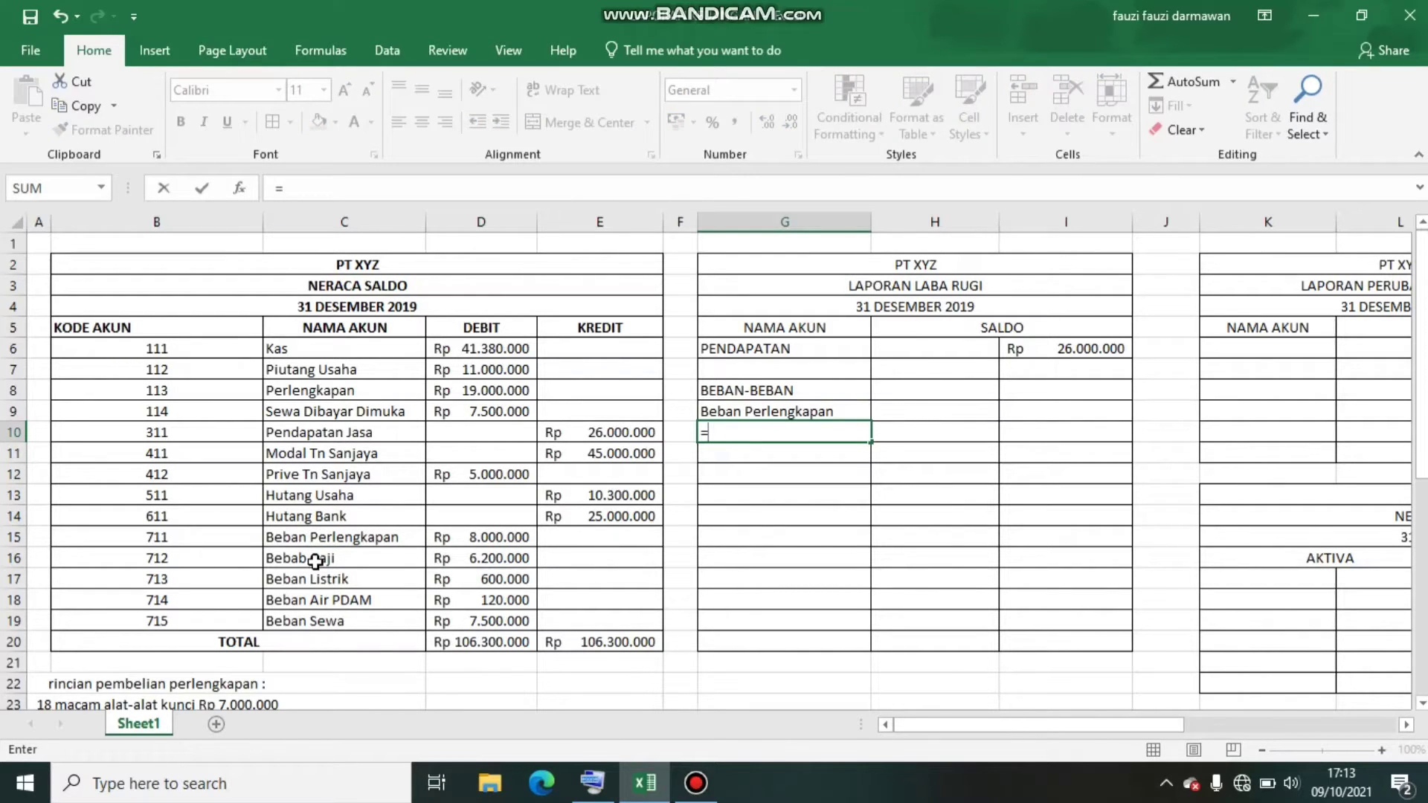
pyautogui.click(315, 561)
pyautogui.press('Return')
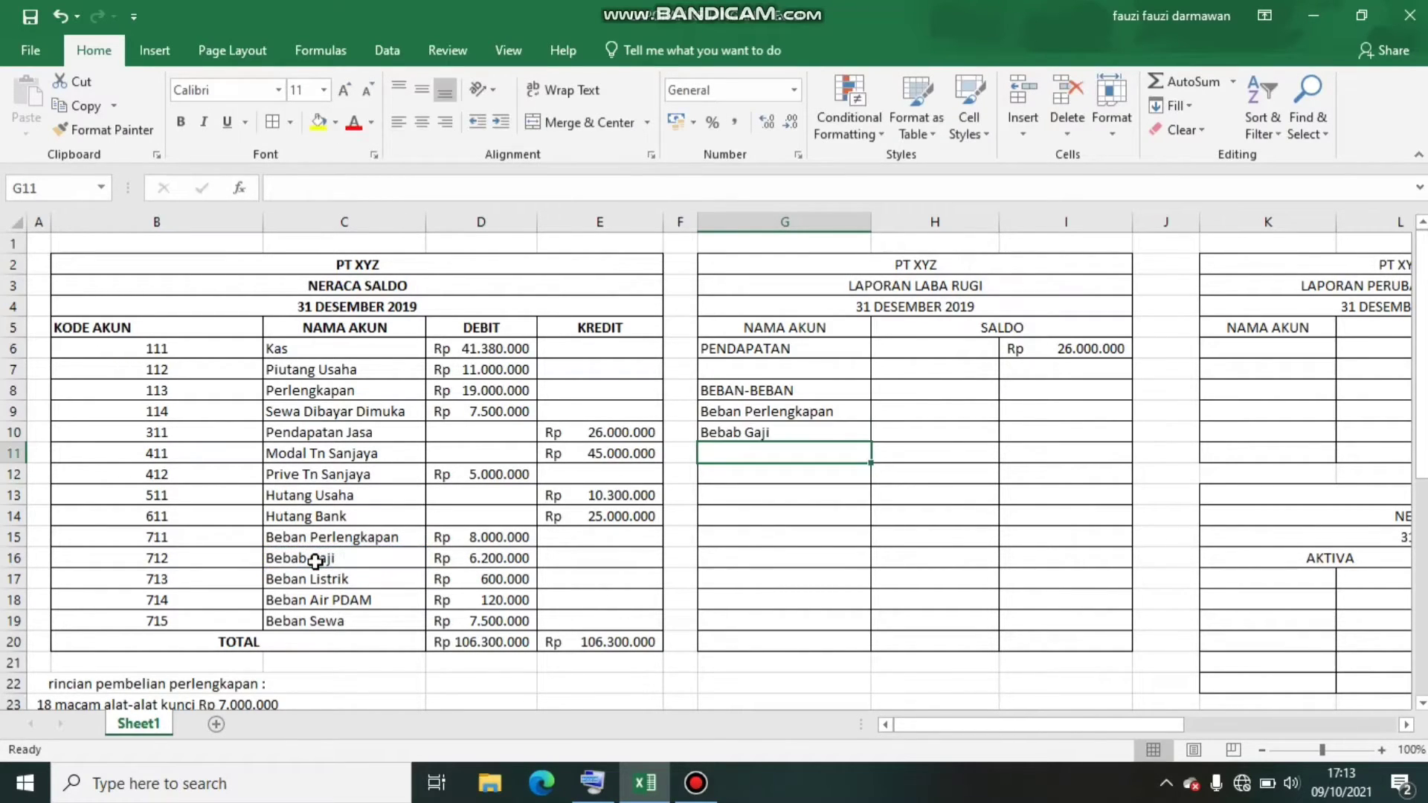
# Link the electricity, water and rent expense names into G11, G12 and G13 with =C17, =C18 and =C19
pyautogui.write('=')
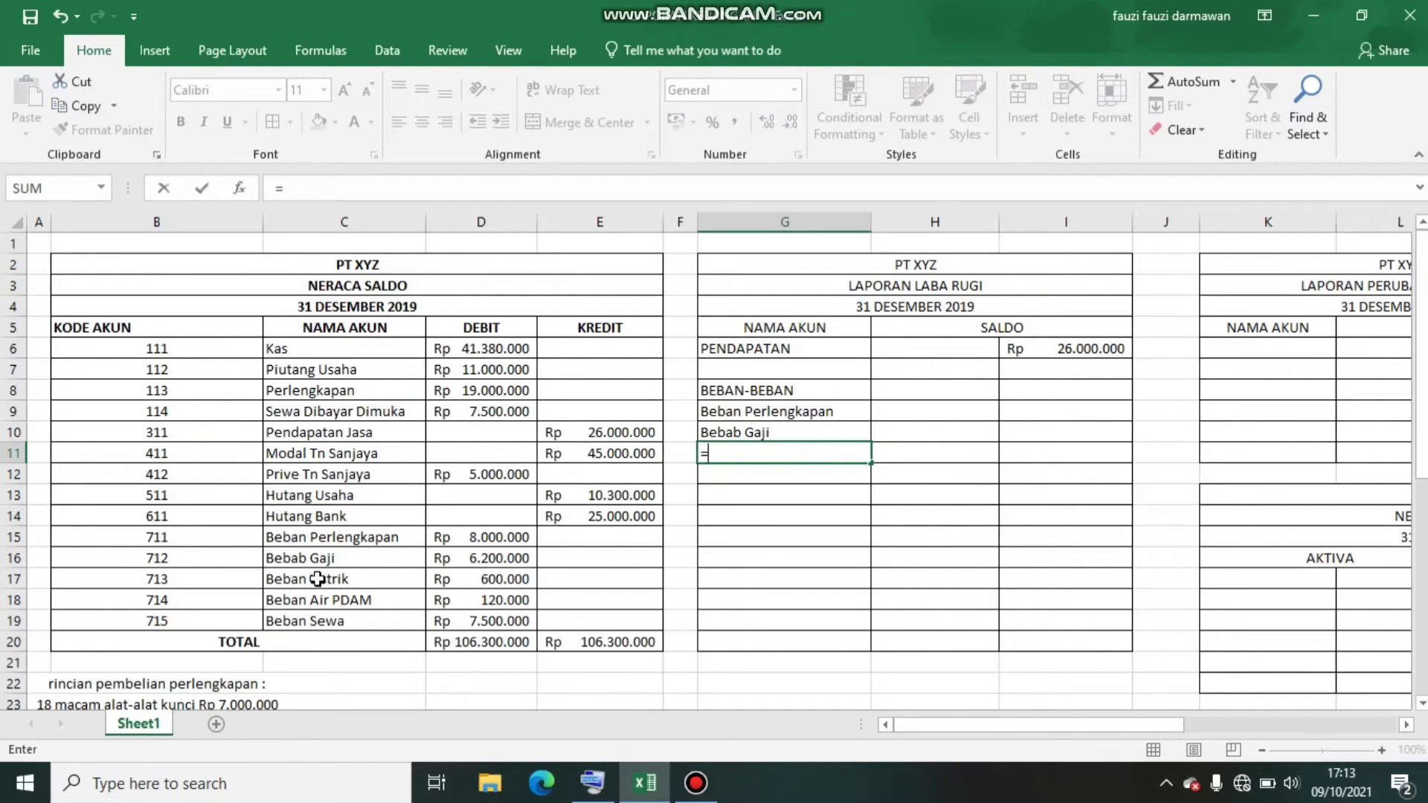
pyautogui.click(317, 580)
pyautogui.press('Return')
pyautogui.write('=')
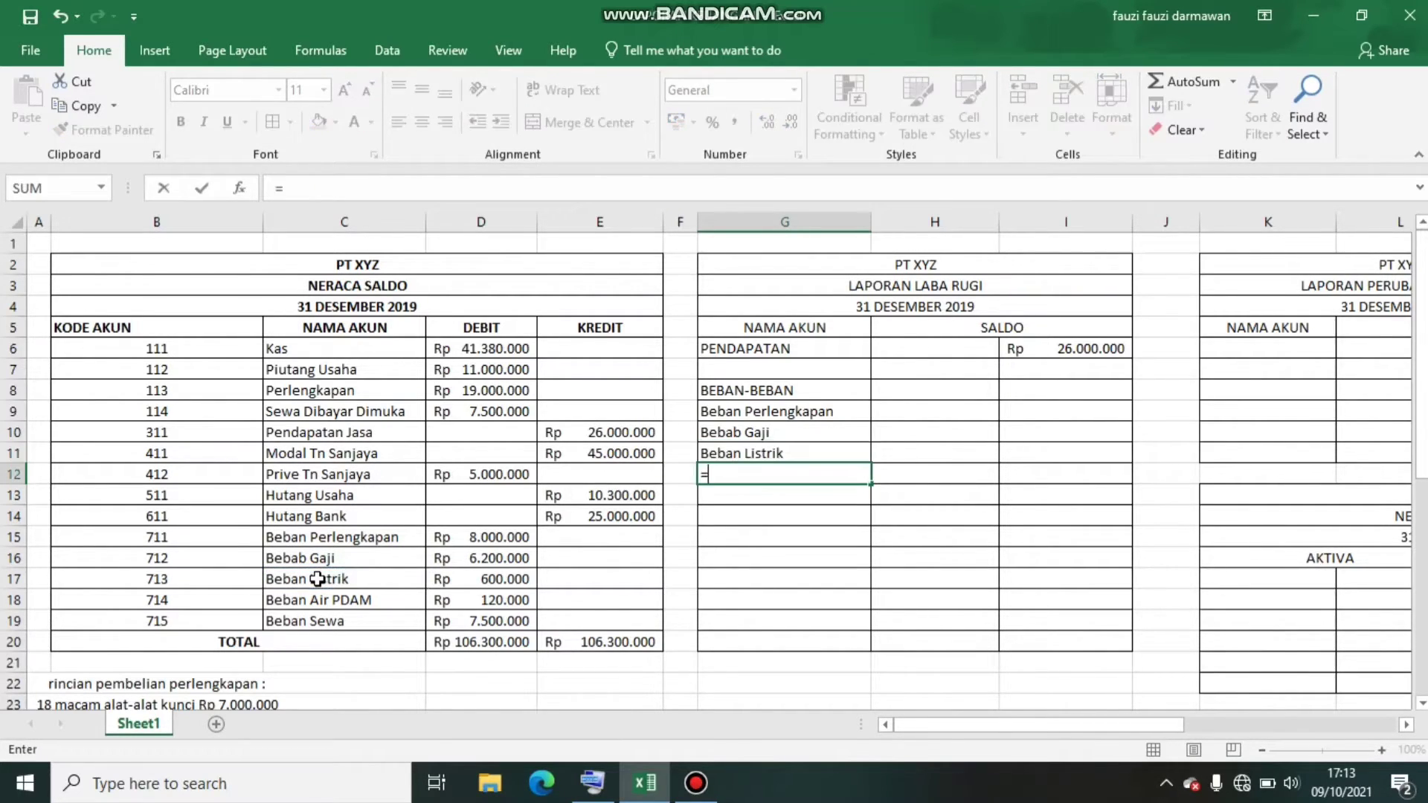
pyautogui.click(330, 599)
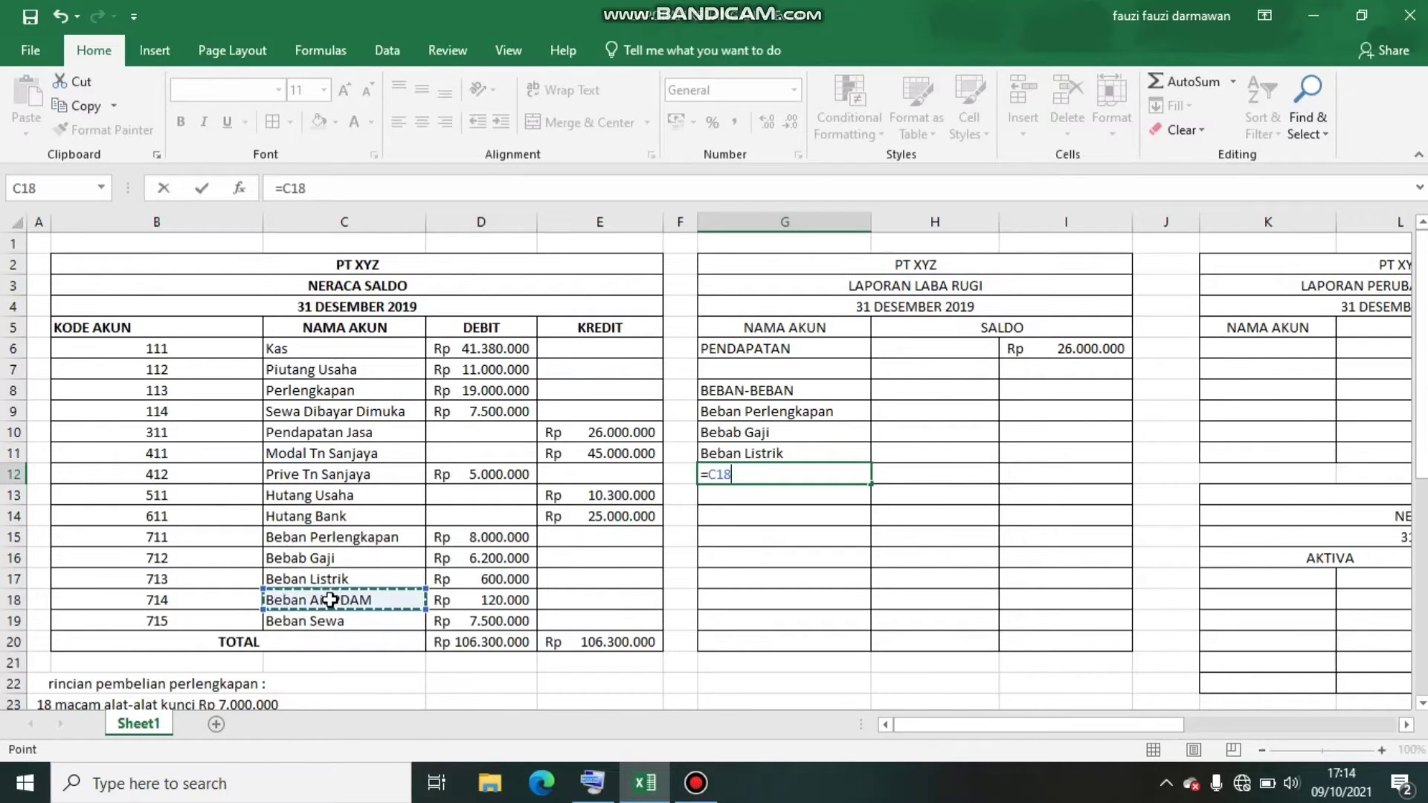
pyautogui.press('Return')
pyautogui.write('=')
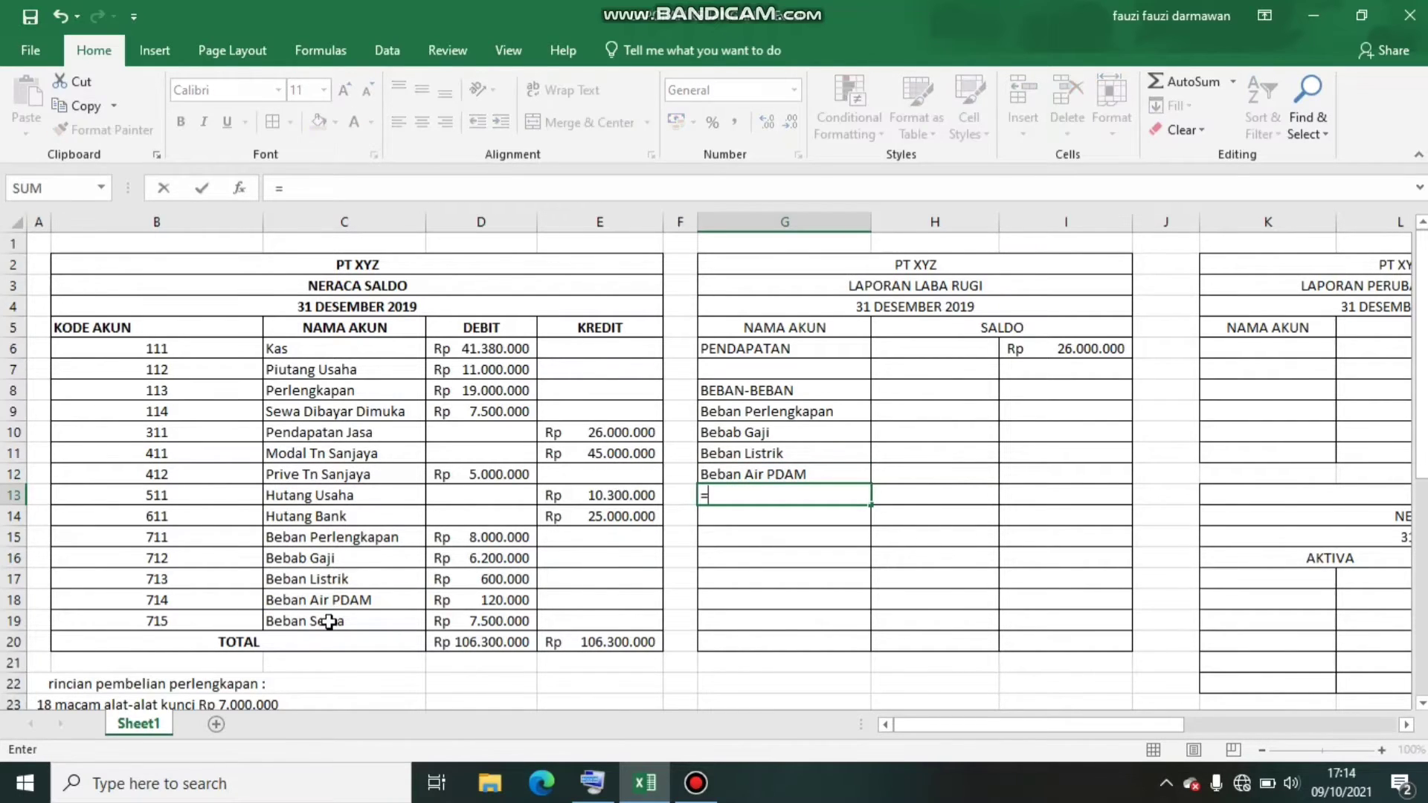
pyautogui.click(330, 621)
pyautogui.press('Return')
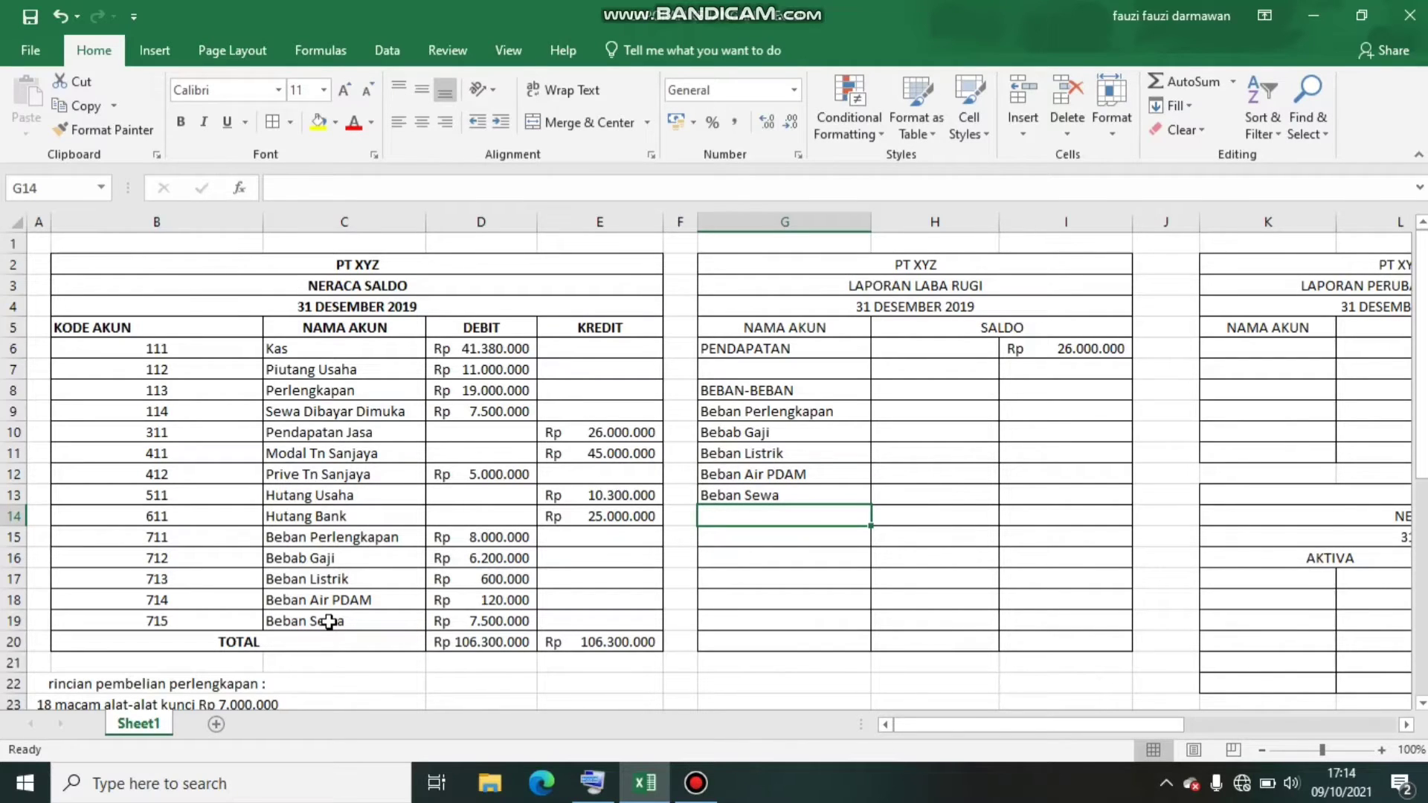
pyautogui.click(915, 408)
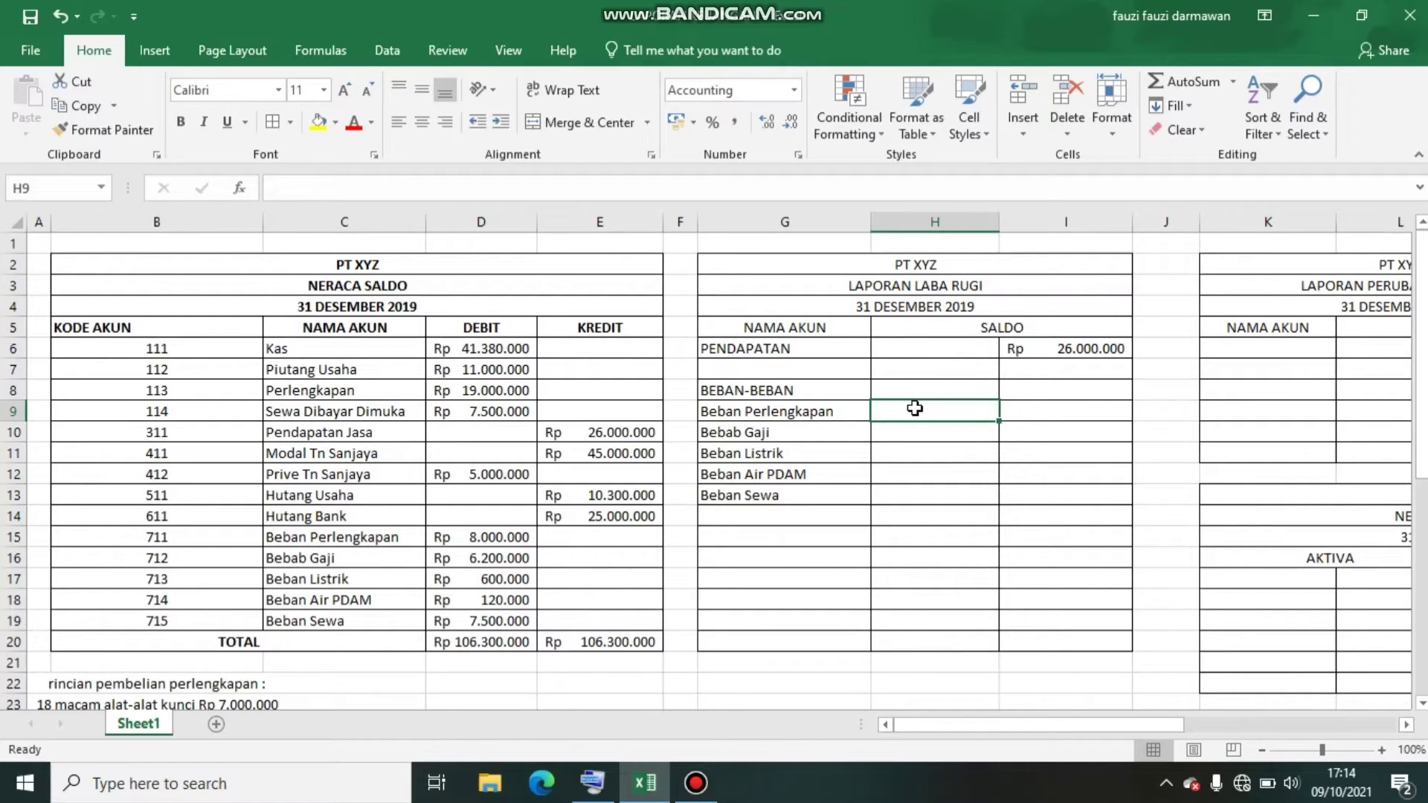
pyautogui.write('80.000.00')
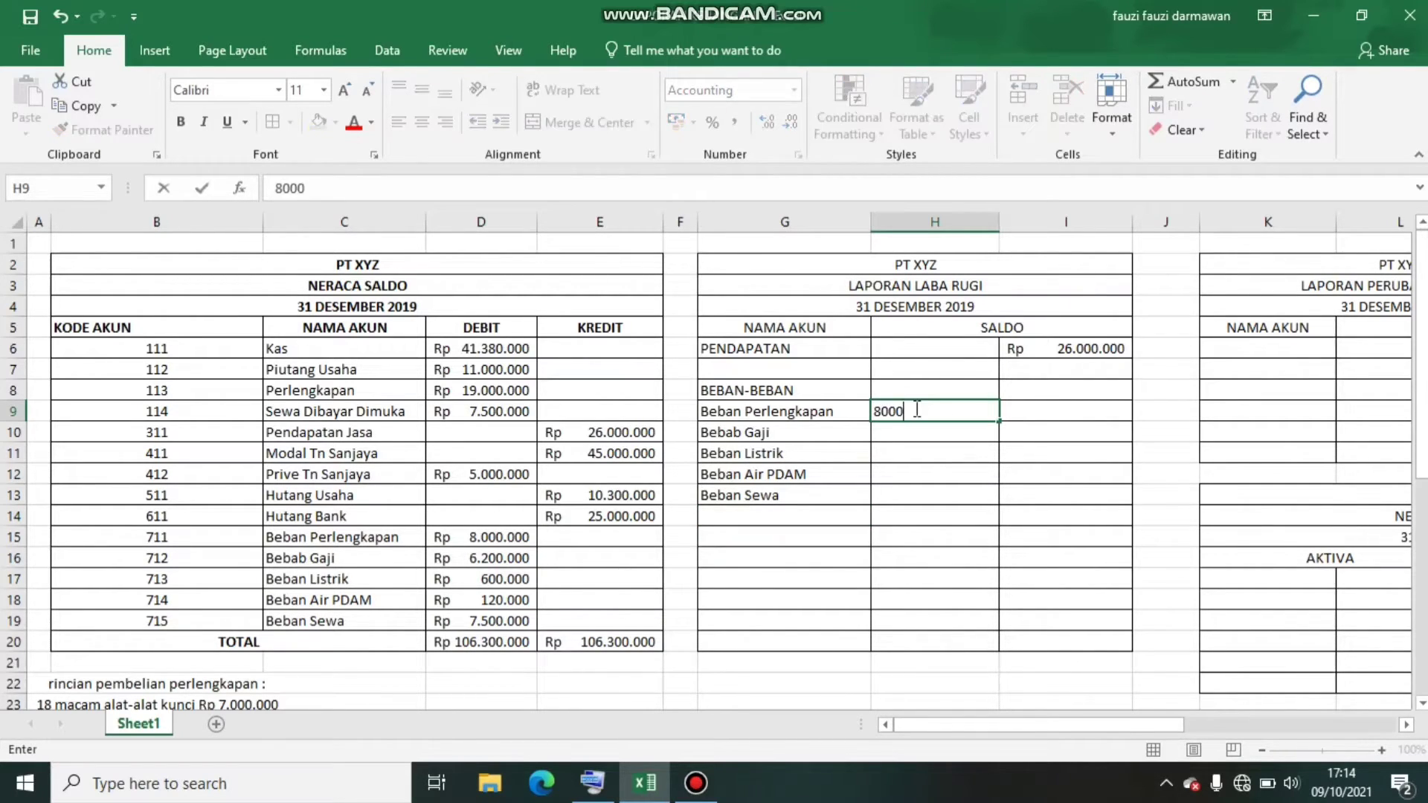
pyautogui.write('0000')
pyautogui.press('Return')
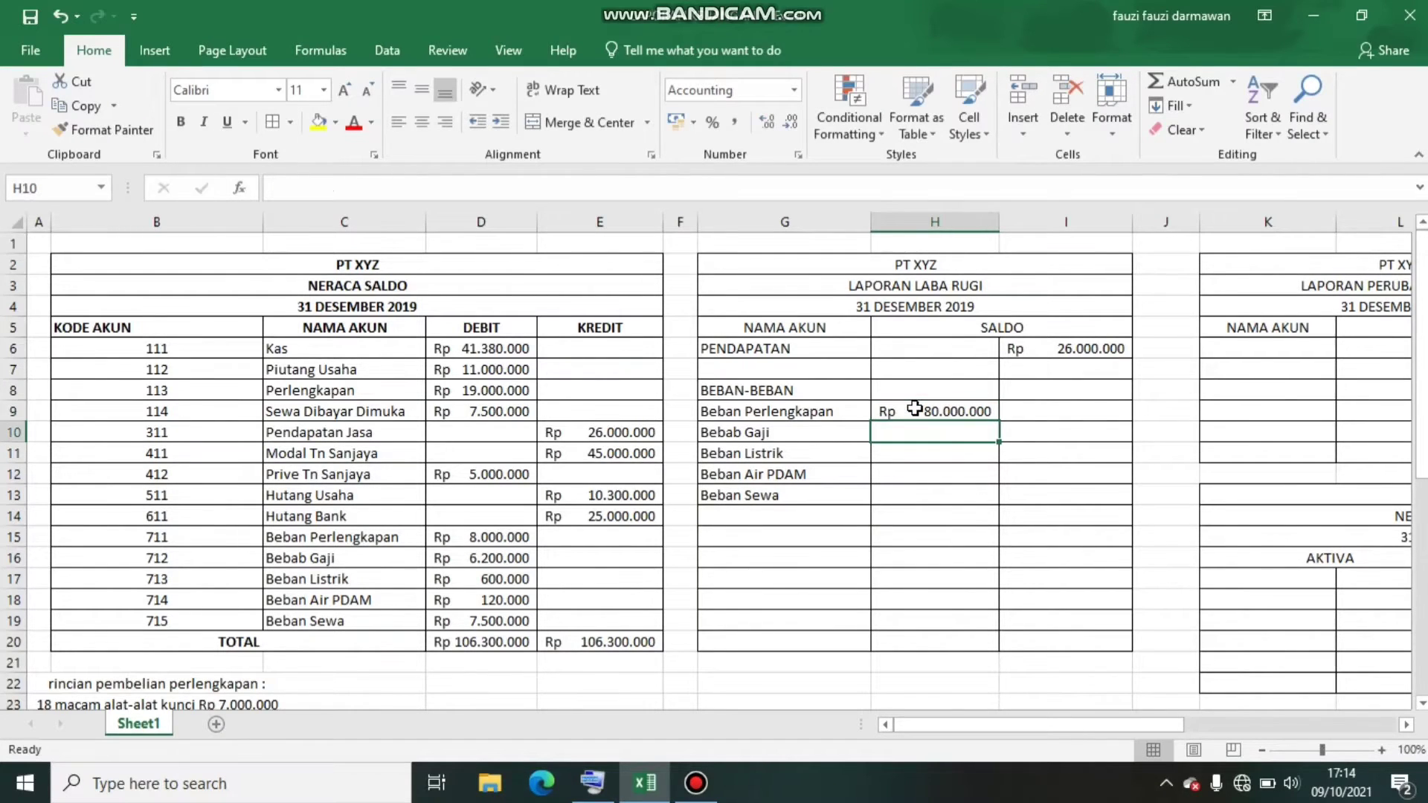
# Enter 8000000 in H9 for Beban Perlengkapan and 6200000 in H10 for Bebab Gaji
pyautogui.click(959, 413)
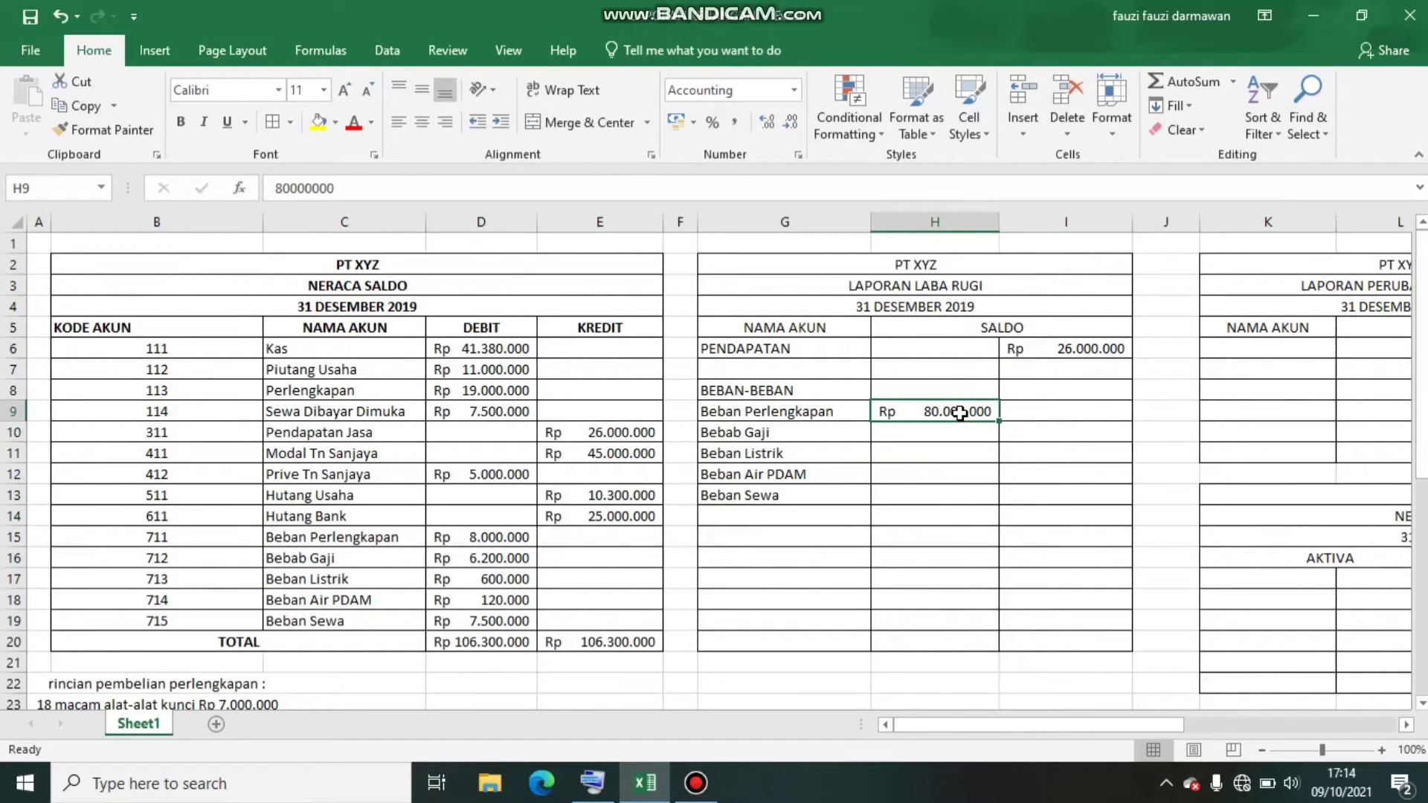
pyautogui.write('8000000')
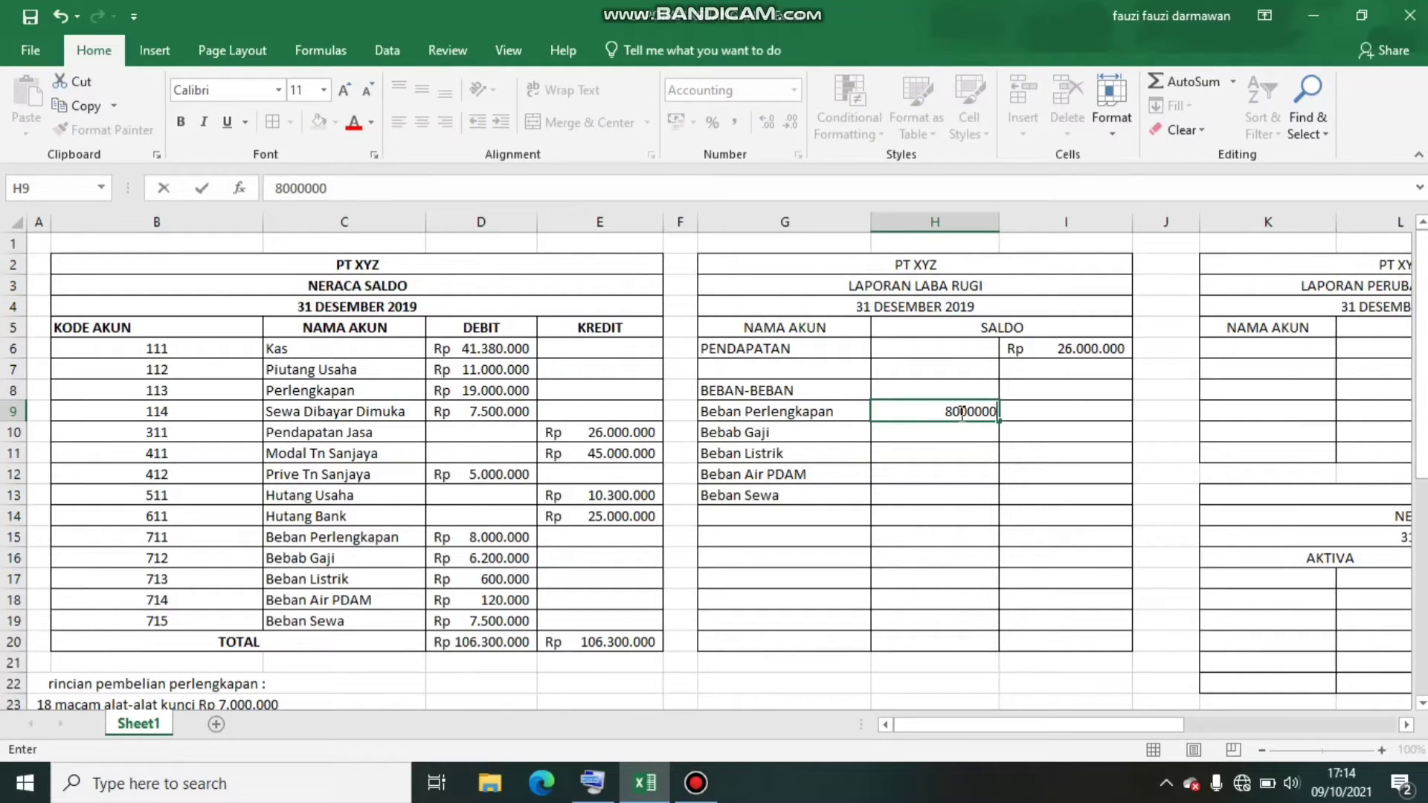
pyautogui.press('Return')
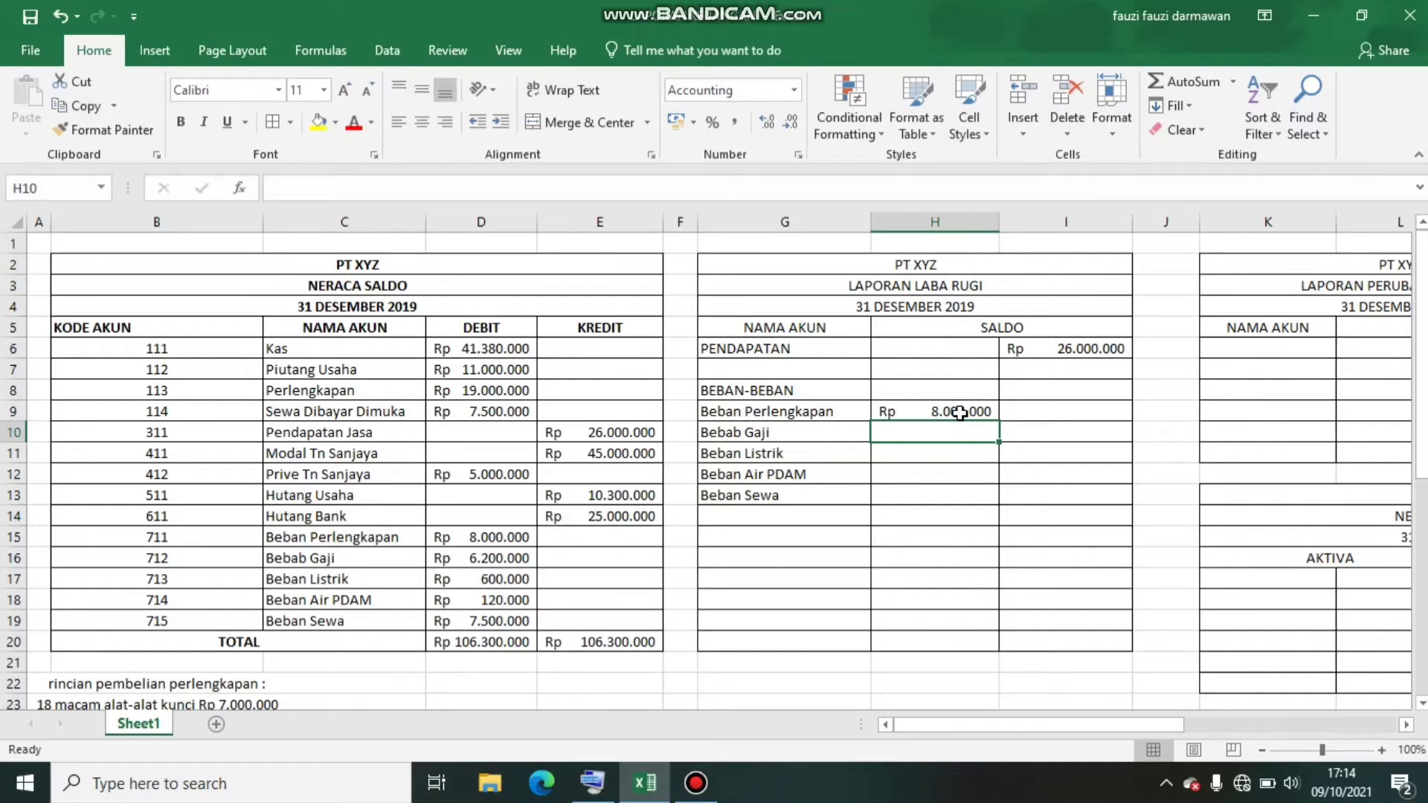
pyautogui.write('6.200.')
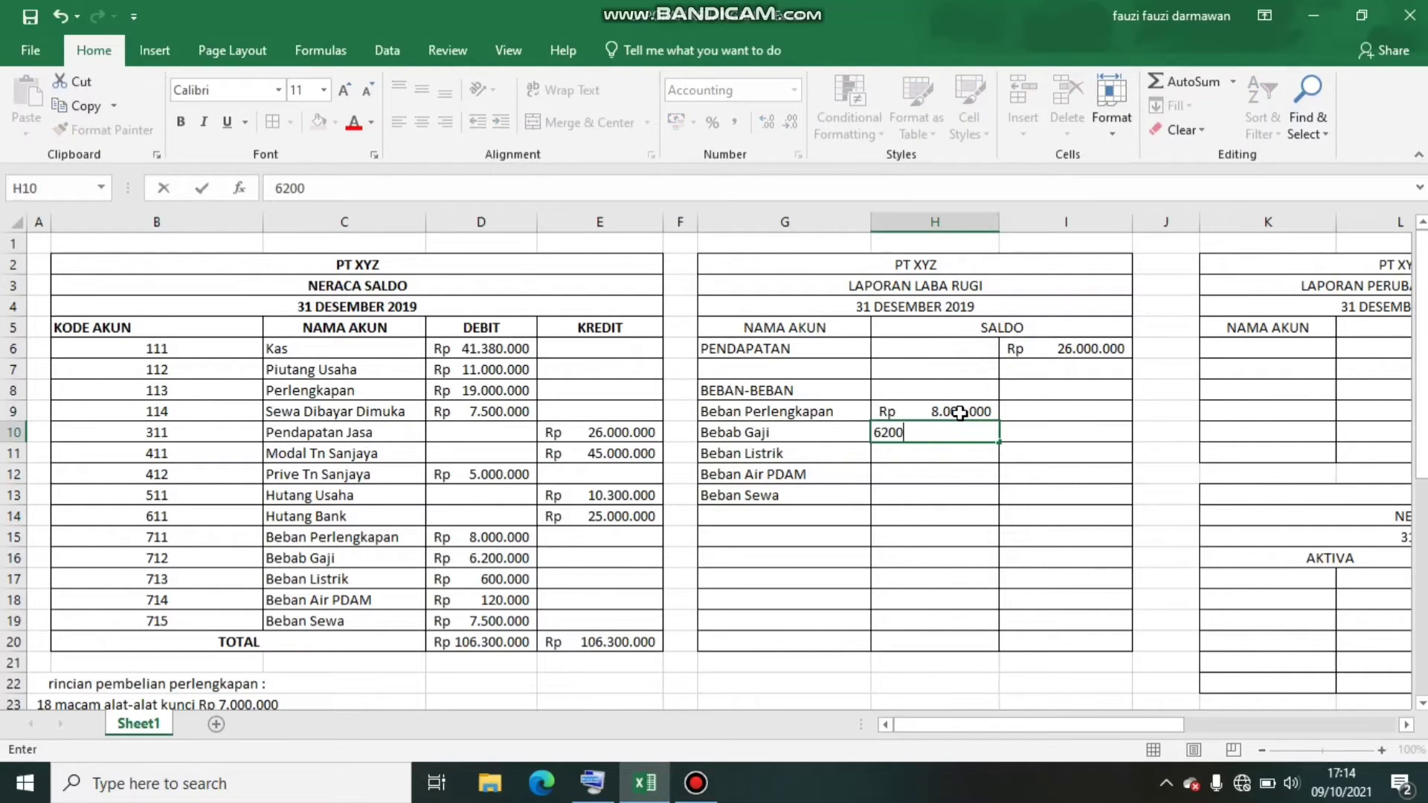
pyautogui.write('000')
pyautogui.press('Return')
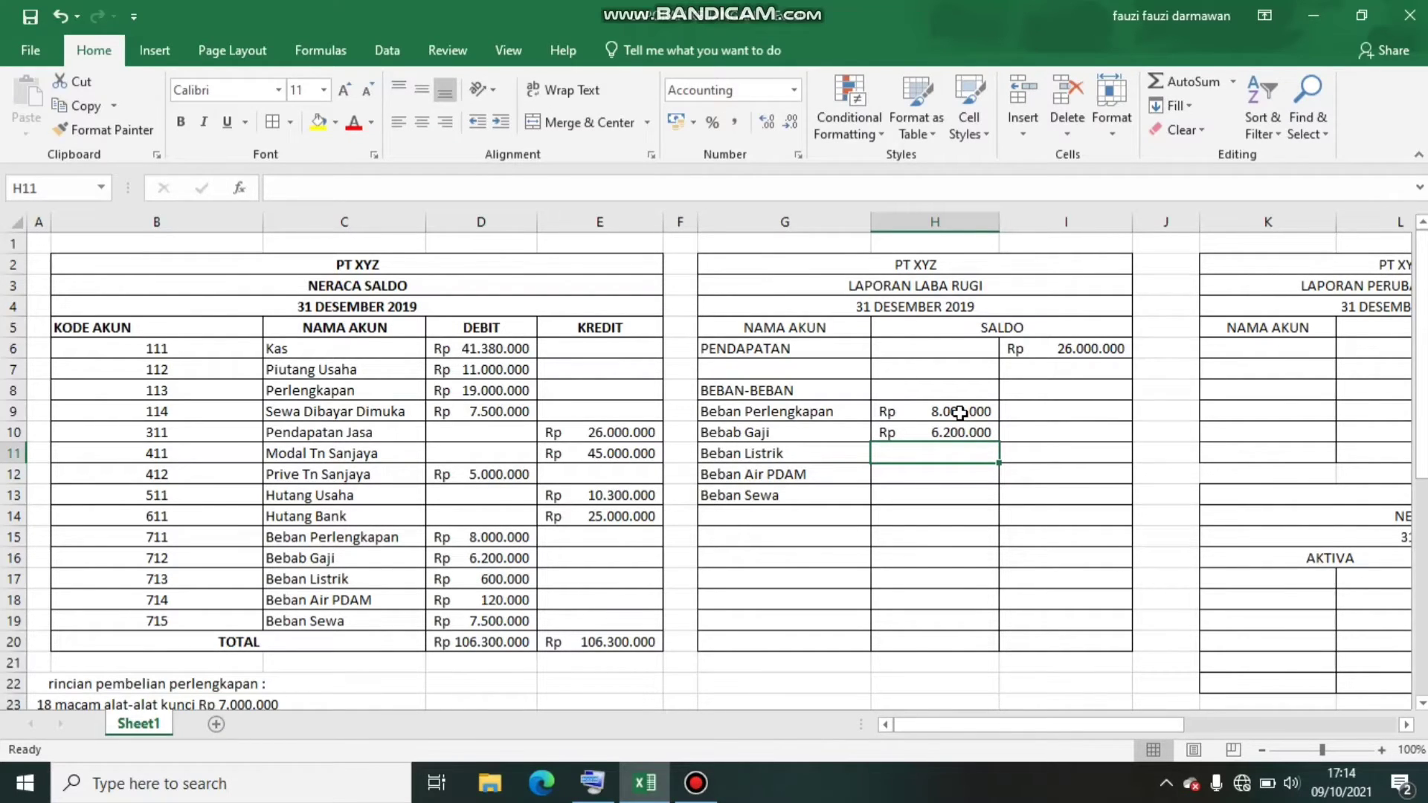
# Link the Beban Listrik amount in H11 to its trial balance debit with =D17
pyautogui.write('=')
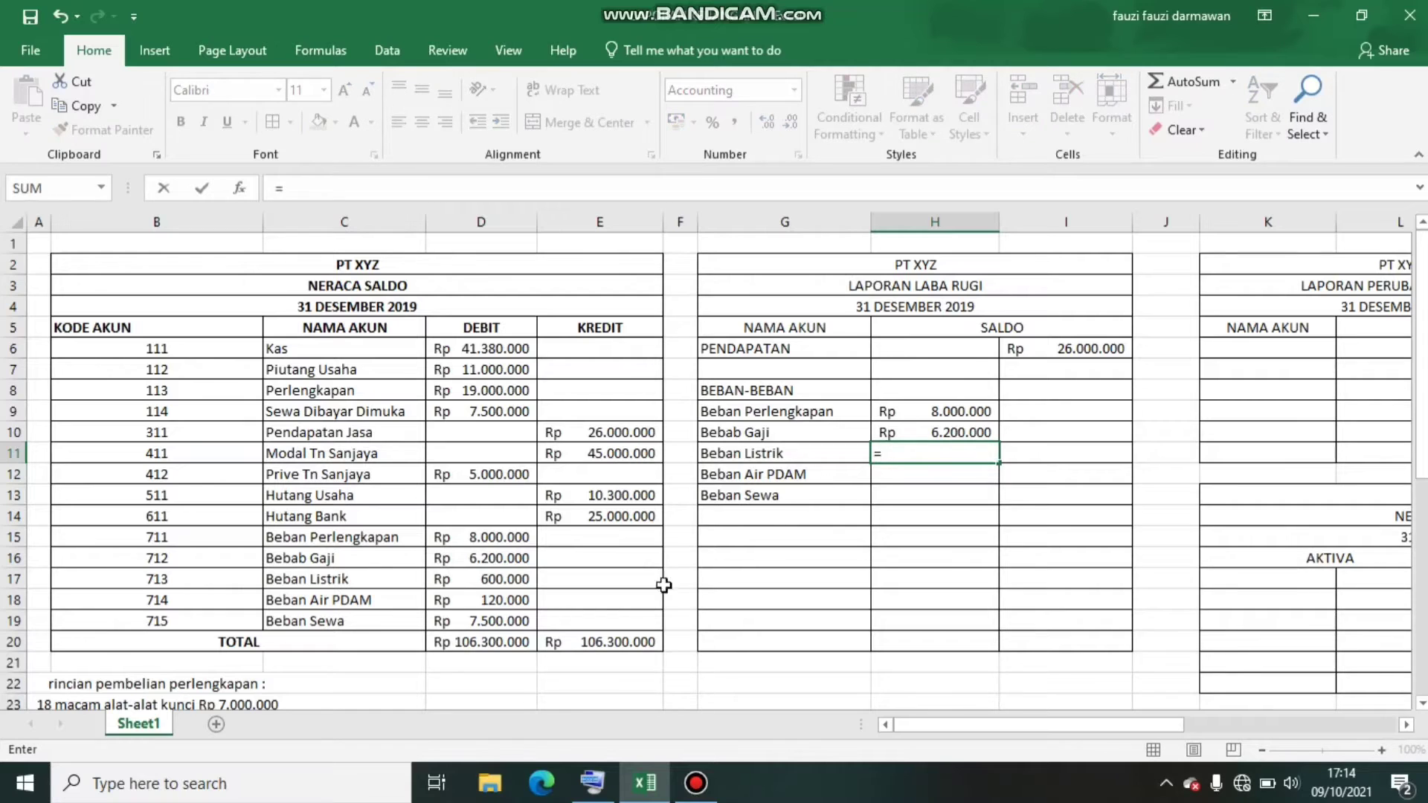
pyautogui.click(490, 579)
pyautogui.press('Return')
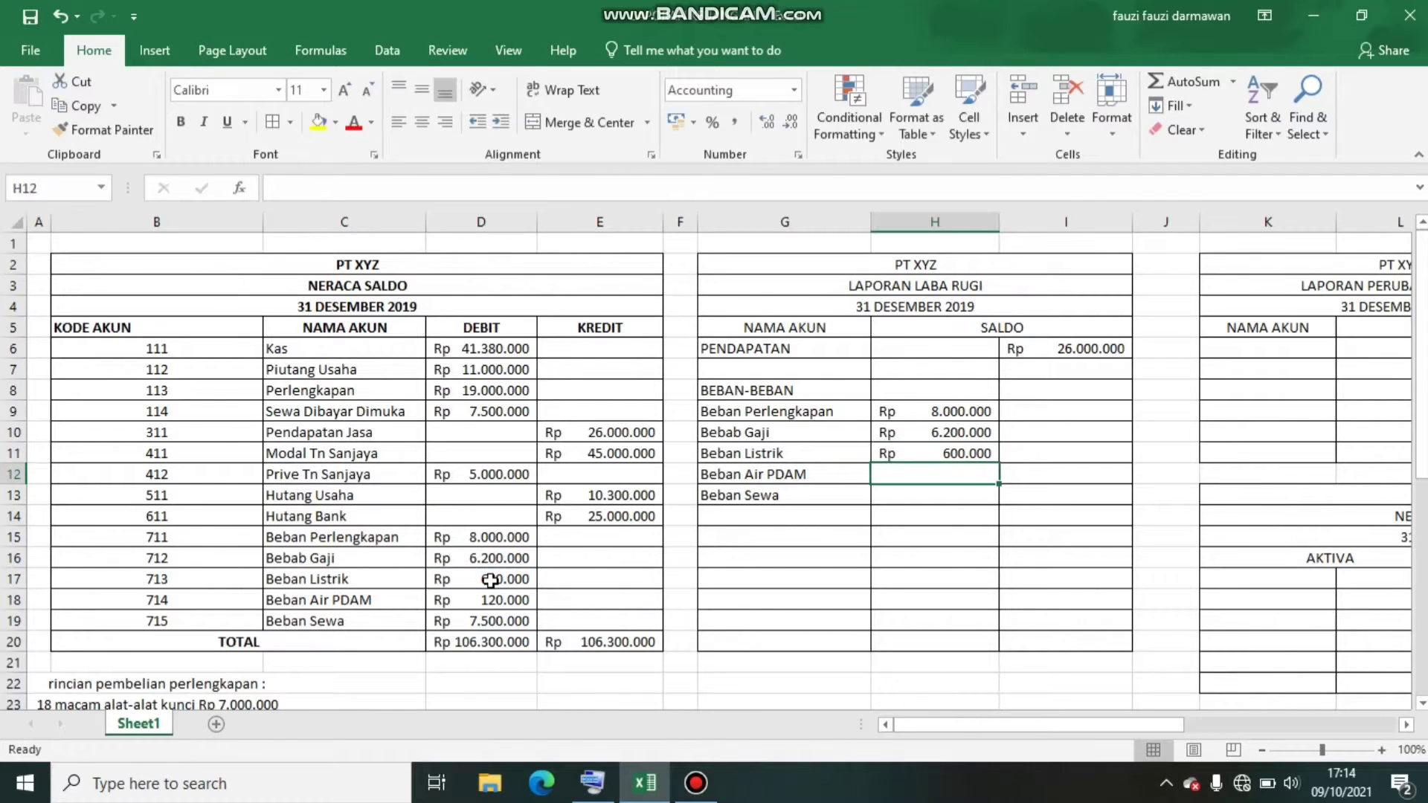
# Link the Beban Air PDAM and Beban Sewa amounts in H12 and H13 to their trial balance debits with =D18 and =D19
pyautogui.write('=')
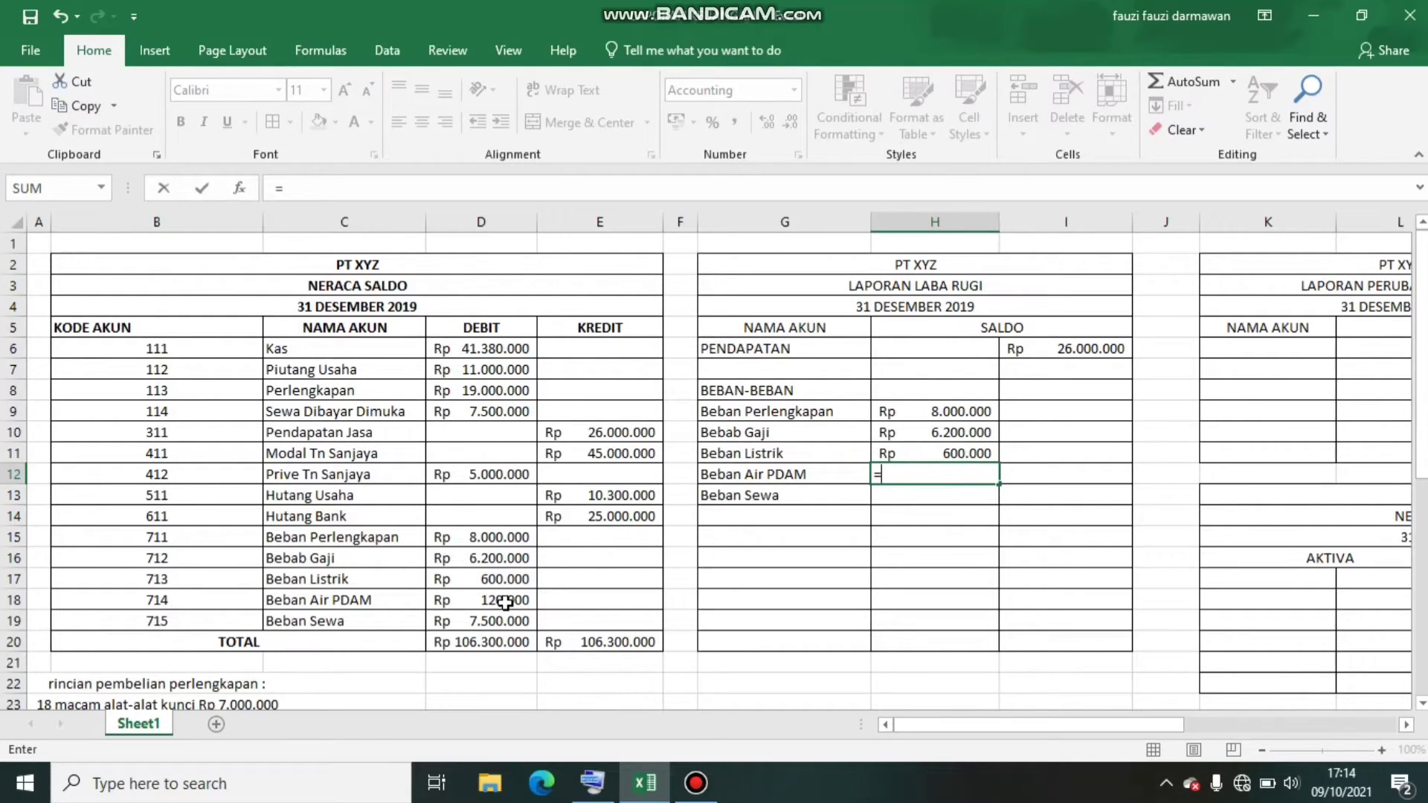
pyautogui.click(519, 597)
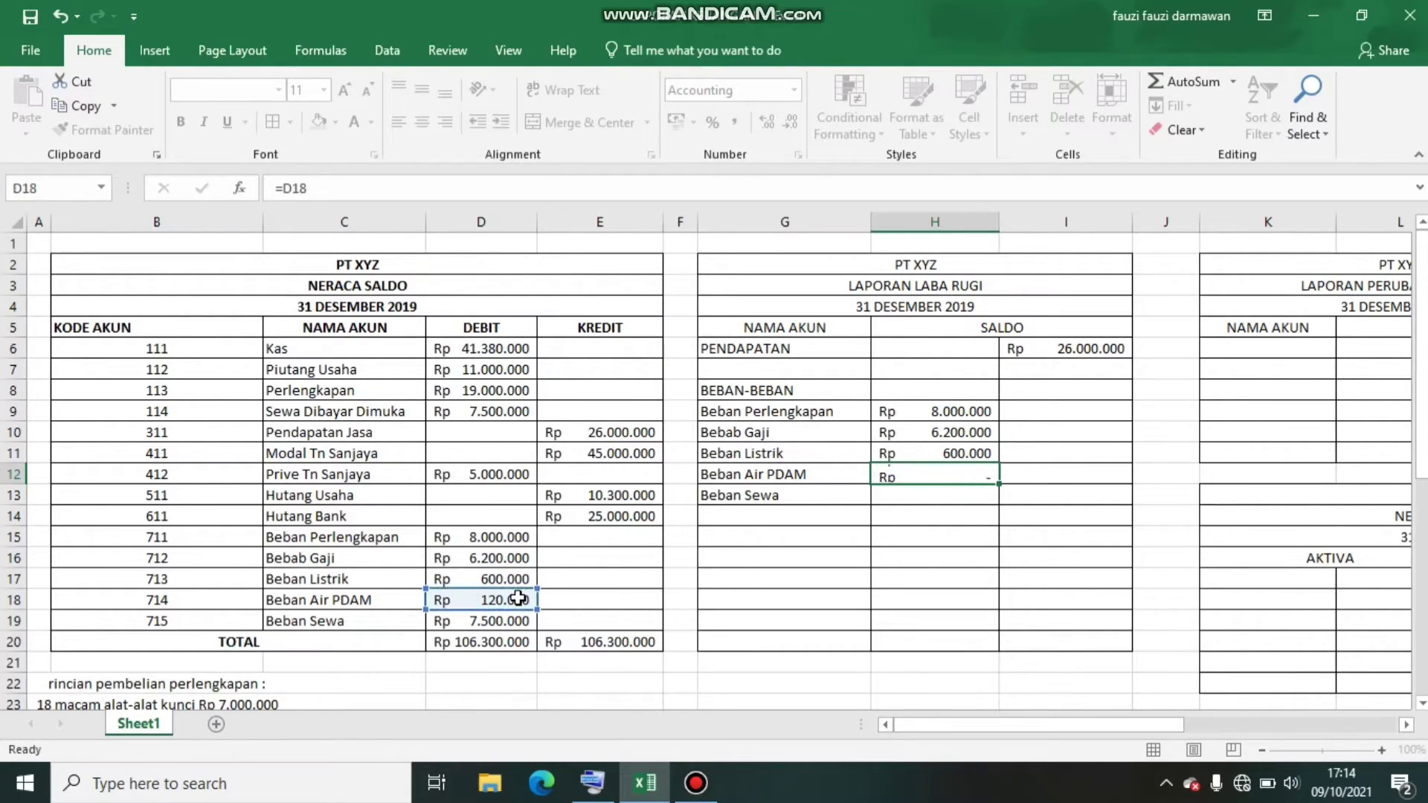
pyautogui.press('Return')
pyautogui.write('=')
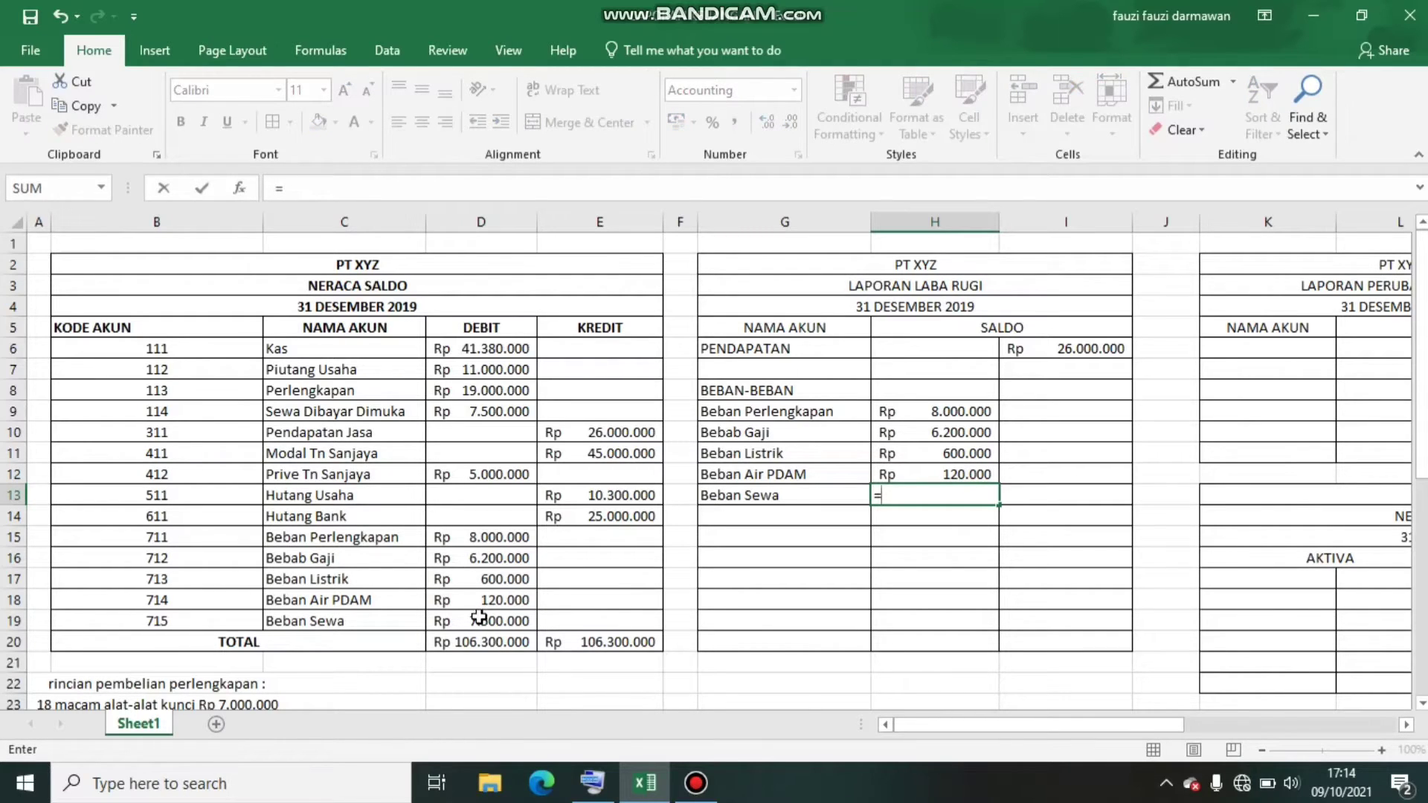
pyautogui.click(484, 622)
pyautogui.press('Return')
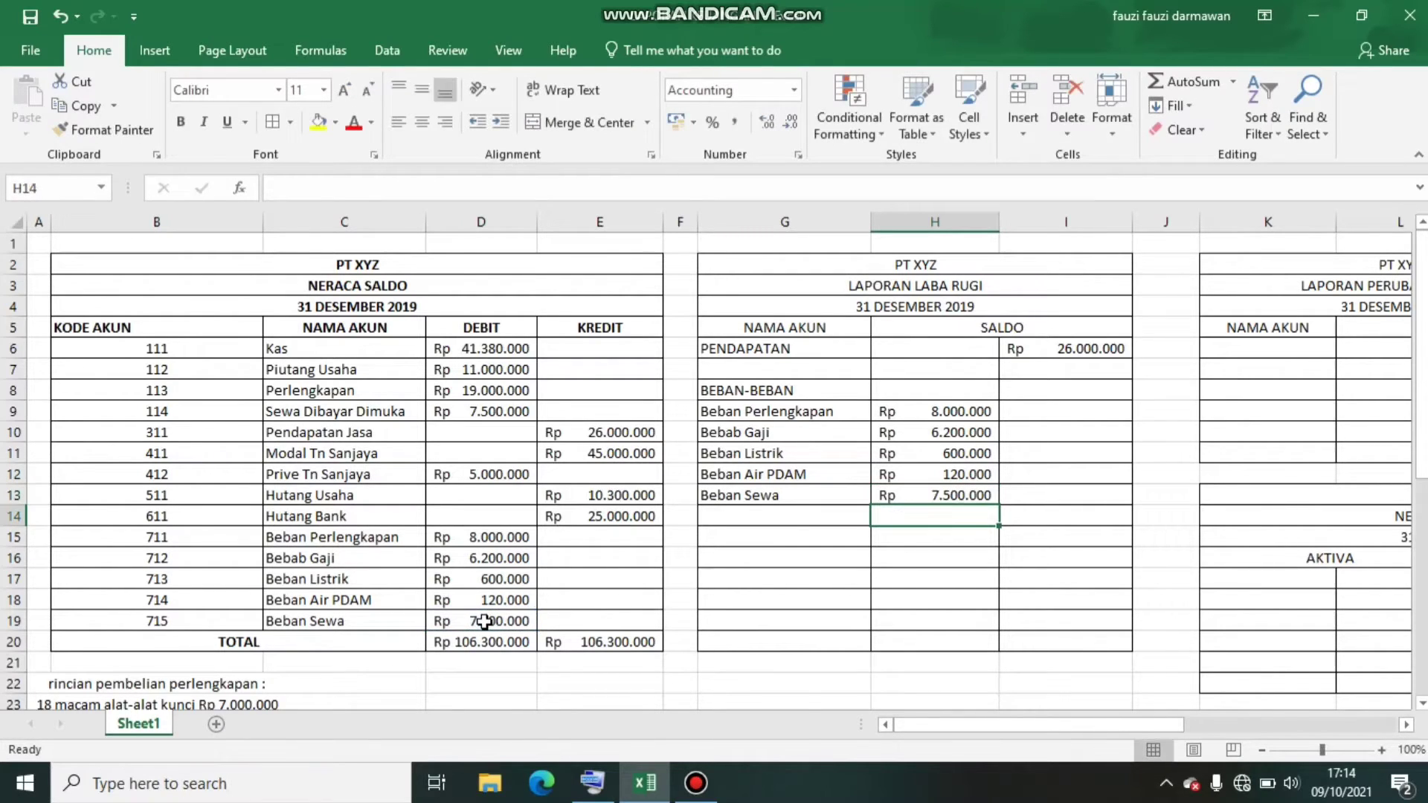
# Label the row below Beban Sewa in the income statement as TOTAL BEBAN in G14
pyautogui.click(762, 521)
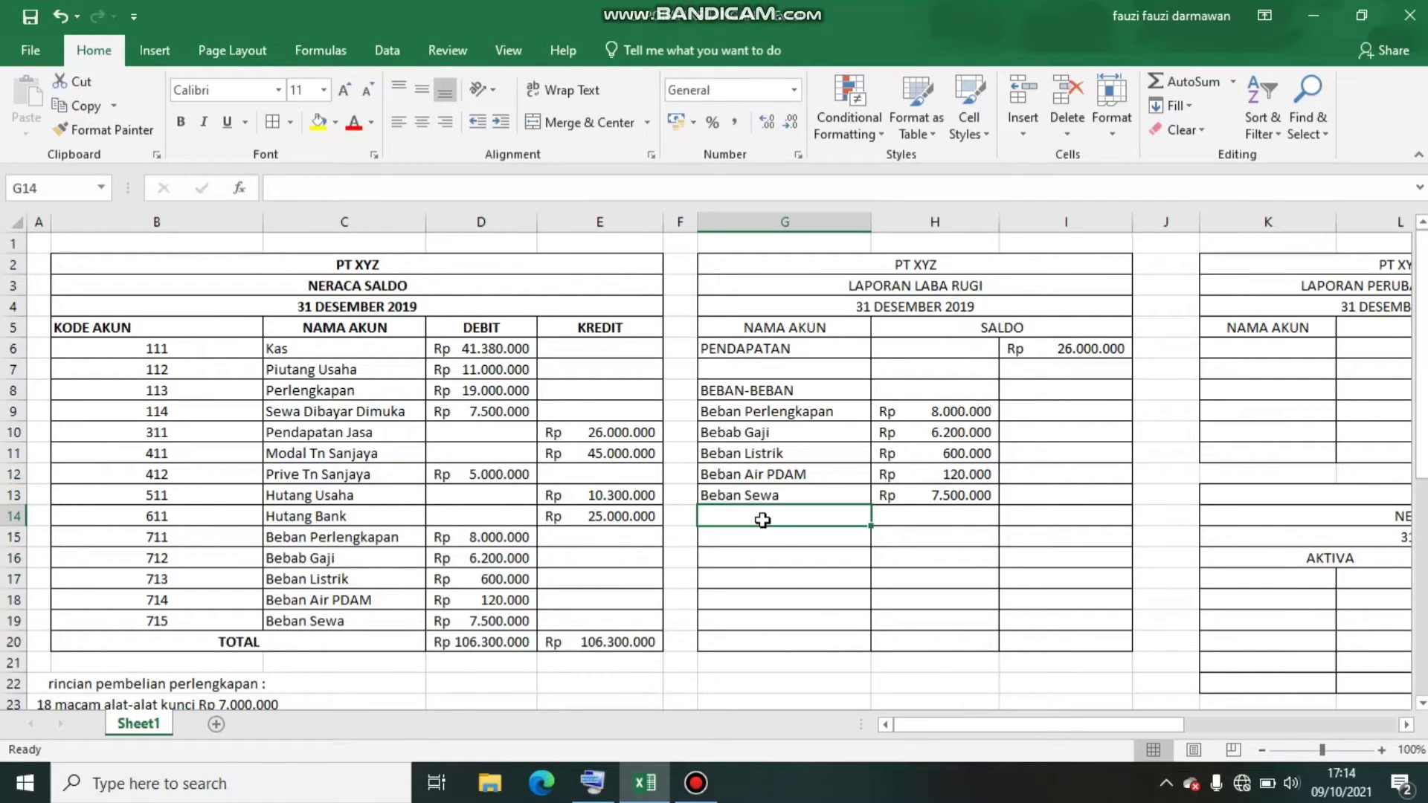
pyautogui.write('TOTA')
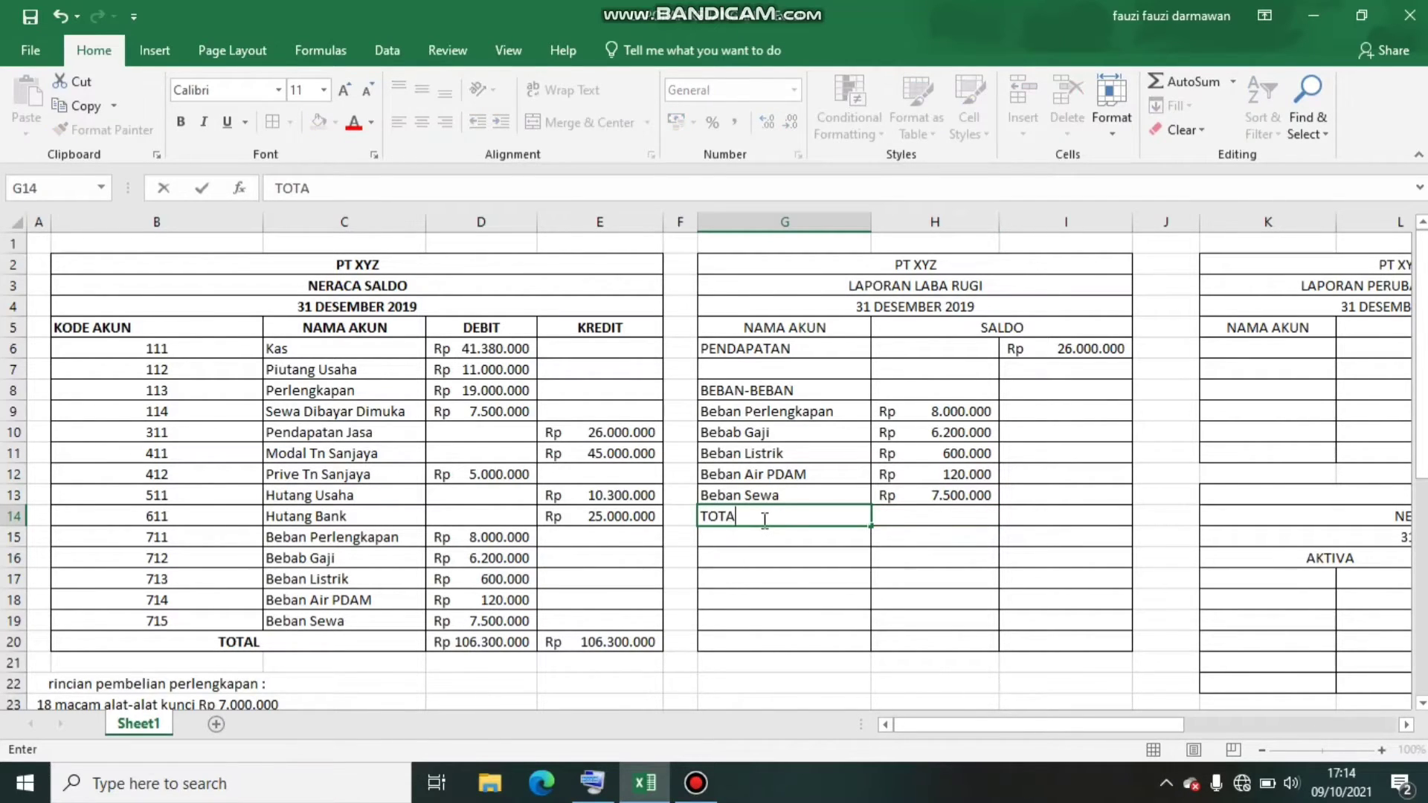
pyautogui.write('L BEBAN')
pyautogui.press('Tab')
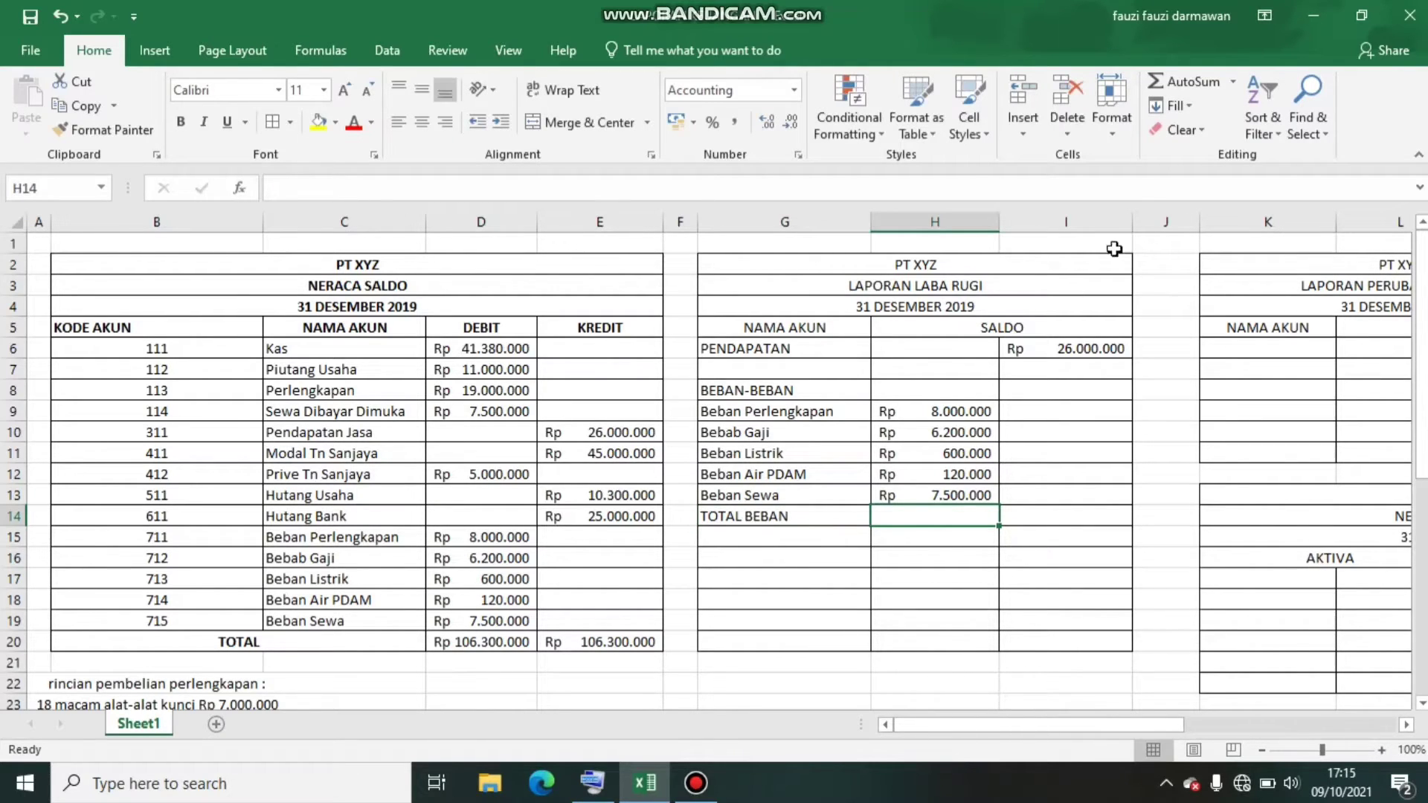
pyautogui.click(1157, 83)
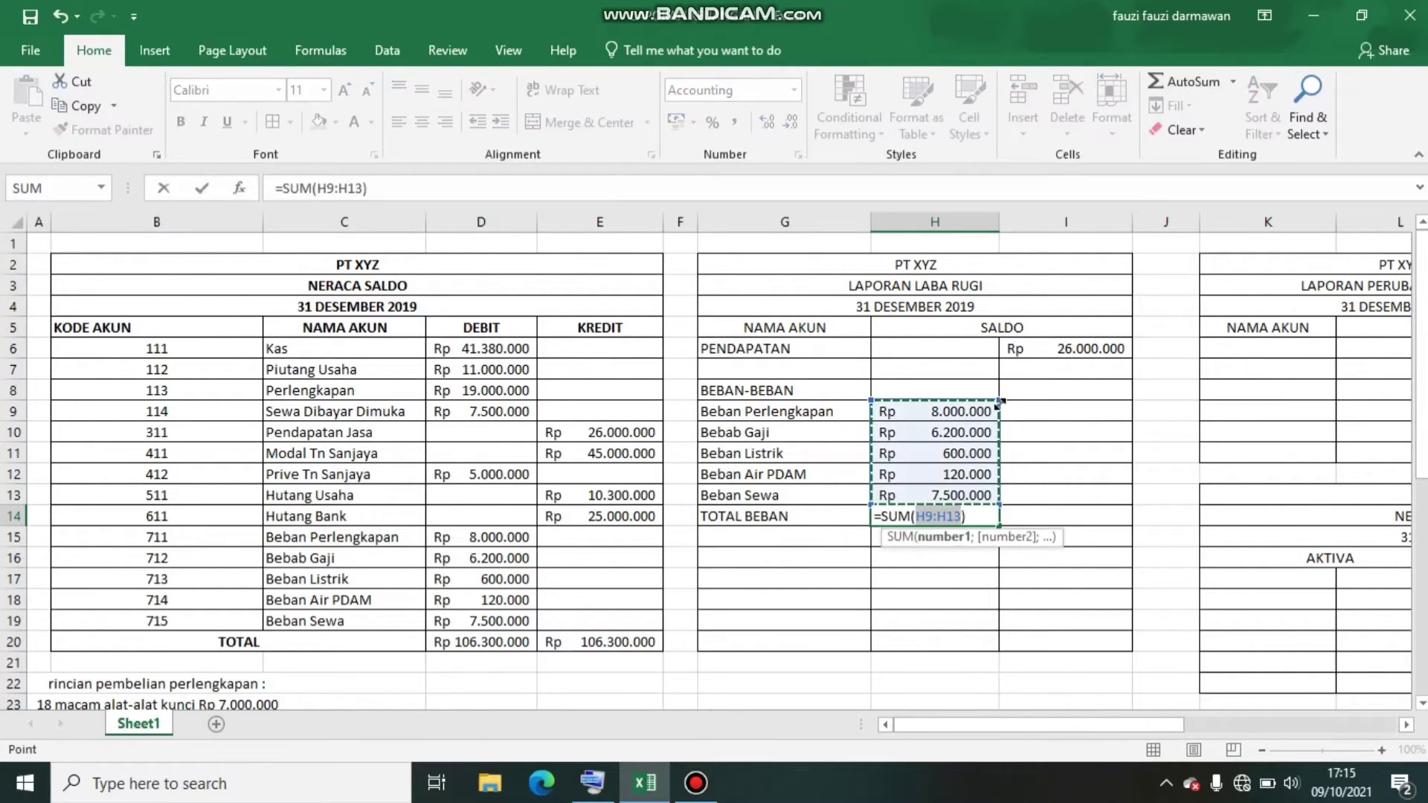
pyautogui.press('Return')
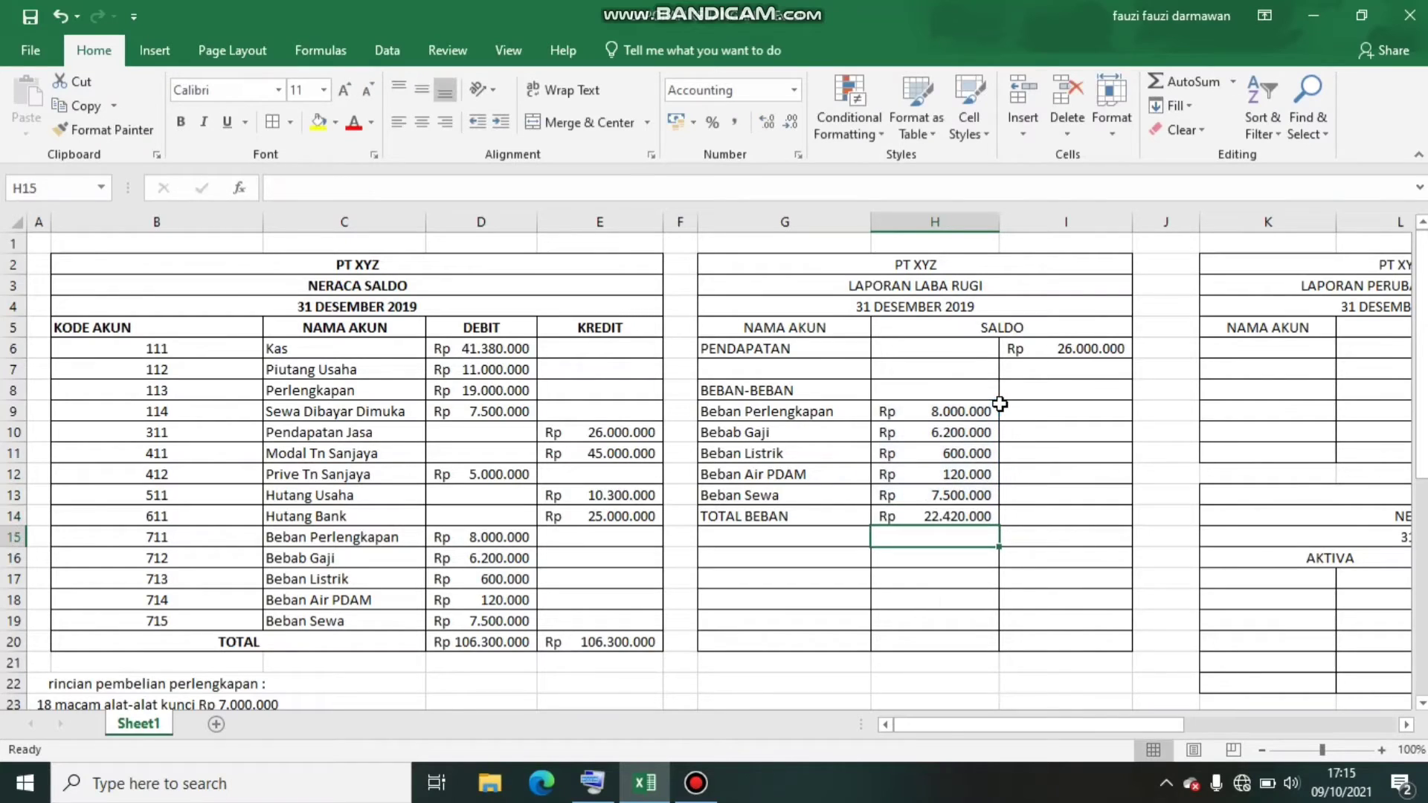
pyautogui.click(951, 516)
pyautogui.doubleClick(953, 515)
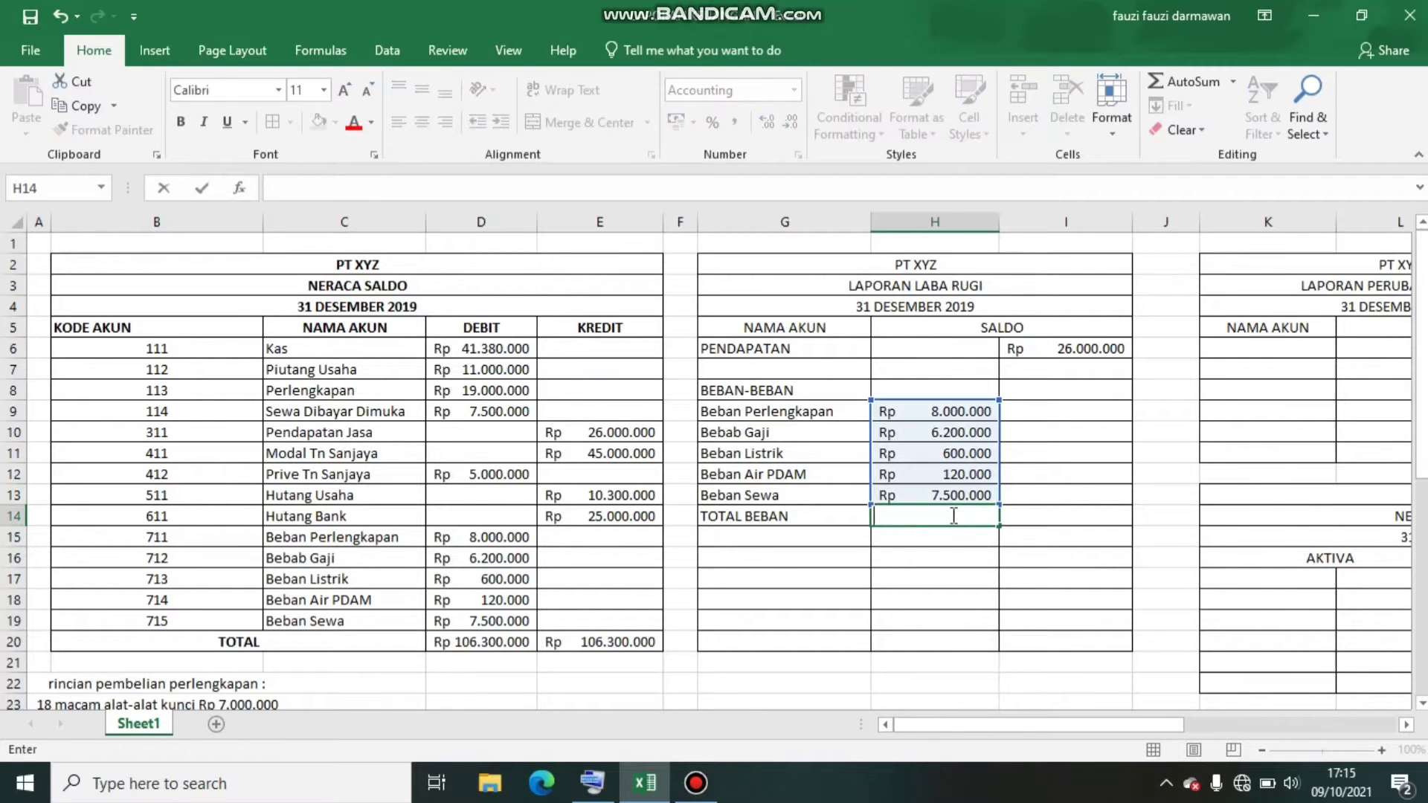
# Total the expense amounts in I14 of the TOTAL BEBAN row with =SUM(H9:H13)
pyautogui.click(1095, 511)
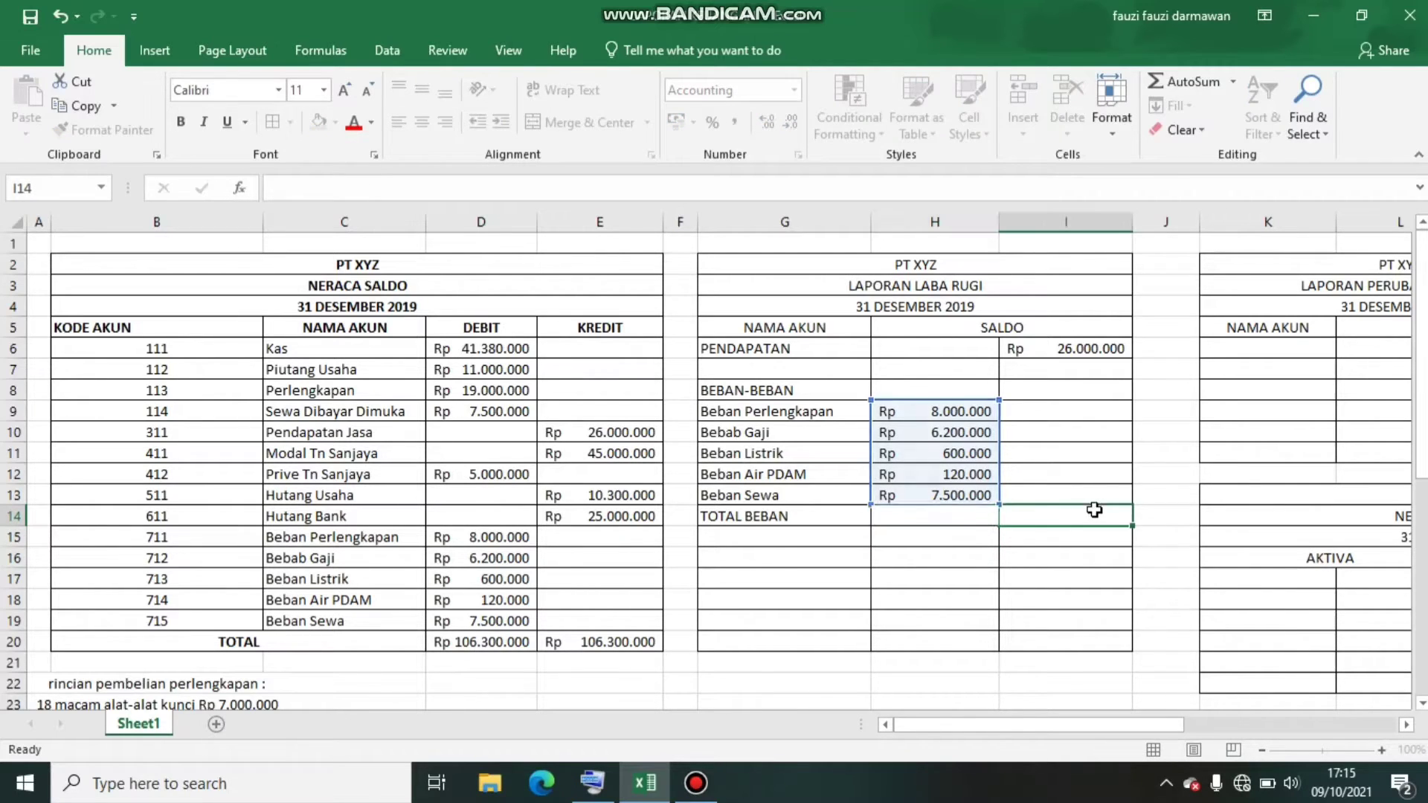
pyautogui.click(1206, 83)
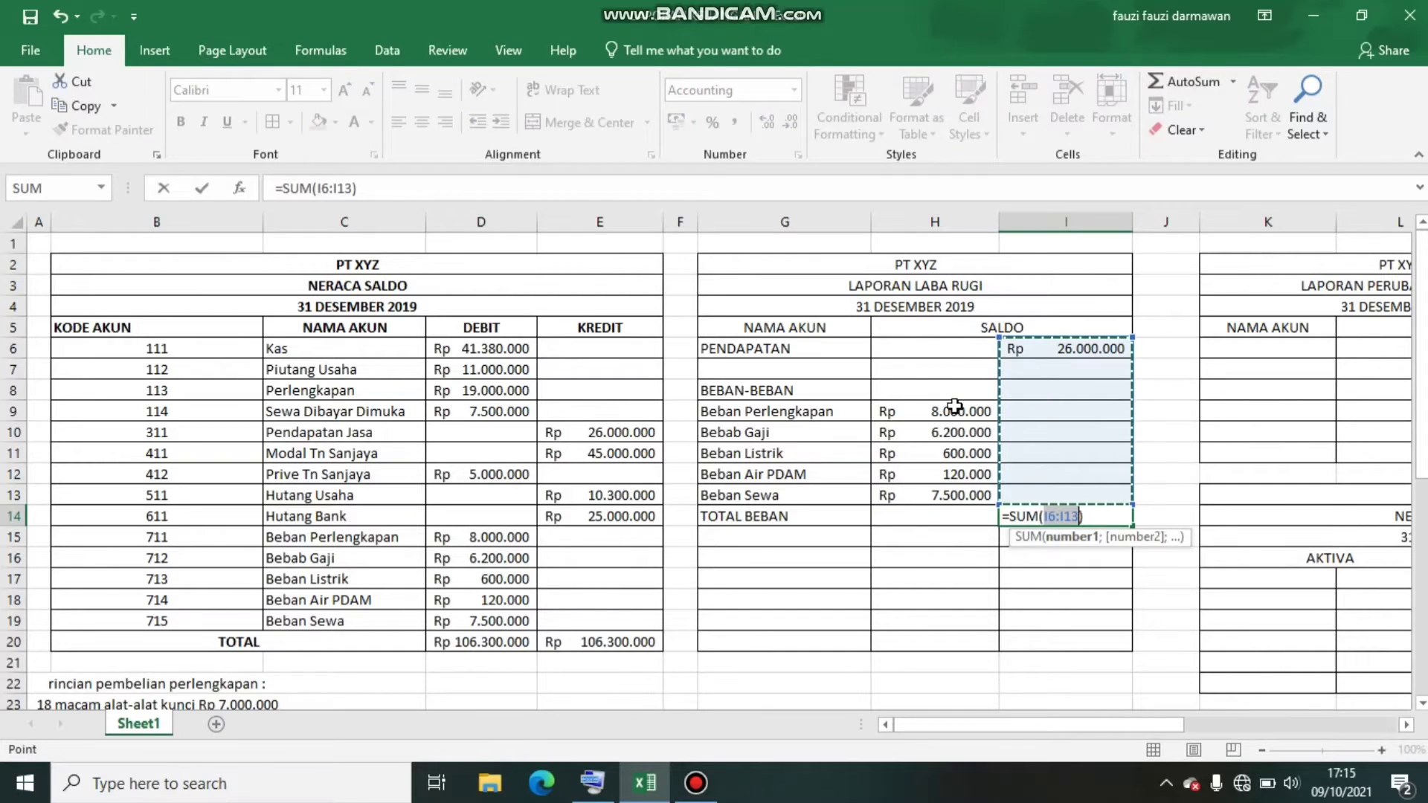
pyautogui.moveTo(955, 406); pyautogui.dragTo(964, 495)
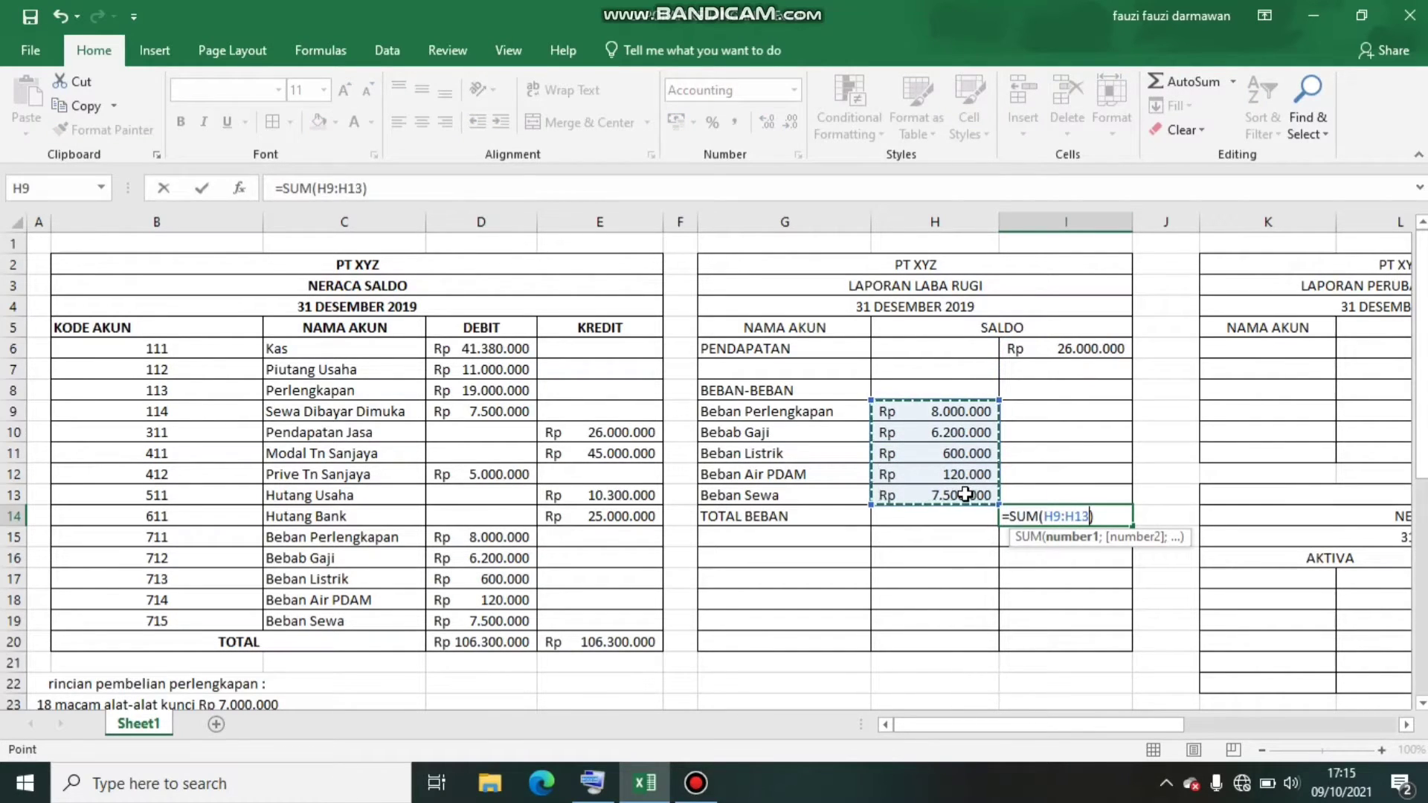
pyautogui.press('Return')
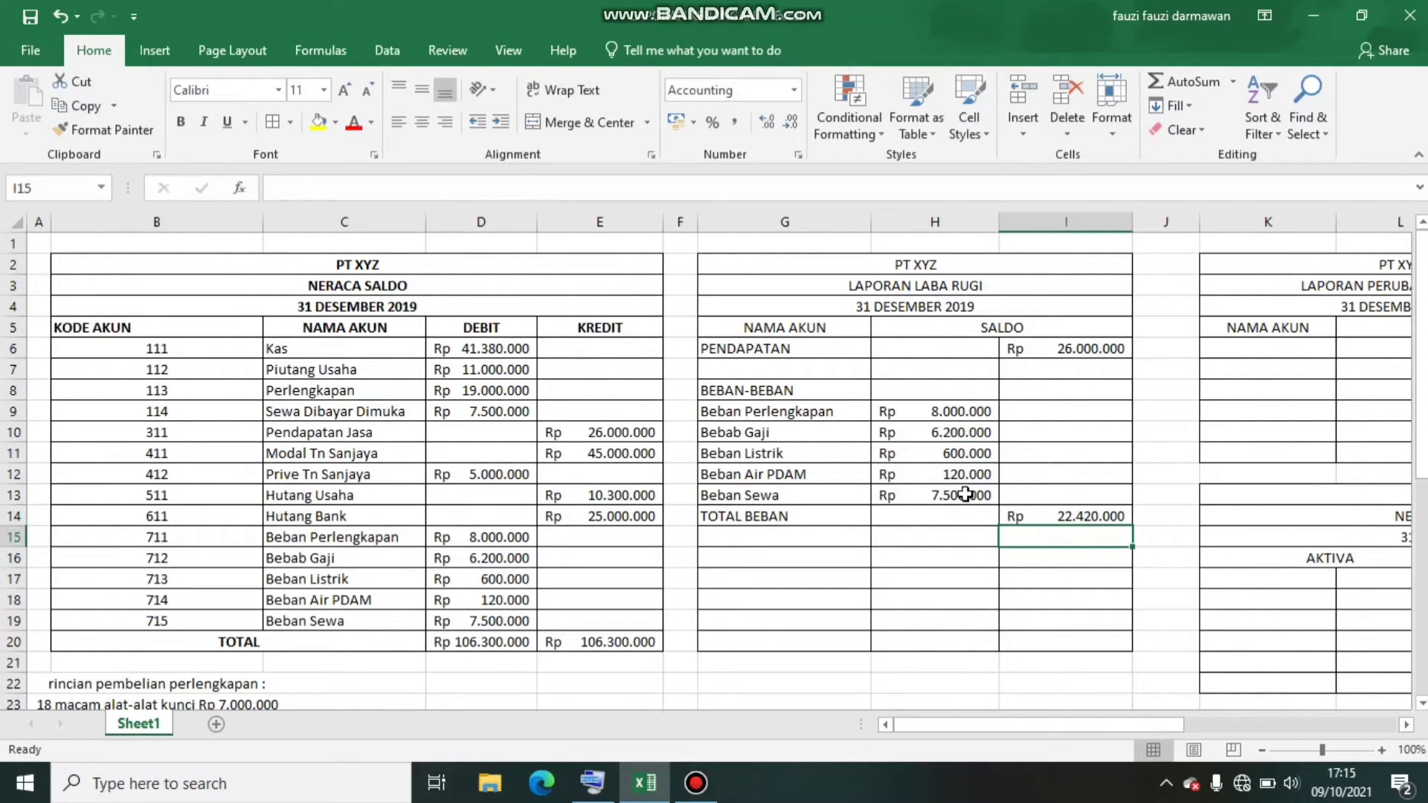
# Enter the label LABA BERSIH SEBELUM PAJAK in G15 and widen column G to fit it
pyautogui.click(813, 545)
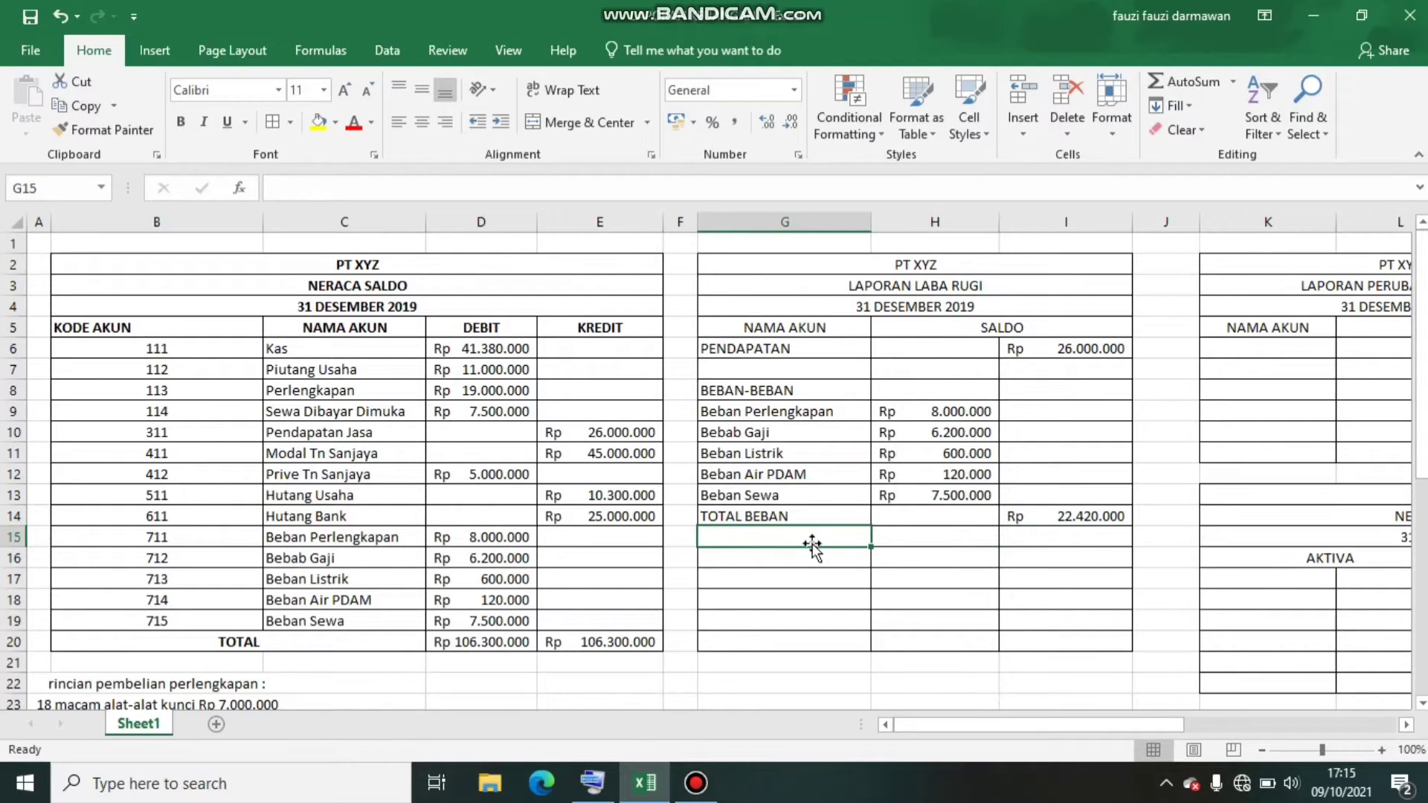
pyautogui.write('L')
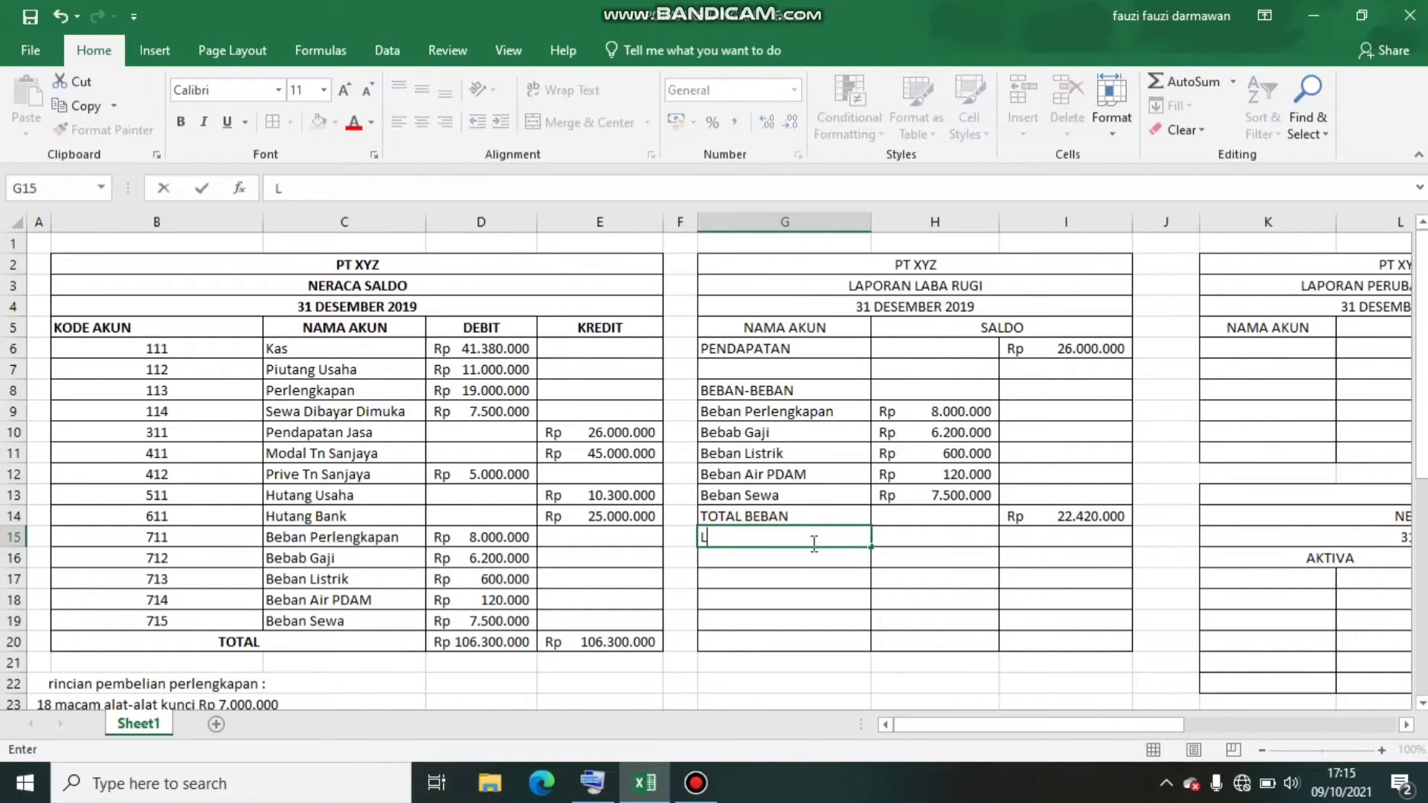
pyautogui.write('ABA BERS IH SEBE')
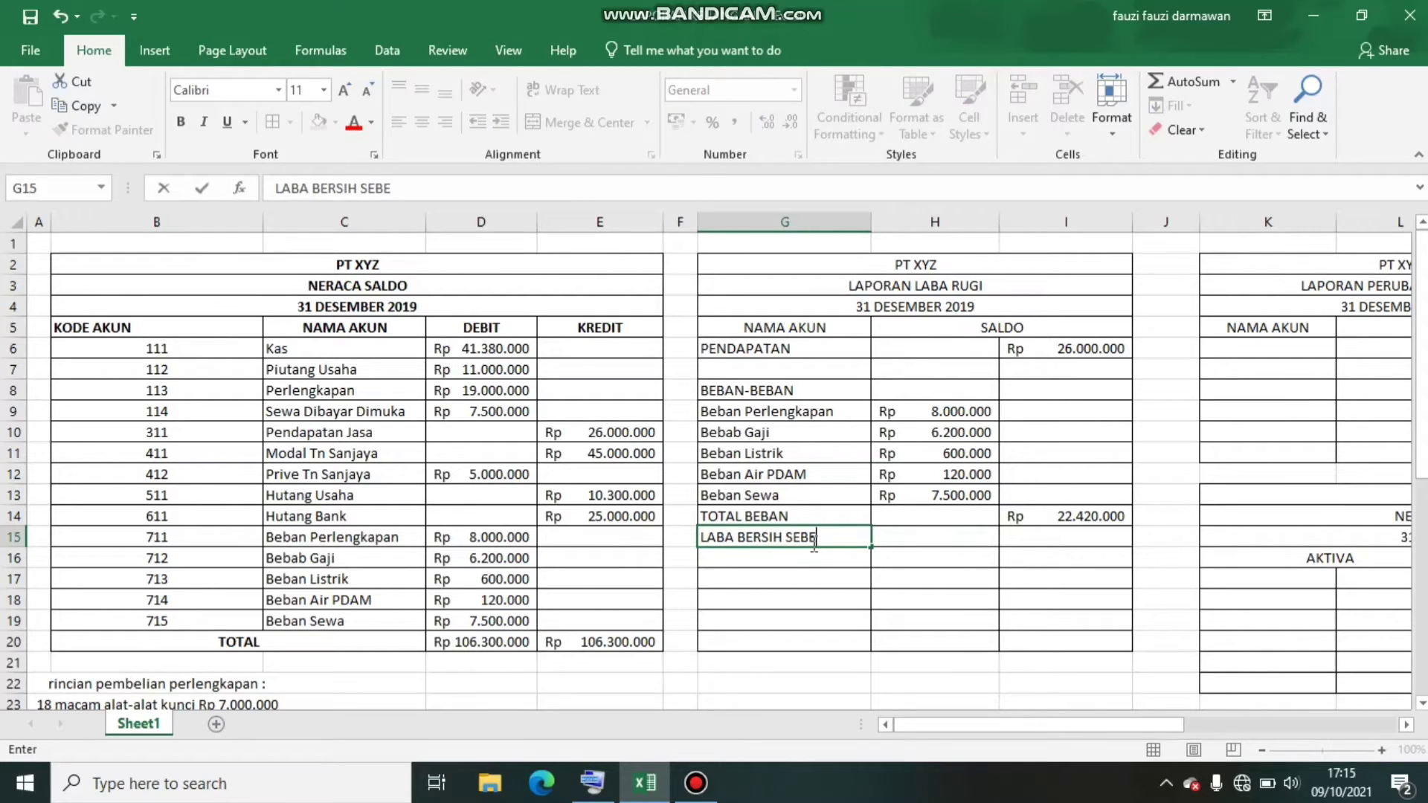
pyautogui.press('BackSpace')
pyautogui.write('ELUM PAJAK')
pyautogui.press('Tab')
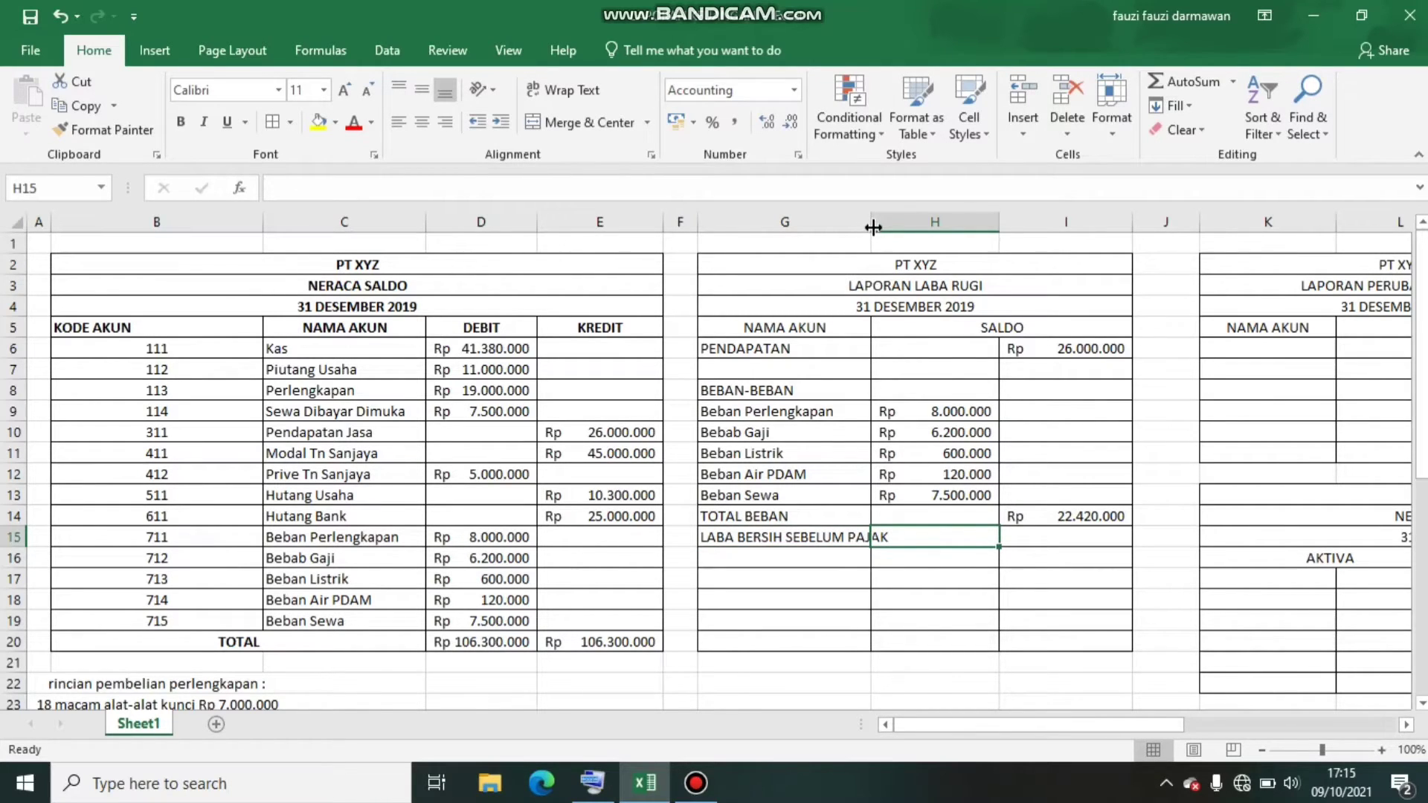
pyautogui.moveTo(869, 228); pyautogui.dragTo(898, 231)
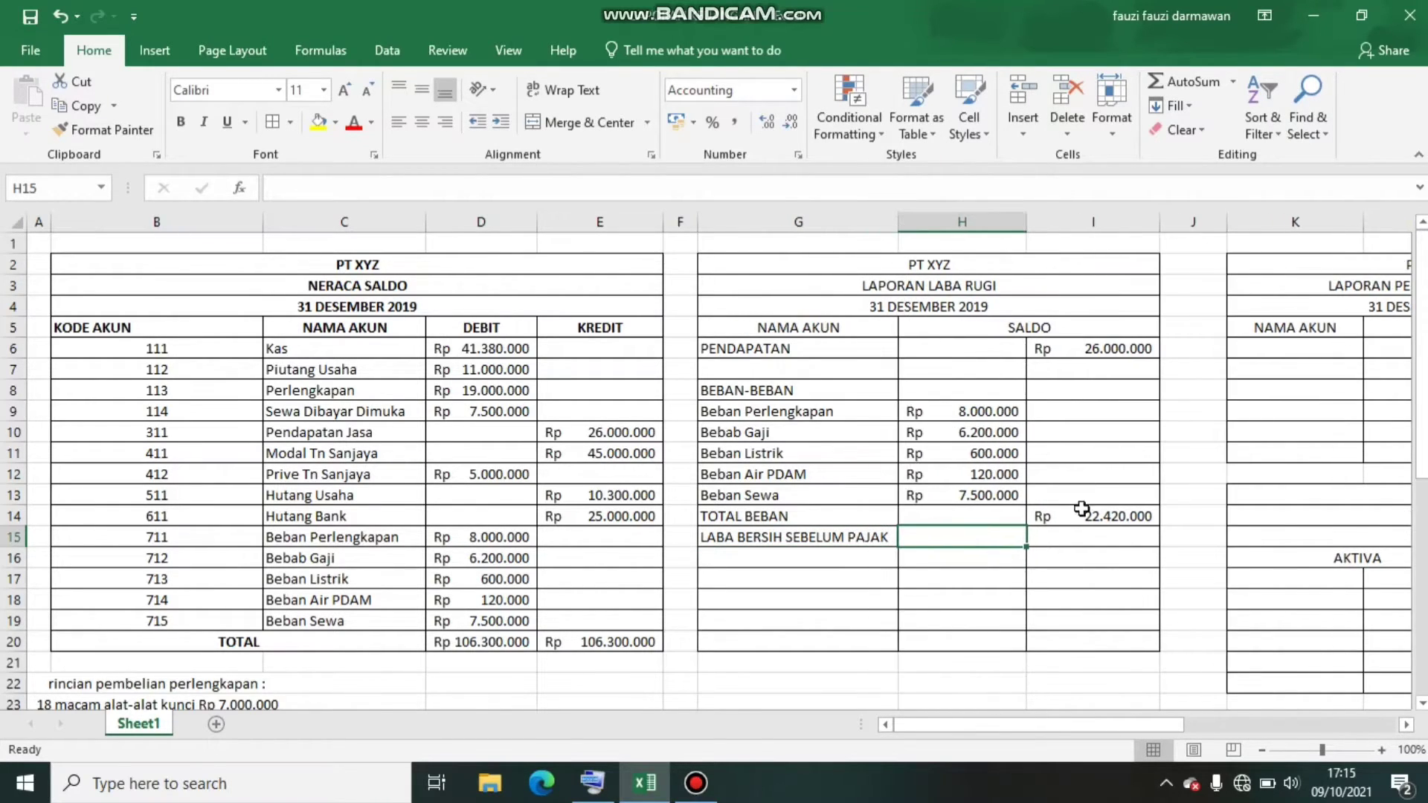
# Calculate the net profit before tax in I15 as income minus total expenses with =I6-I14
pyautogui.click(1078, 544)
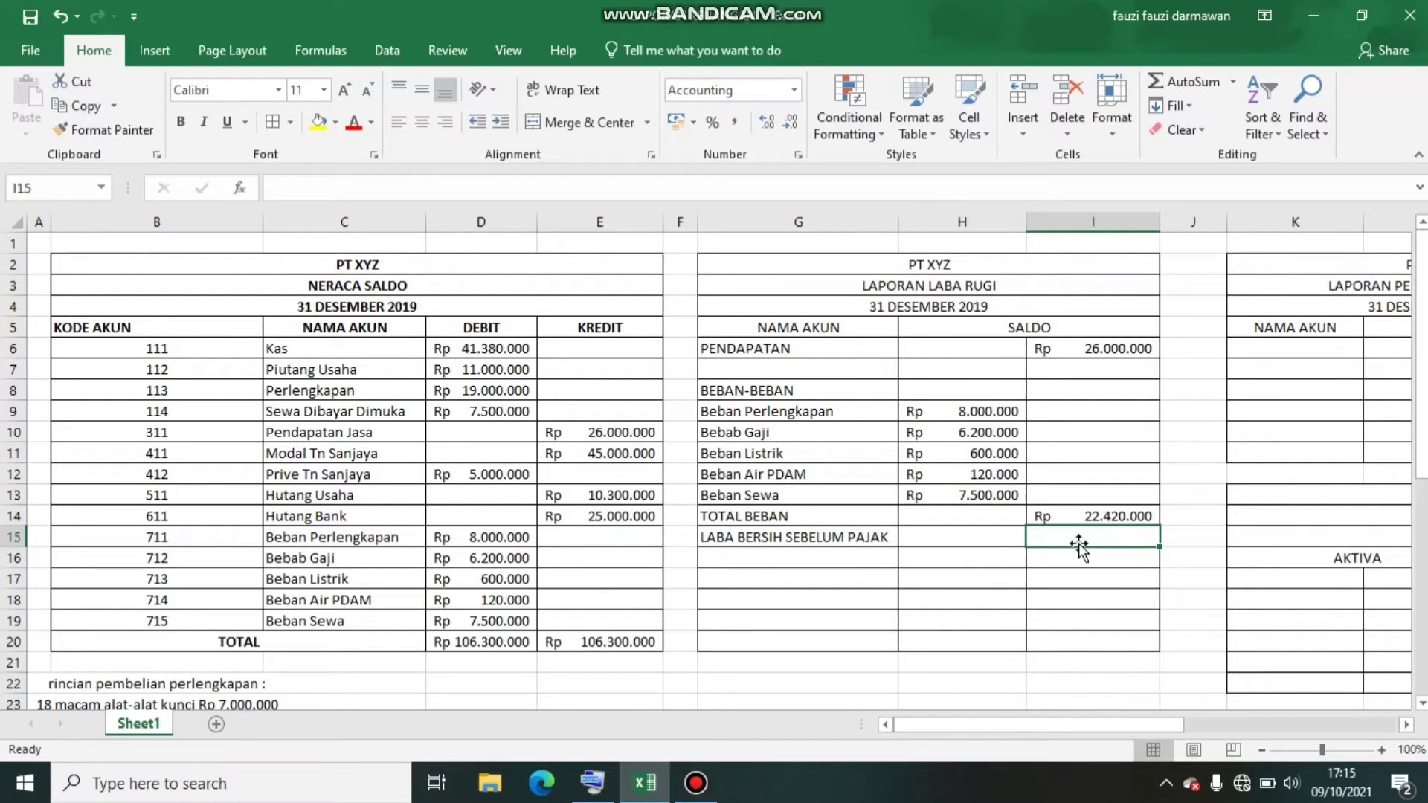
pyautogui.write('=')
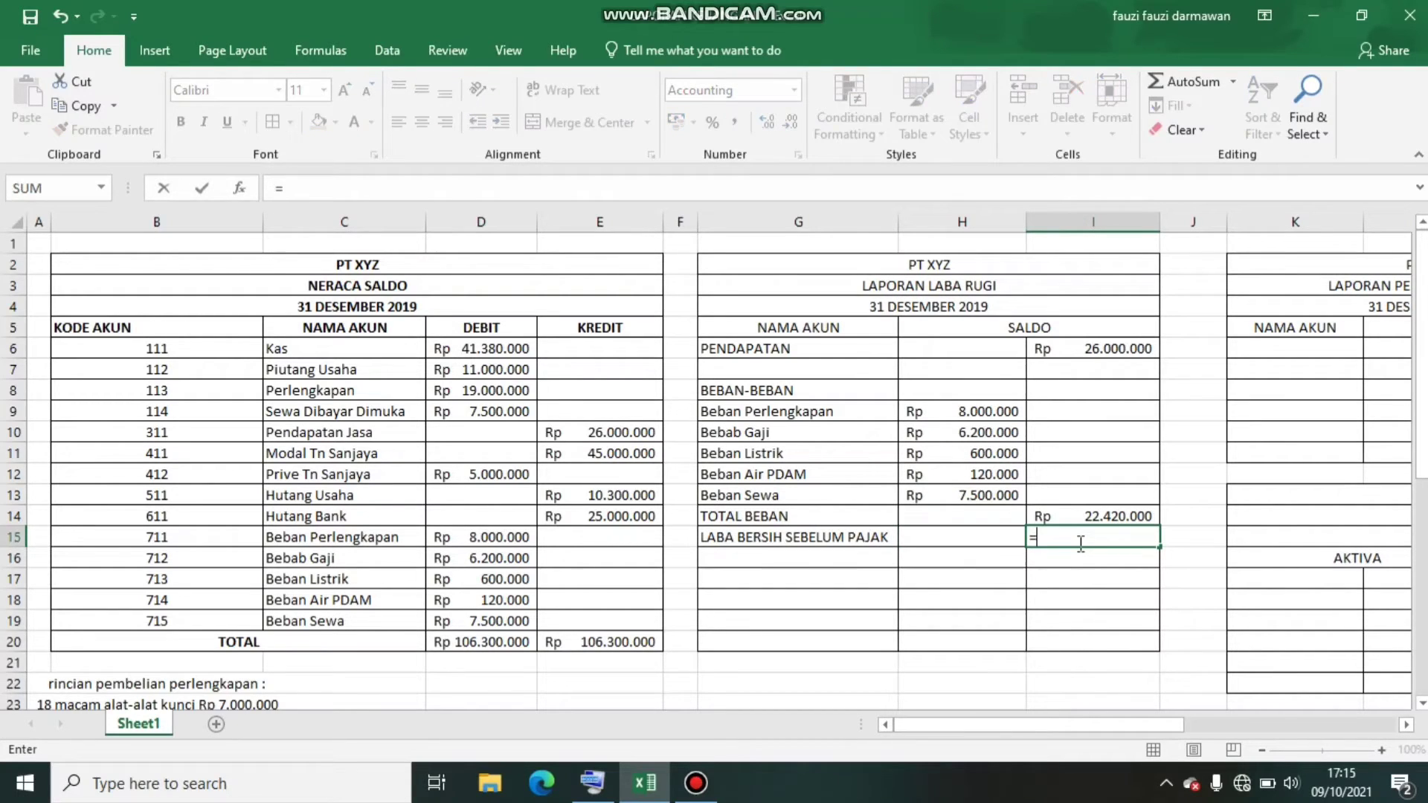
pyautogui.click(1087, 345)
pyautogui.write('-')
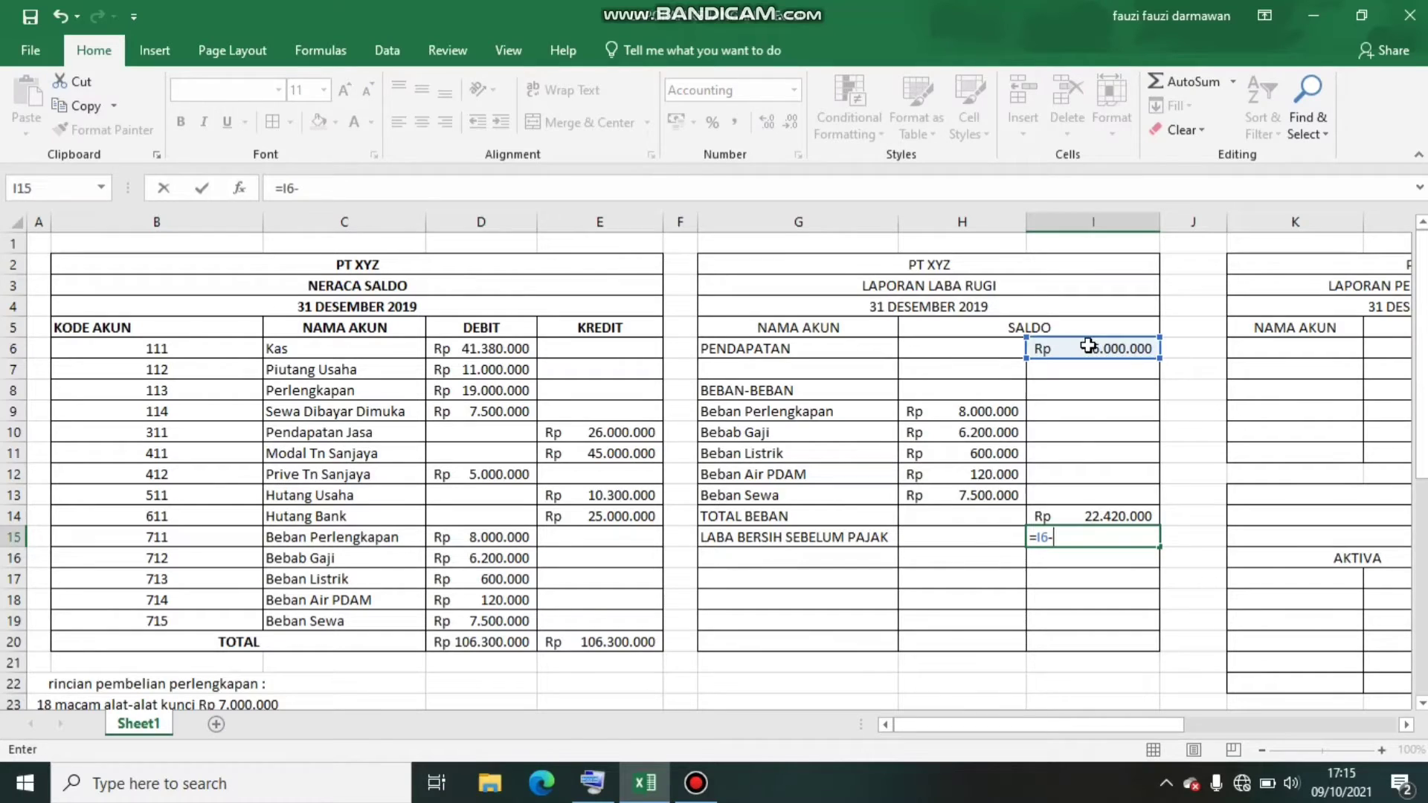
pyautogui.click(1084, 513)
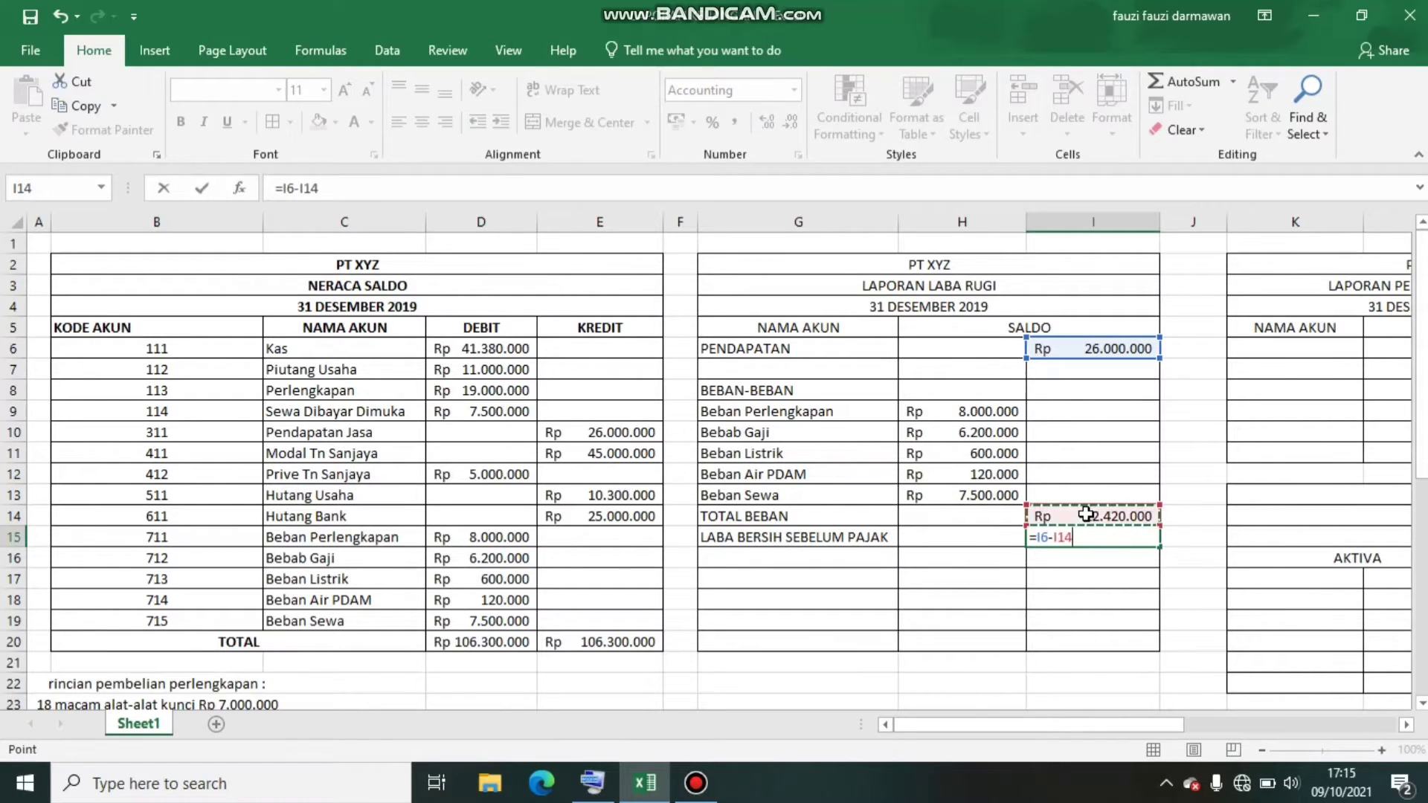
pyautogui.press('Return')
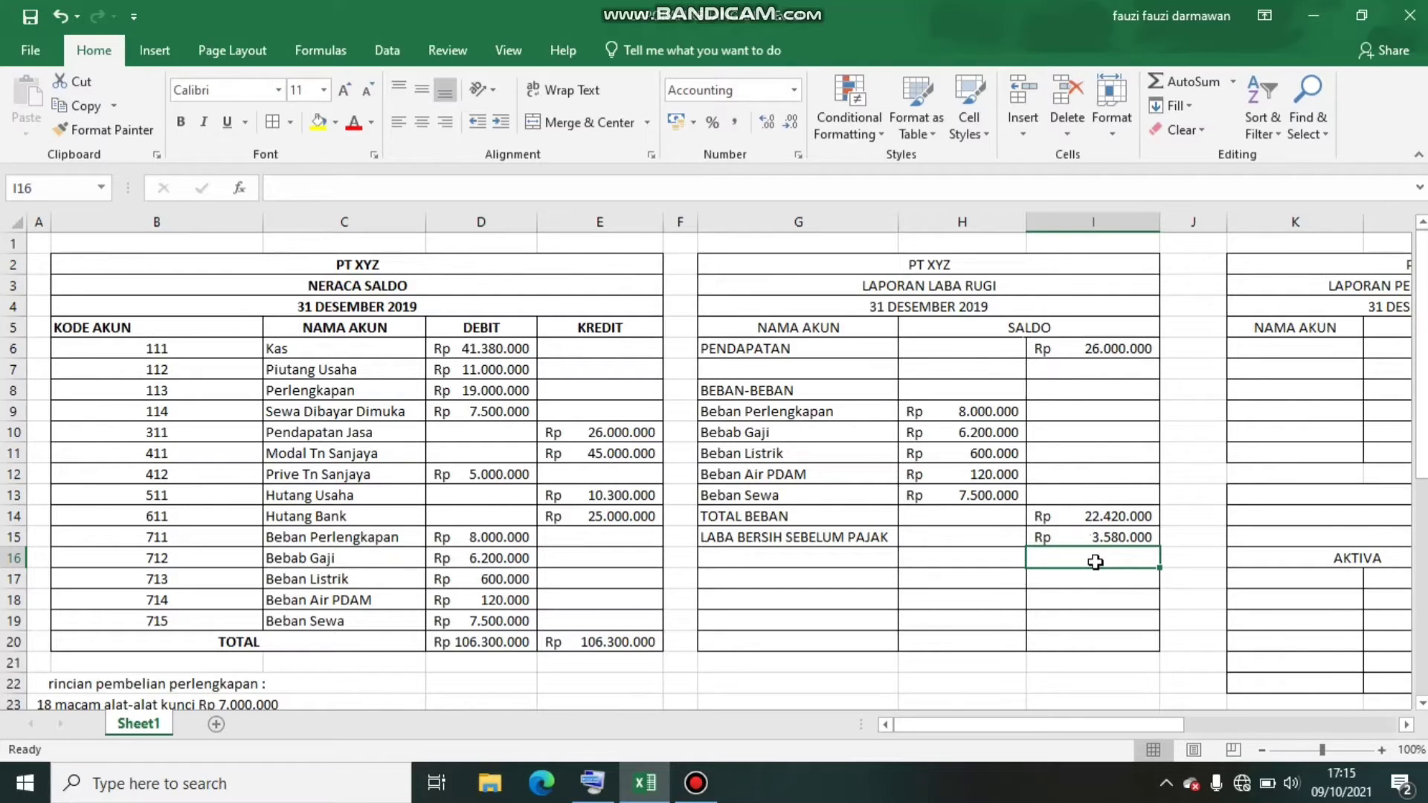
# Add a PAJAK PENGHASILAN row with its label in G16 and an amount of 0 in I16
pyautogui.click(752, 555)
pyautogui.write('PAJA')
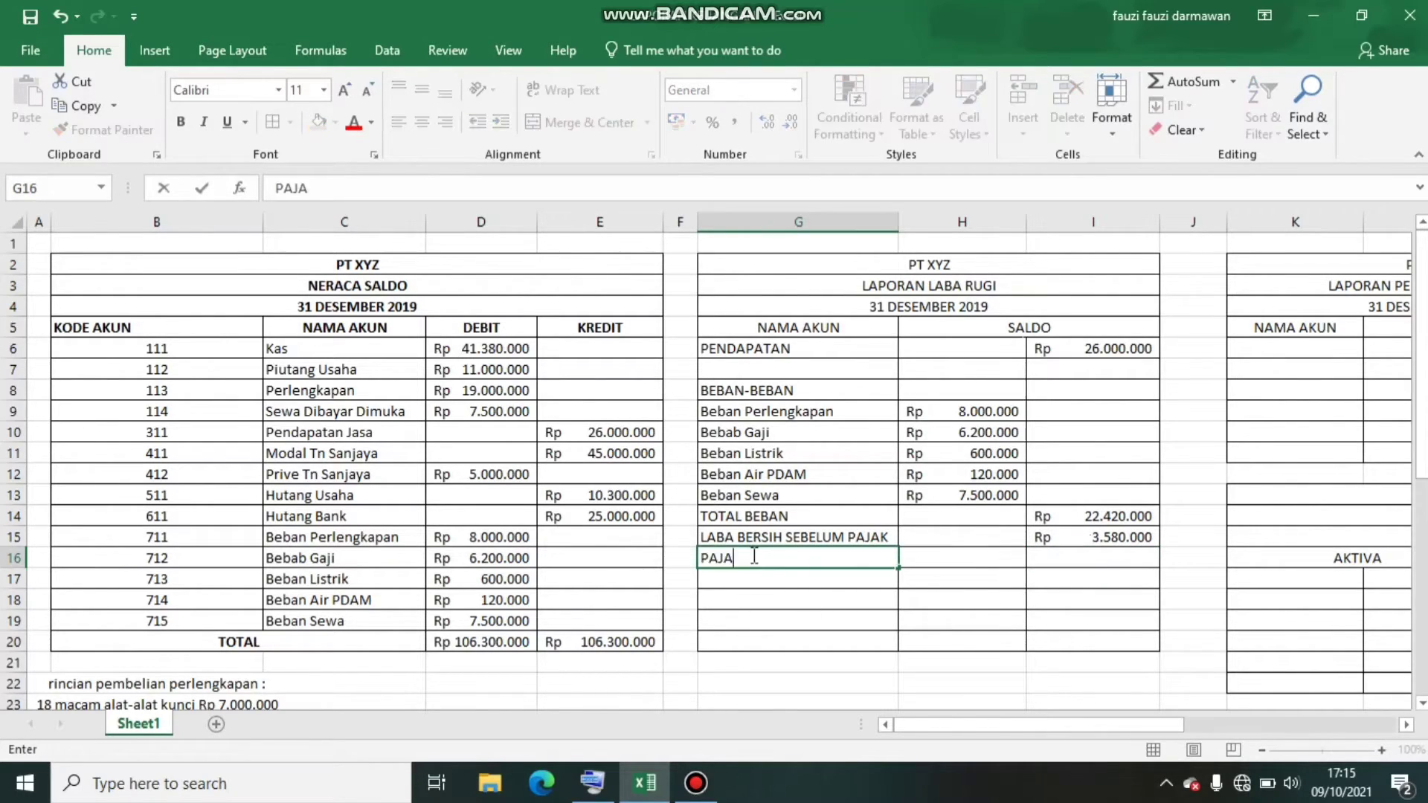
pyautogui.write('K PENGHASILAN')
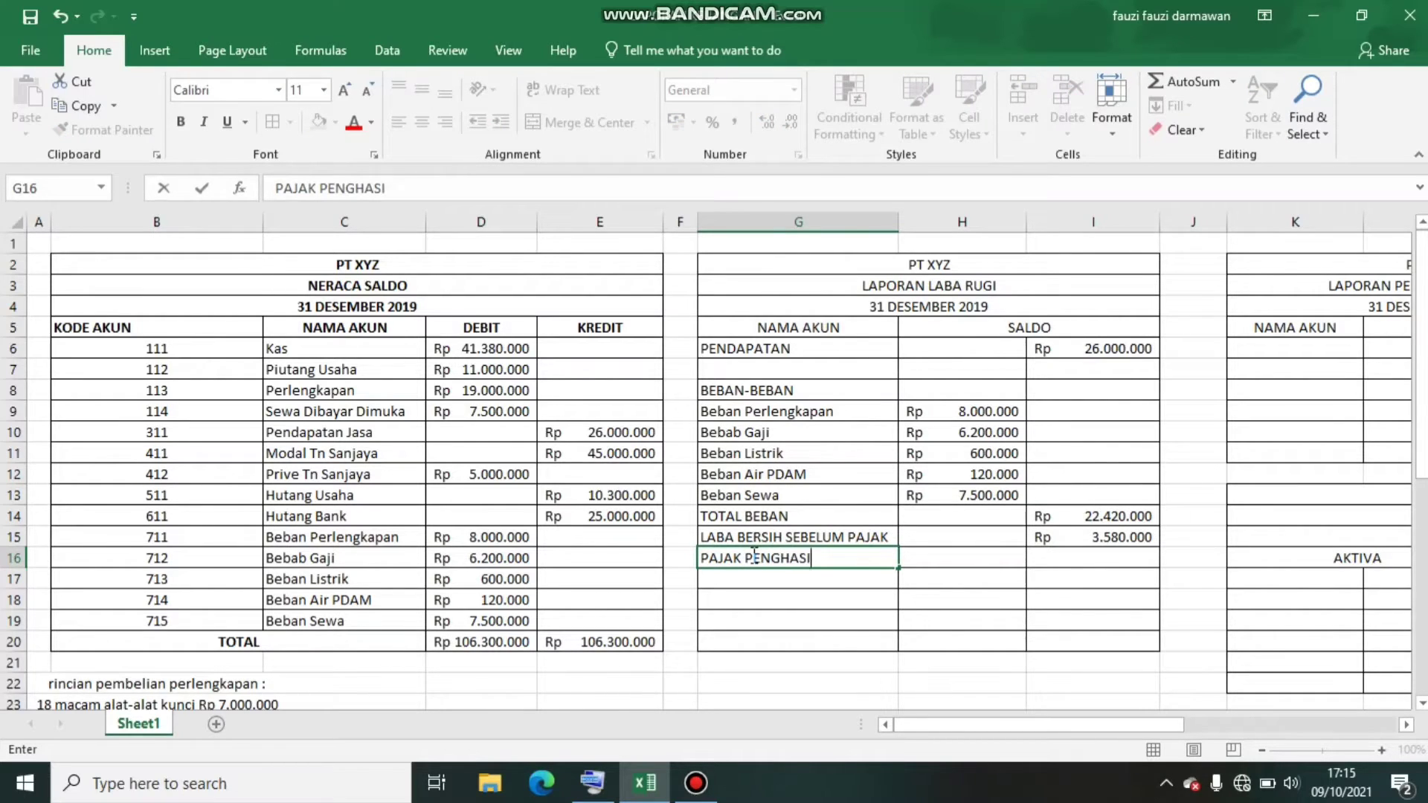
pyautogui.click(1091, 559)
pyautogui.write('0')
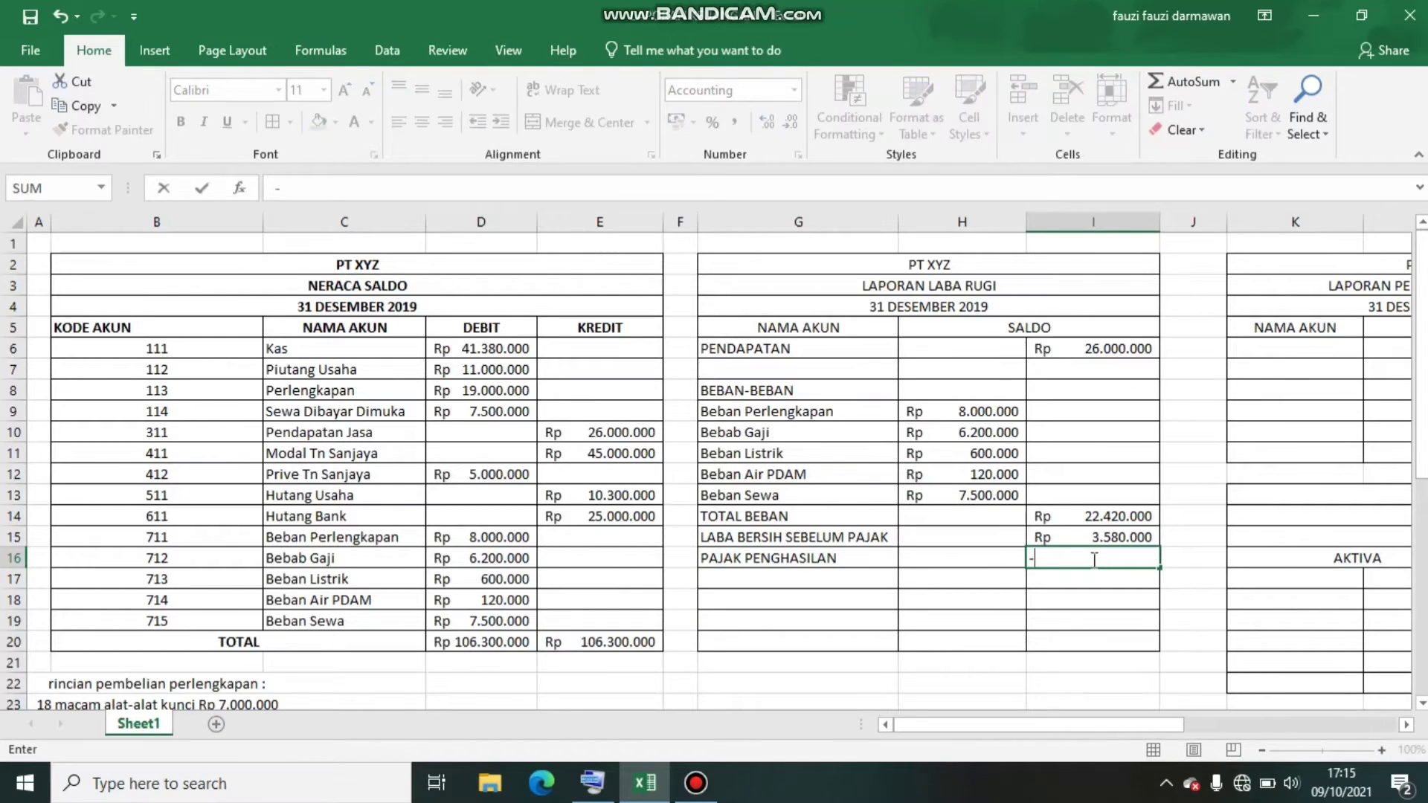
pyautogui.press('Return')
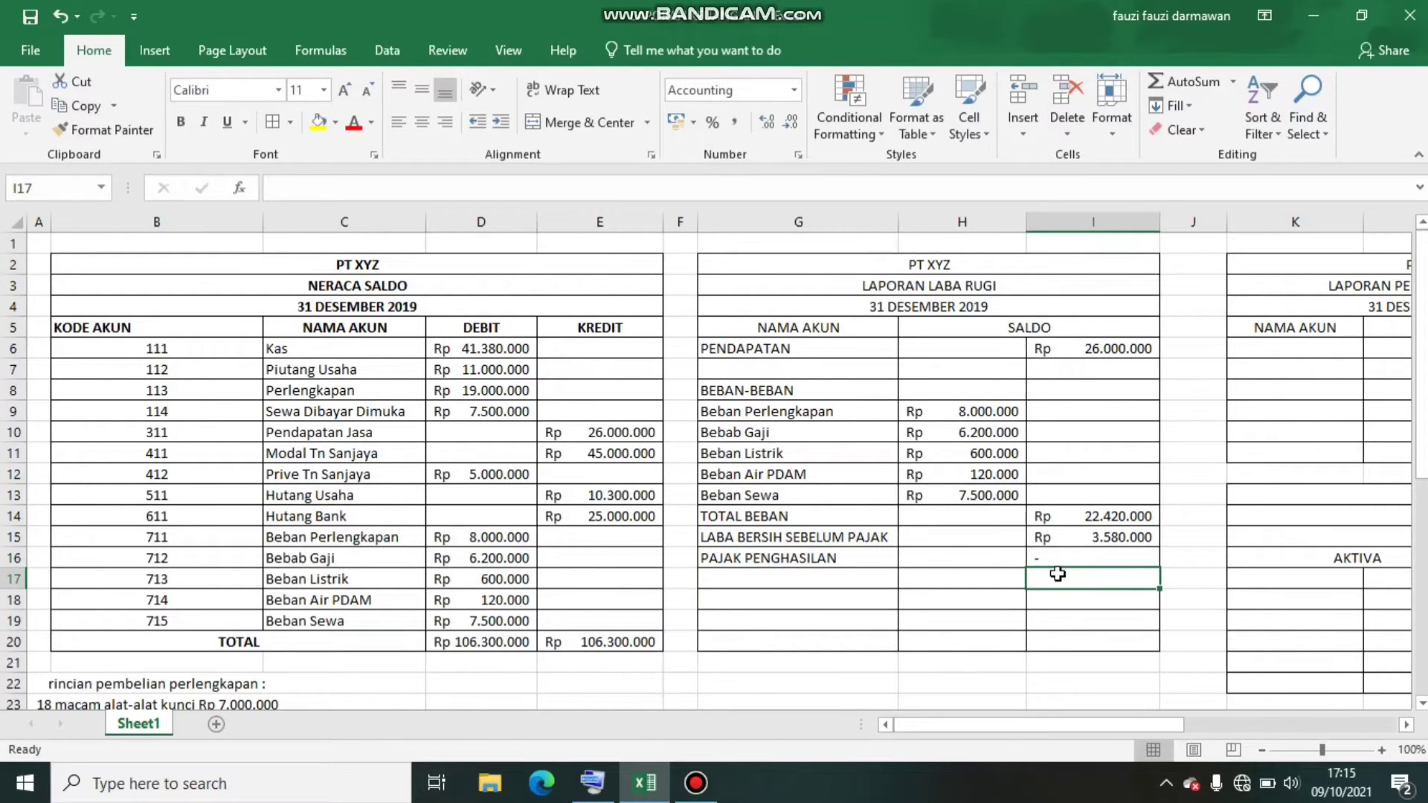
pyautogui.click(1068, 559)
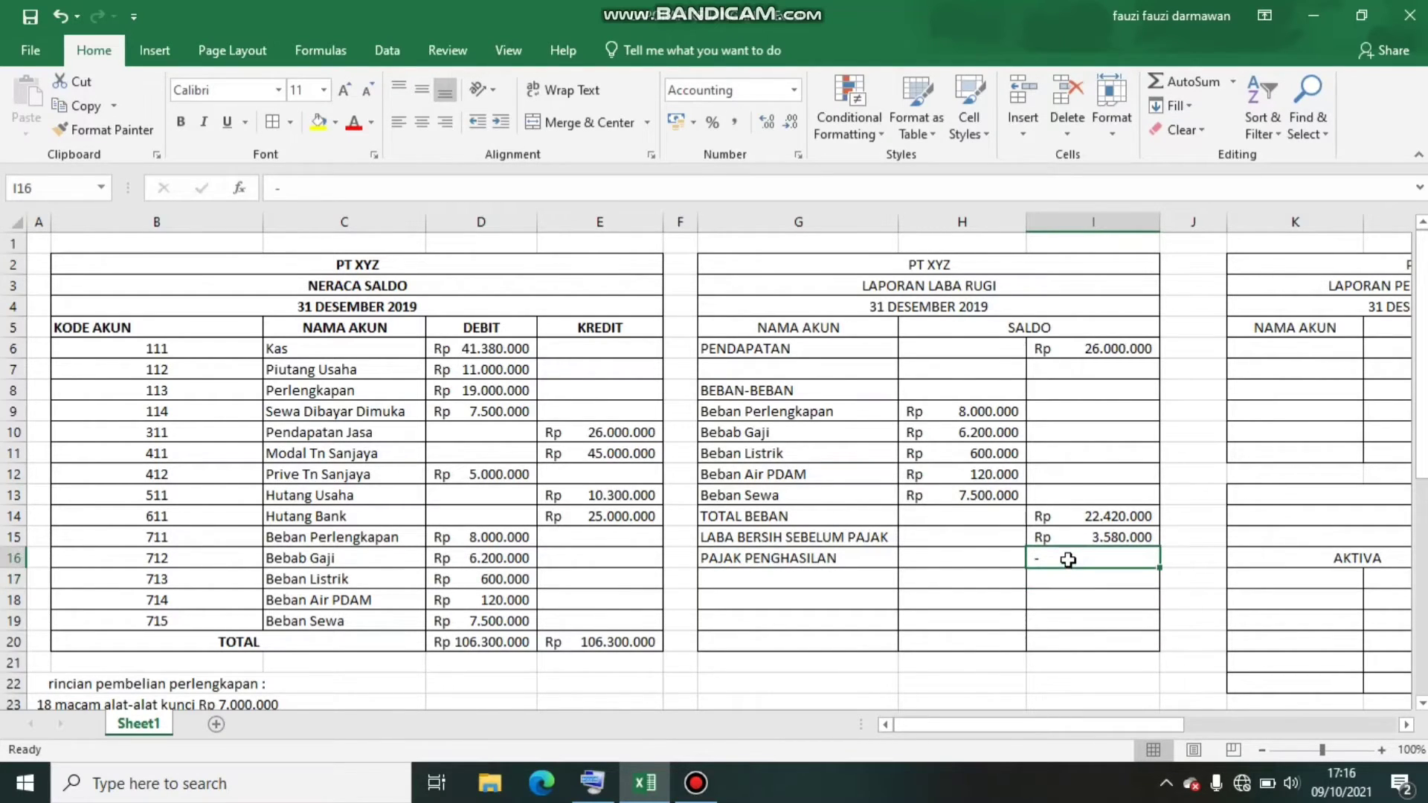
pyautogui.write('0')
pyautogui.press('Return')
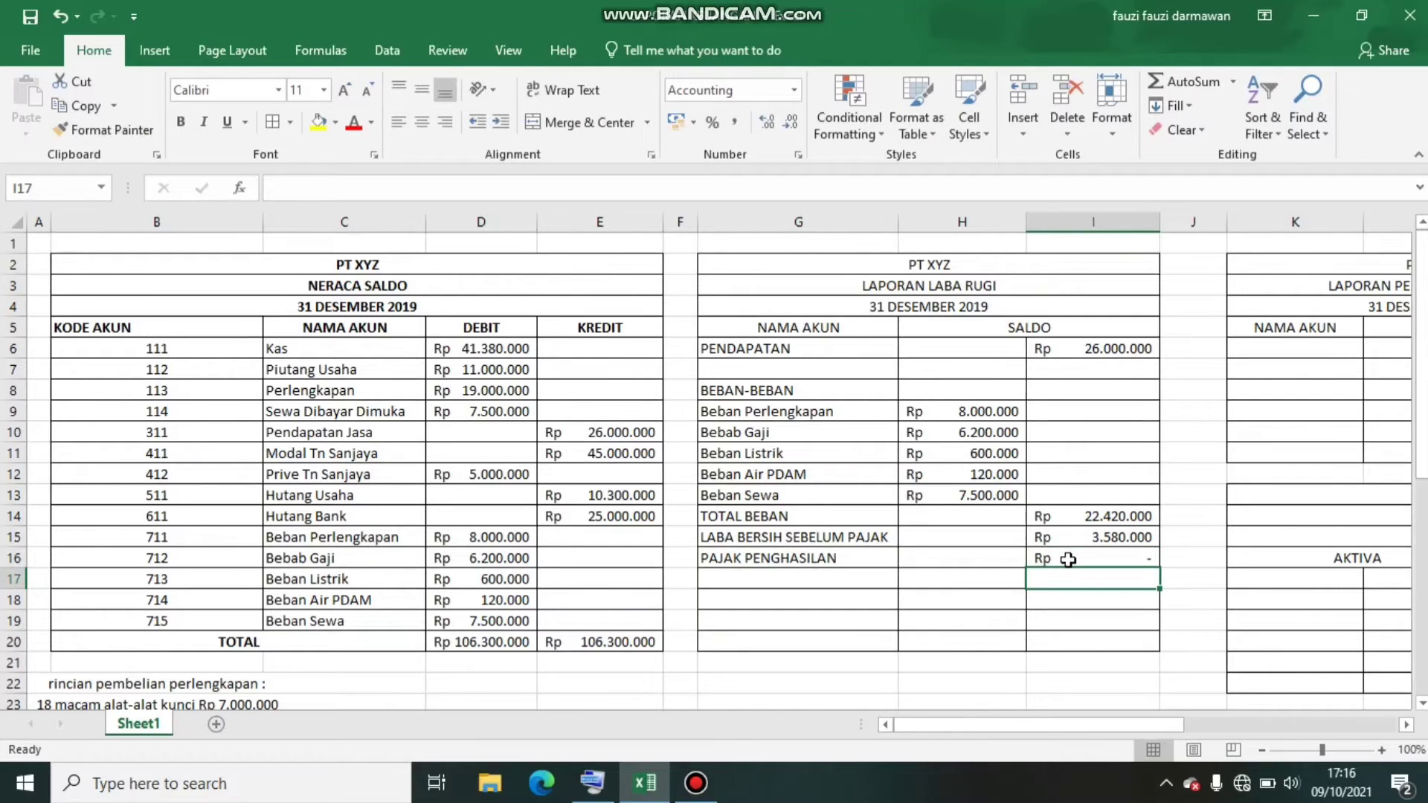
# Enter the label LABA BERSIH SETELAH PAJK in G17 below the income tax row
pyautogui.click(855, 581)
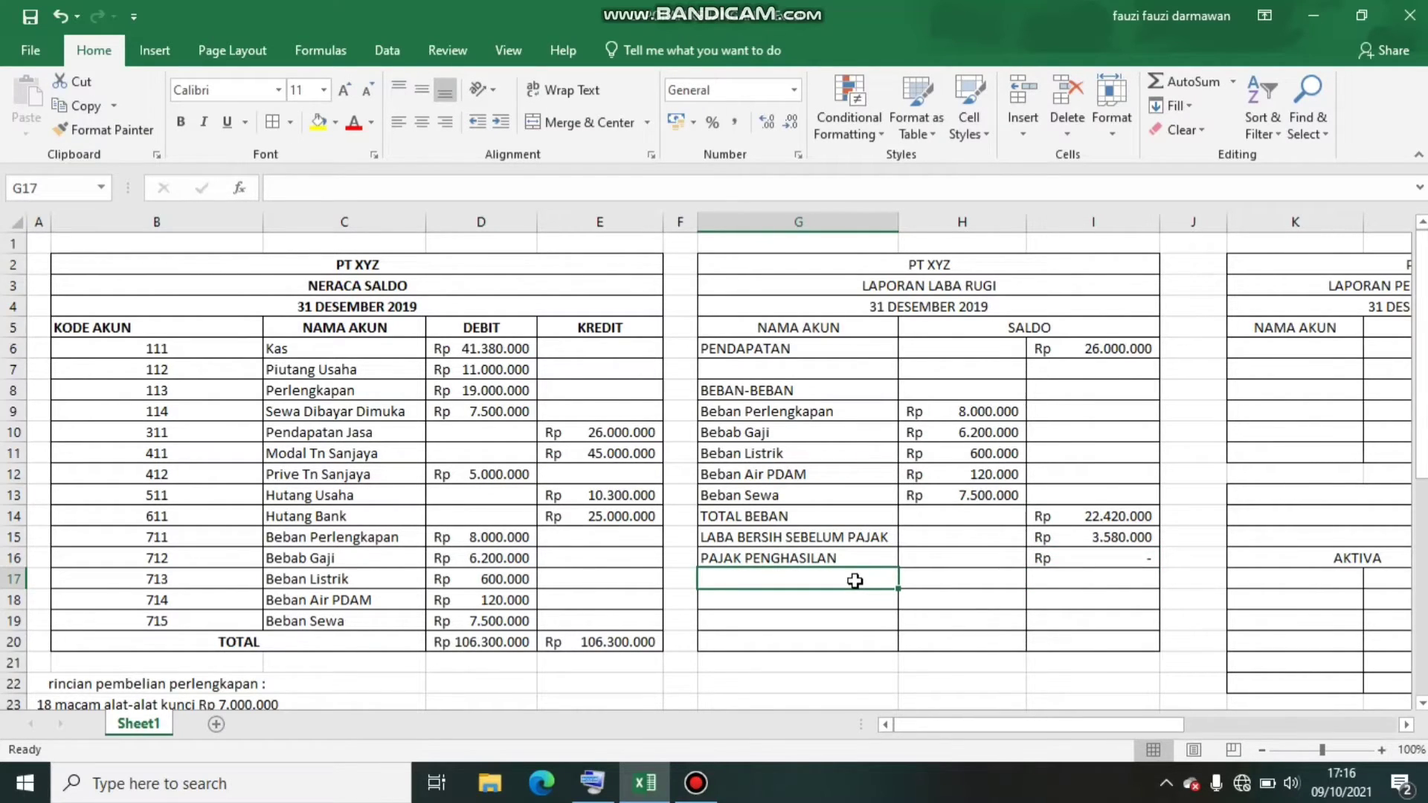
pyautogui.write('LA')
pyautogui.write('B')
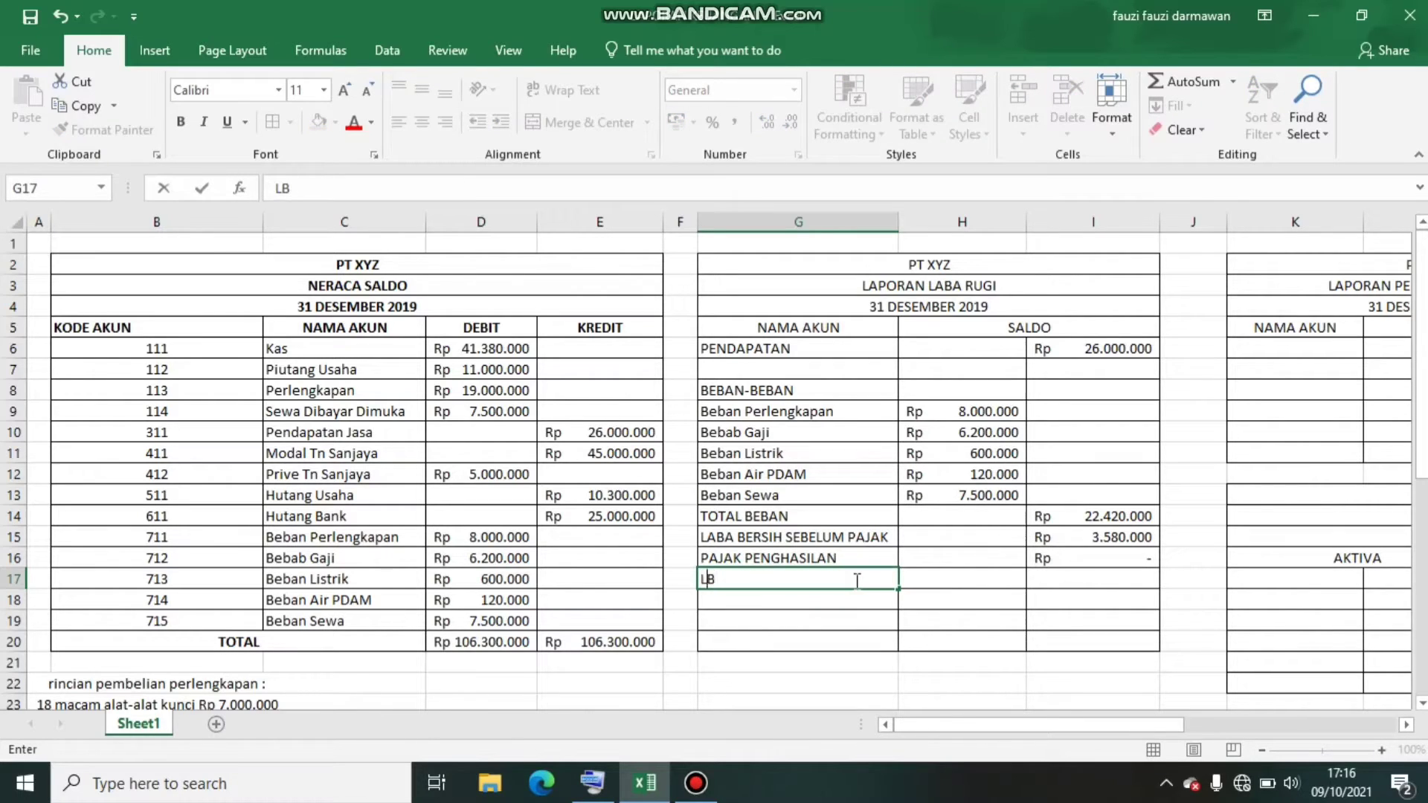
pyautogui.press('BackSpace')
pyautogui.write('ABA')
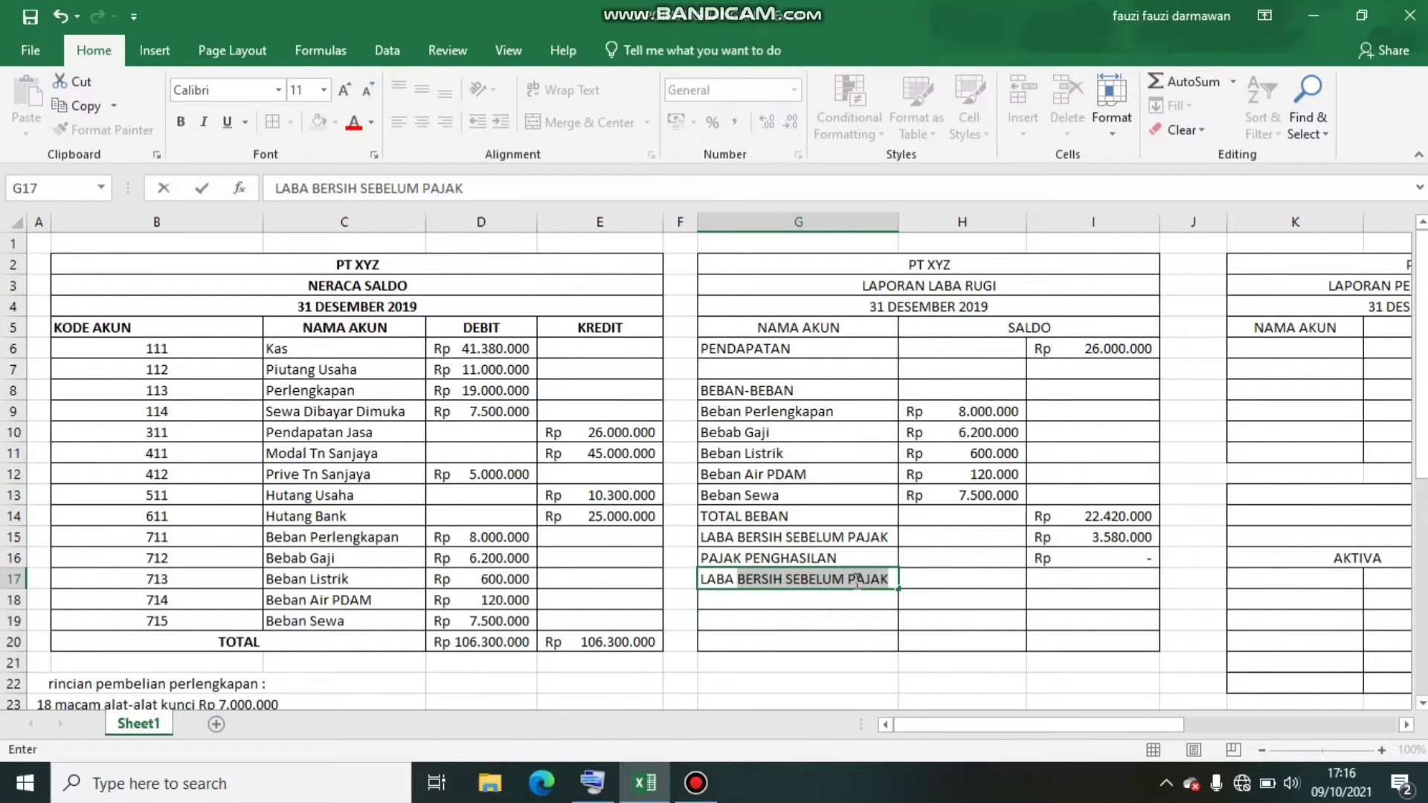
pyautogui.write(' BERSIH SET')
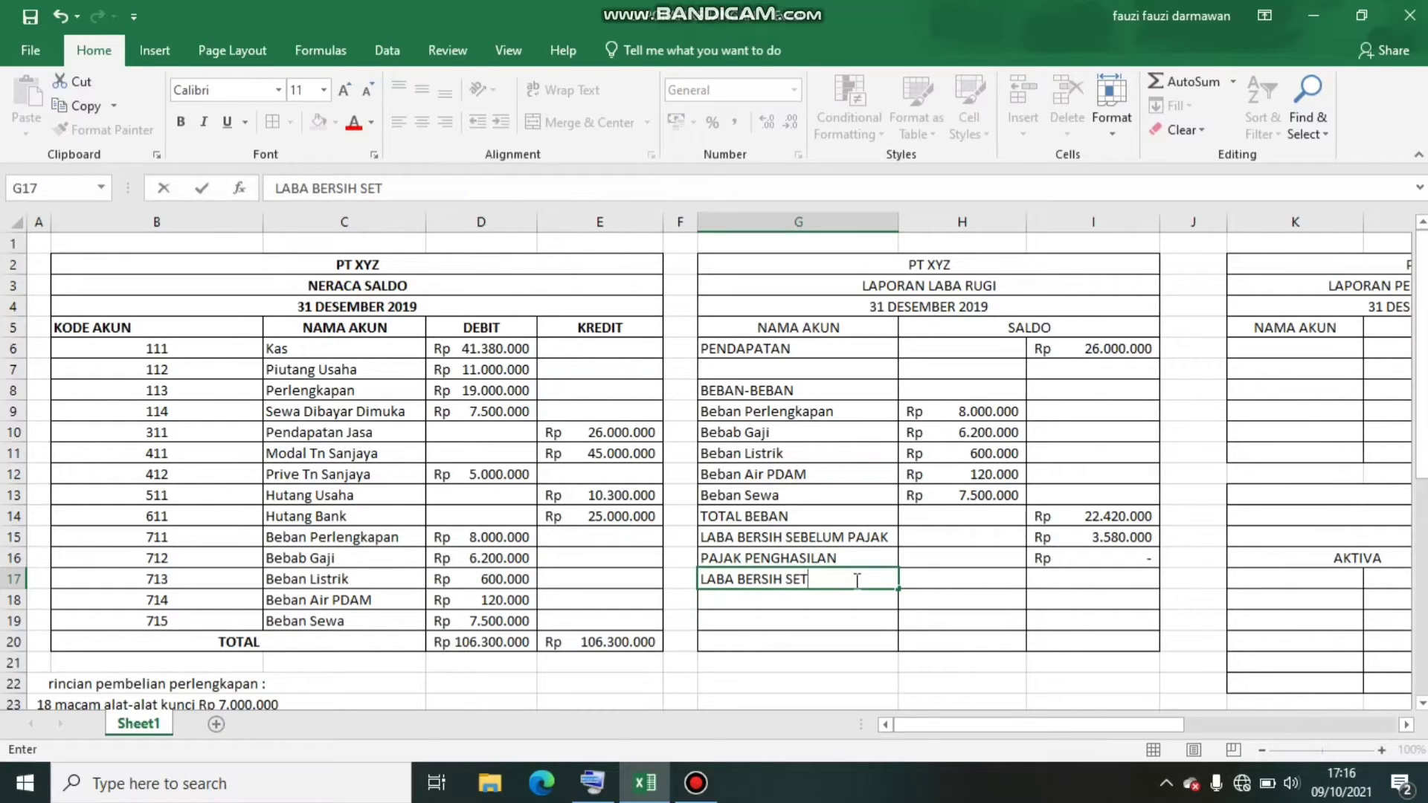
pyautogui.write('ELAH PAJK')
pyautogui.click(1115, 629)
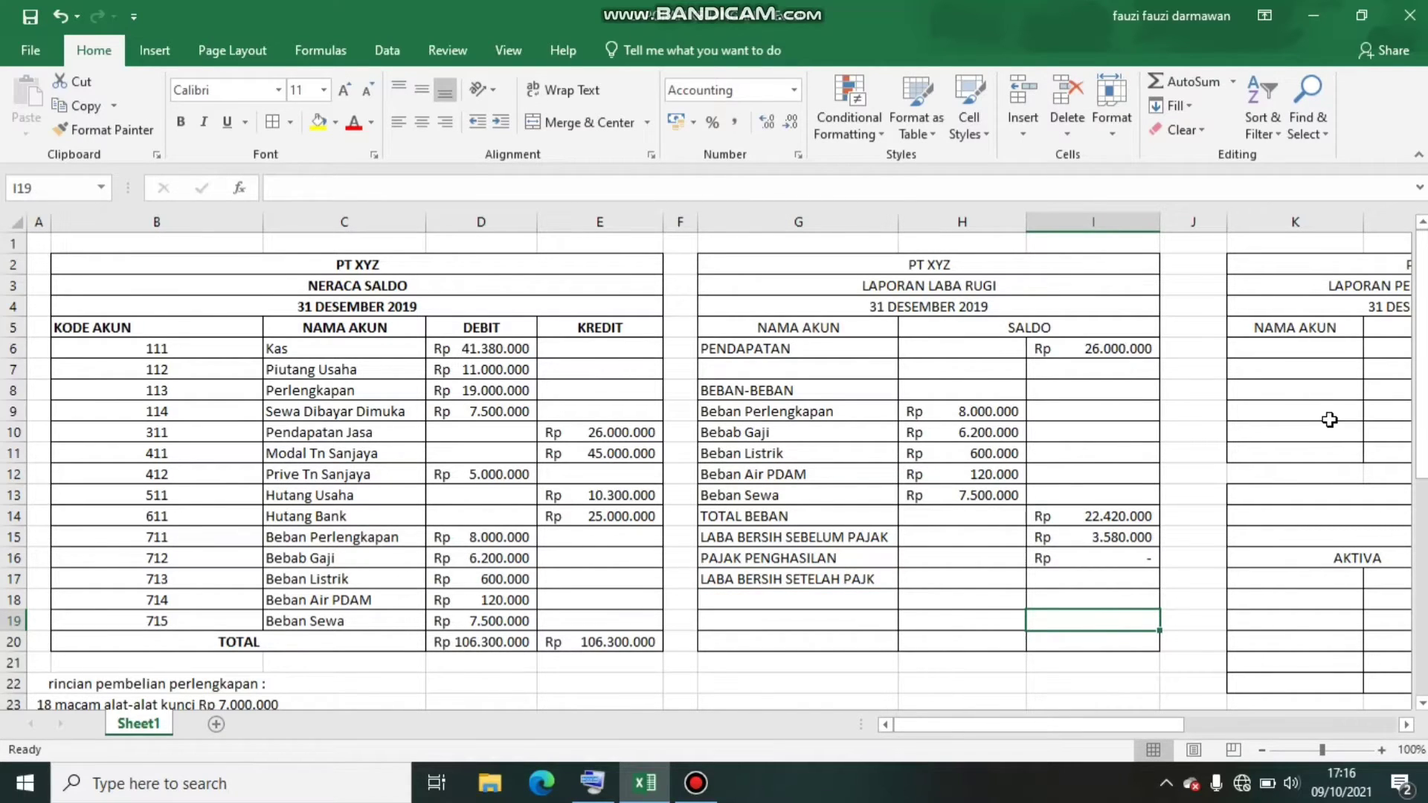
# Examine the Laporan Perubahan Modal table and compare it with the owner's capital account in the trial balance
pyautogui.press('Right')
pyautogui.press('Right')
pyautogui.press('Right')
pyautogui.press('Right')
pyautogui.press('Right')
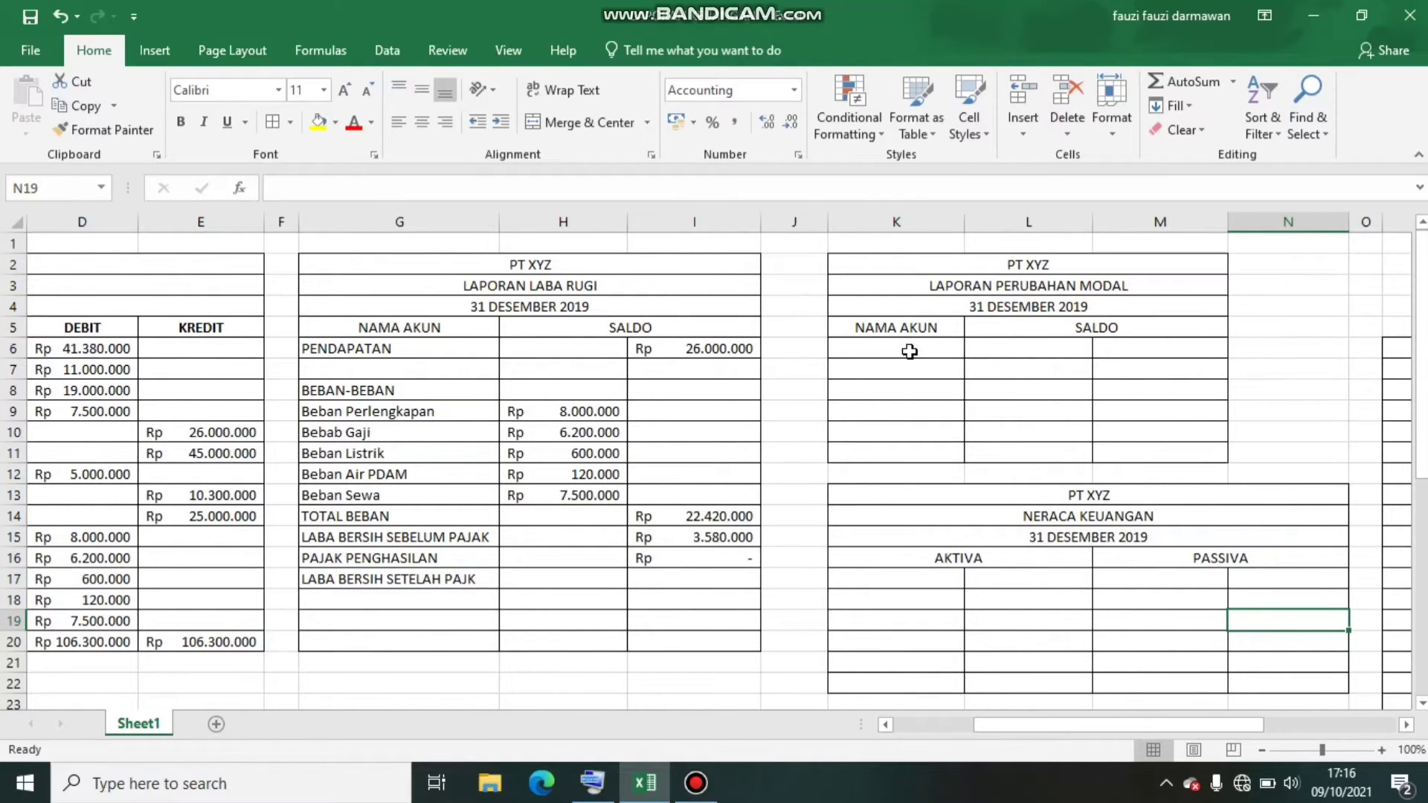
pyautogui.click(910, 351)
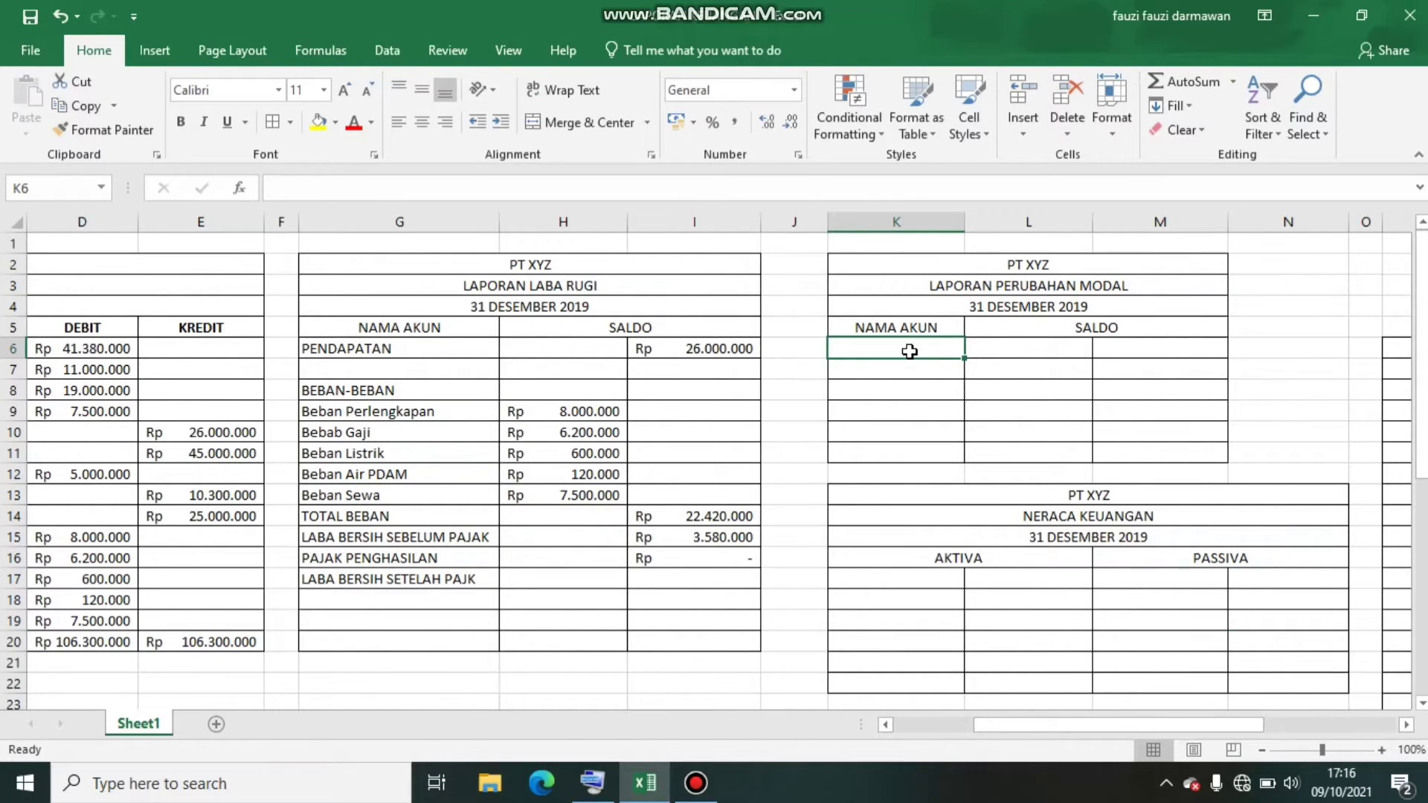
pyautogui.click(887, 406)
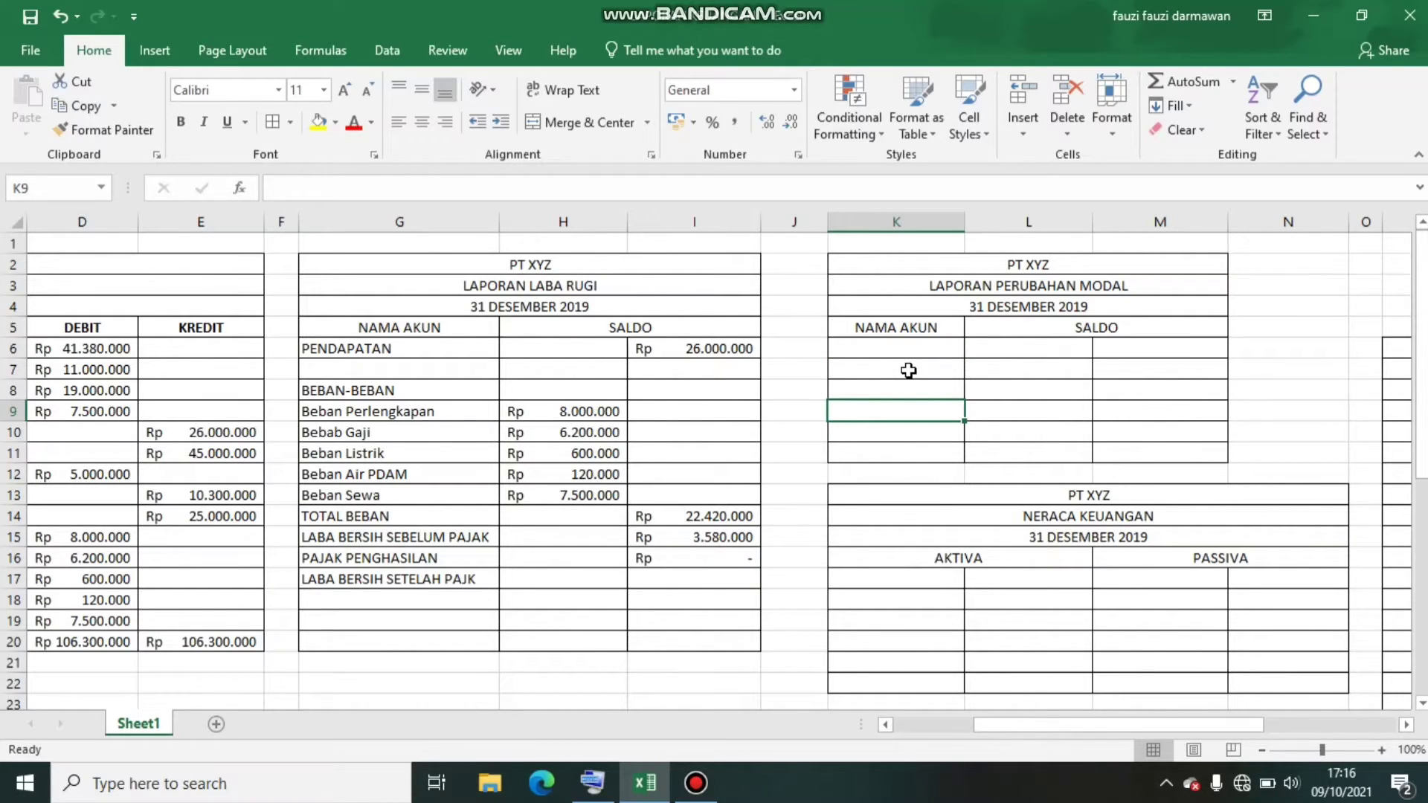
pyautogui.press('Left')
pyautogui.press('Left')
pyautogui.press('Left')
pyautogui.press('Left')
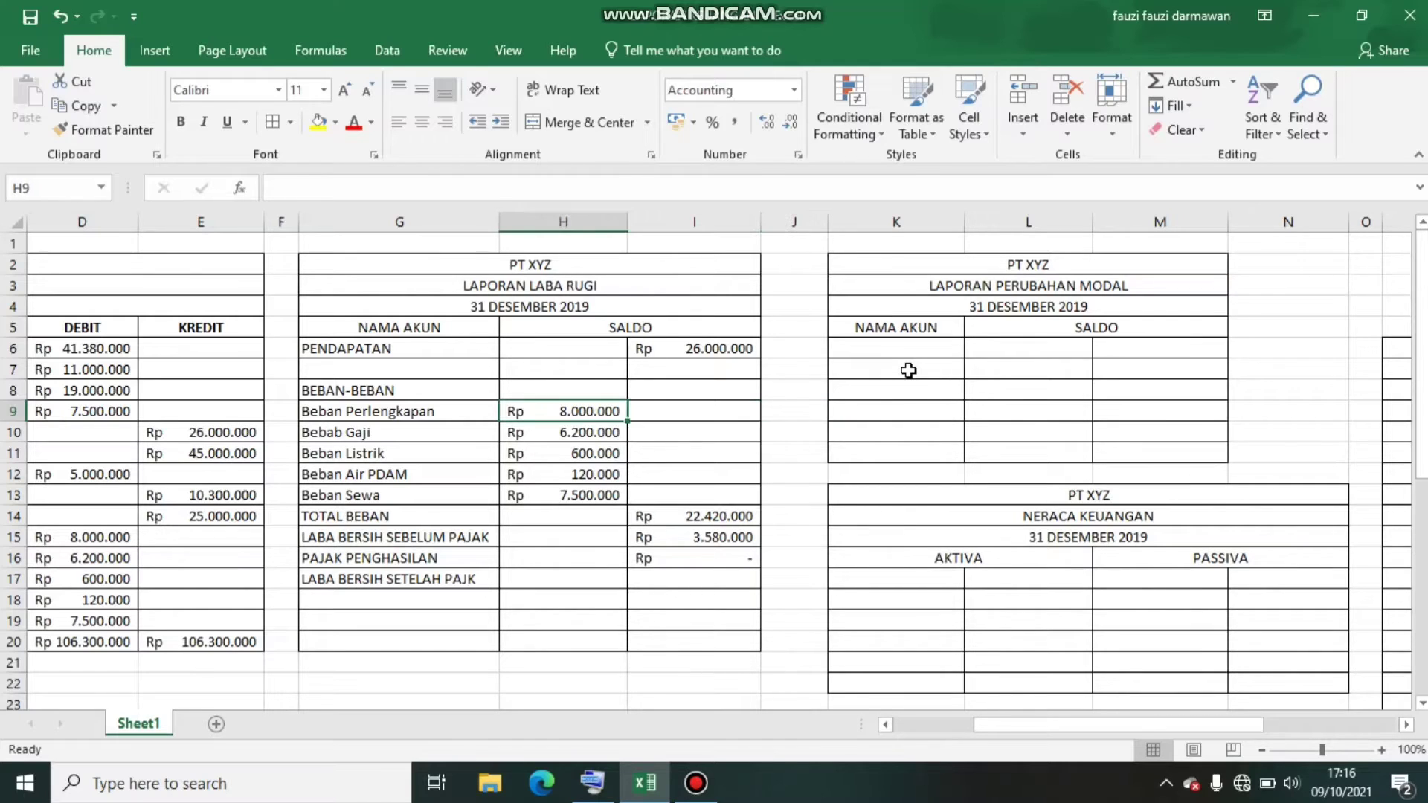
pyautogui.press('Left')
pyautogui.press('Left')
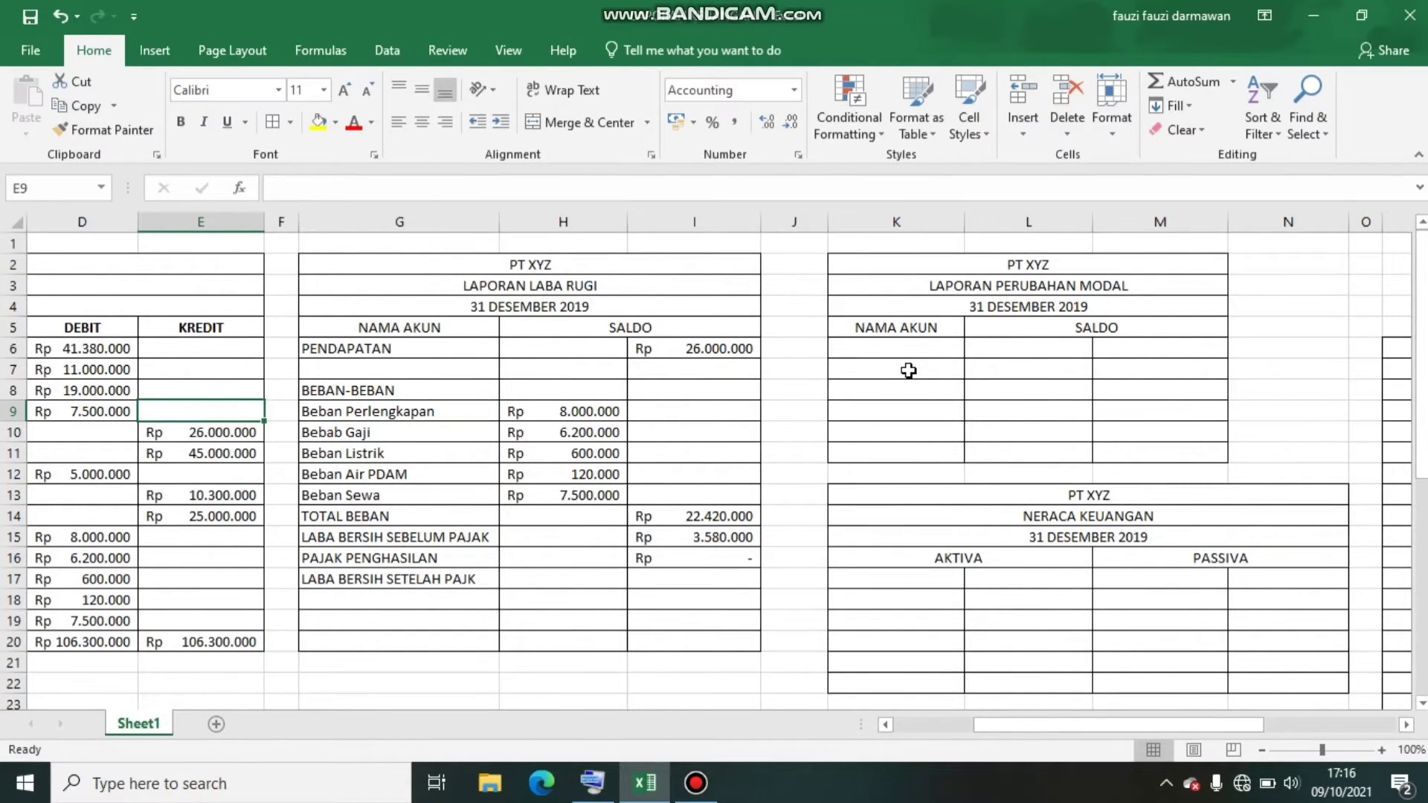
pyautogui.press('Left')
pyautogui.press('Left')
pyautogui.press('Right')
pyautogui.press('Right')
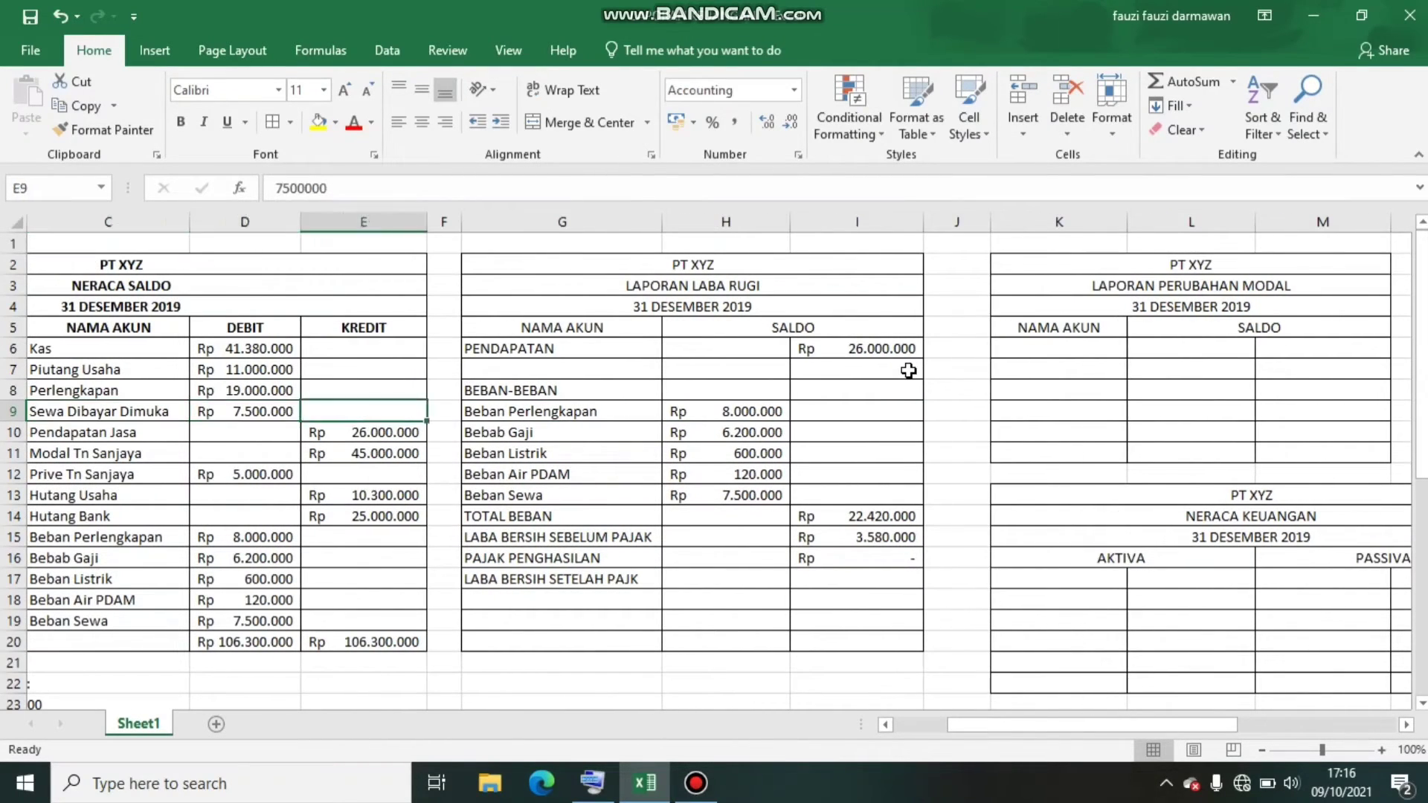
pyautogui.press('Right')
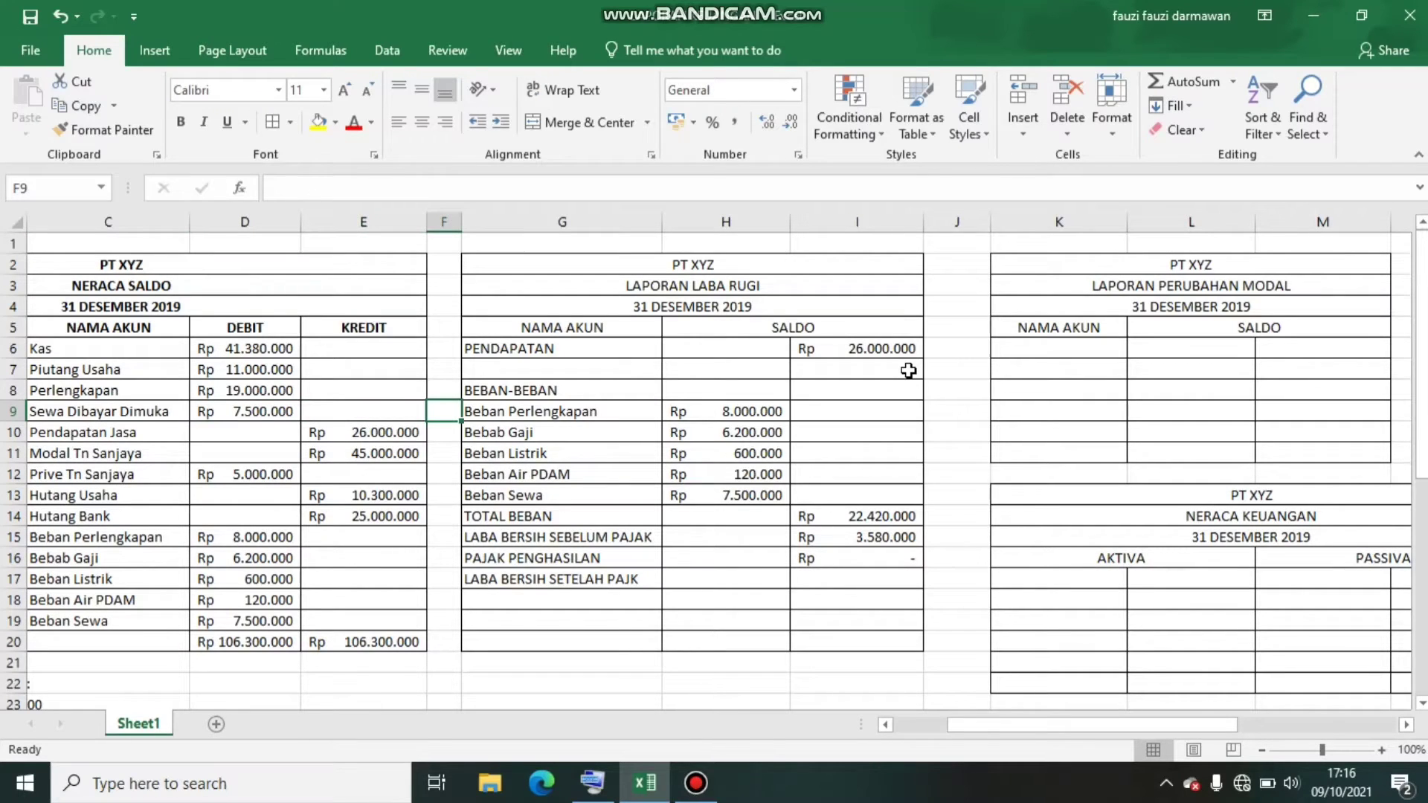
pyautogui.press('Left')
pyautogui.press('Left')
pyautogui.press('Left')
pyautogui.press('Left')
pyautogui.press('Left')
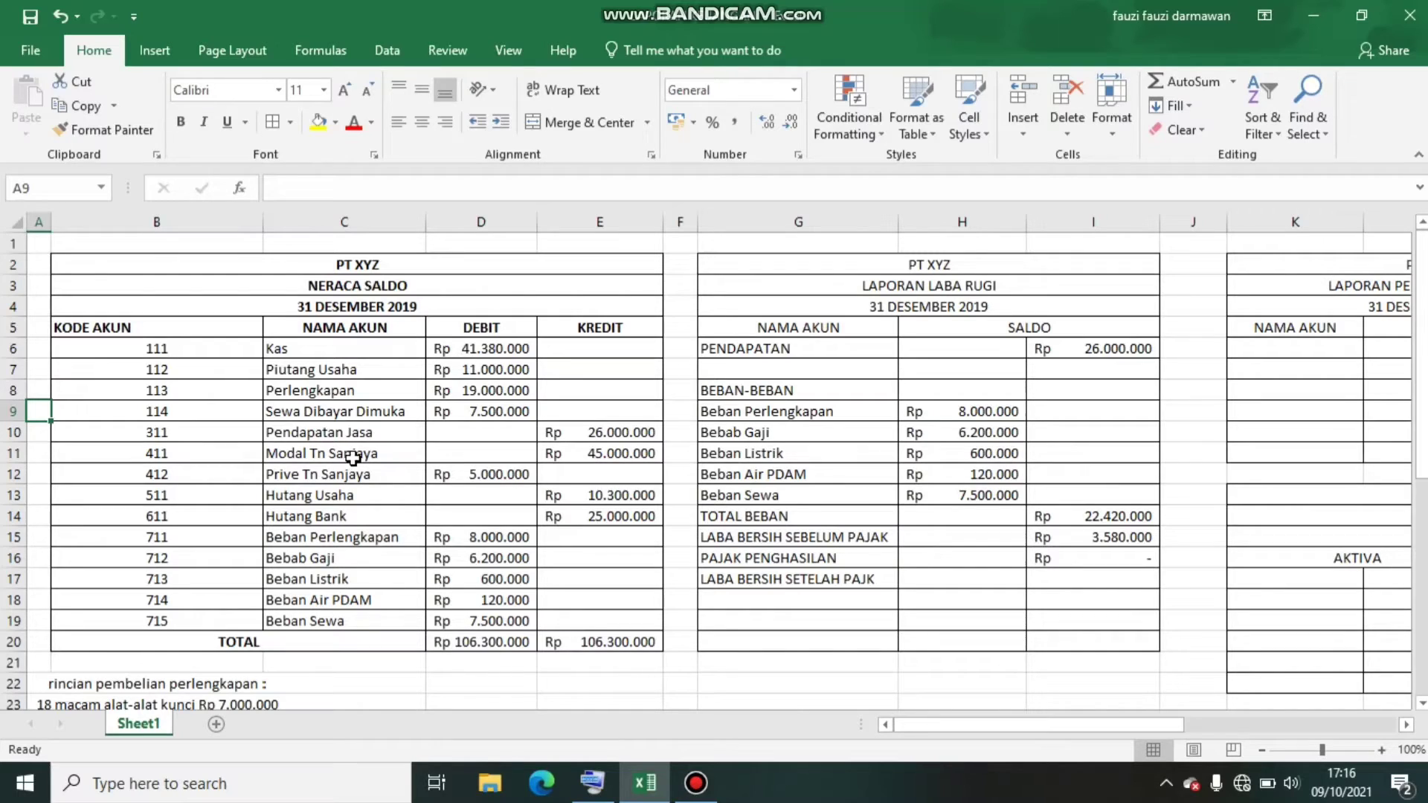
pyautogui.click(621, 452)
pyautogui.press('Right')
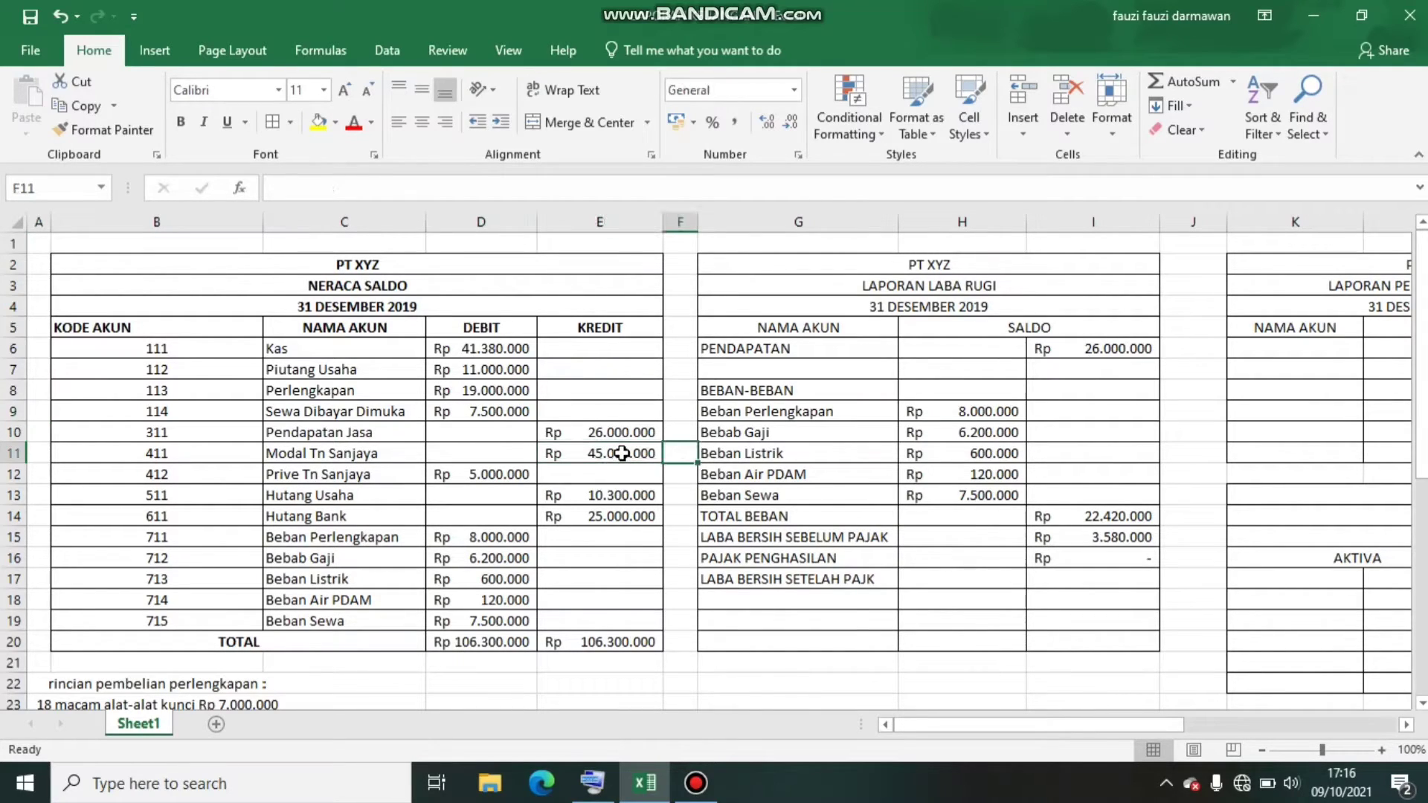
# Add a MODAL AWAL row with its label in K6 and the owner's capital linked into M6 with =E11
pyautogui.click(1290, 350)
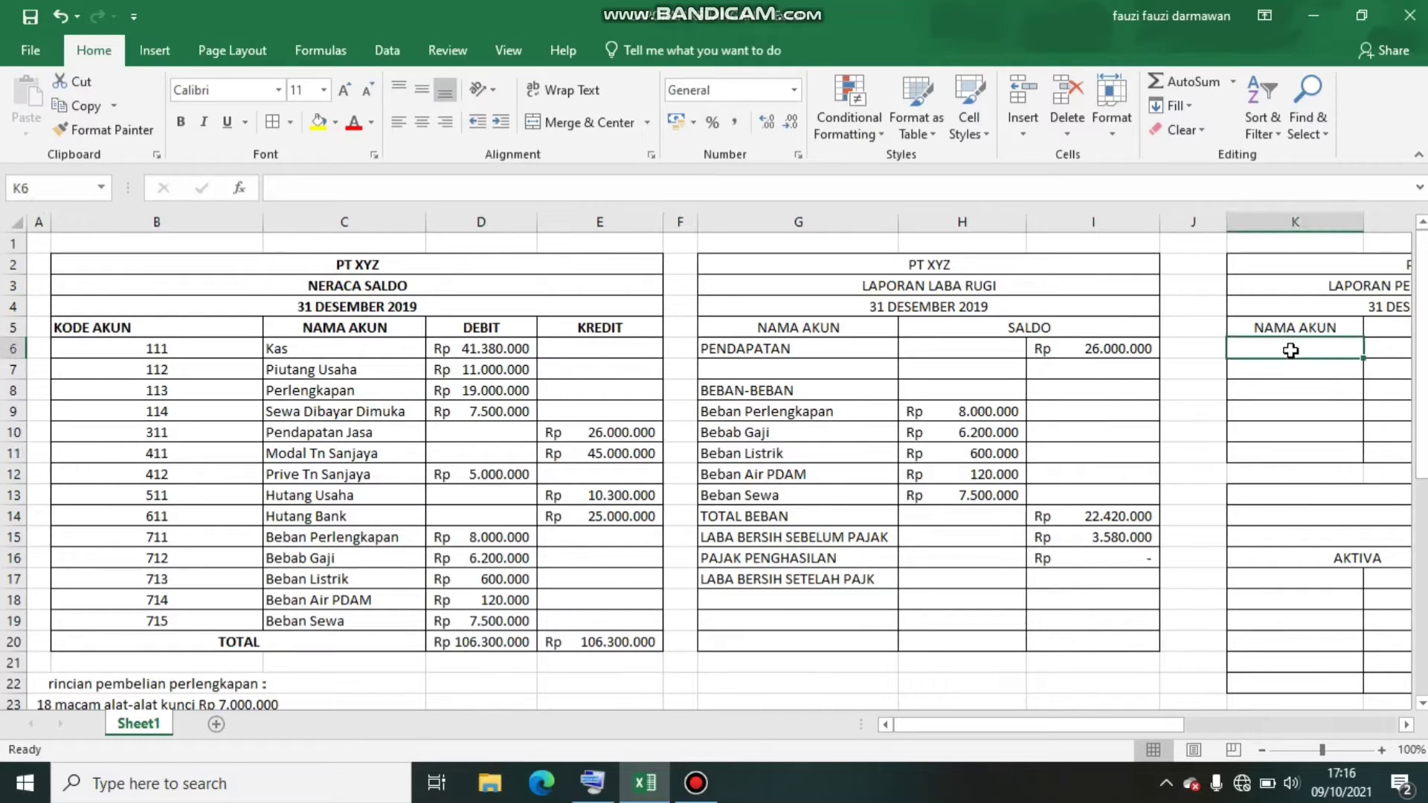
pyautogui.write('M')
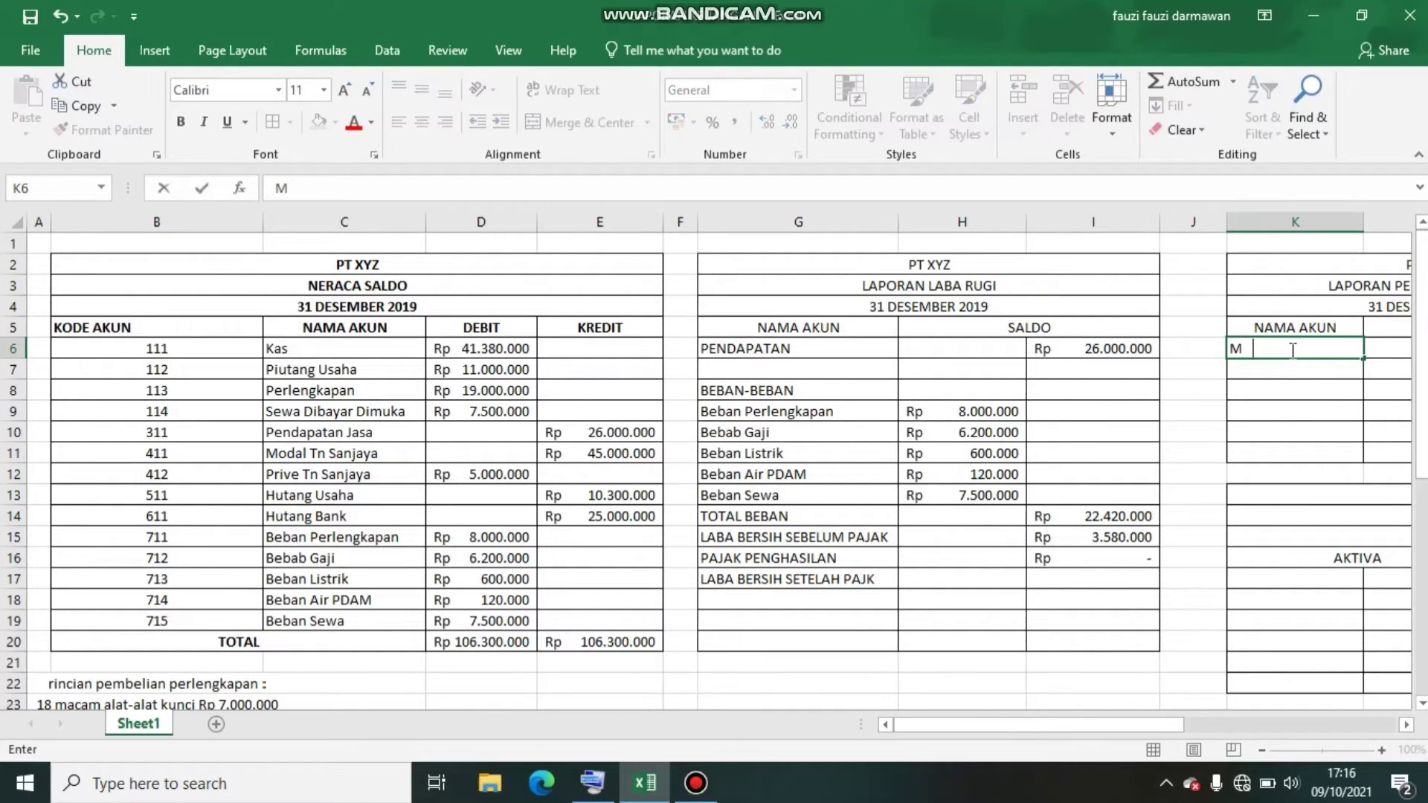
pyautogui.write('ODAL AWAL')
pyautogui.press('Tab')
pyautogui.press('Tab')
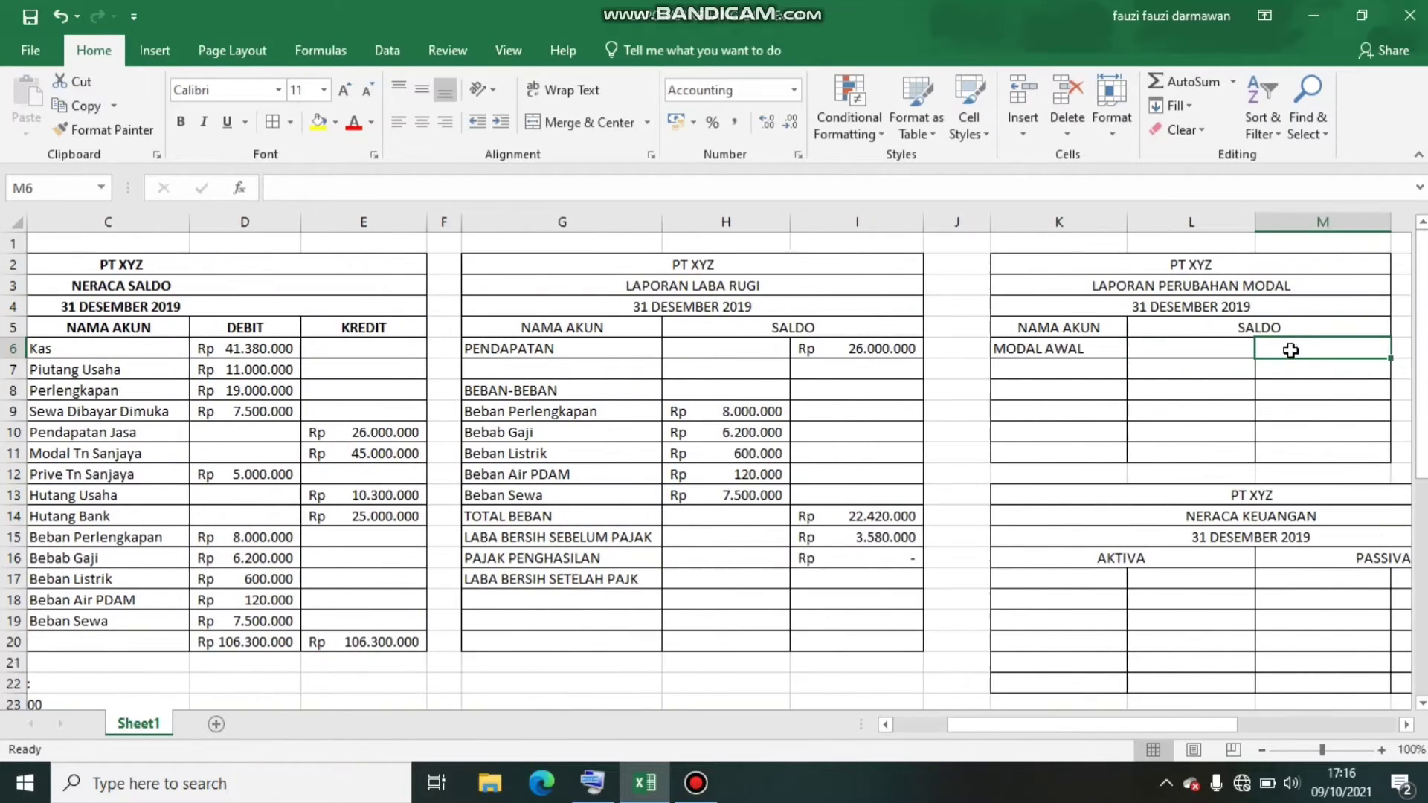
pyautogui.write('=')
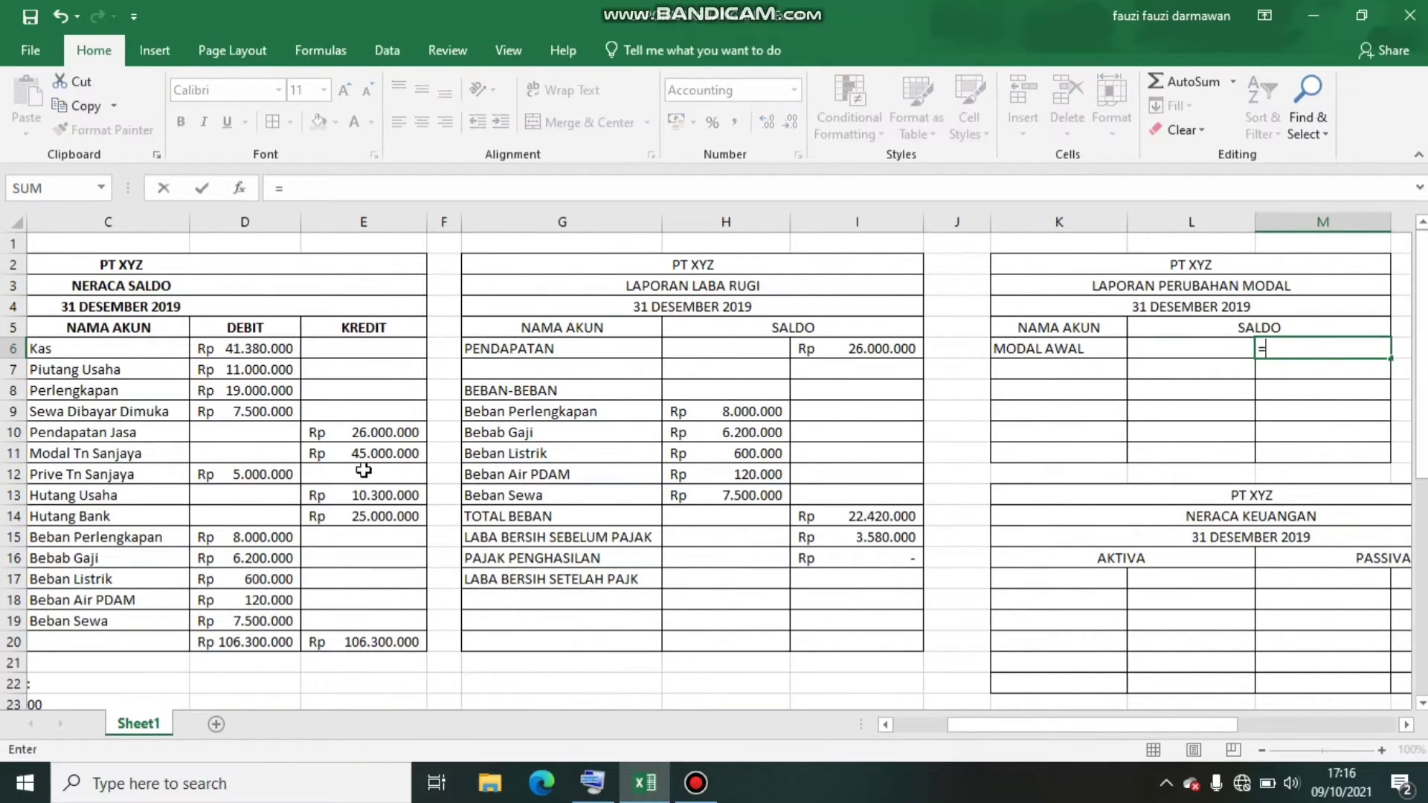
pyautogui.click(367, 455)
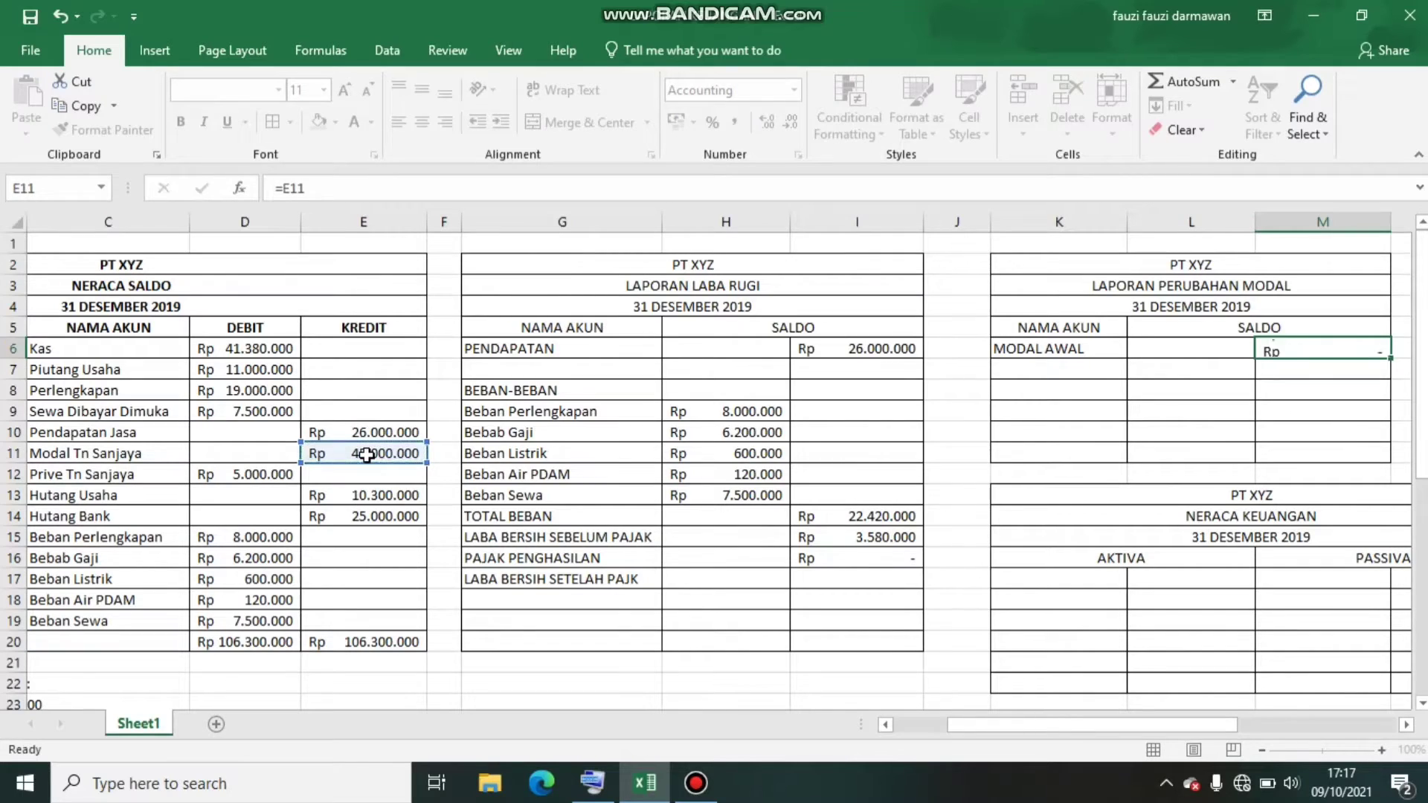
pyautogui.press('Return')
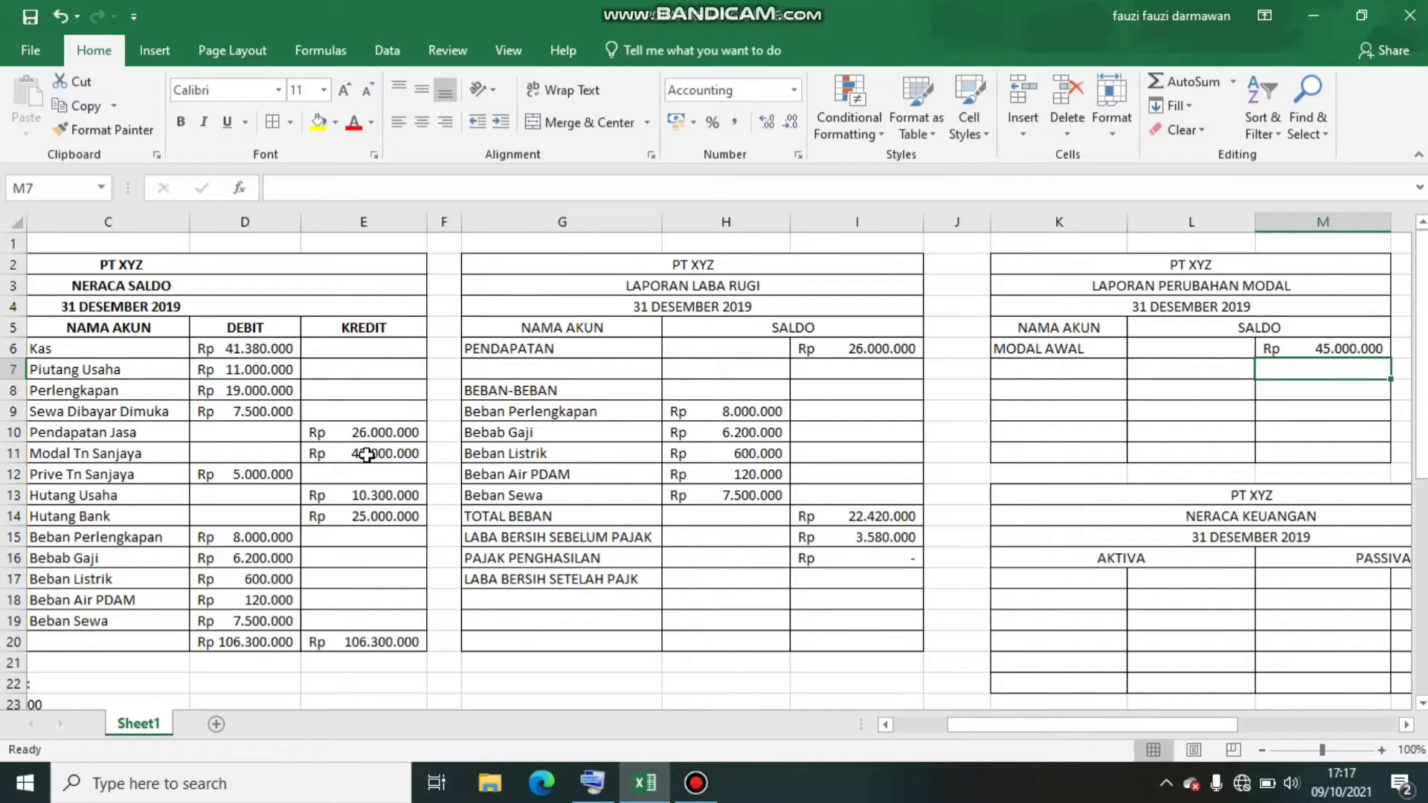
# Add a LABA BERSIH row with its label in K8 and the net profit before tax linked into L8 from I15
pyautogui.click(1044, 390)
pyautogui.write('LAB')
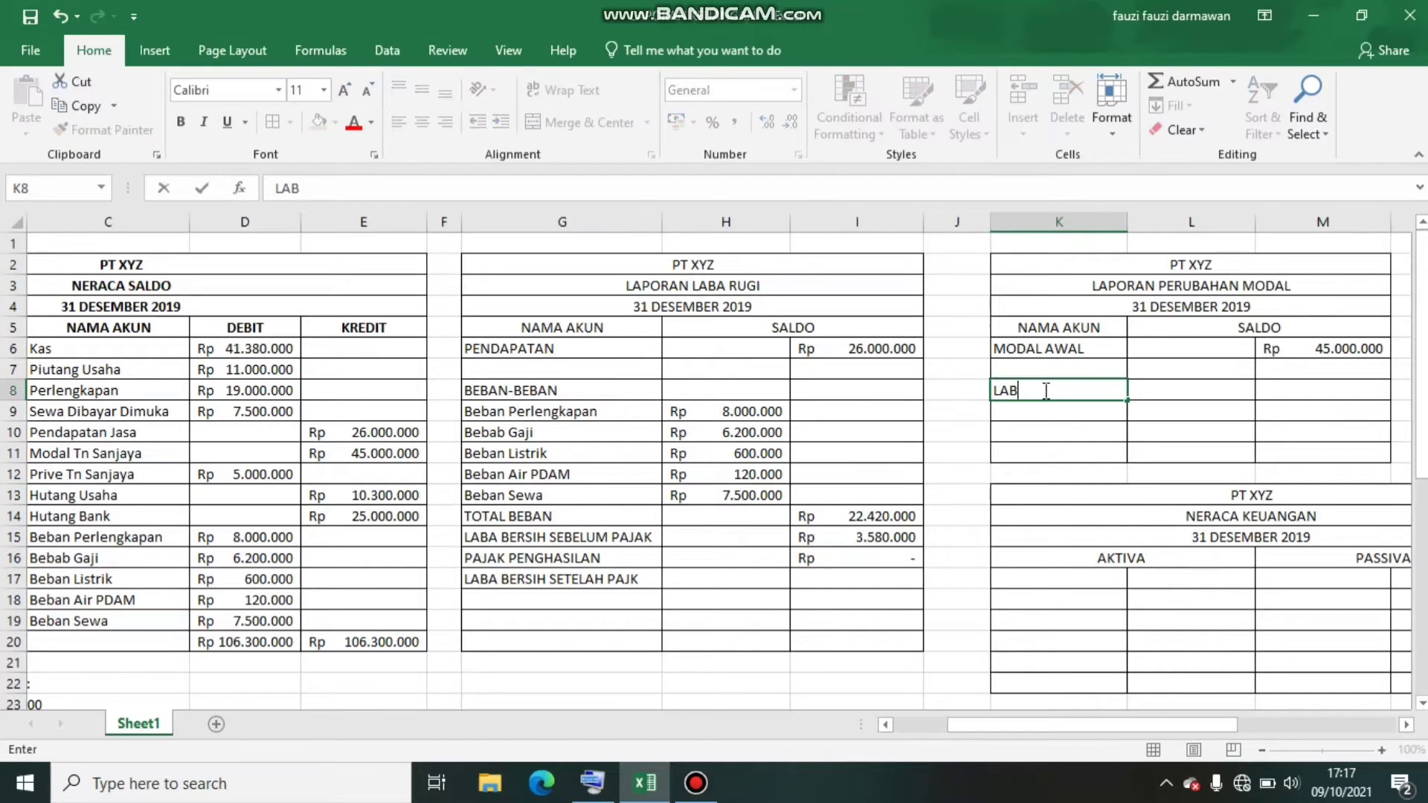
pyautogui.write('A BERSIH')
pyautogui.click(1151, 391)
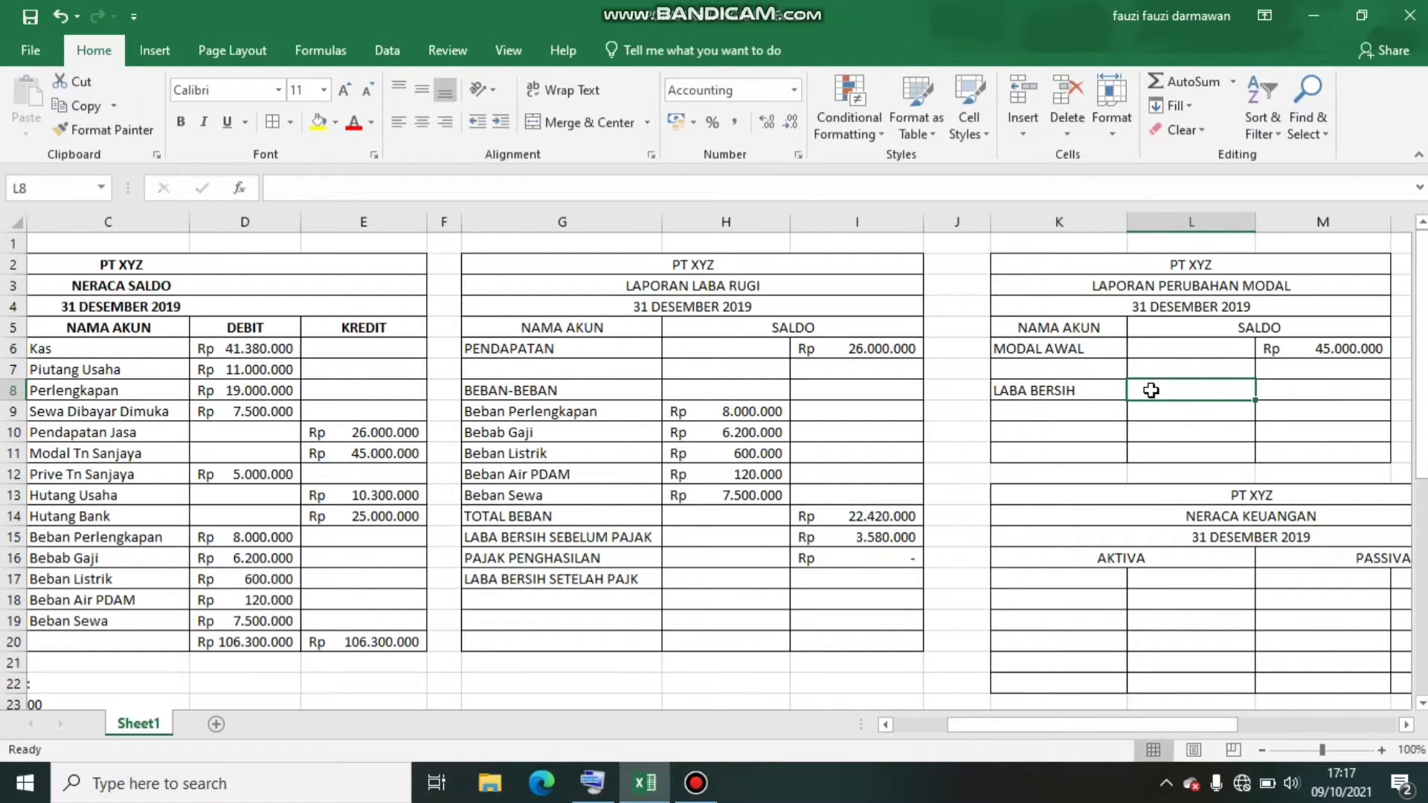
pyautogui.write('=')
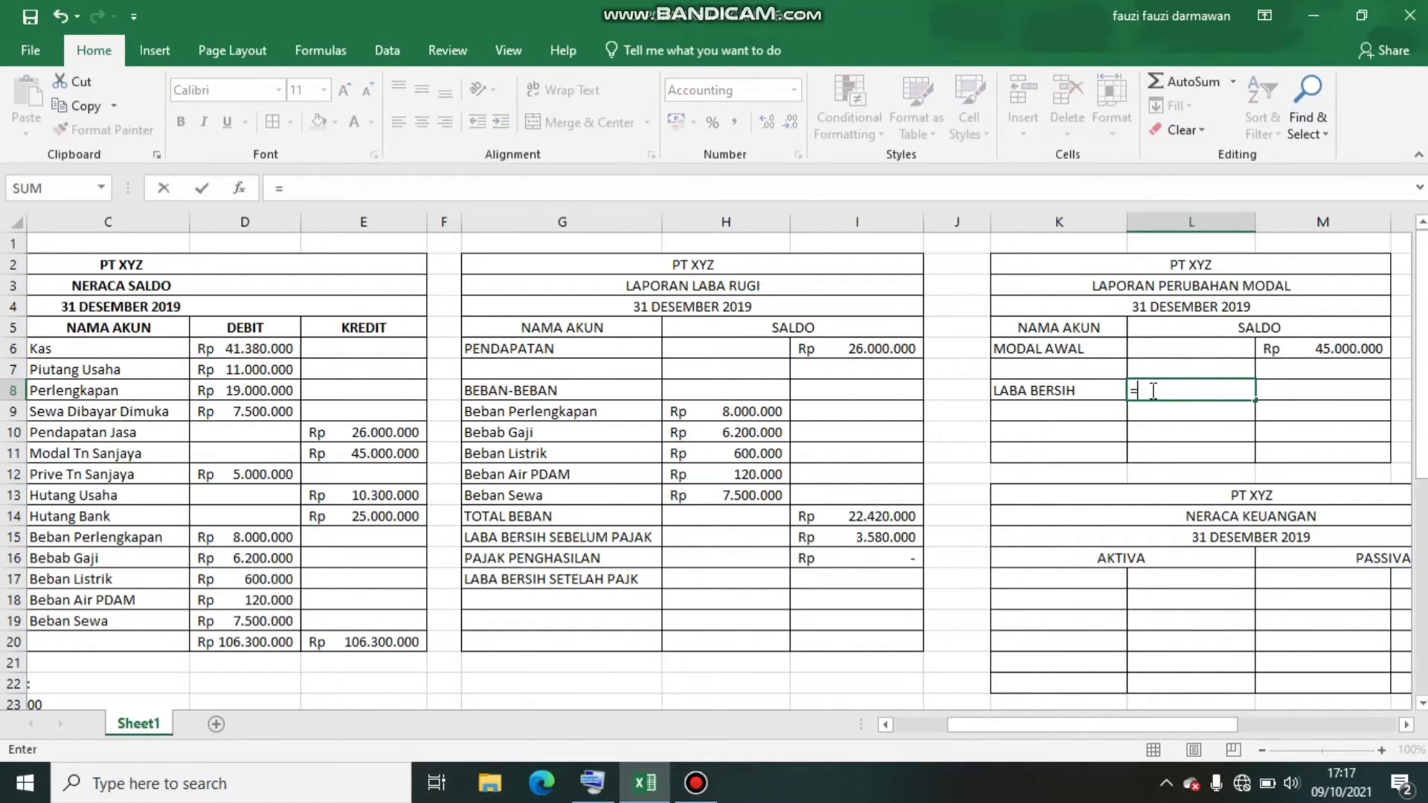
pyautogui.click(902, 536)
pyautogui.press('Return')
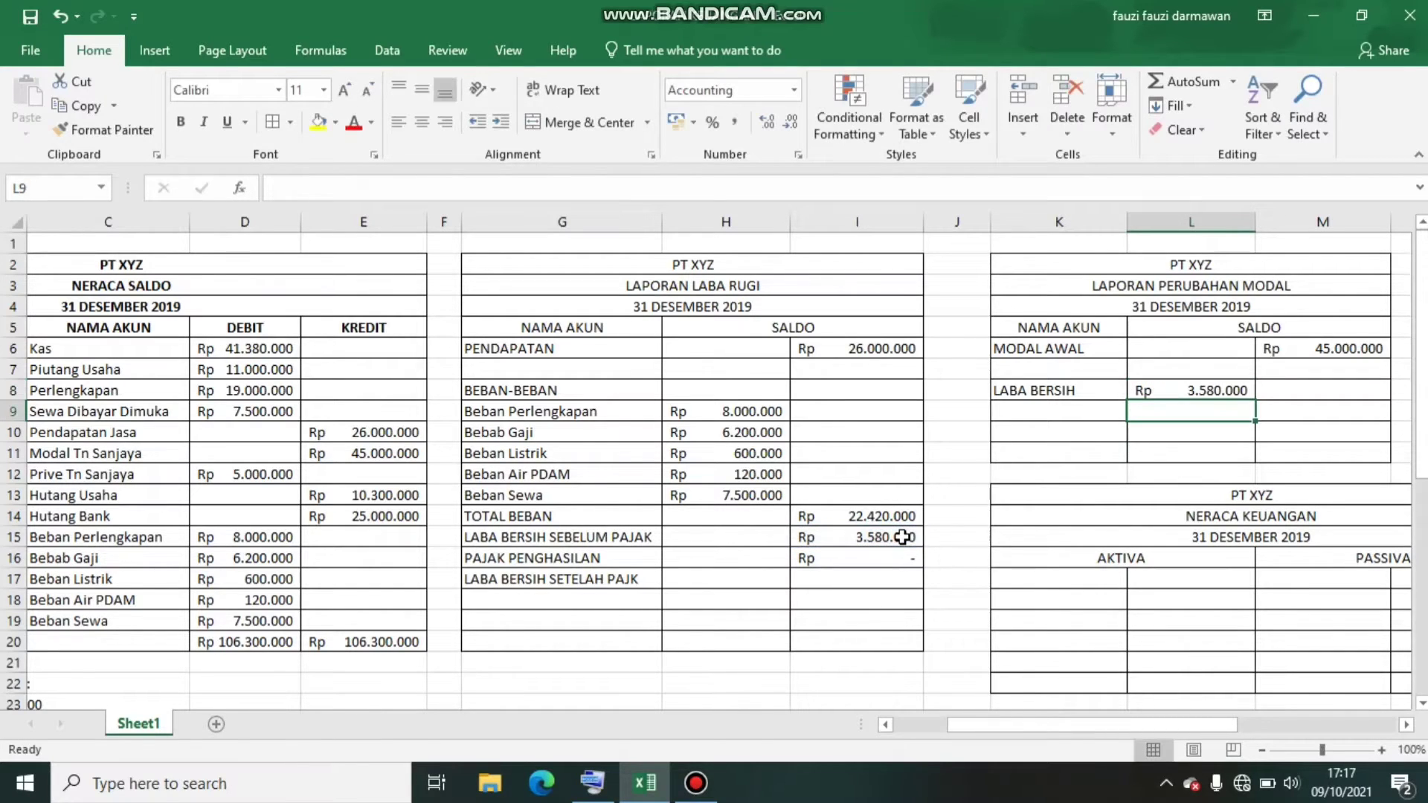
# Fill the LABA BERSIH SETELAH PAJK amount in I17 with a reference to the profit before tax in I15
pyautogui.click(841, 580)
pyautogui.write('=')
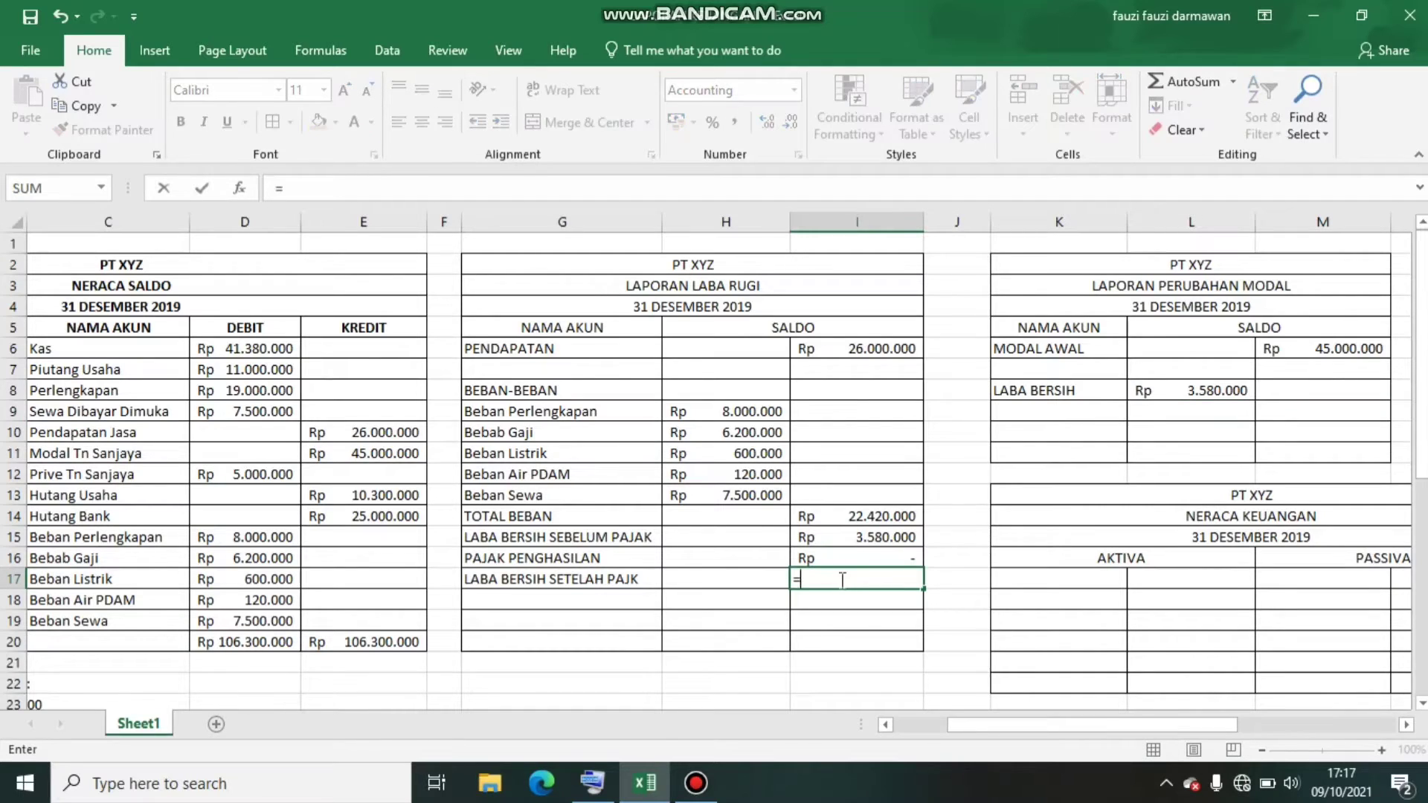
pyautogui.click(868, 537)
pyautogui.press('Return')
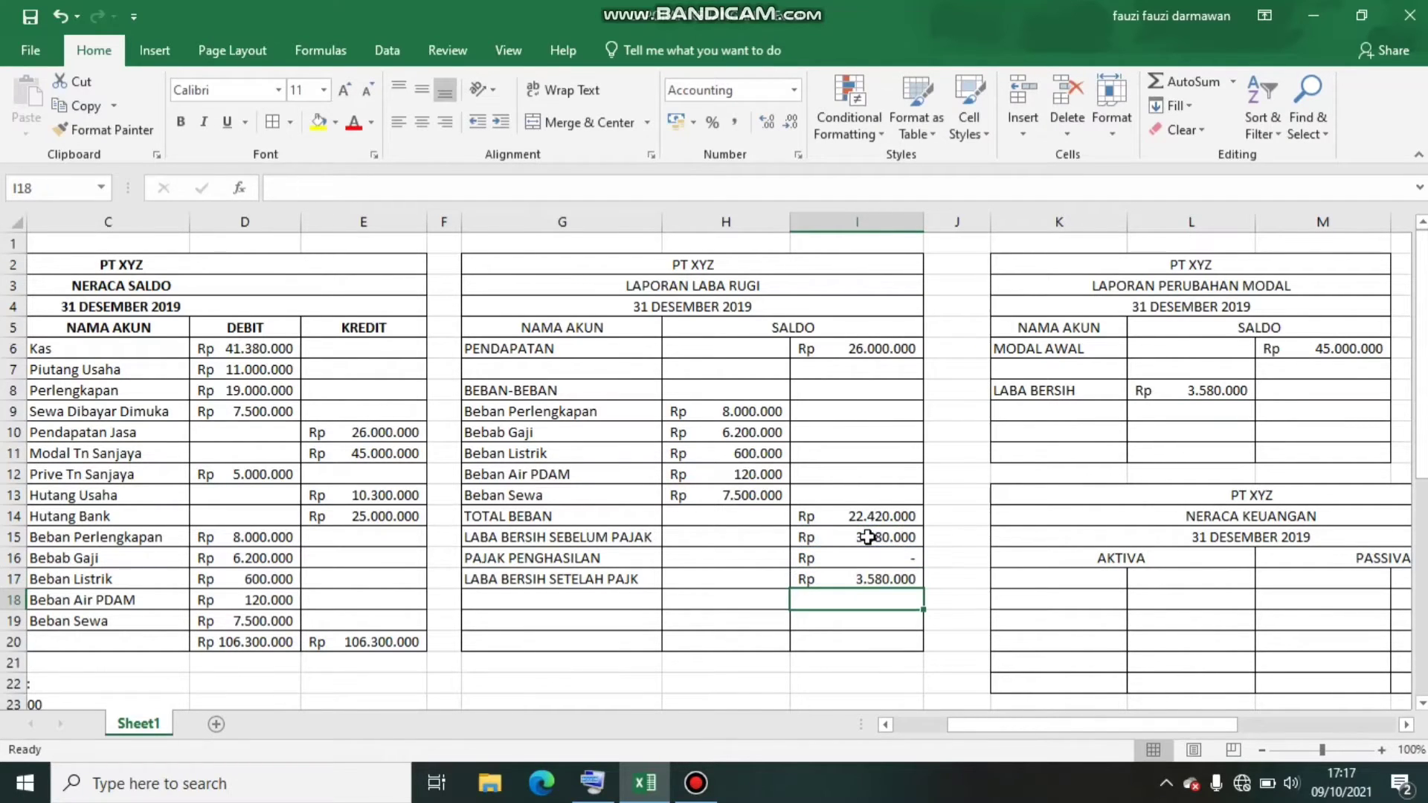
# Enter the owner's PRIVE account label in K9, below LABA BERSIH
pyautogui.click(1085, 416)
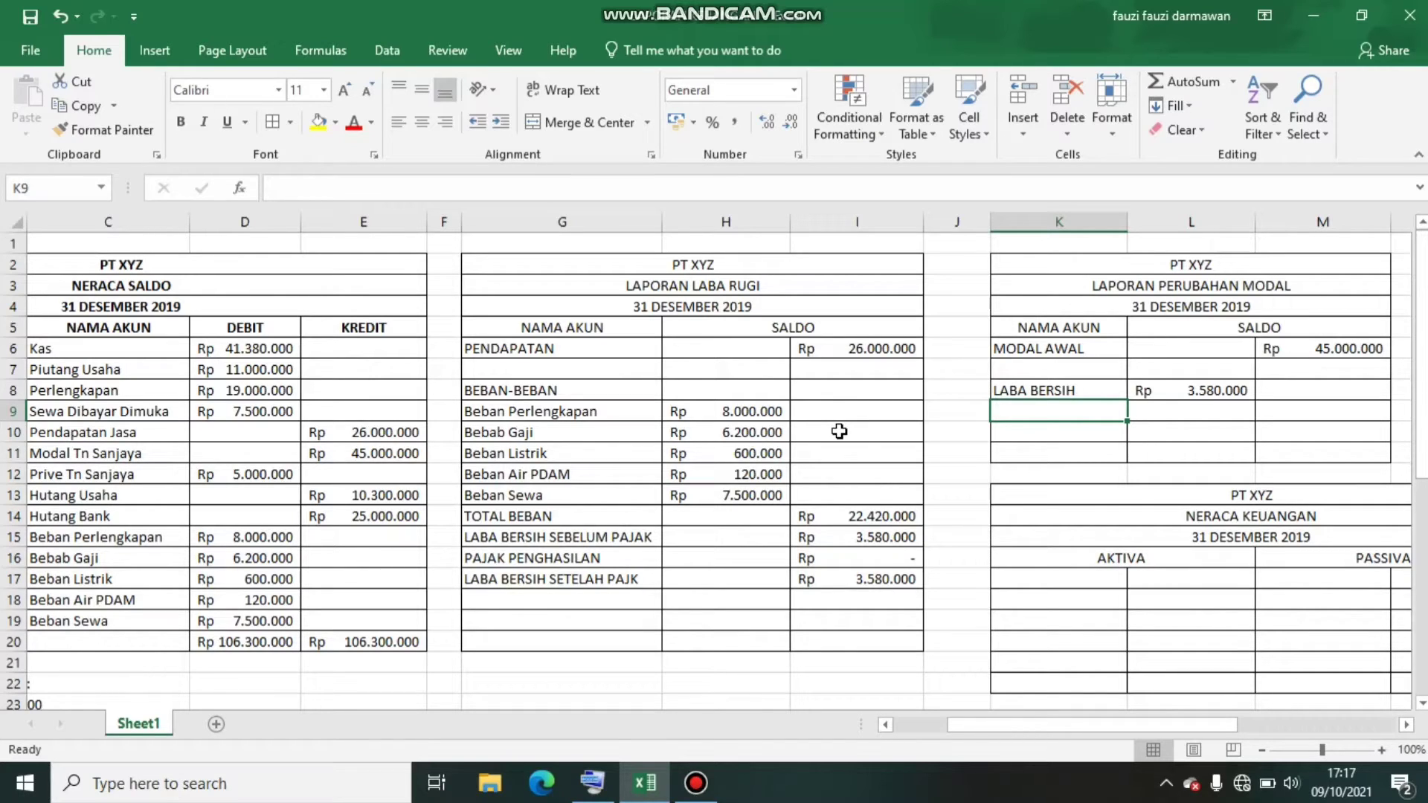
pyautogui.write('PRI')
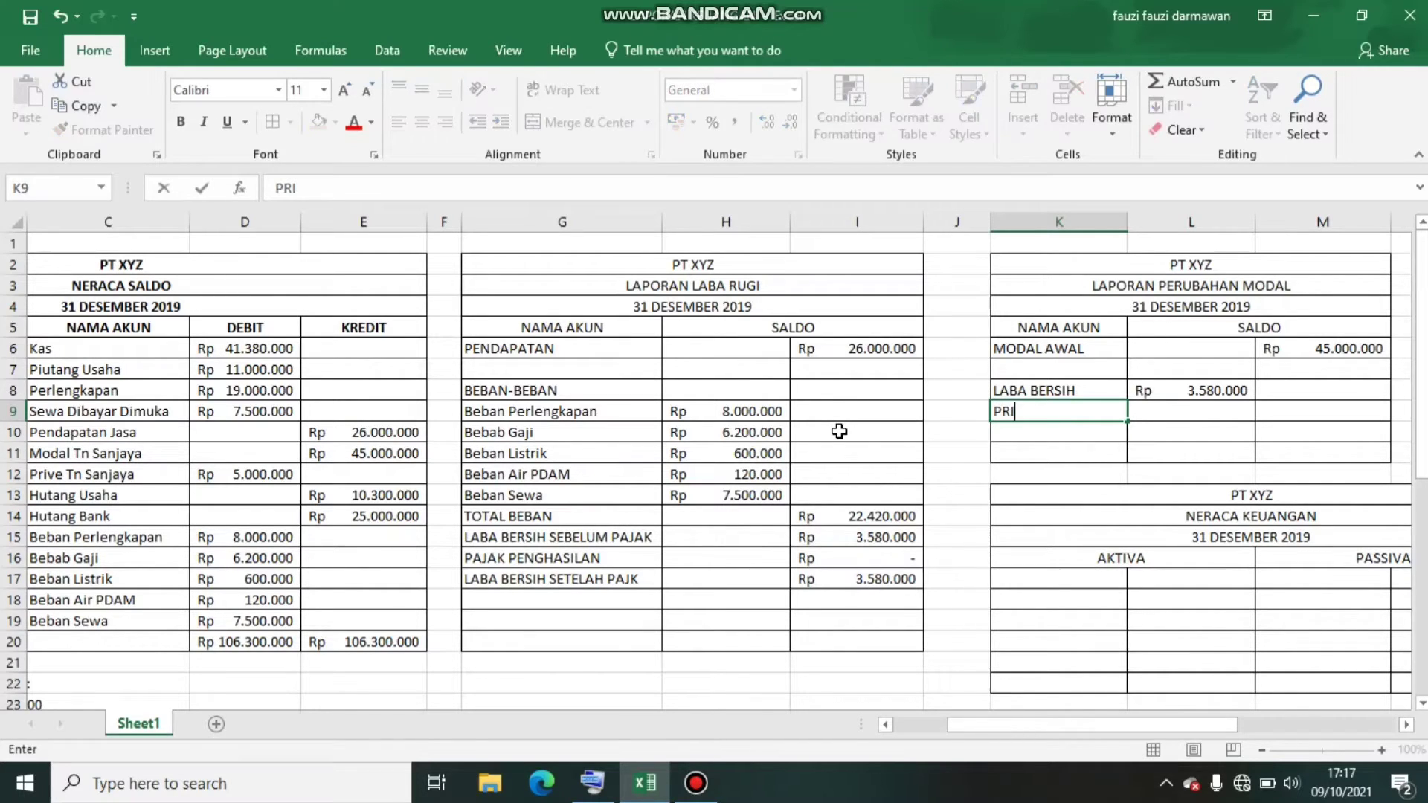
pyautogui.write('VE TN SANJAYA')
pyautogui.press('Tab')
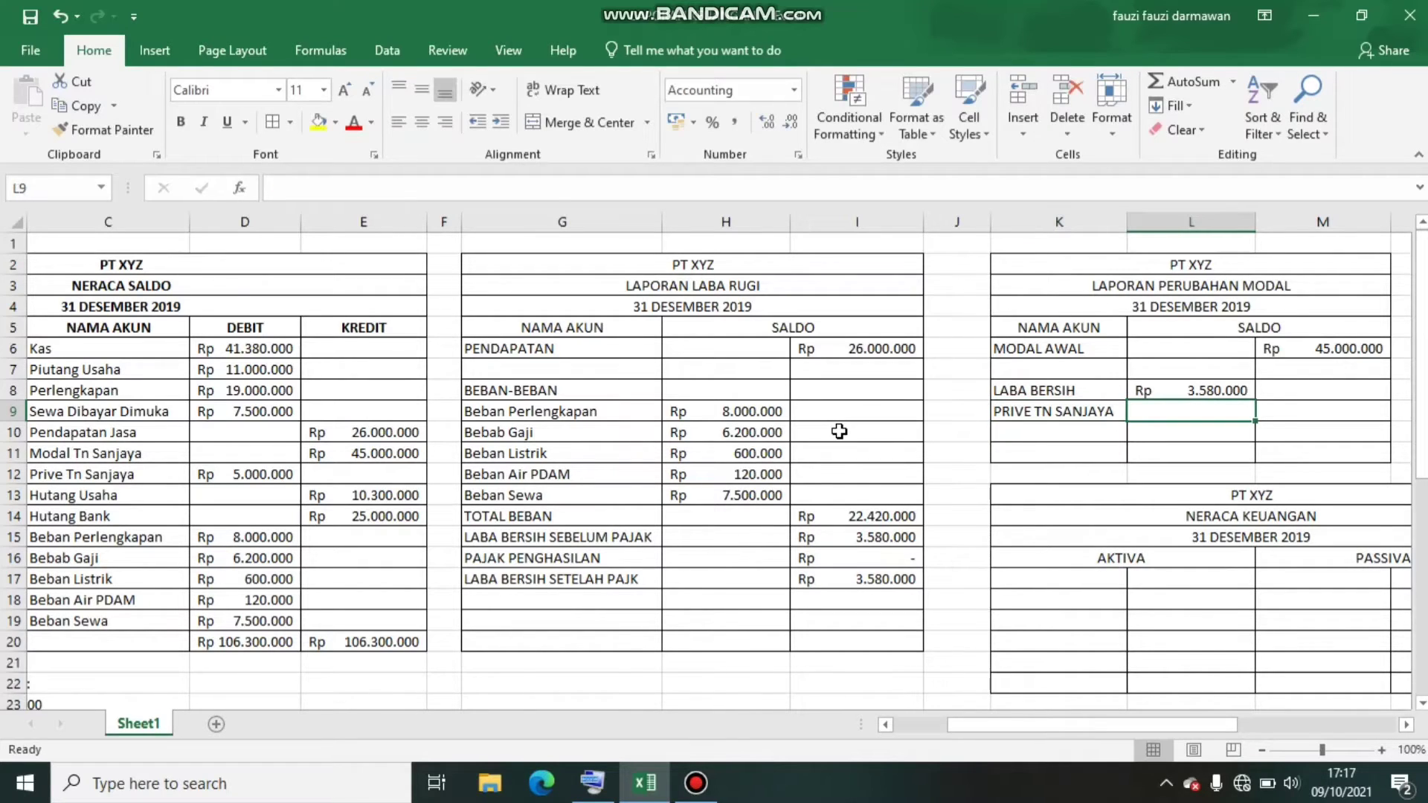
# Enter the owner's drawings in L9 as a negative amount, (5000000)
pyautogui.write('(=')
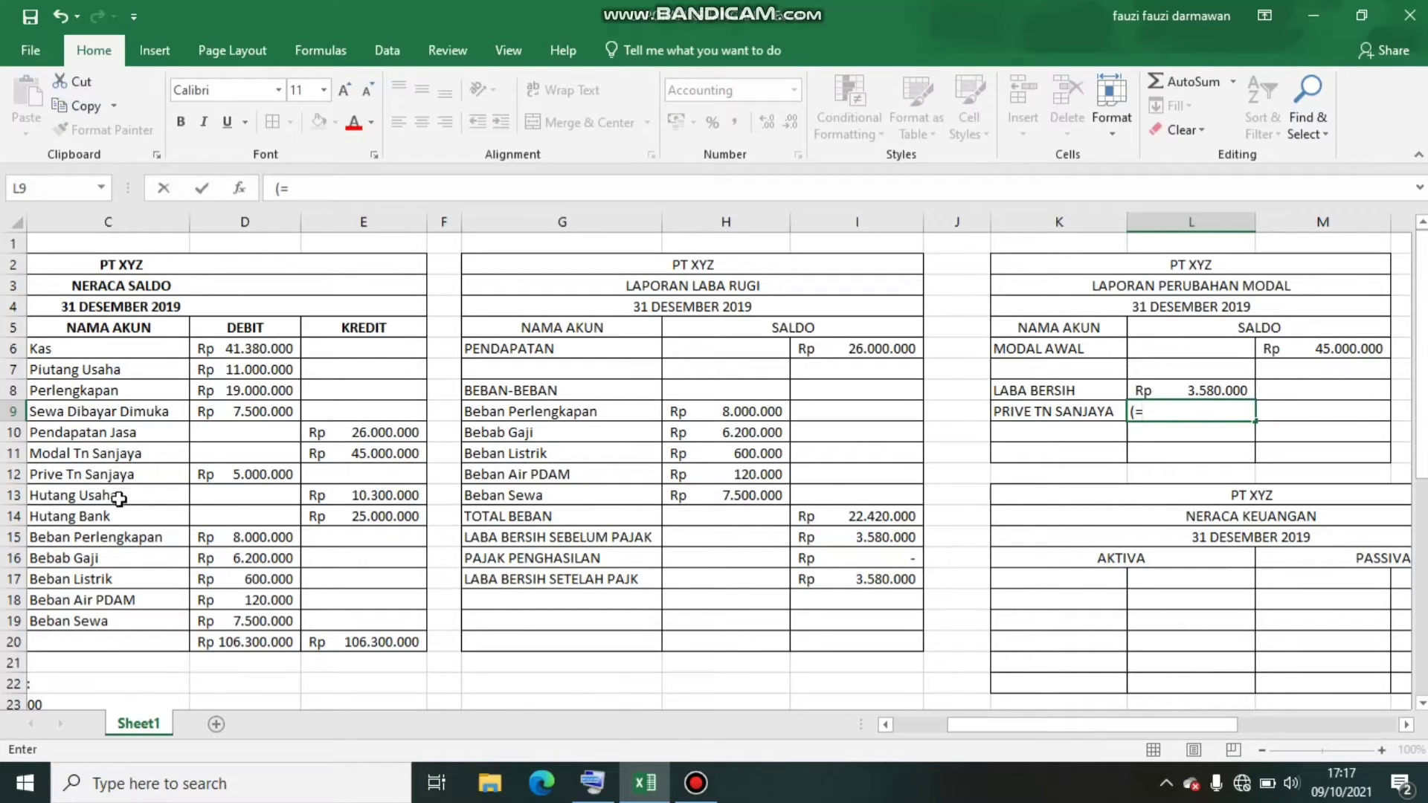
pyautogui.click(287, 475)
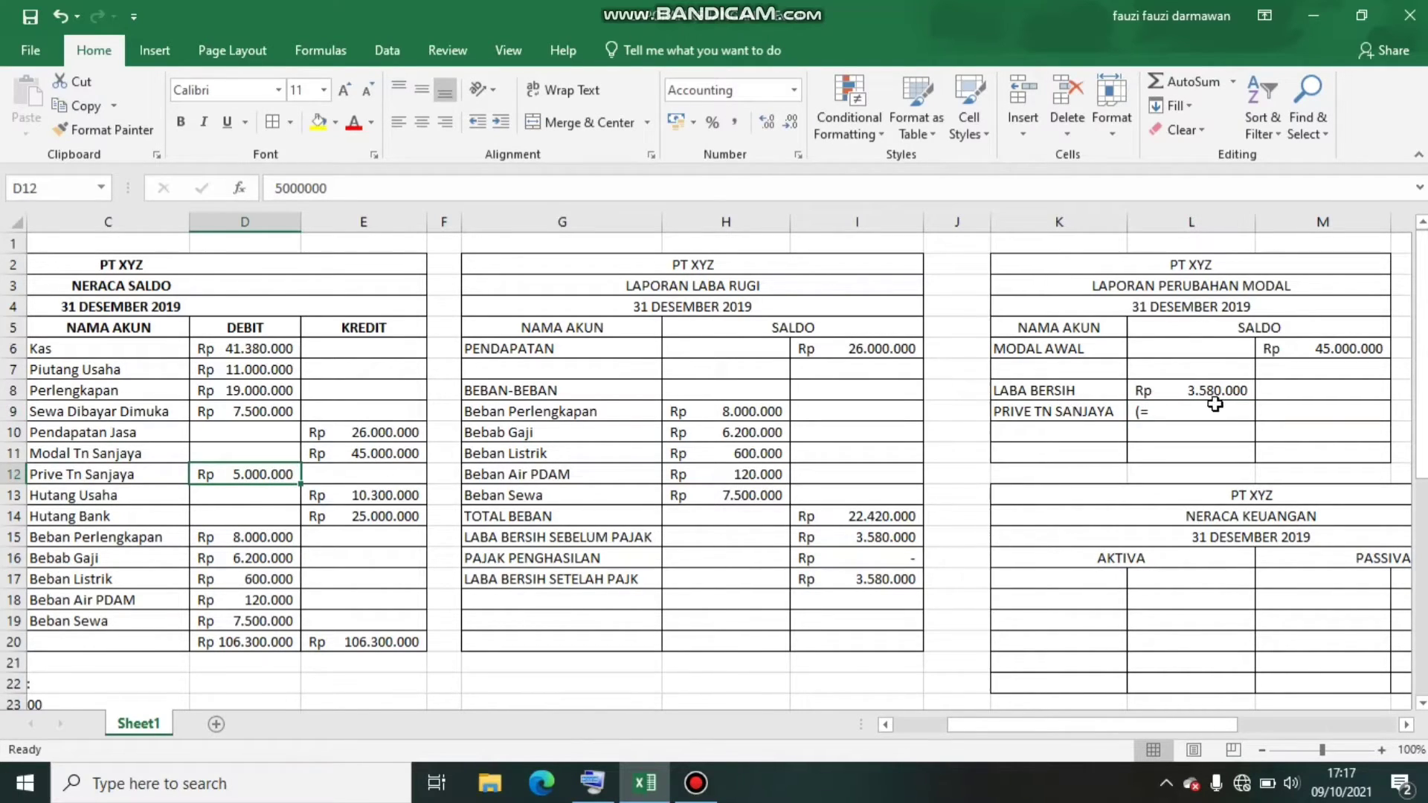
pyautogui.click(1193, 411)
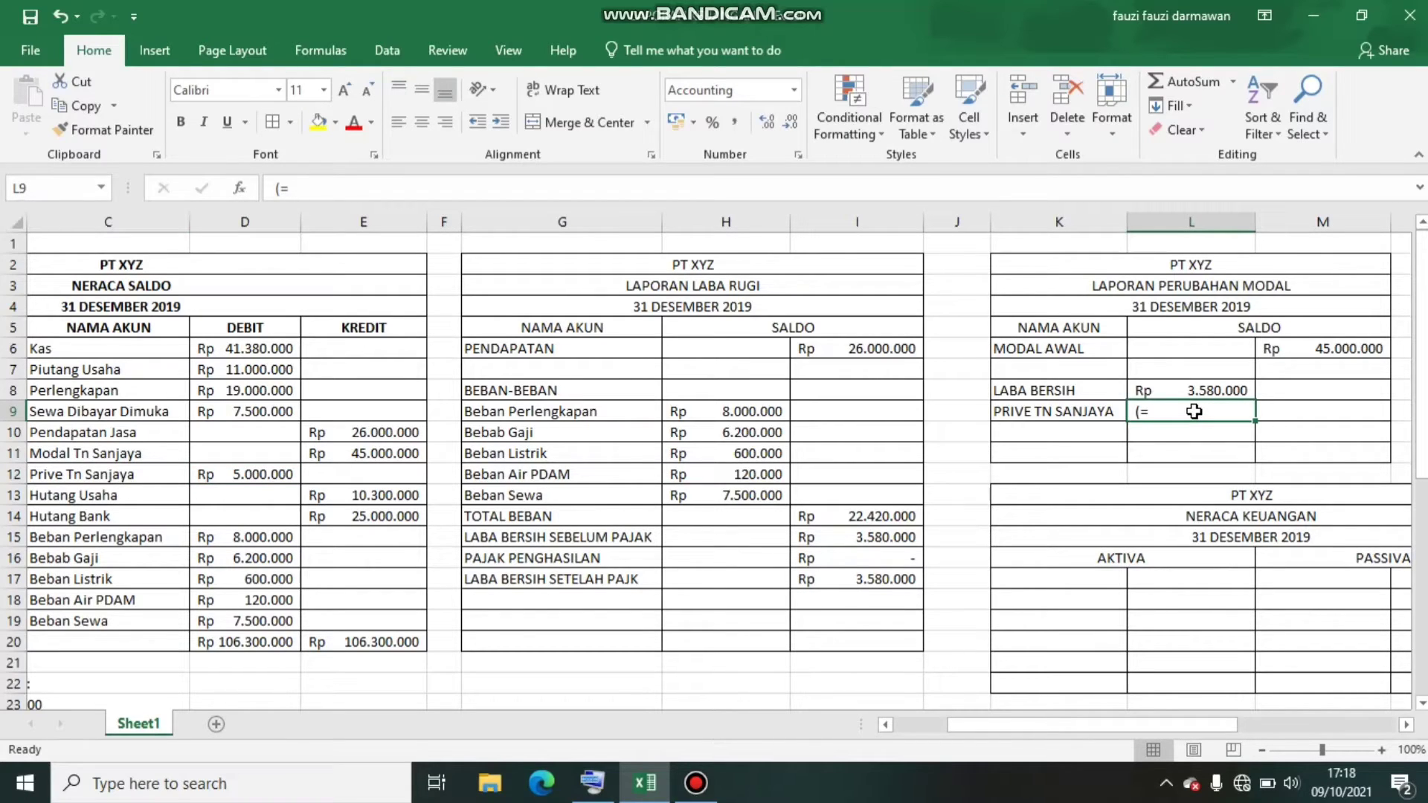
pyautogui.doubleClick(1194, 411)
pyautogui.press('BackSpace')
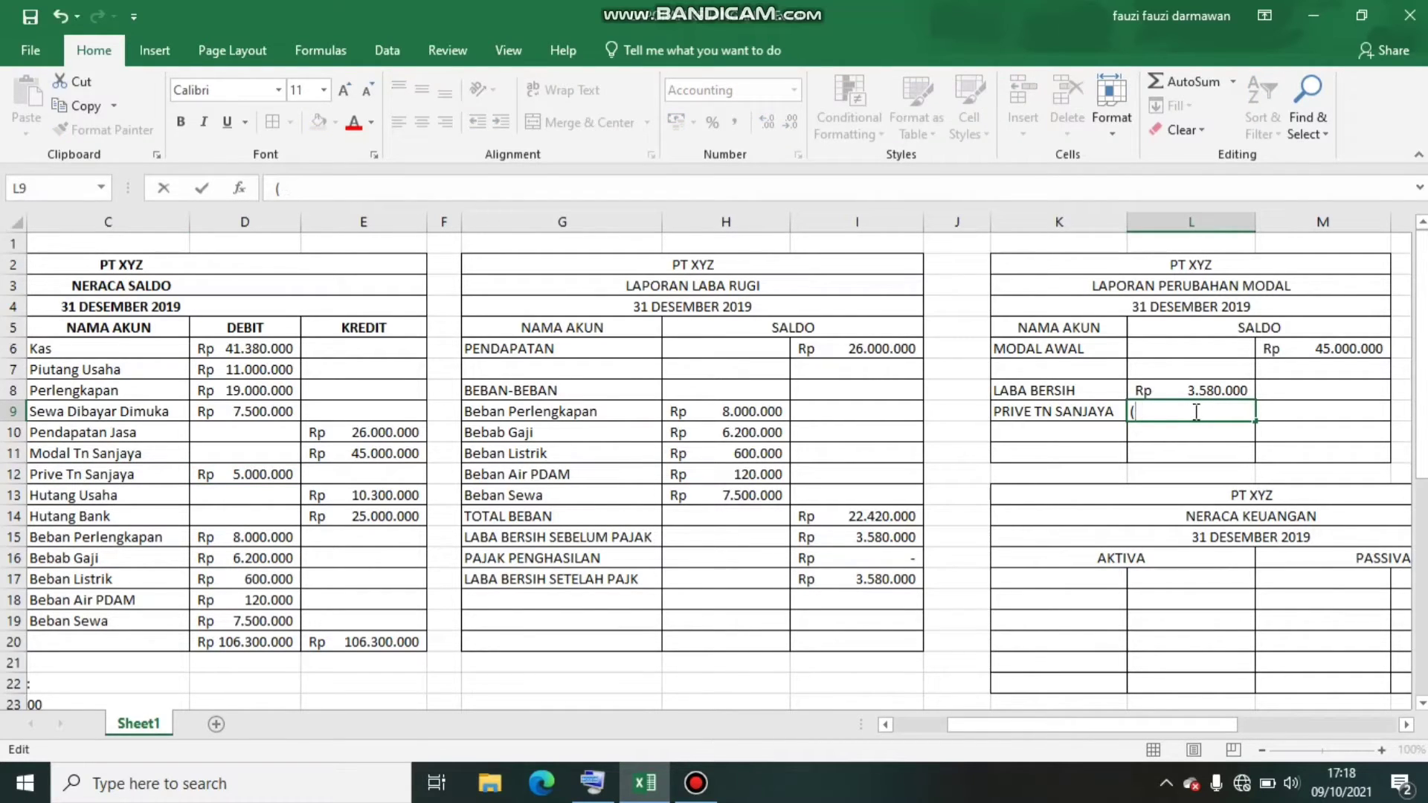
pyautogui.write('5000000)')
pyautogui.press('Return')
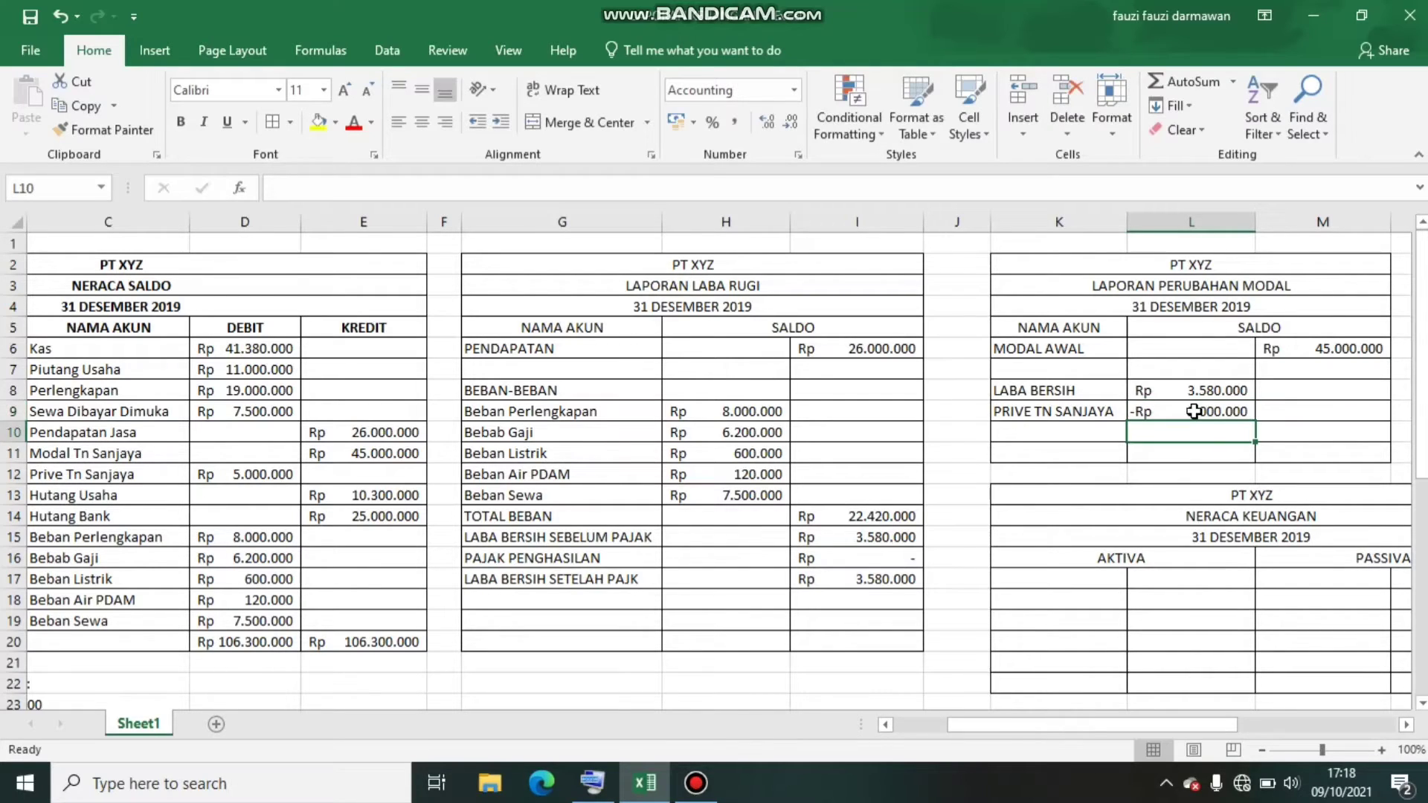
# Enter the label PENGURANG in K10 below the owner's drawings row
pyautogui.click(1075, 438)
pyautogui.write('P')
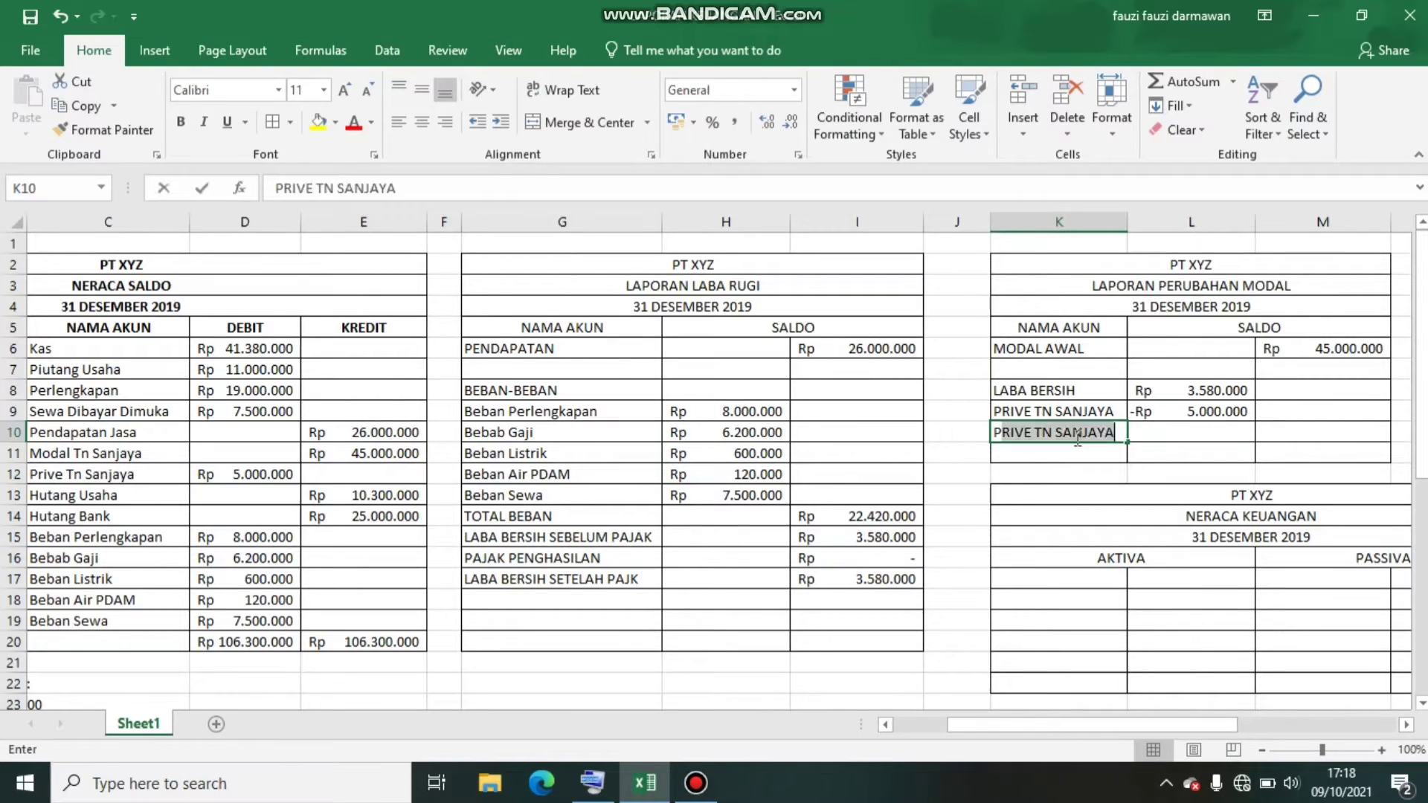
pyautogui.write('ENGURANG')
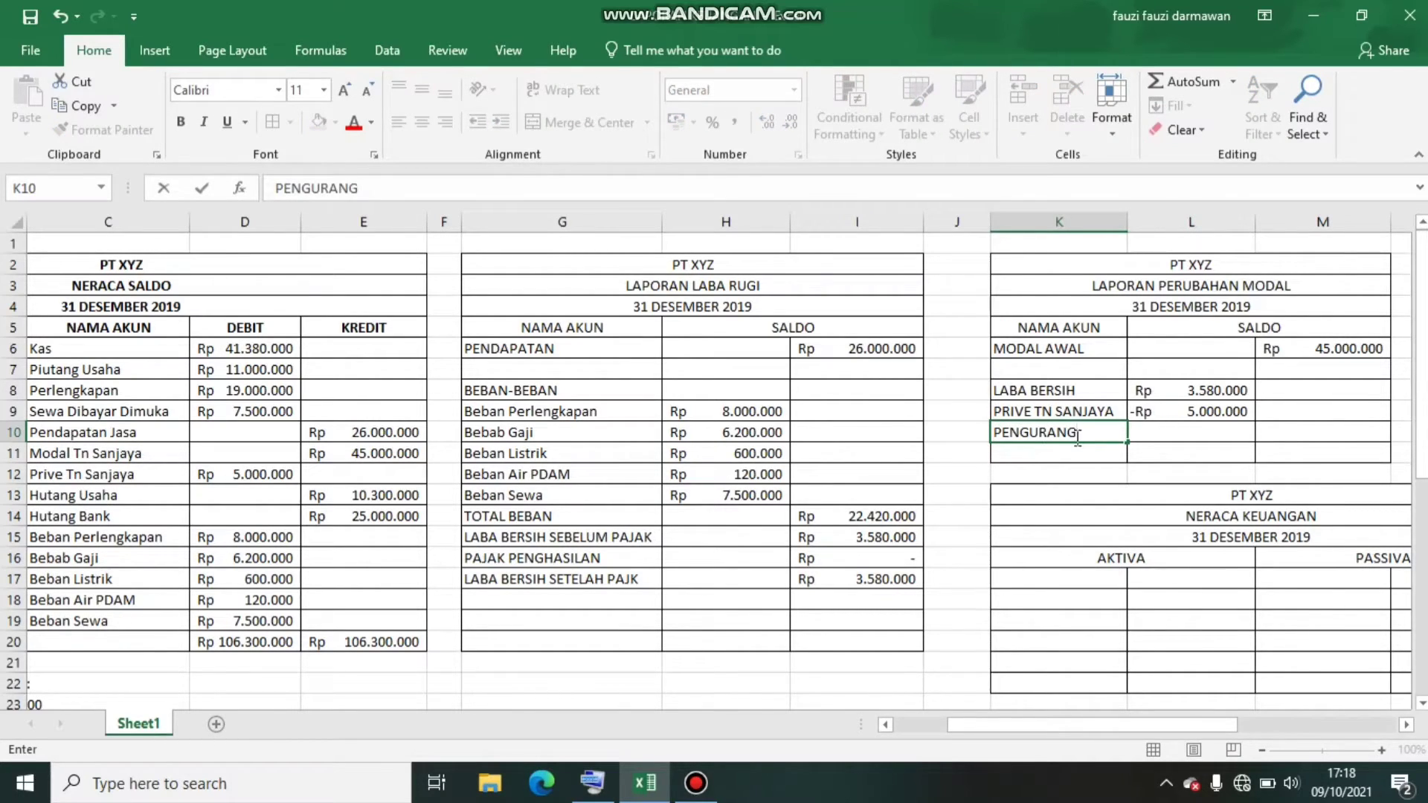
pyautogui.press('Tab')
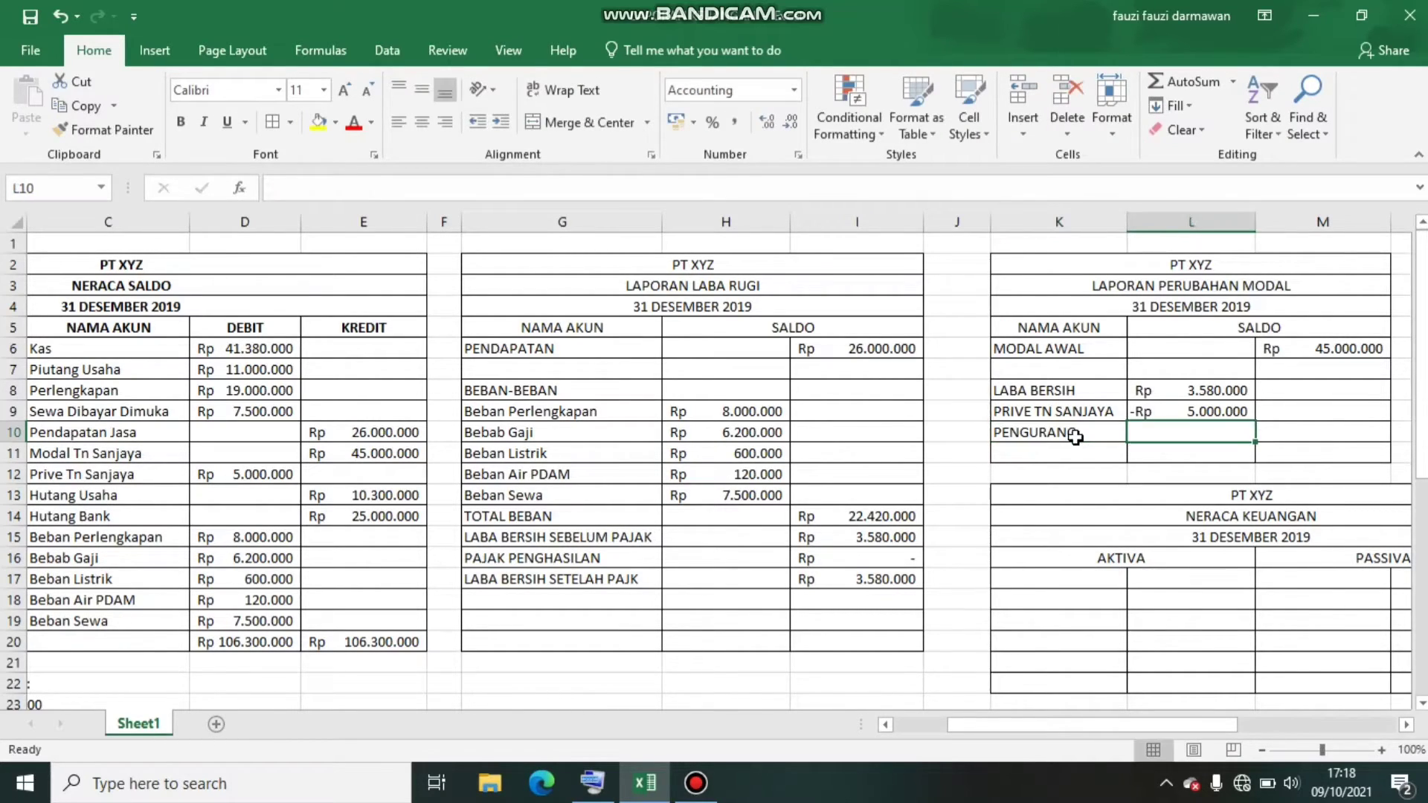
# Try calculating the PENGURANG amount in M10 with the formula =L8-L9, and clear the cell again
pyautogui.press('Tab')
pyautogui.write('=')
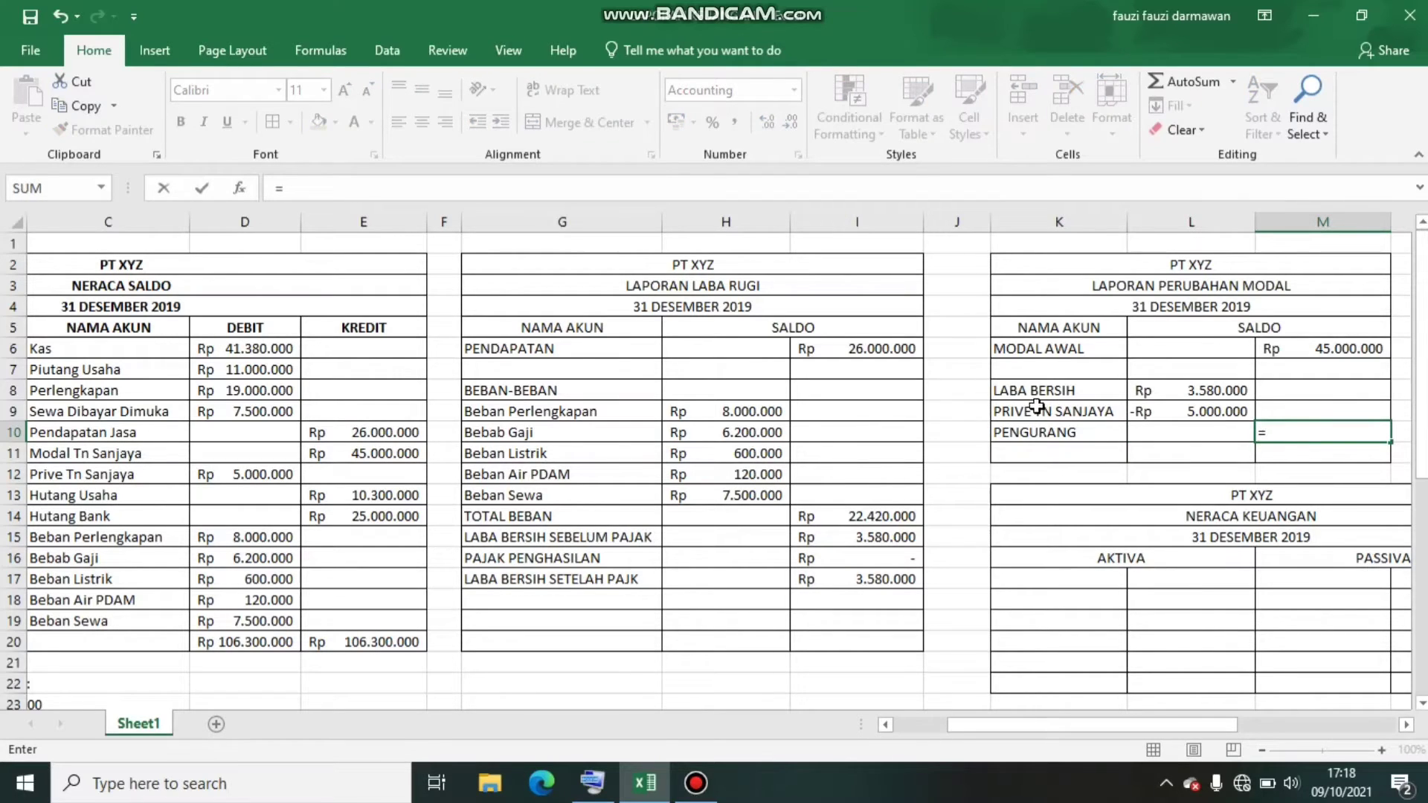
pyautogui.click(1201, 389)
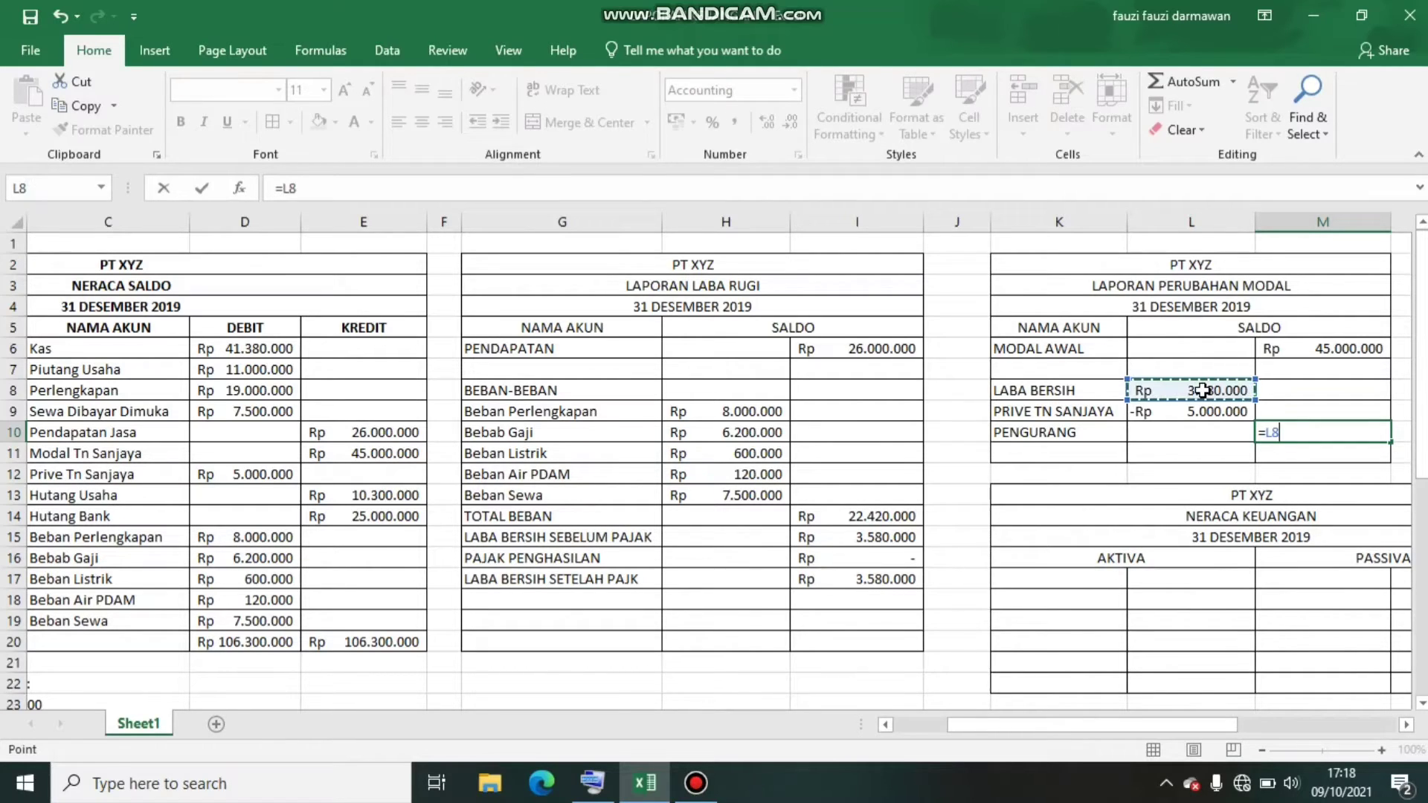
pyautogui.write('-')
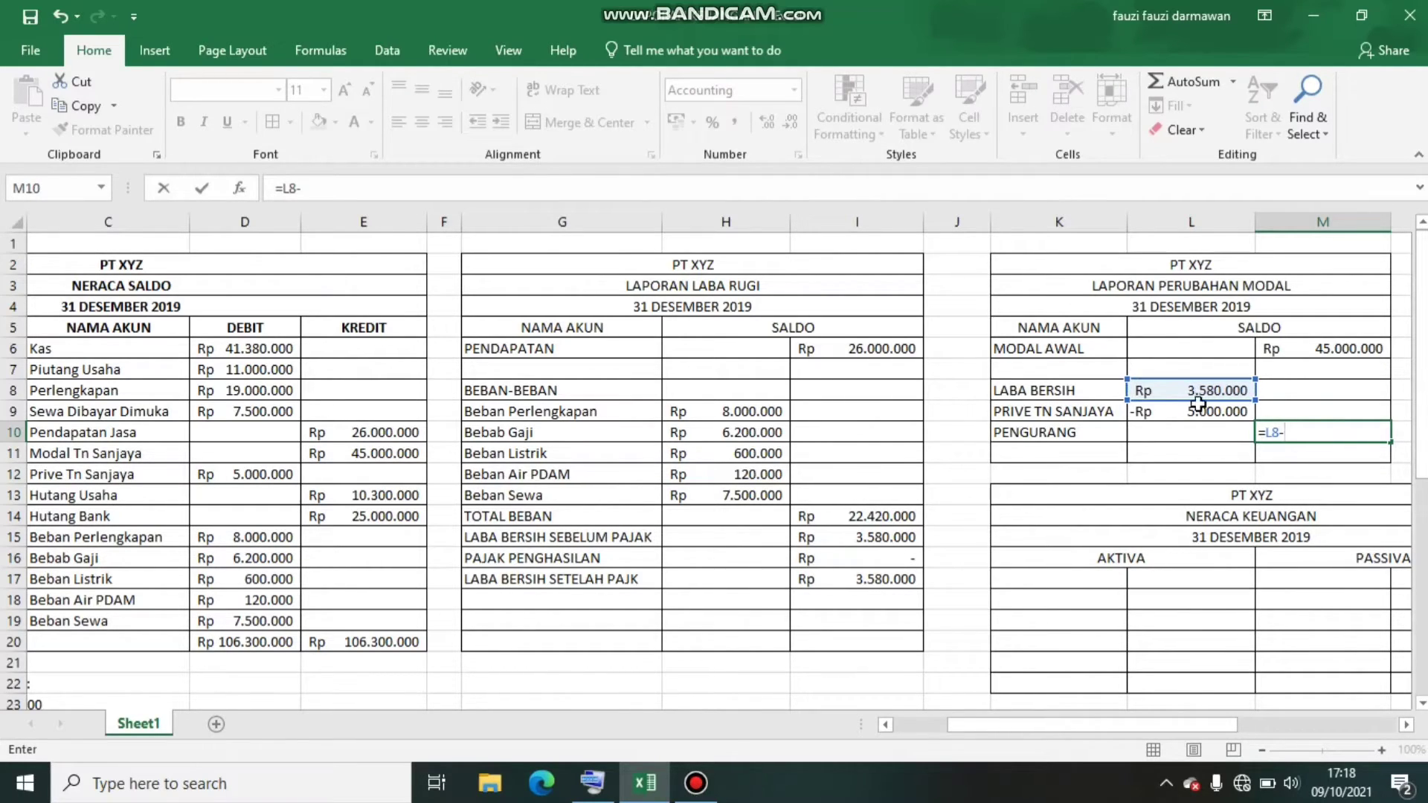
pyautogui.click(1197, 412)
pyautogui.press('Return')
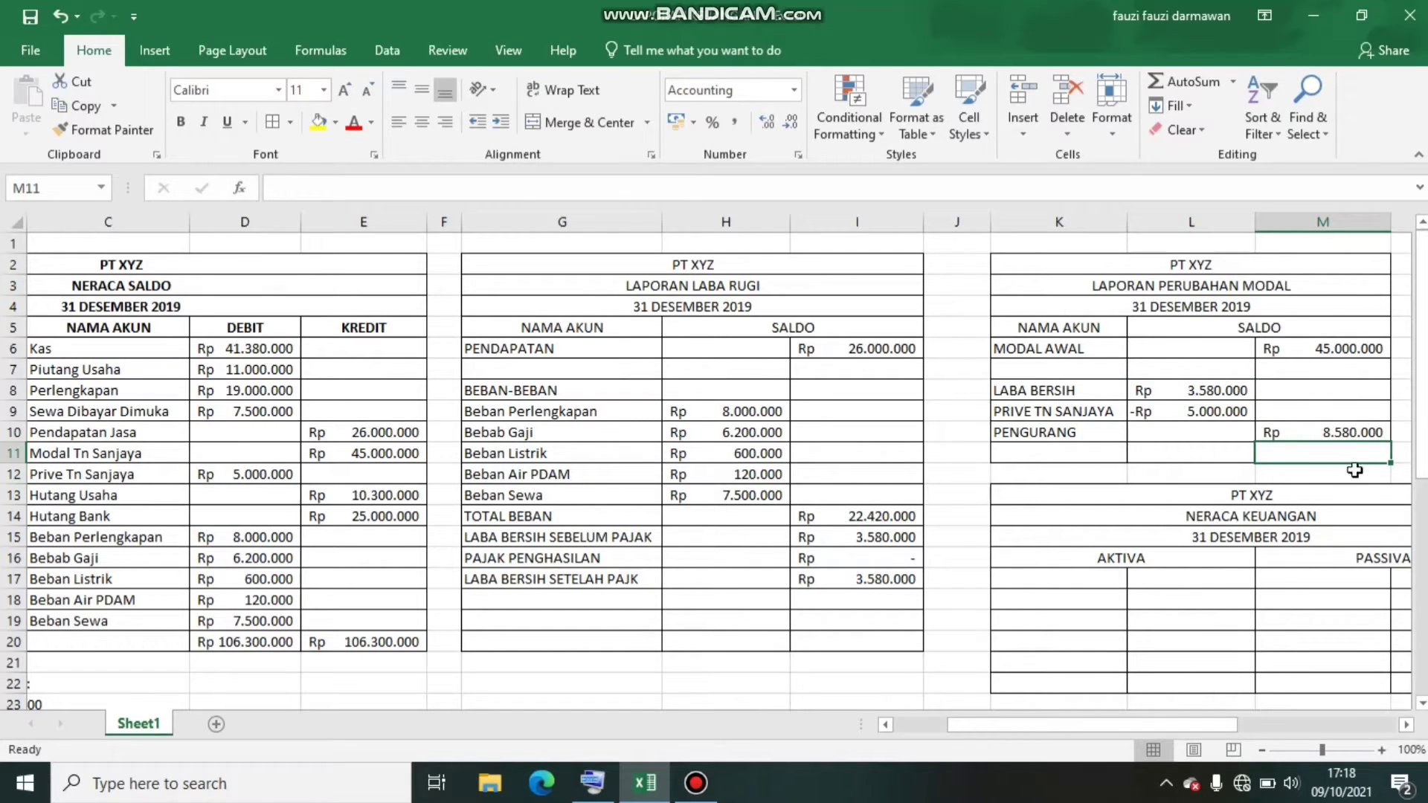
pyautogui.click(1337, 437)
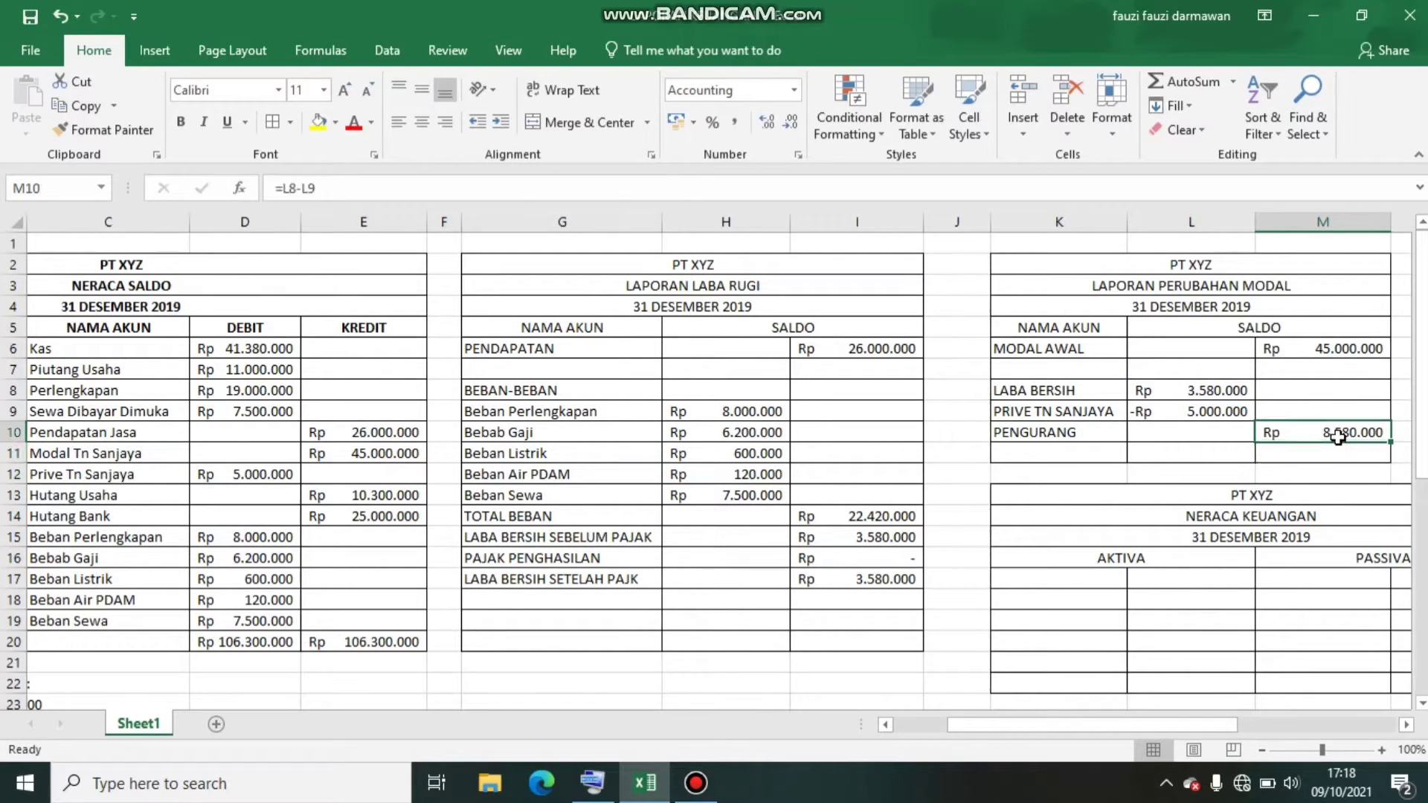
pyautogui.press('BackSpace')
pyautogui.click(1179, 477)
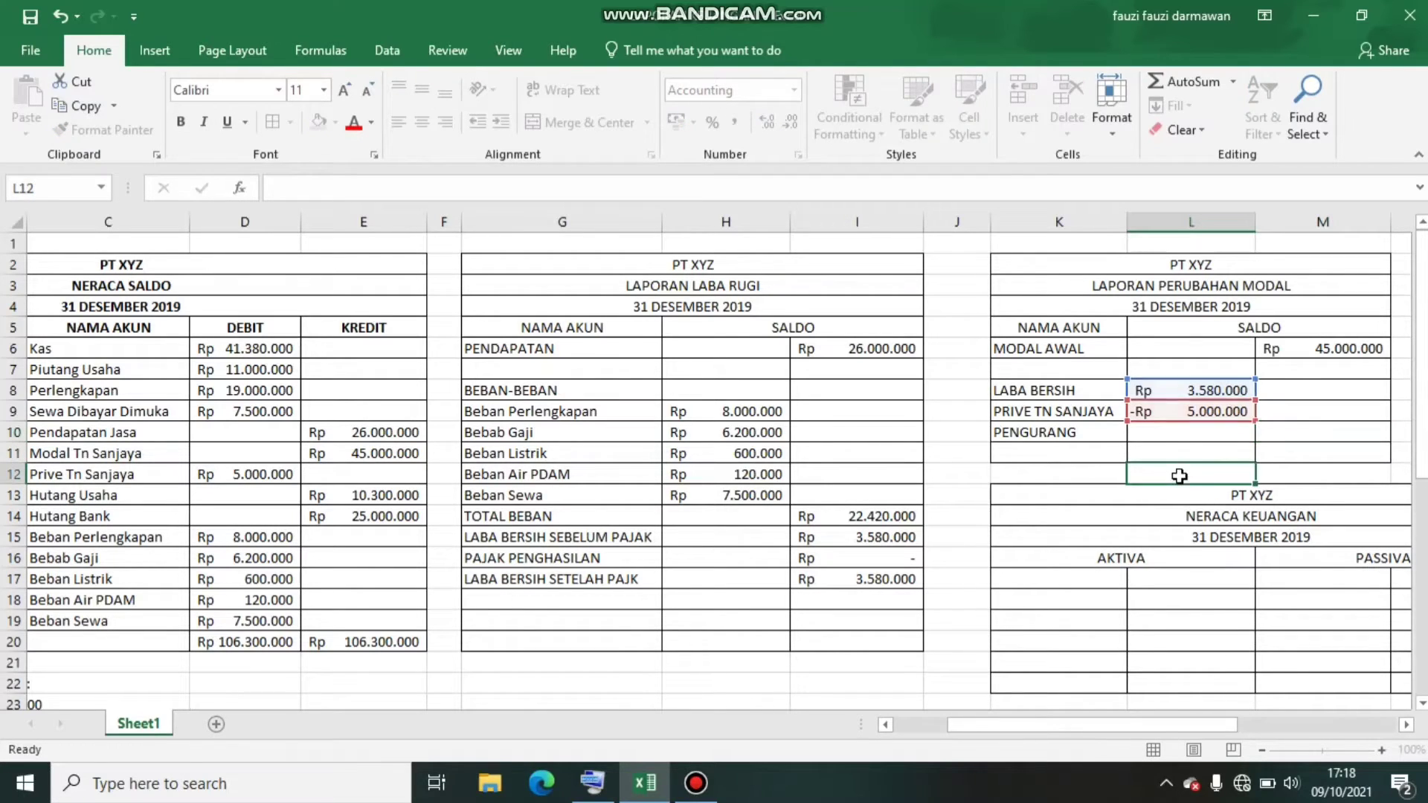
# Enter the PENGURANG amount in M10 as a negative value, (1420000)
pyautogui.click(1295, 435)
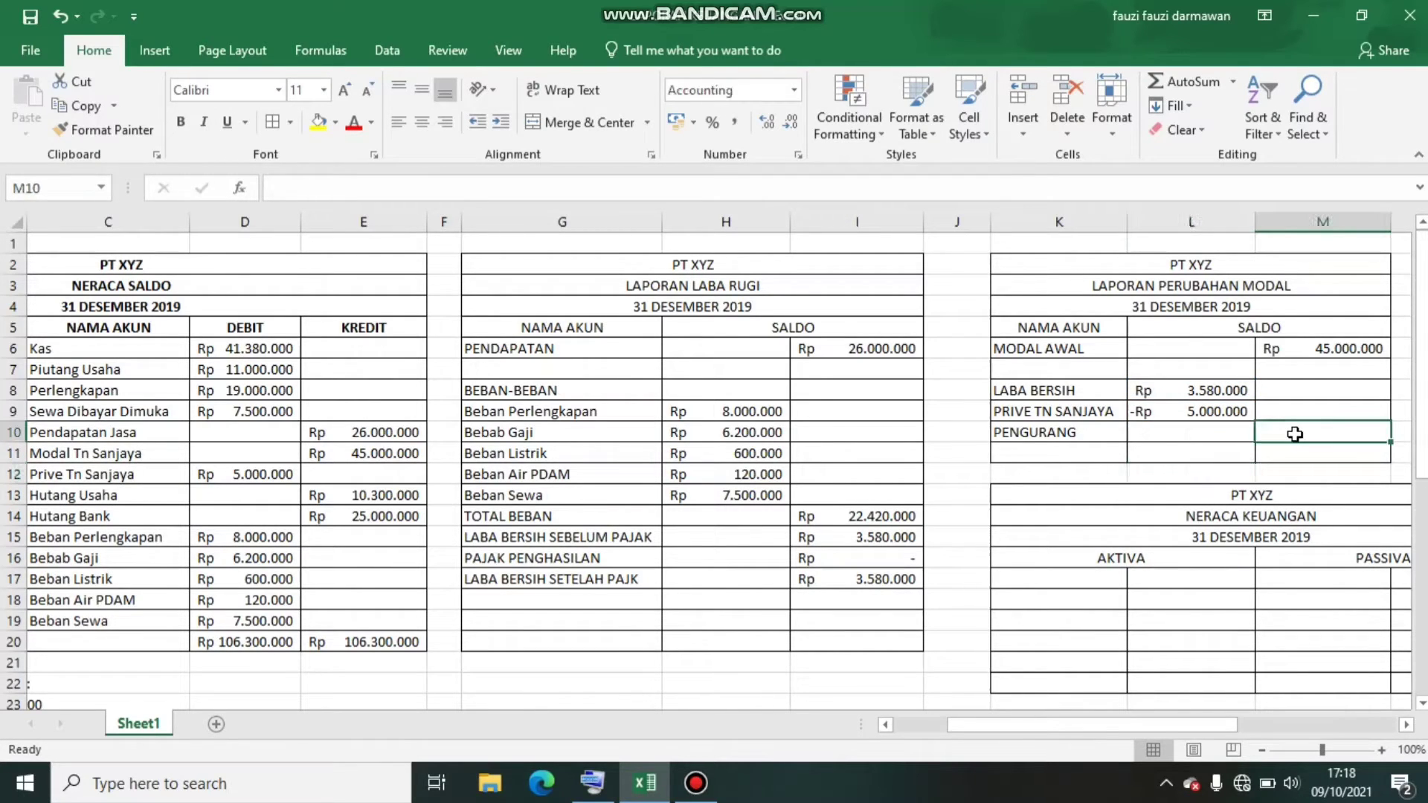
pyautogui.write('(')
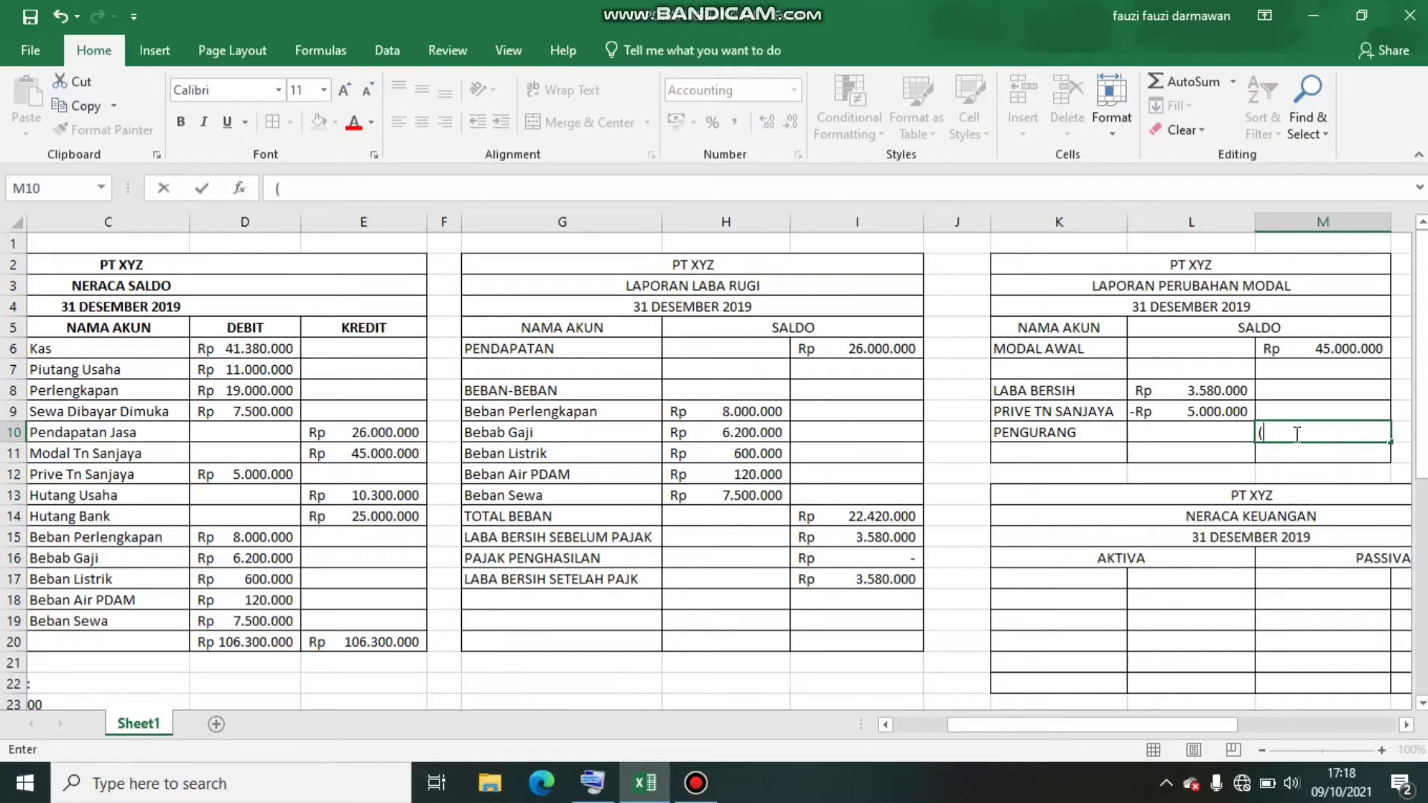
pyautogui.write('1420000)')
pyautogui.press('Return')
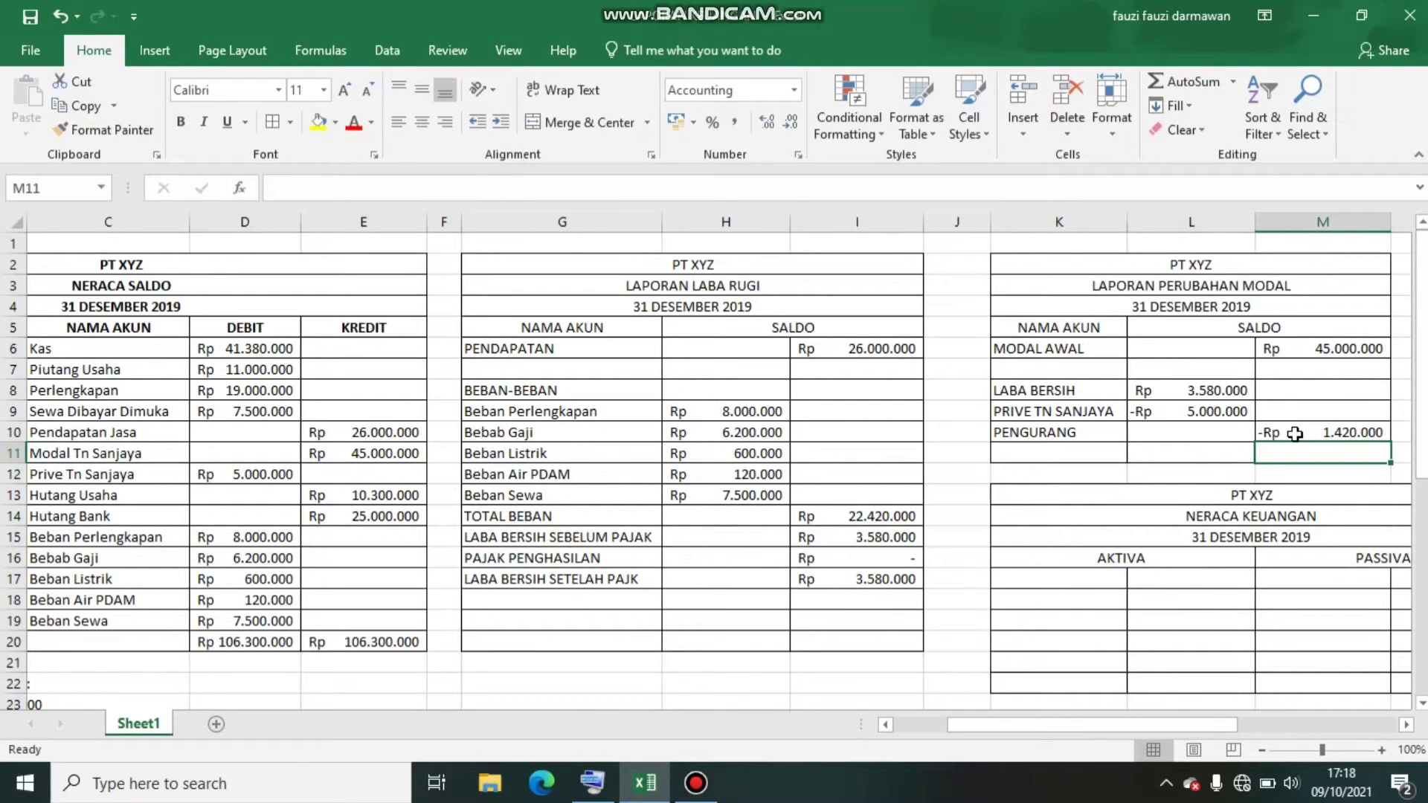
# Enter the label MODAL AKHIR in K11 below PENGURANG
pyautogui.click(1045, 452)
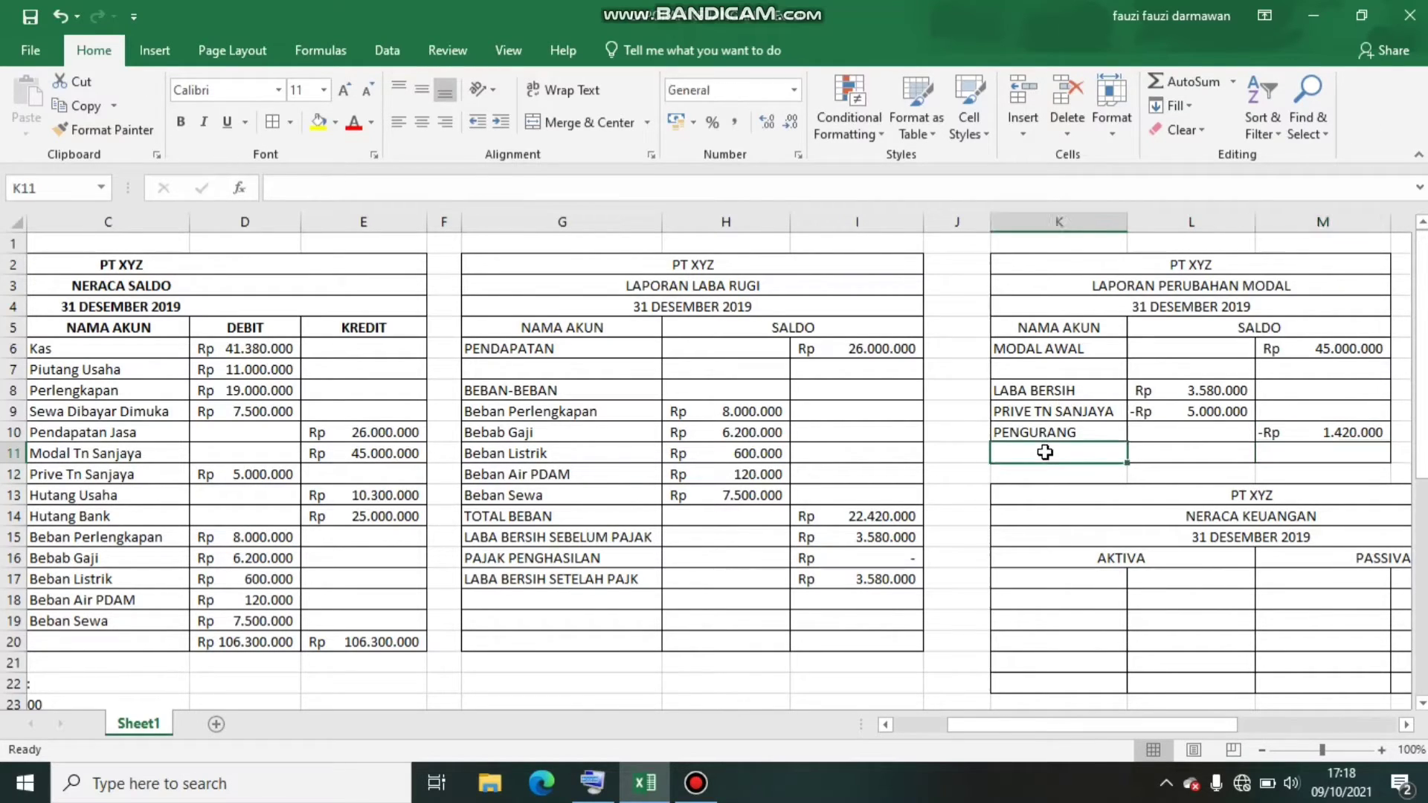
pyautogui.write('MODAL AK')
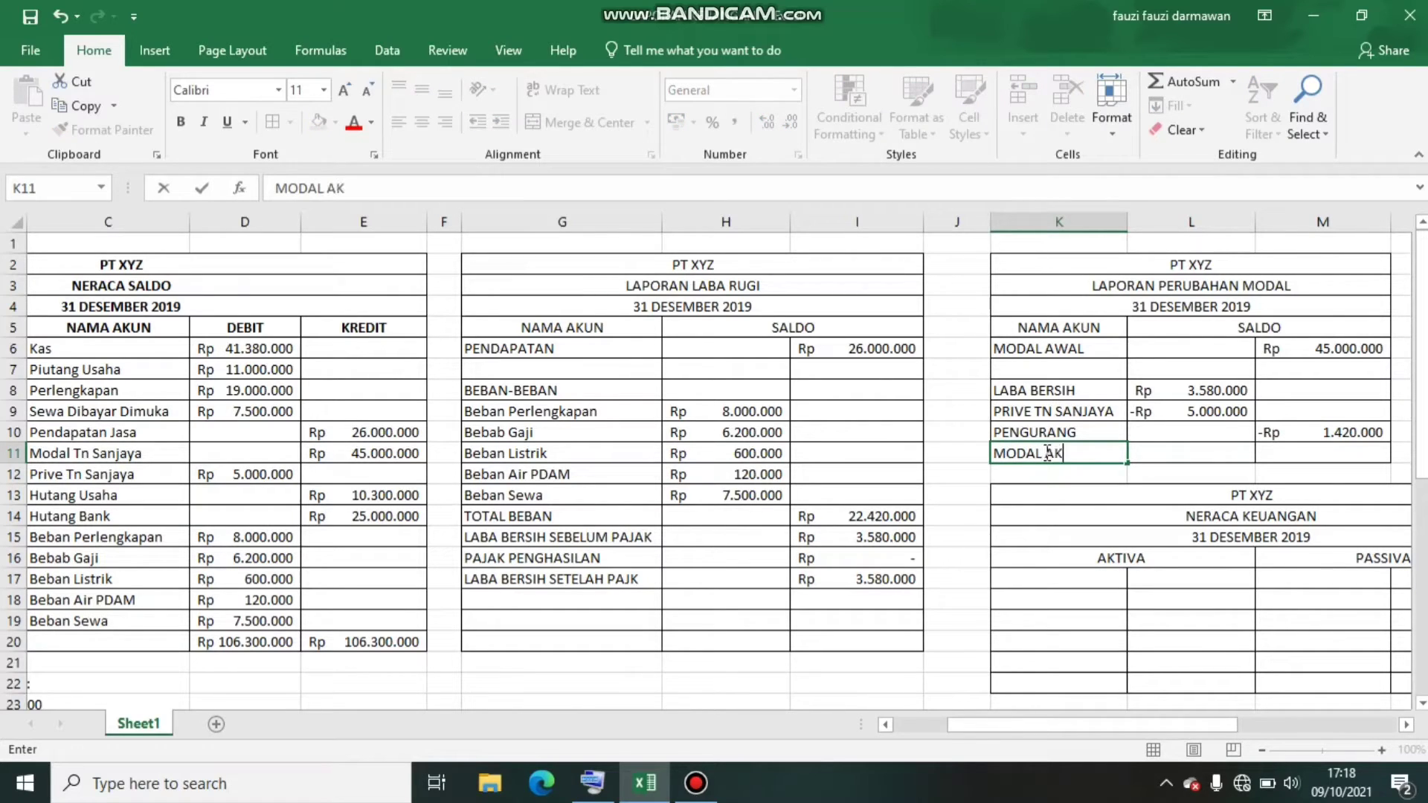
pyautogui.write('HIR')
# Try calculating the MODAL AKHIR amount in M11 with the formula =M6-M10
pyautogui.click(1343, 454)
pyautogui.write('=')
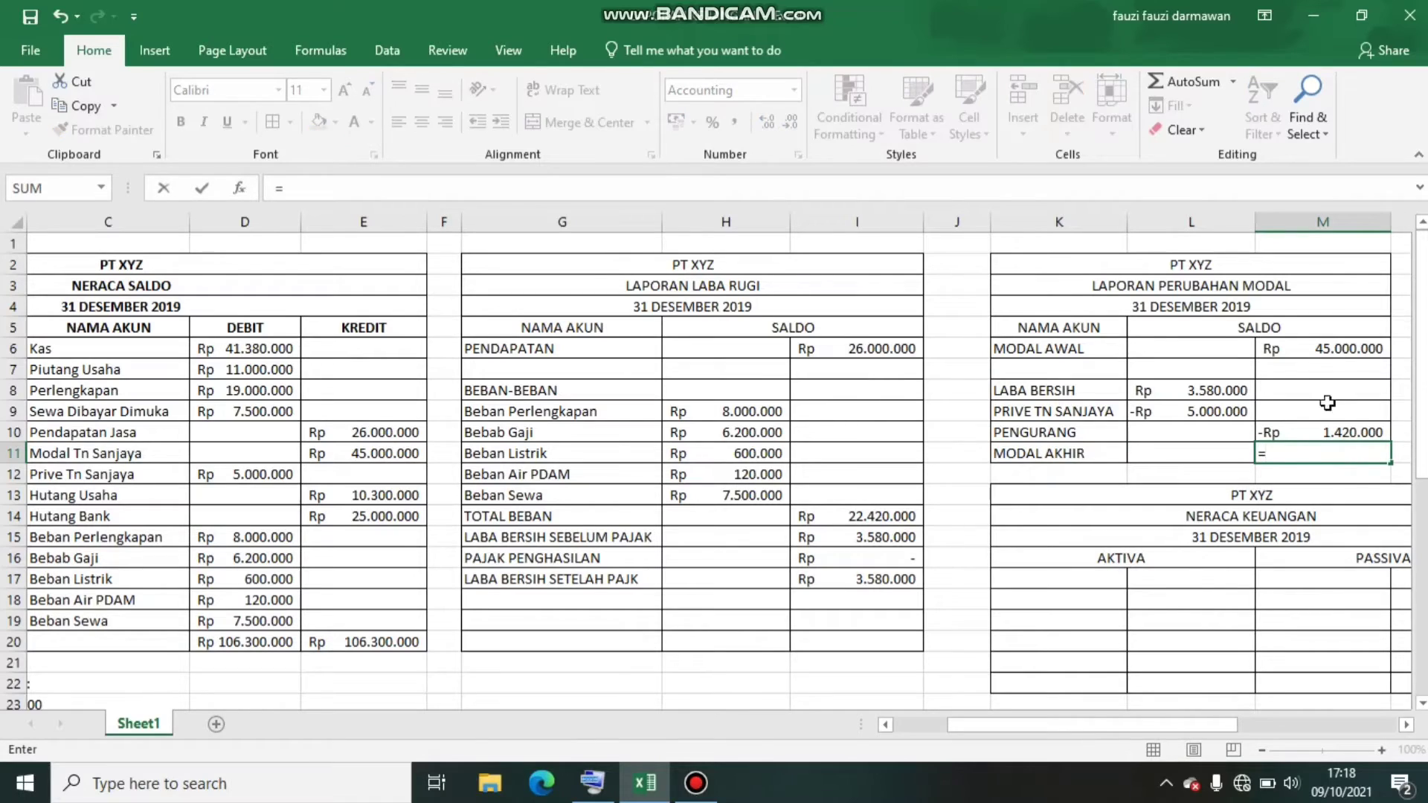
pyautogui.click(1337, 350)
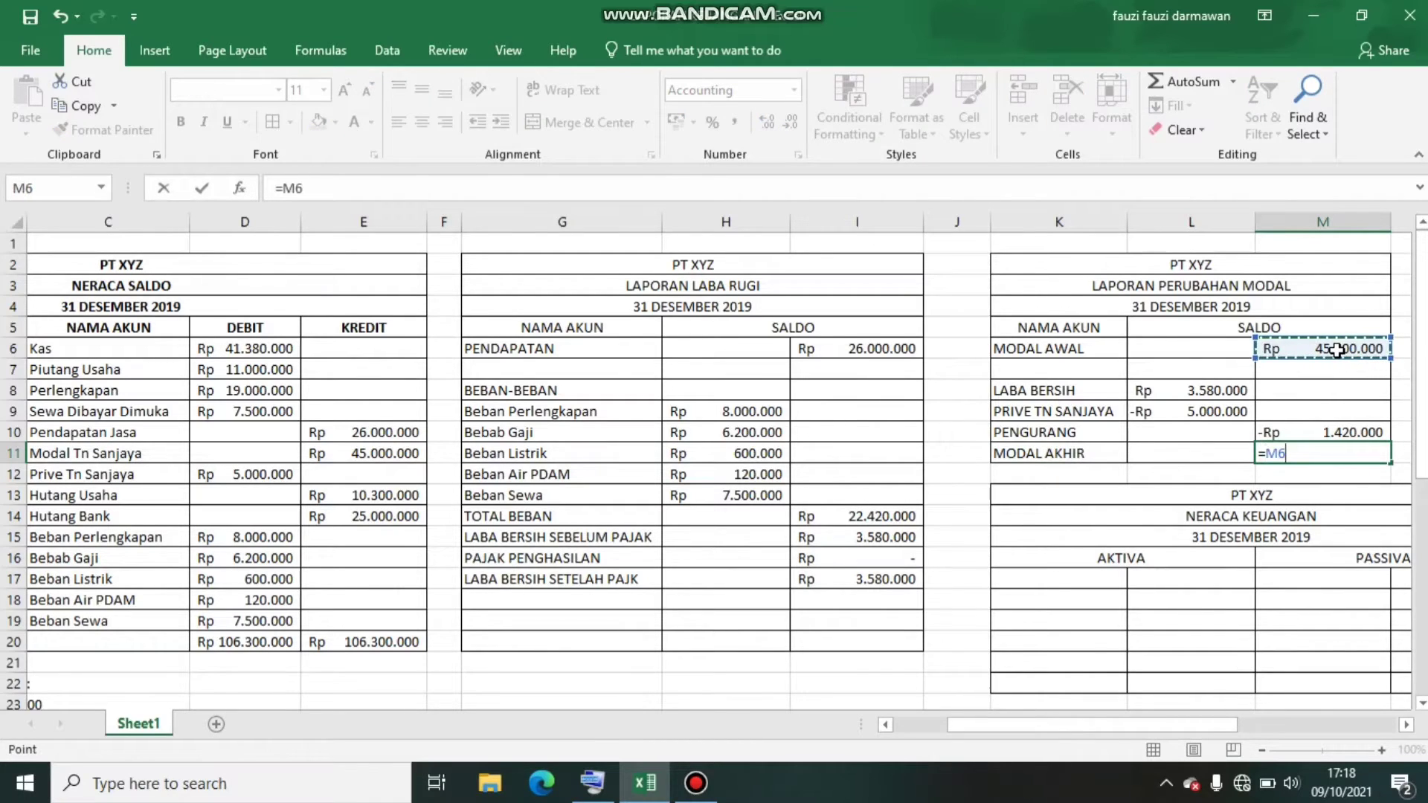
pyautogui.write('-')
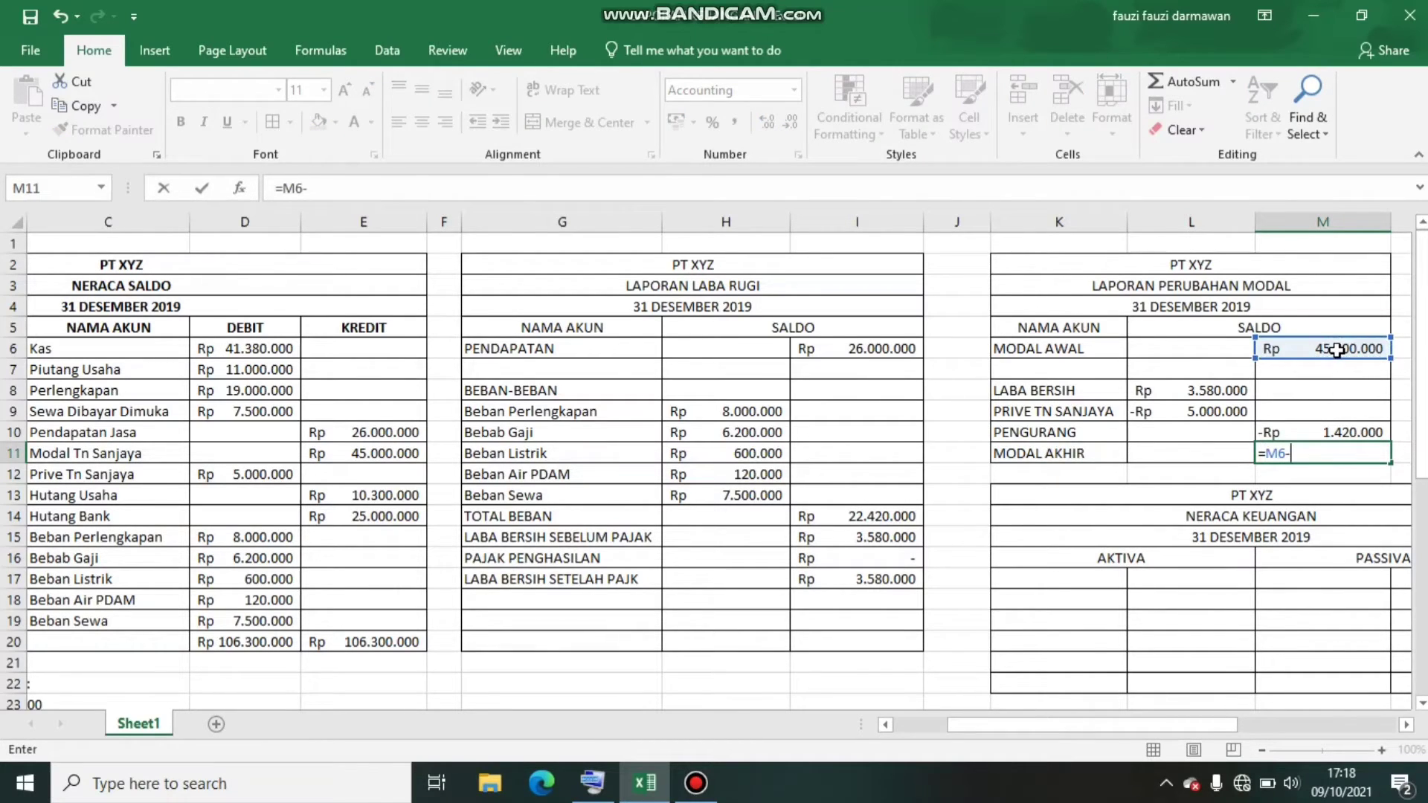
pyautogui.click(1361, 432)
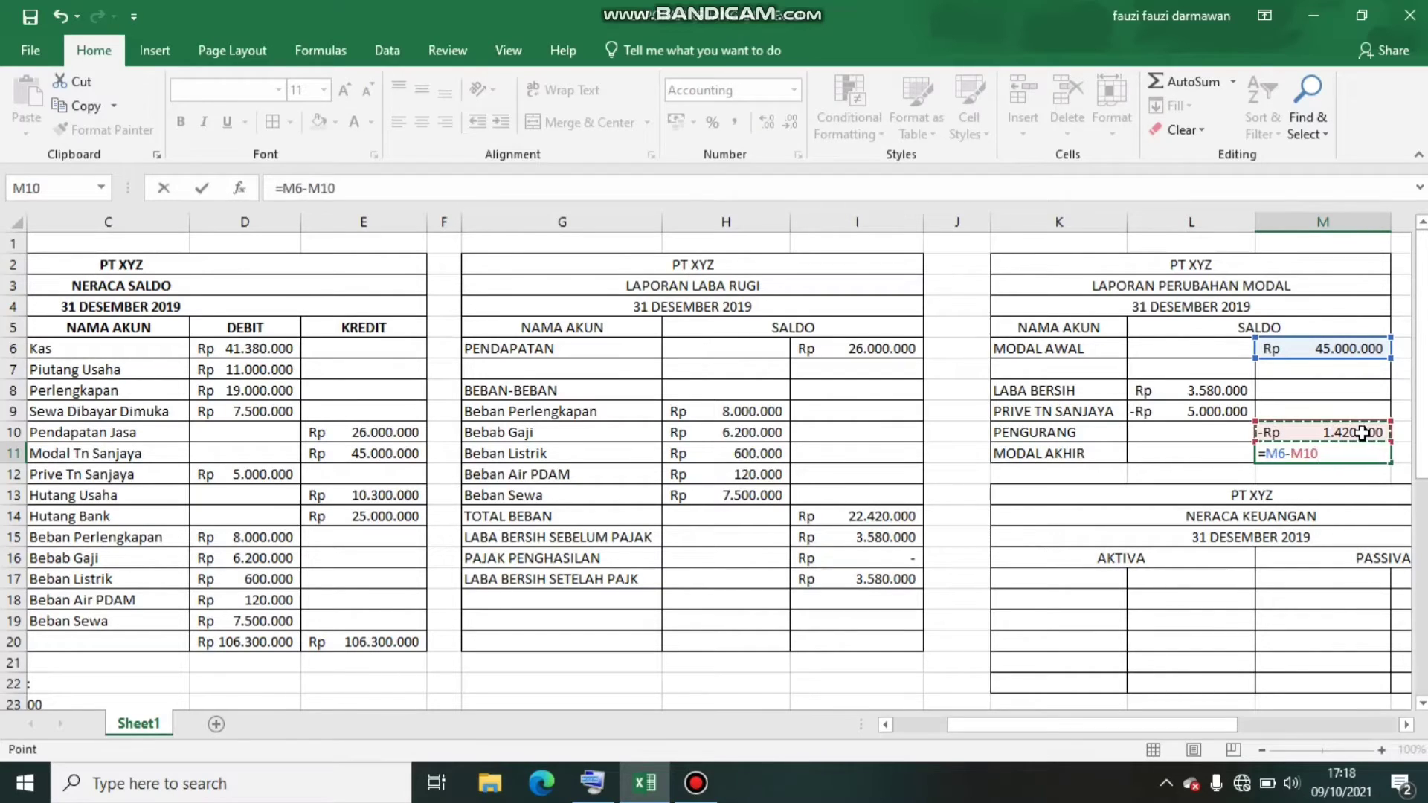
pyautogui.press('Return')
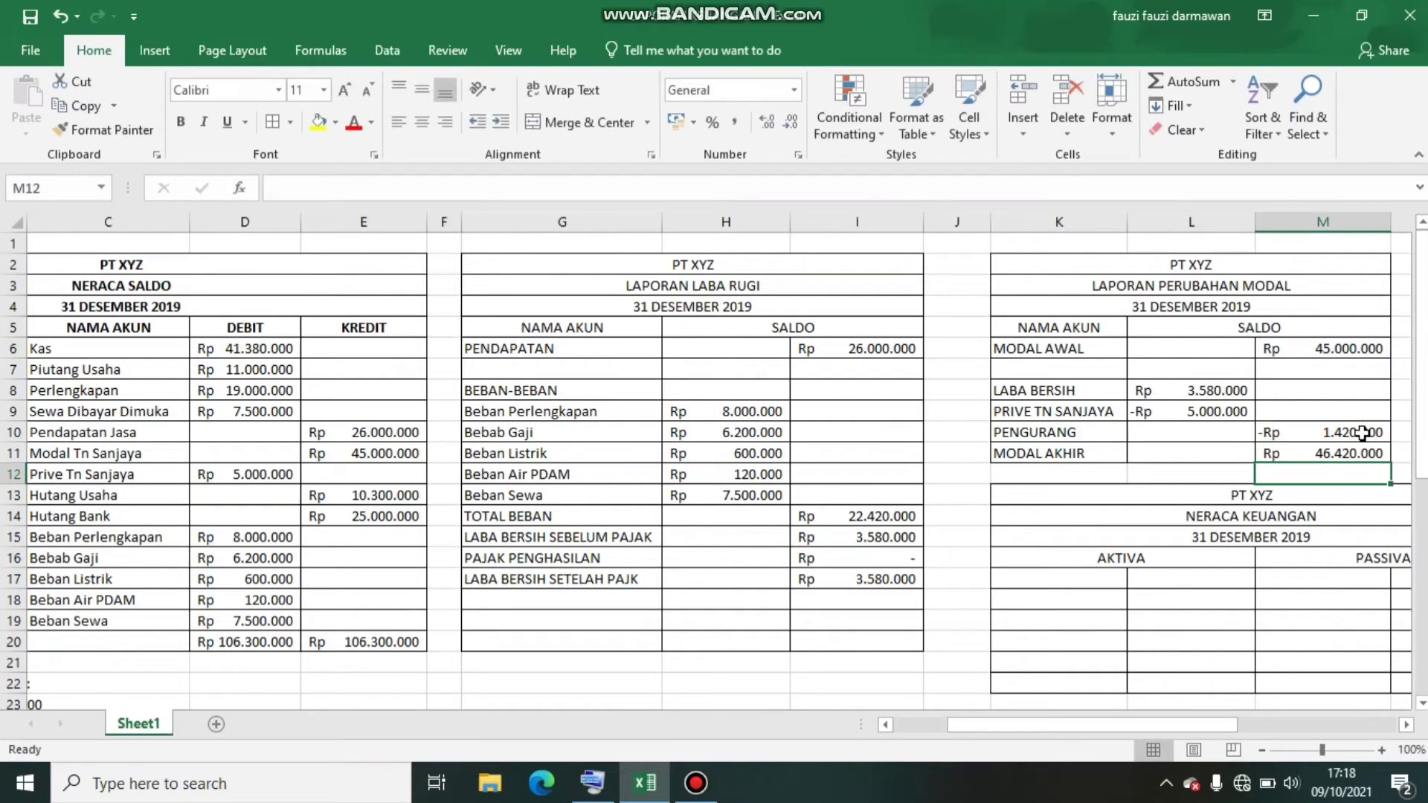
# Replace the MODAL AKHIR formula in M11 with the amount 43580000
pyautogui.click(1311, 449)
pyautogui.doubleClick(1309, 451)
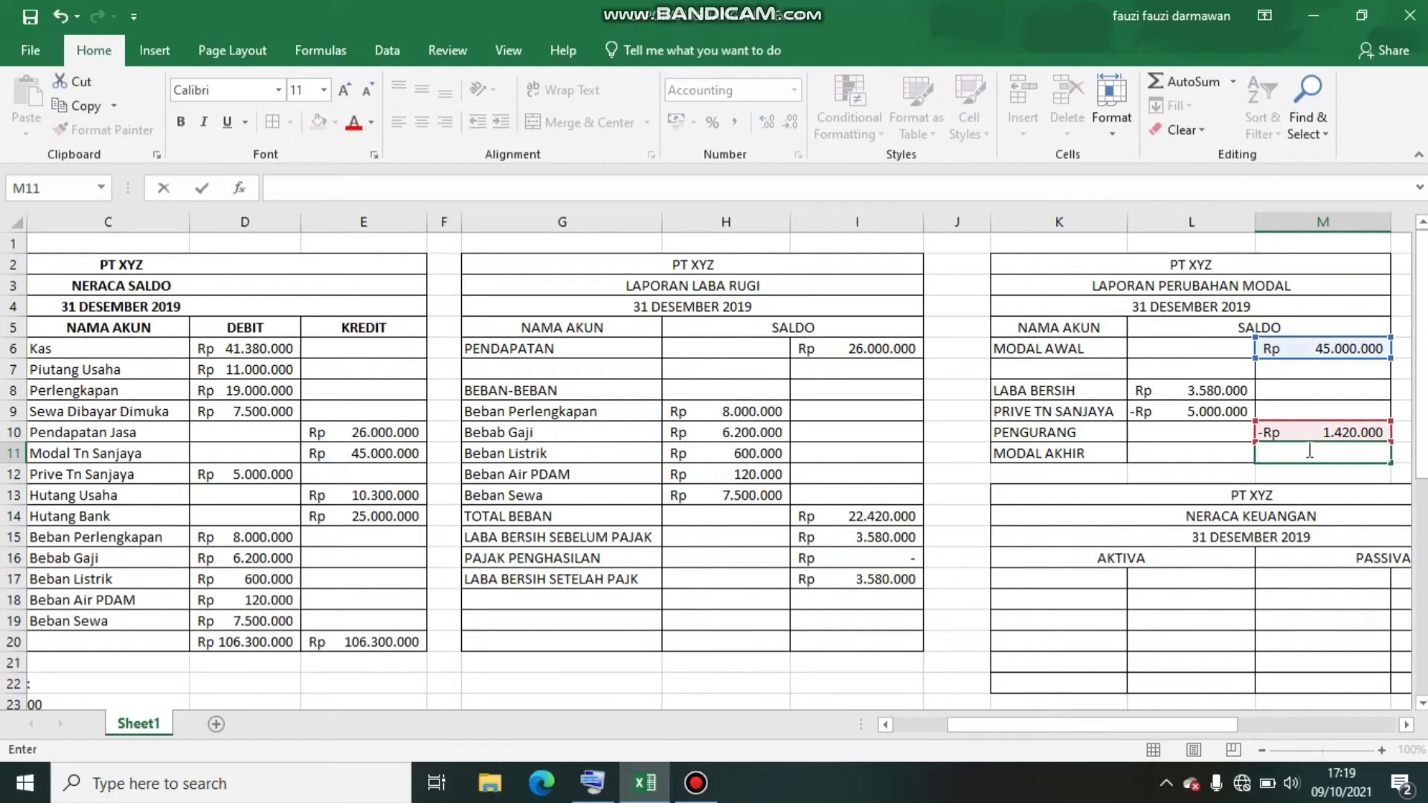
pyautogui.write('43')
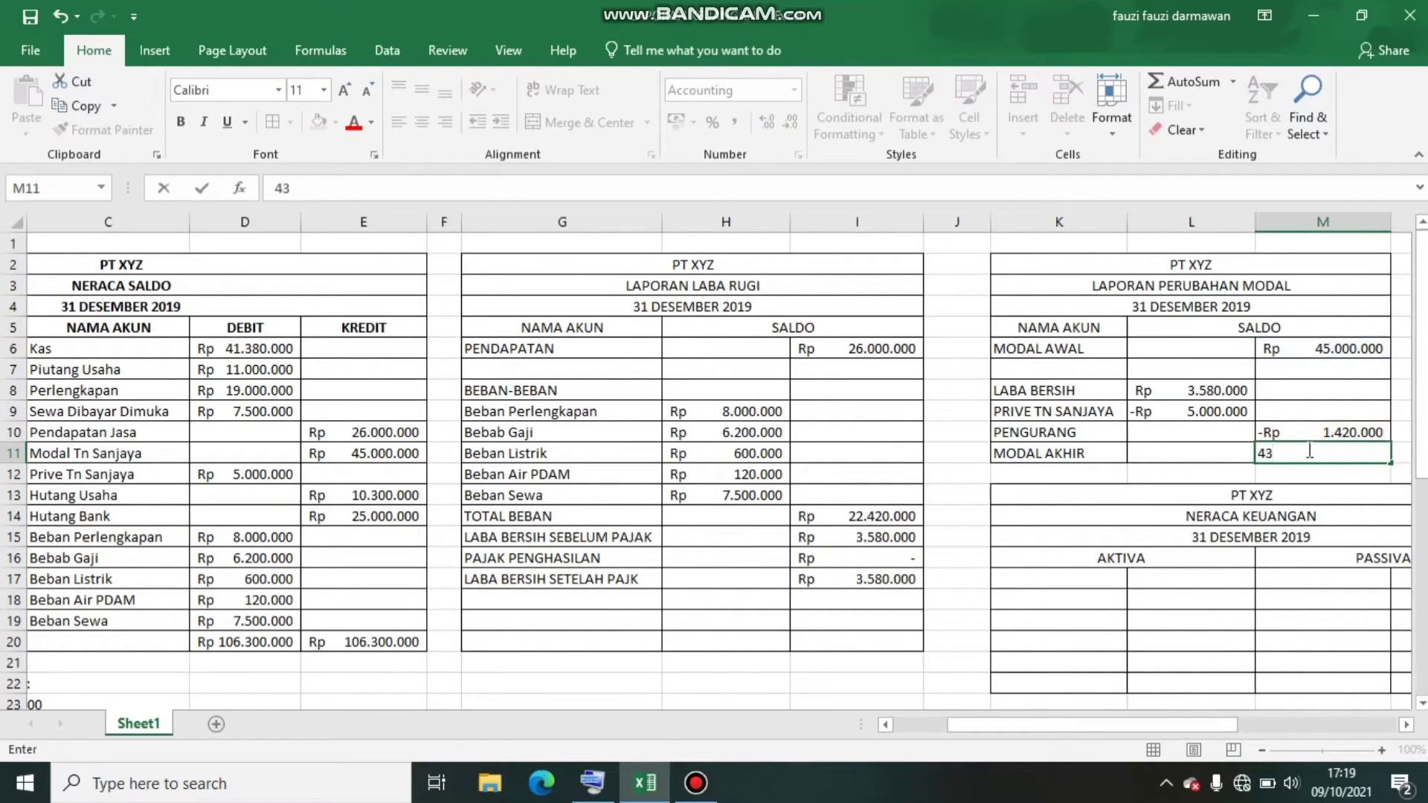
pyautogui.write('580000')
pyautogui.press('Return')
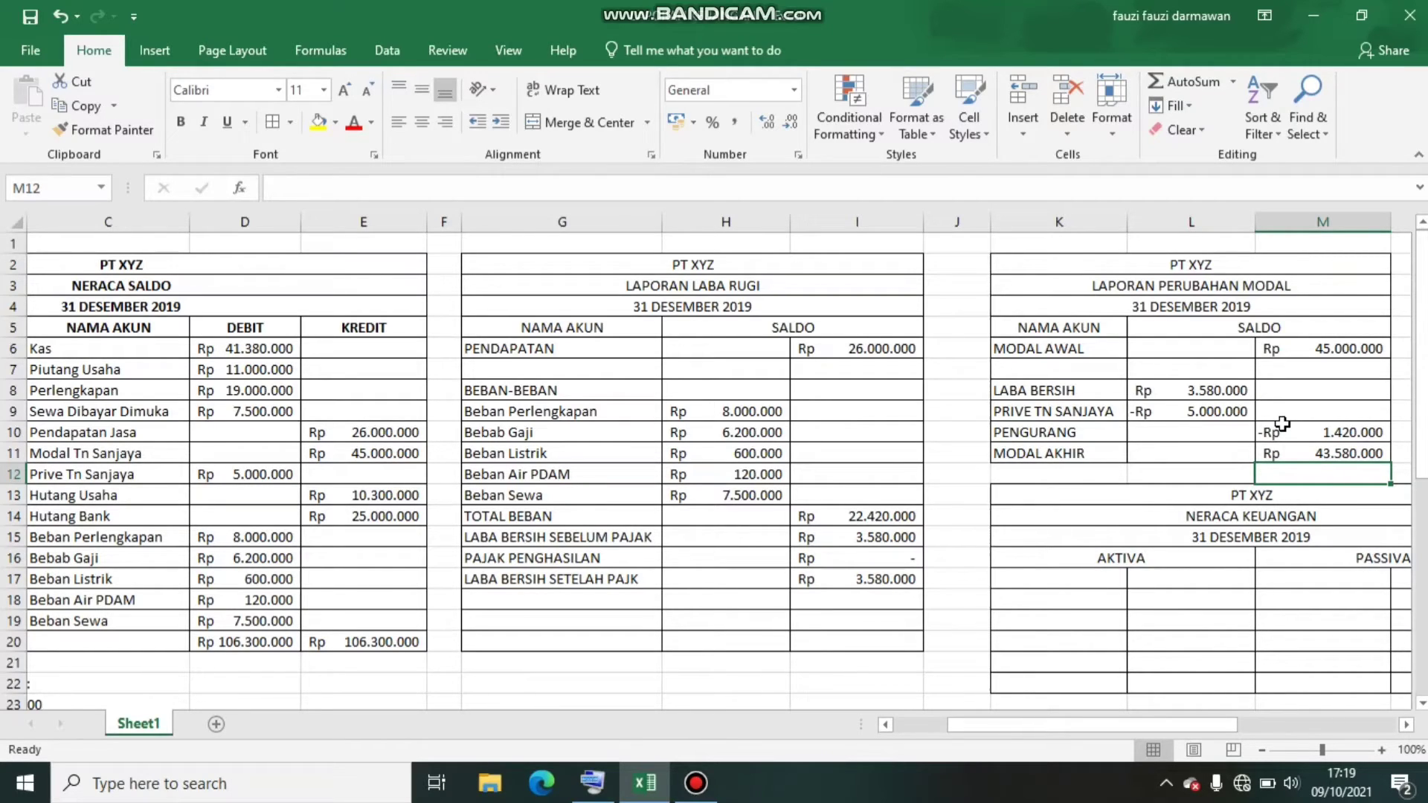
# Examine the empty NERACA KEUANGAN table and its AKTIVA and PASSIVA sections
pyautogui.press('Down')
pyautogui.press('Down')
pyautogui.press('Down')
pyautogui.press('Down')
pyautogui.press('Down')
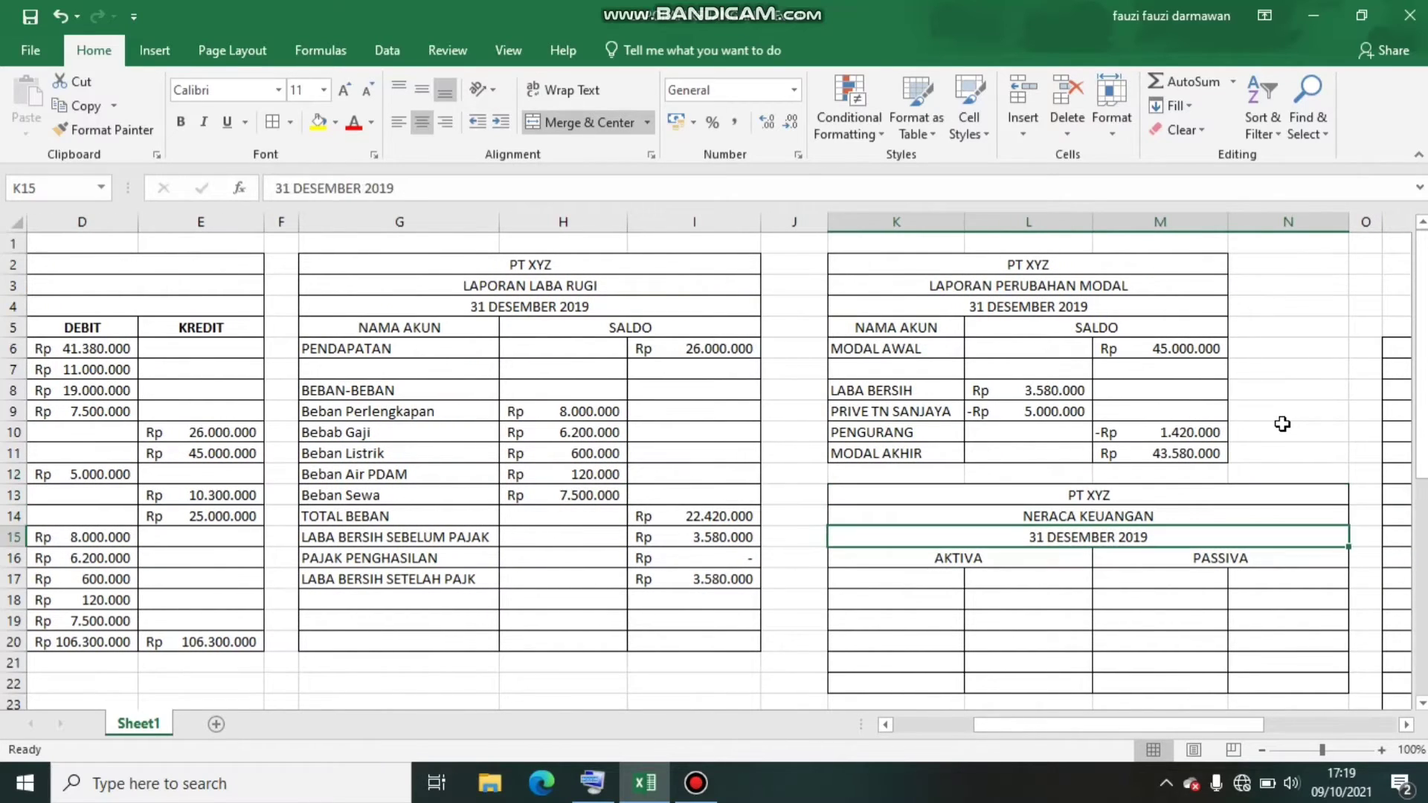
pyautogui.press('Down')
pyautogui.press('Down')
pyautogui.press('Down')
pyautogui.press('Down')
pyautogui.press('Down')
pyautogui.press('Down')
pyautogui.press('Down')
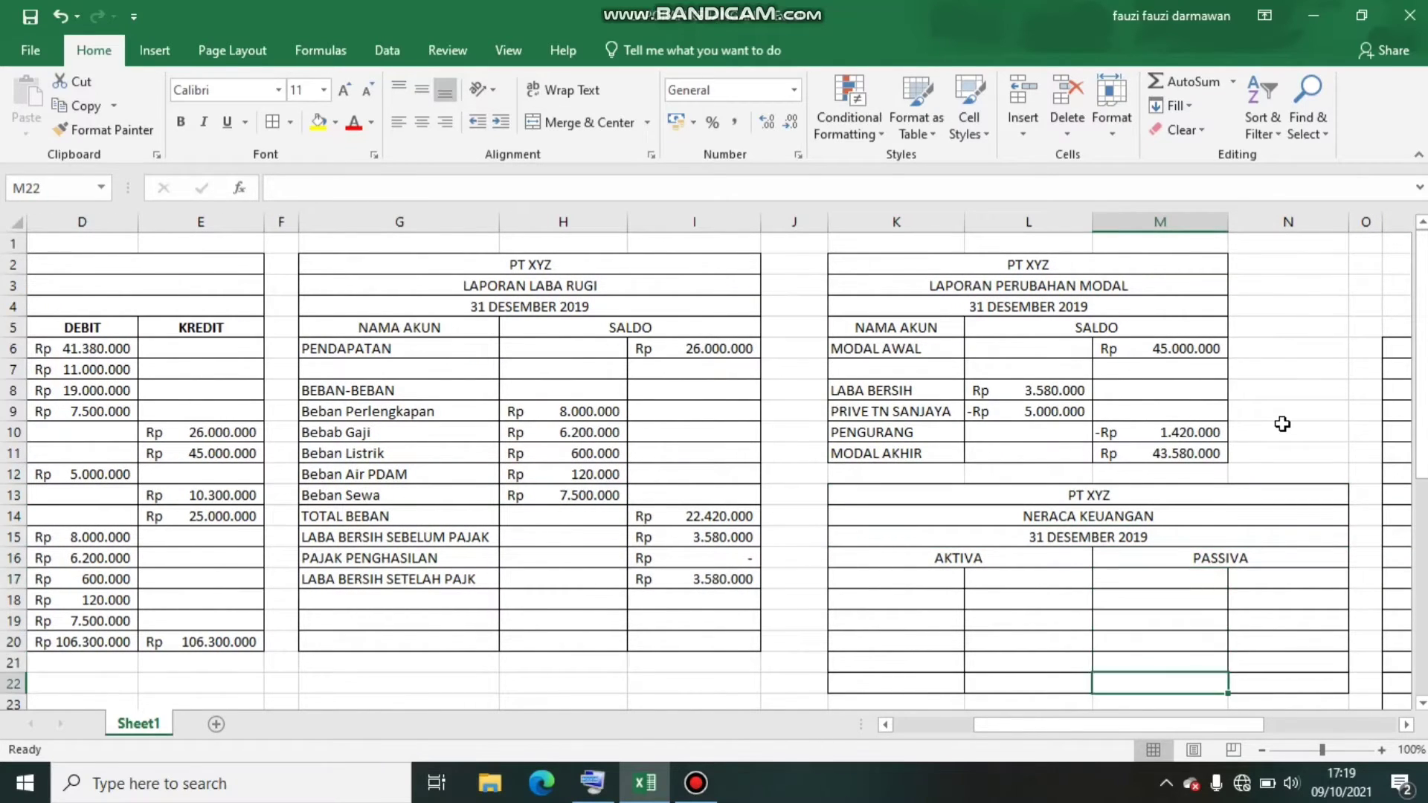
pyautogui.press('Down')
pyautogui.press('Down')
pyautogui.press('Down')
pyautogui.press('Down')
pyautogui.press('Down')
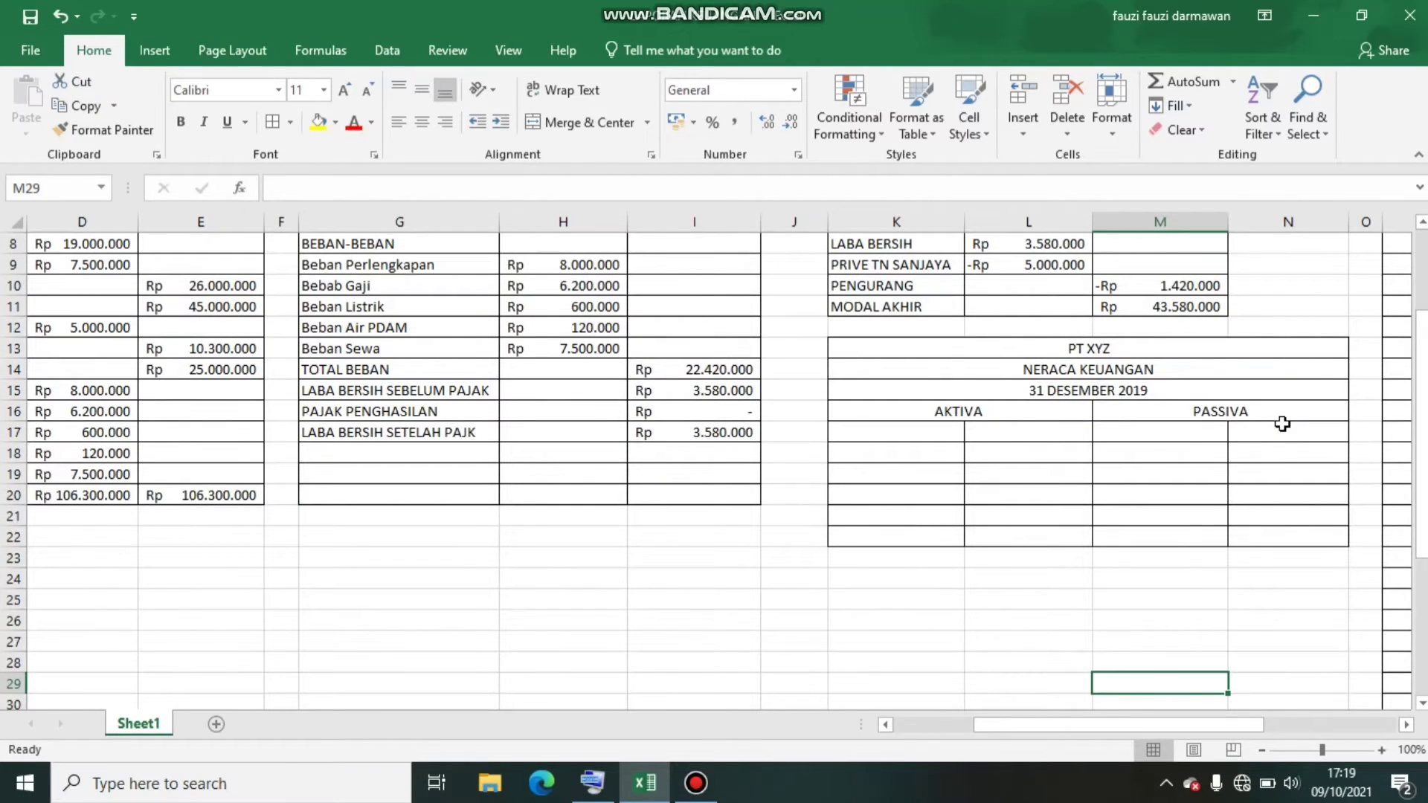
pyautogui.click(939, 408)
pyautogui.click(1214, 409)
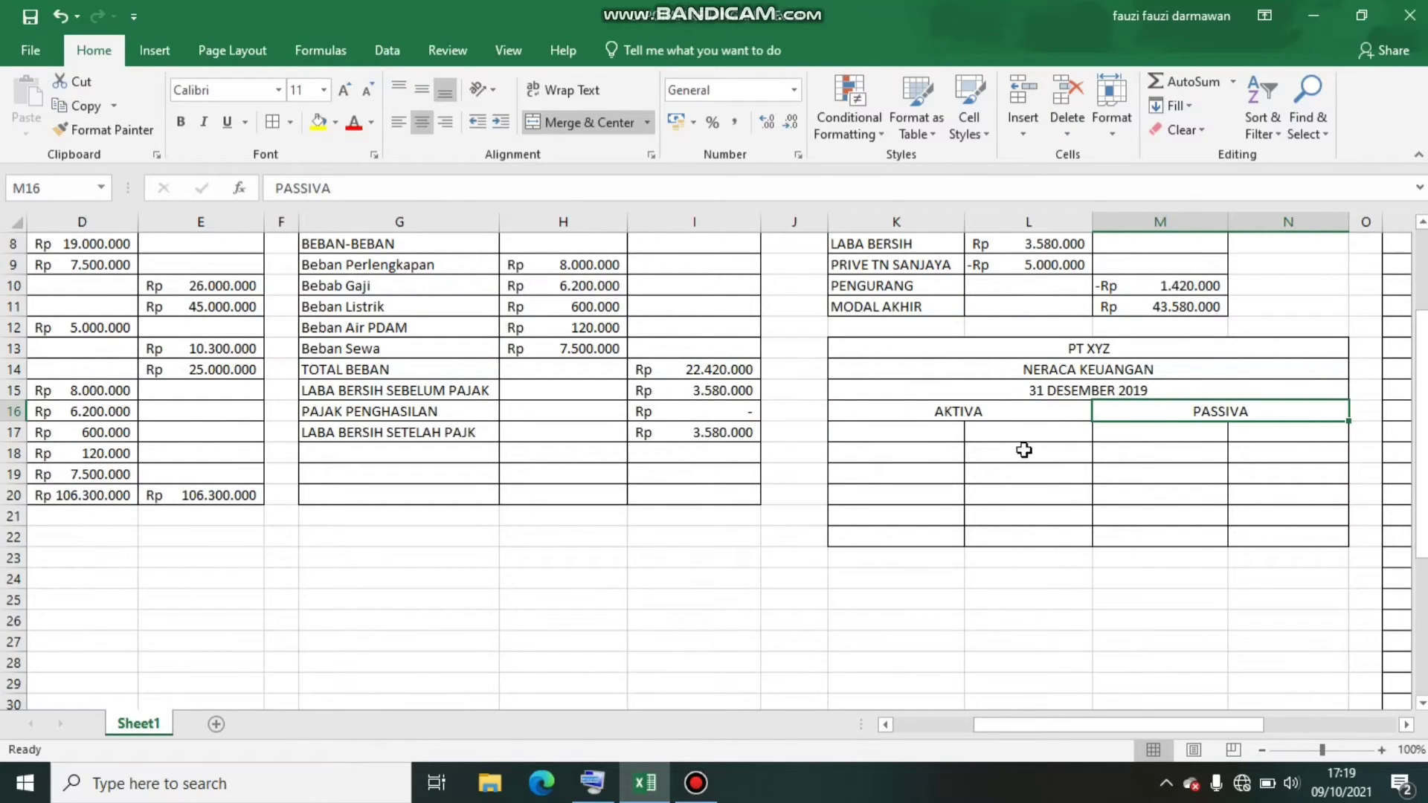
pyautogui.click(1214, 446)
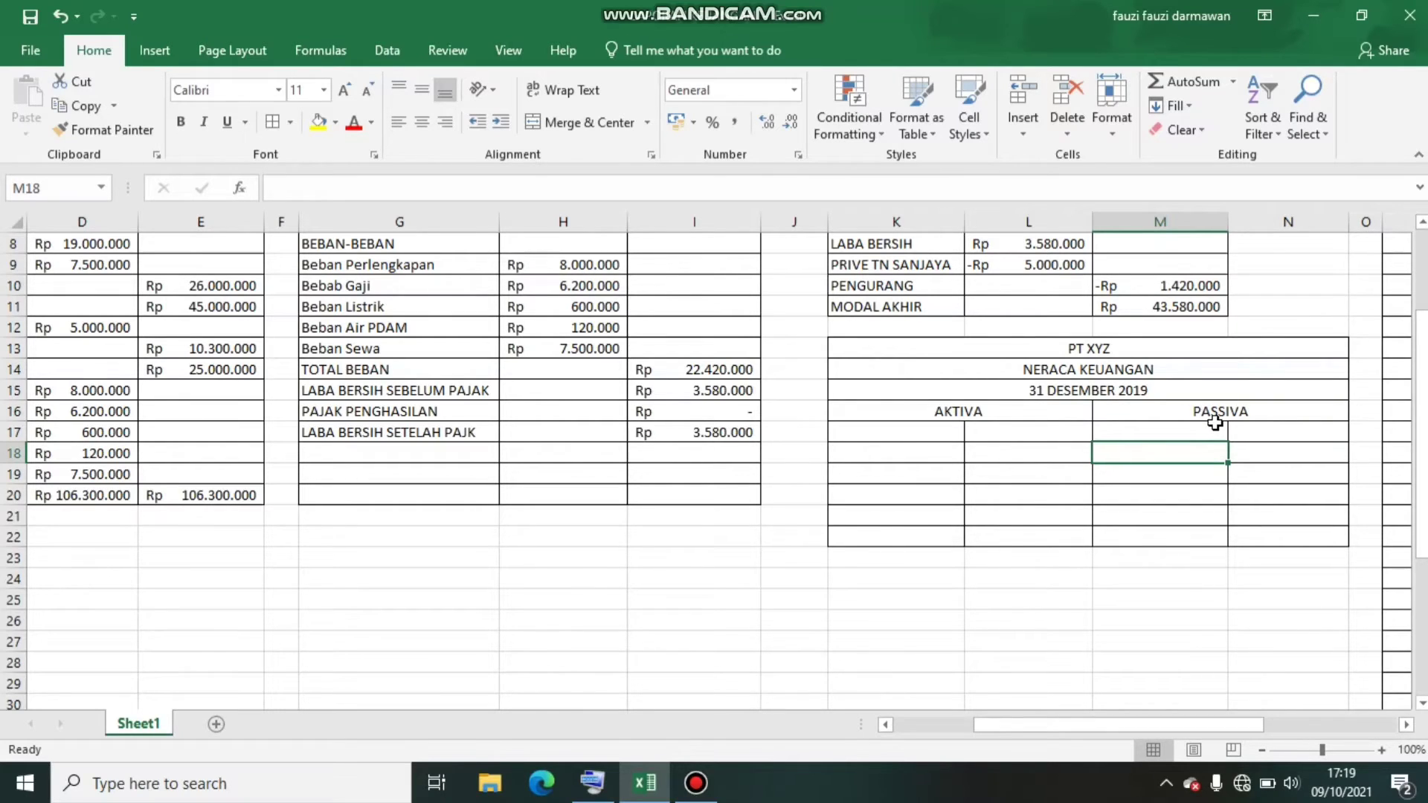
pyautogui.click(1214, 424)
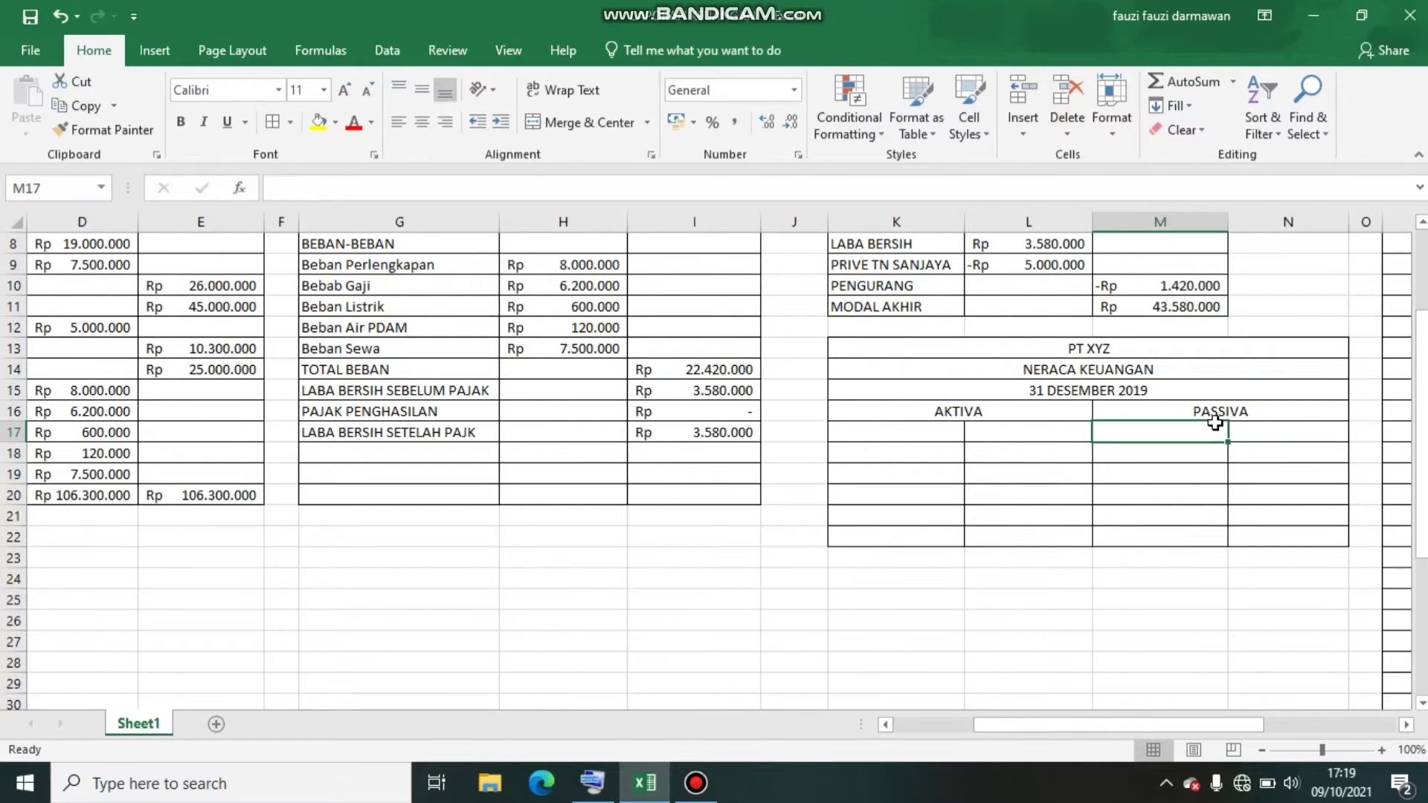
# List the asset accounts KAS, PIUTANG USAHA and PERLENGKAPAN in K17:K19 under AKTIVA
pyautogui.click(867, 429)
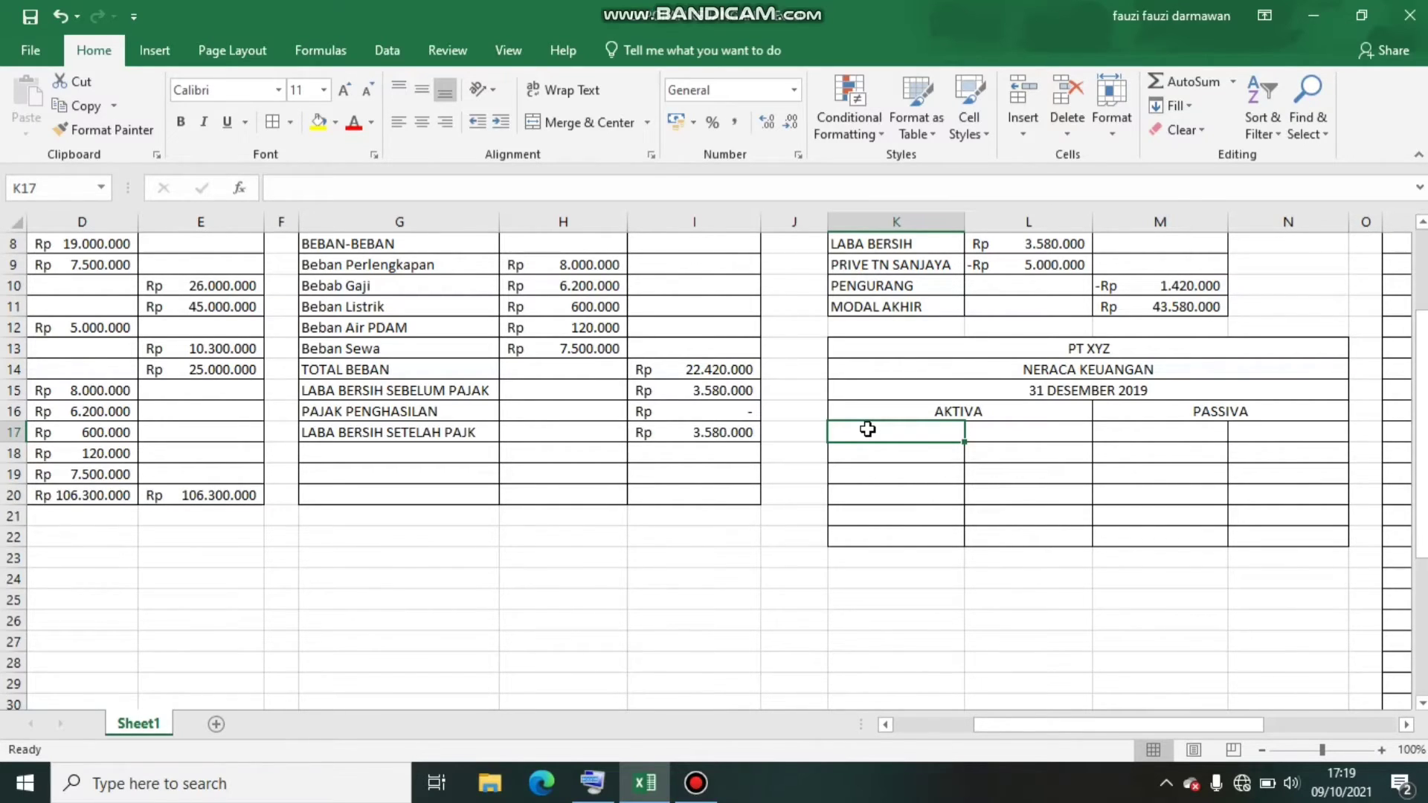
pyautogui.write('KAS')
pyautogui.press('Return')
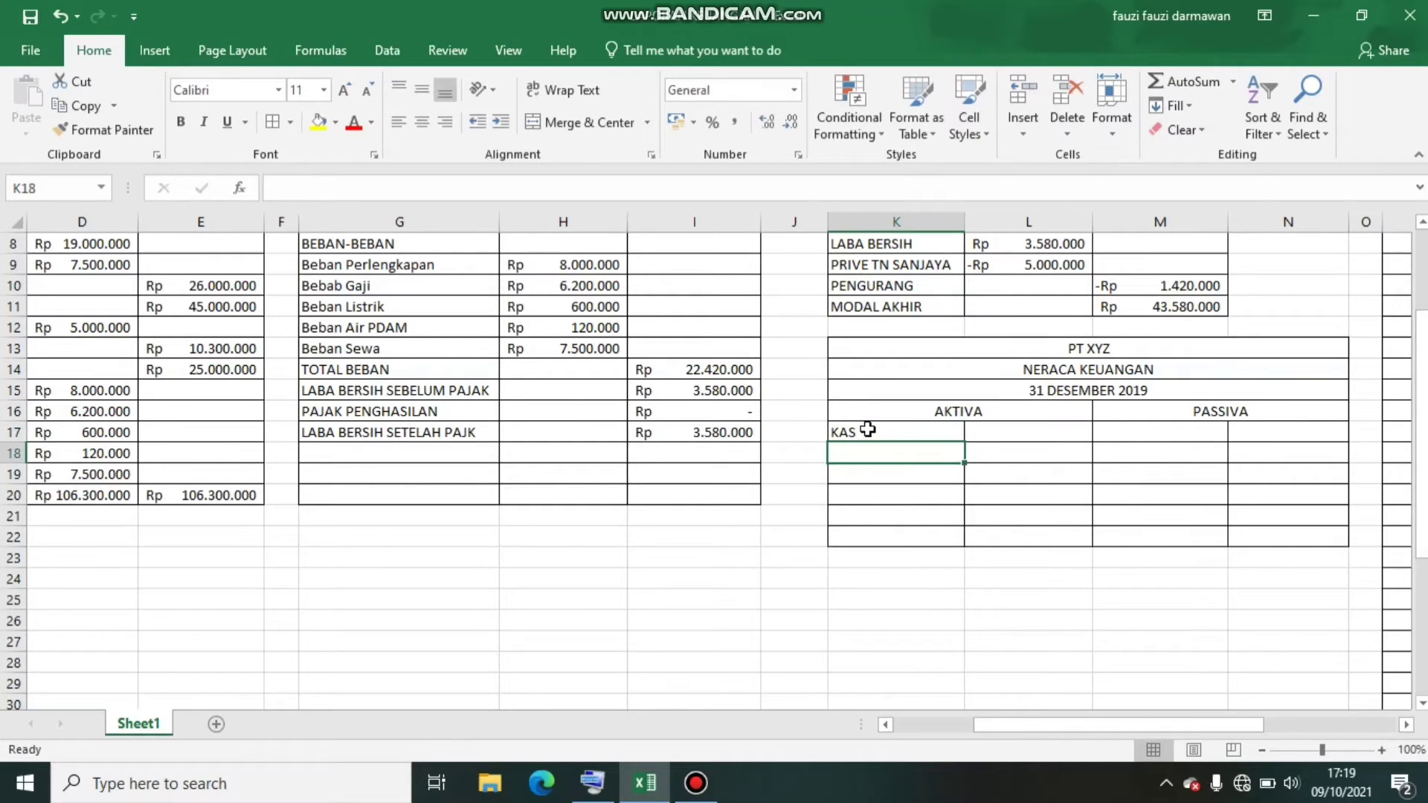
pyautogui.write('PITAN')
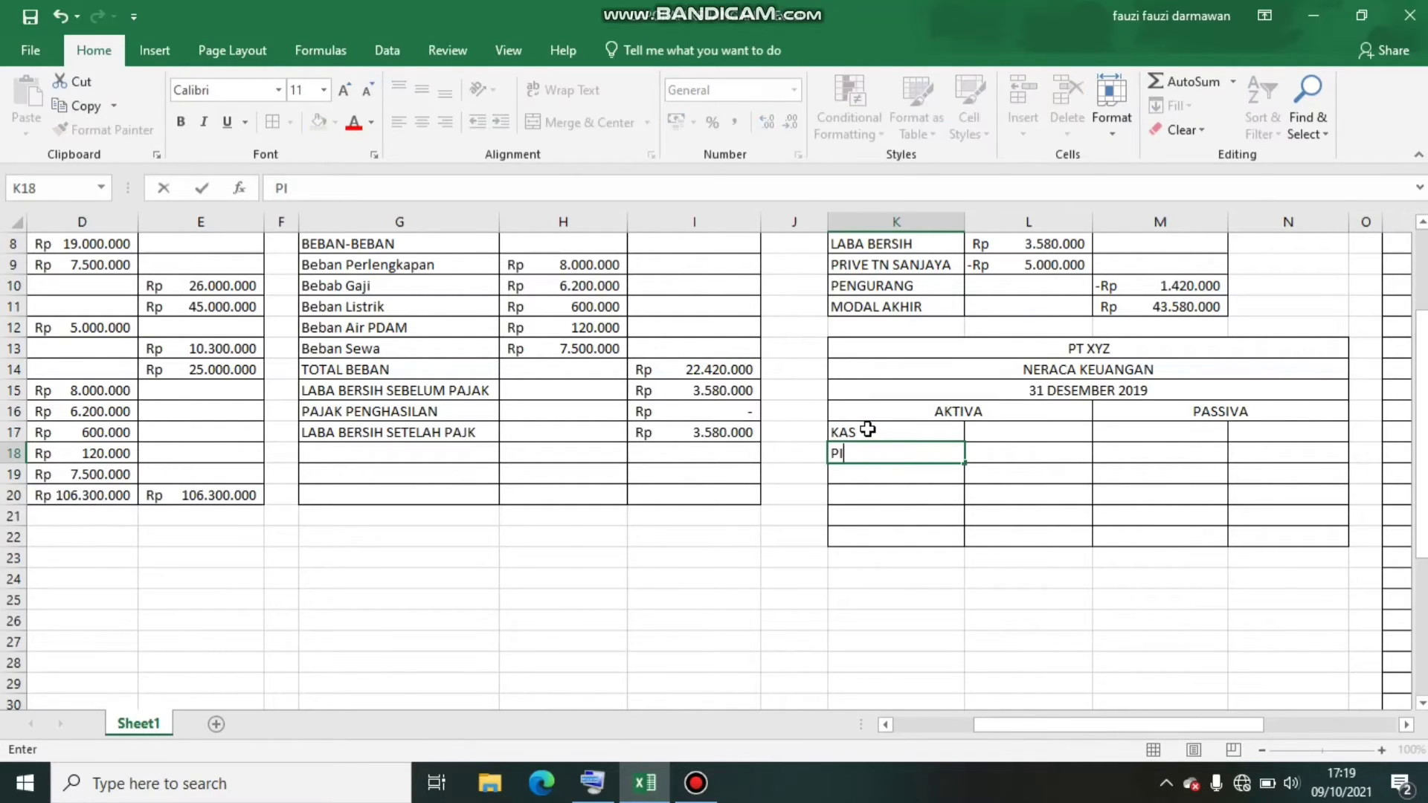
pyautogui.press('BackSpace')
pyautogui.press('BackSpace')
pyautogui.press('BackSpace')
pyautogui.write('UTANG USAHA')
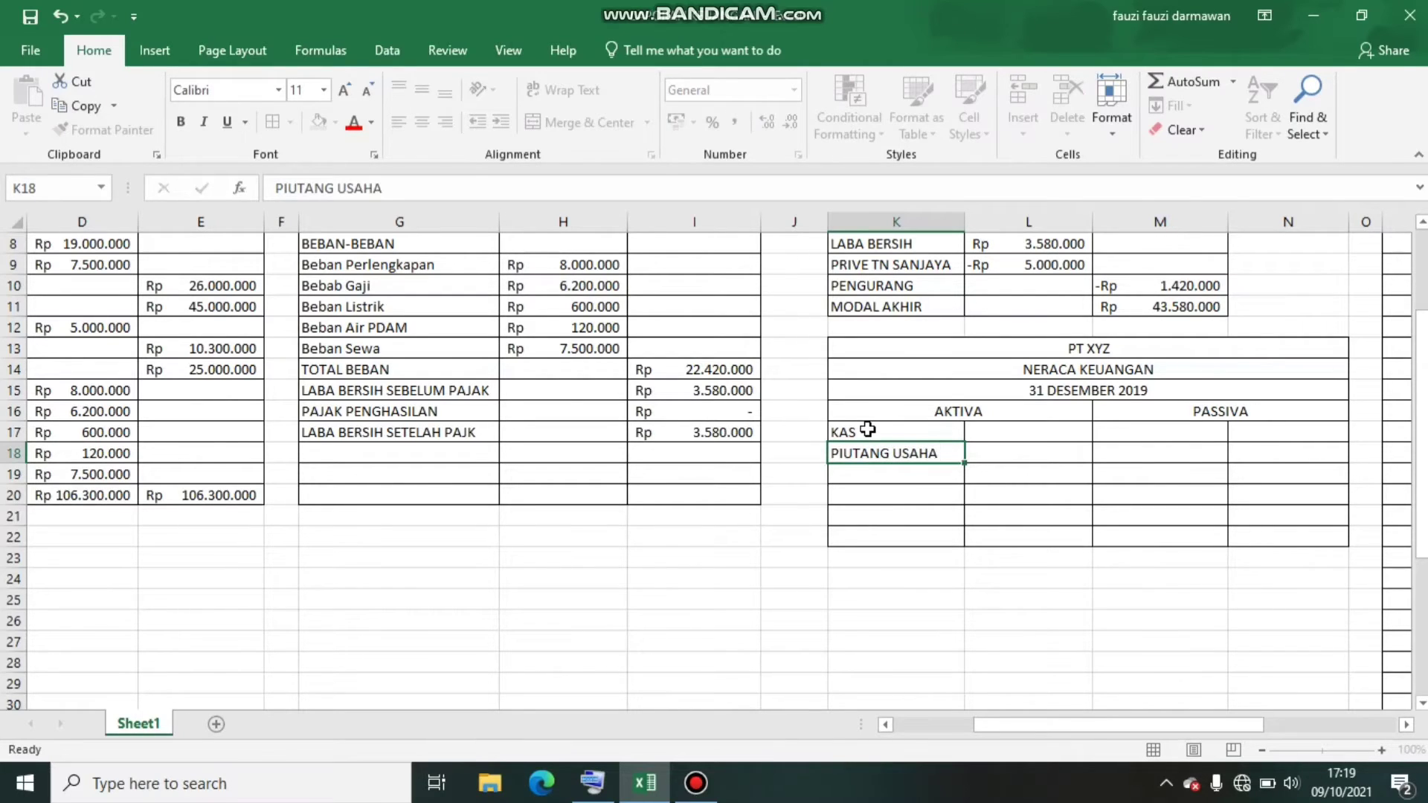
pyautogui.press('Return')
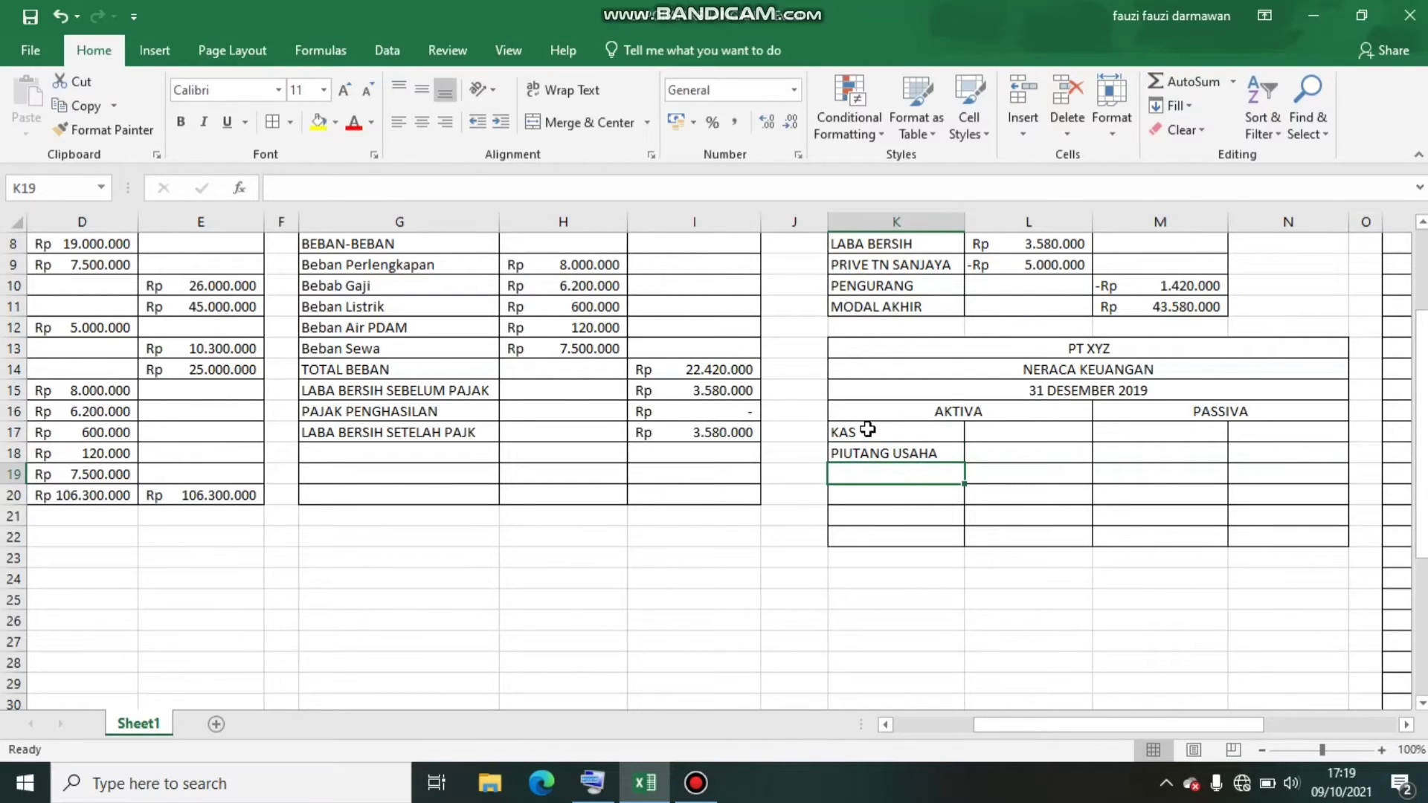
pyautogui.write('PERLENGKA')
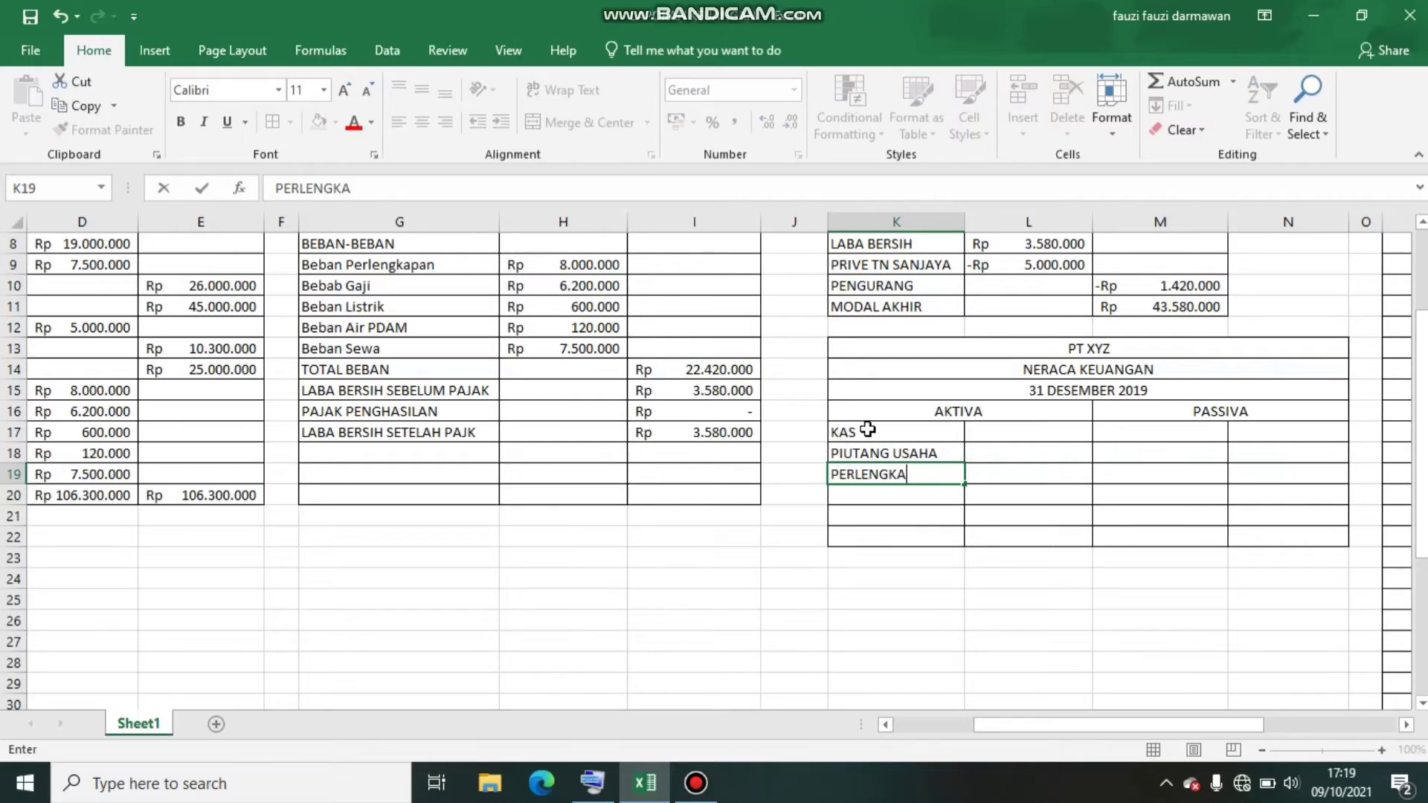
pyautogui.write('PAN')
pyautogui.press('Return')
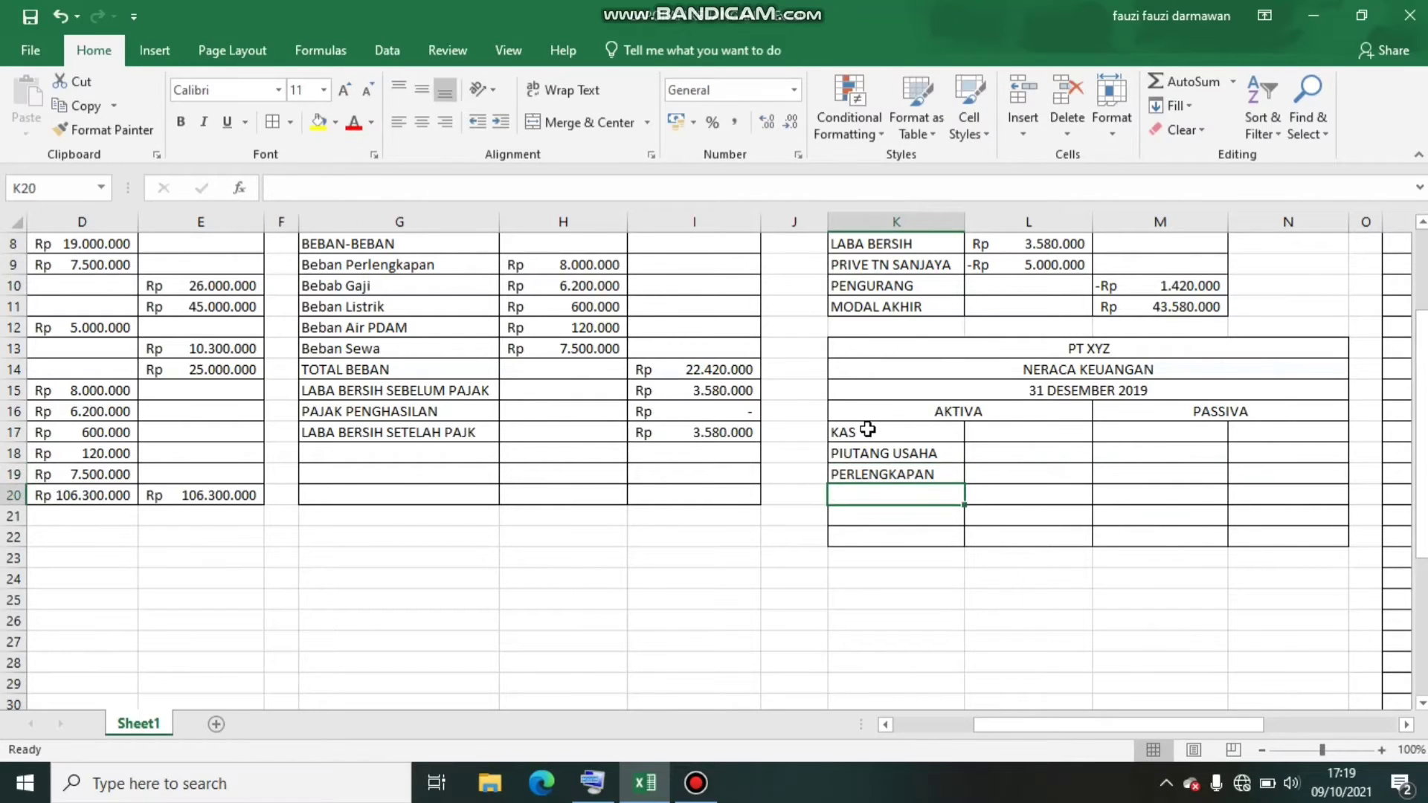
# Enter the account SEWA DIBAYAR DIMUKA in K20 and widen column K to fit the label
pyautogui.write('SEWA D')
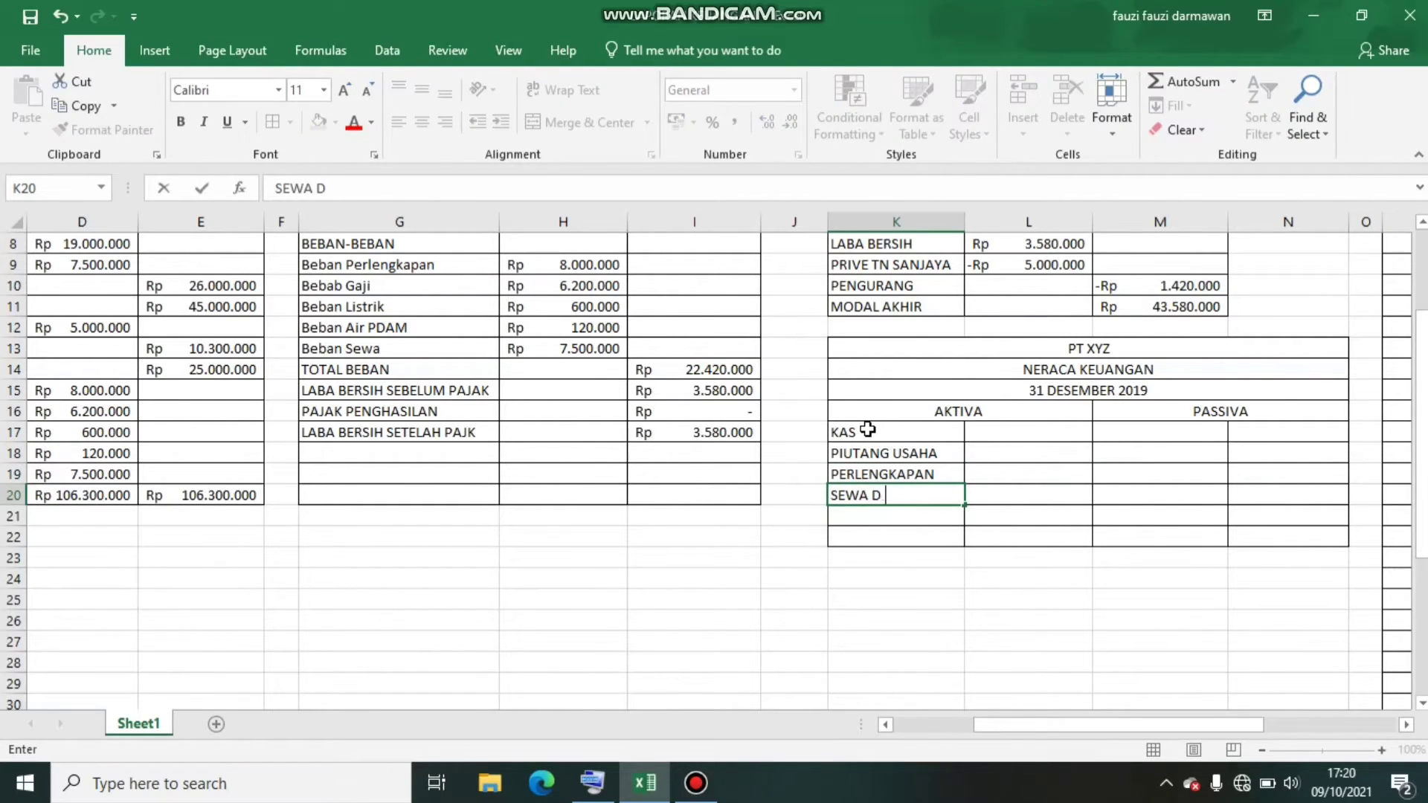
pyautogui.write('IBAYAR DIMUKA')
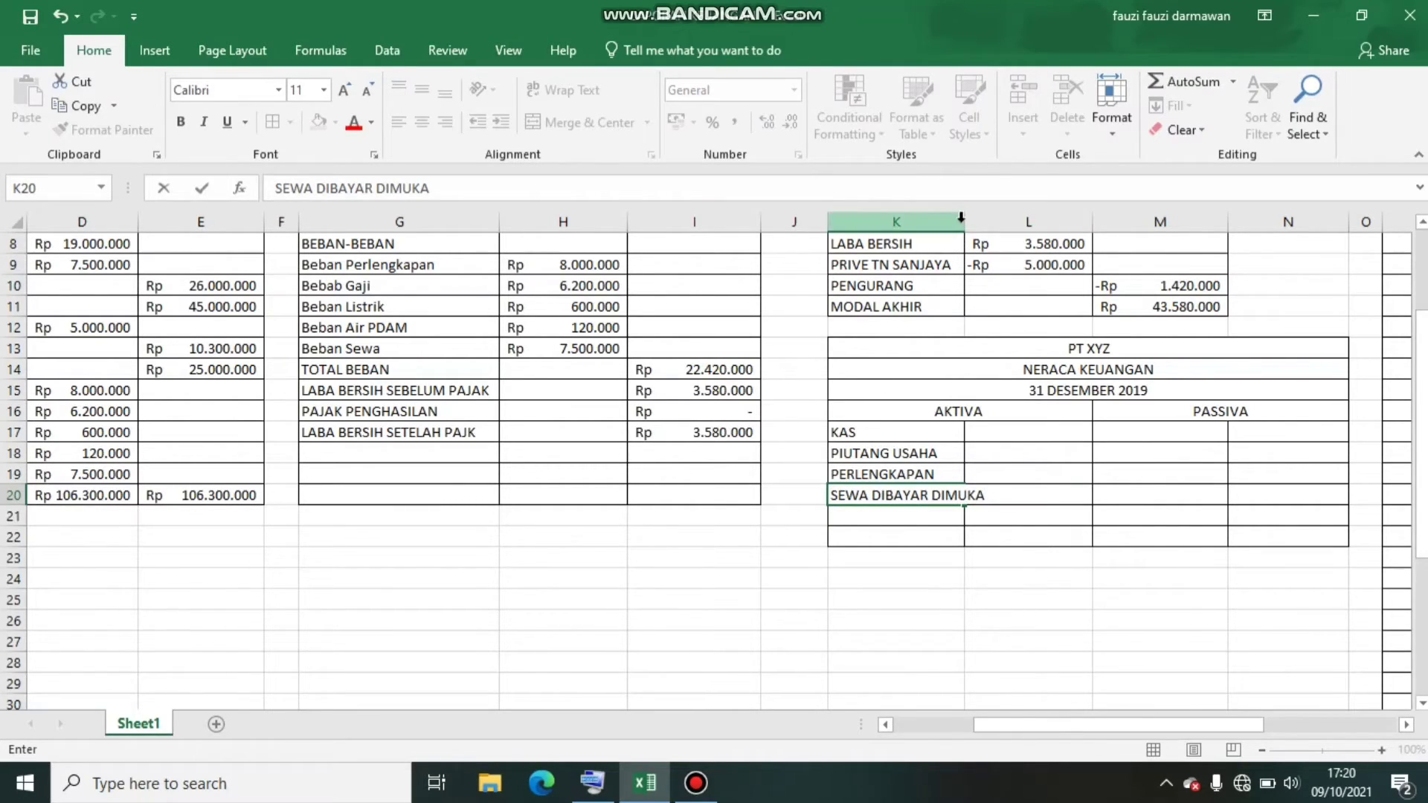
pyautogui.click(964, 247)
pyautogui.moveTo(964, 222); pyautogui.dragTo(988, 222)
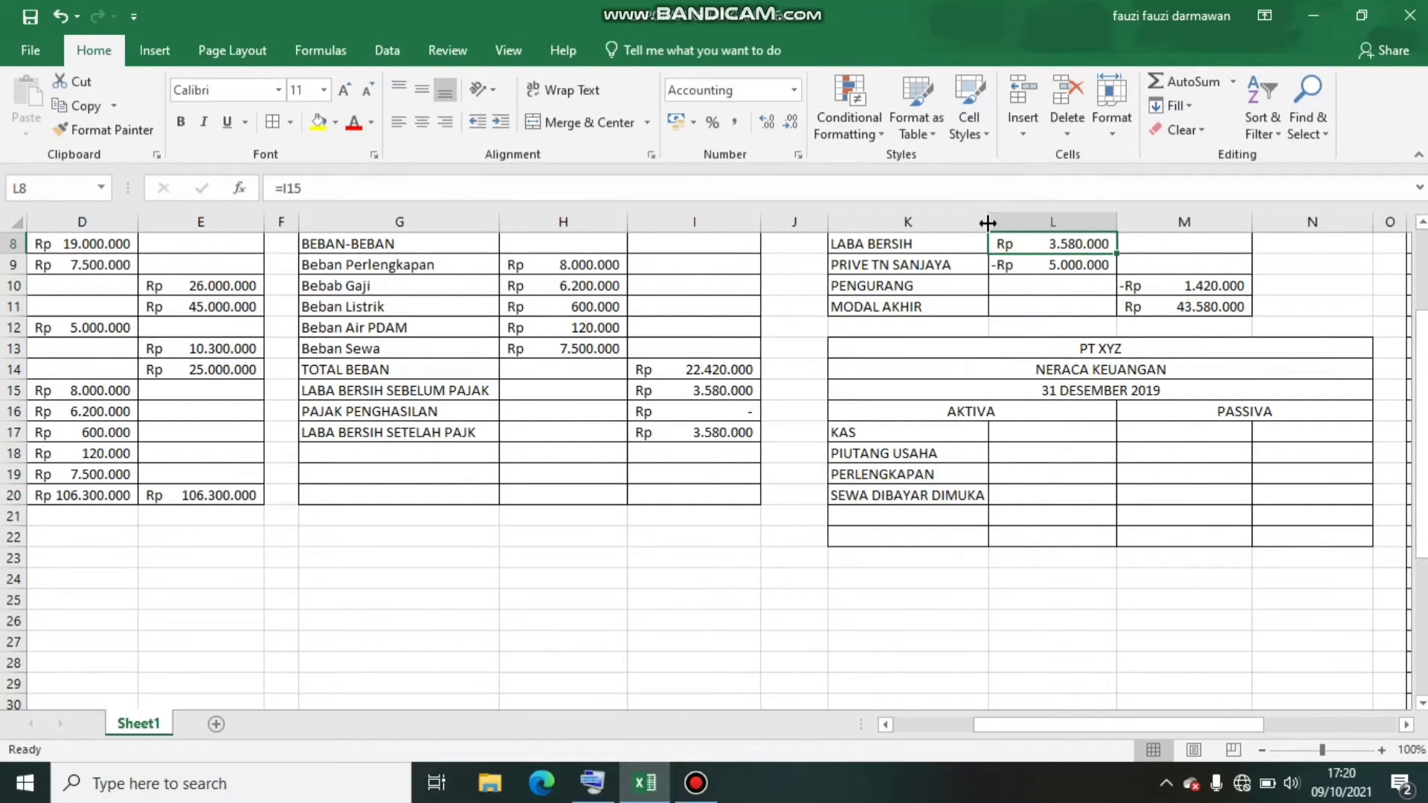
# Examine the account balances in the NERACA SALDO trial balance for the accounts listed under AKTIVA
pyautogui.click(1057, 451)
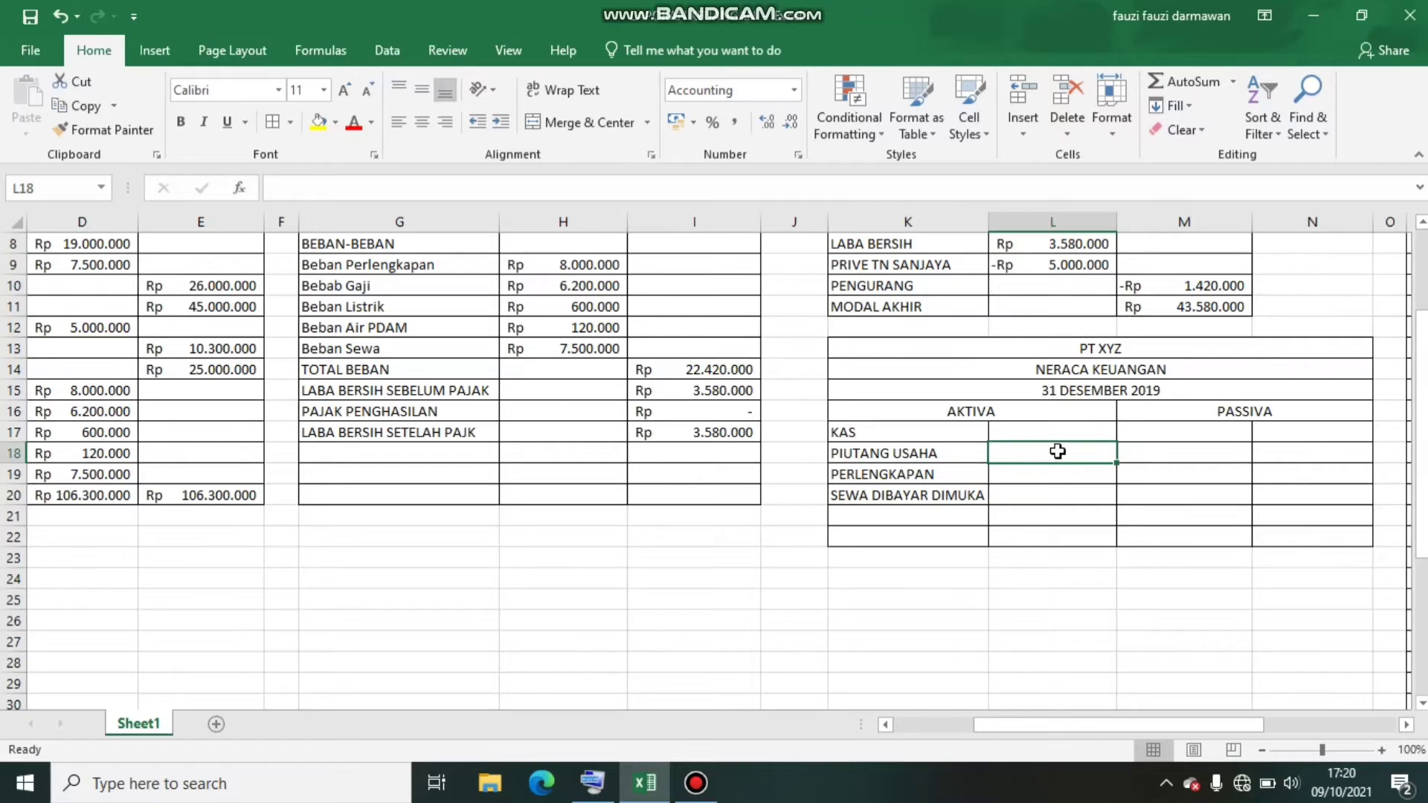
pyautogui.press('Up')
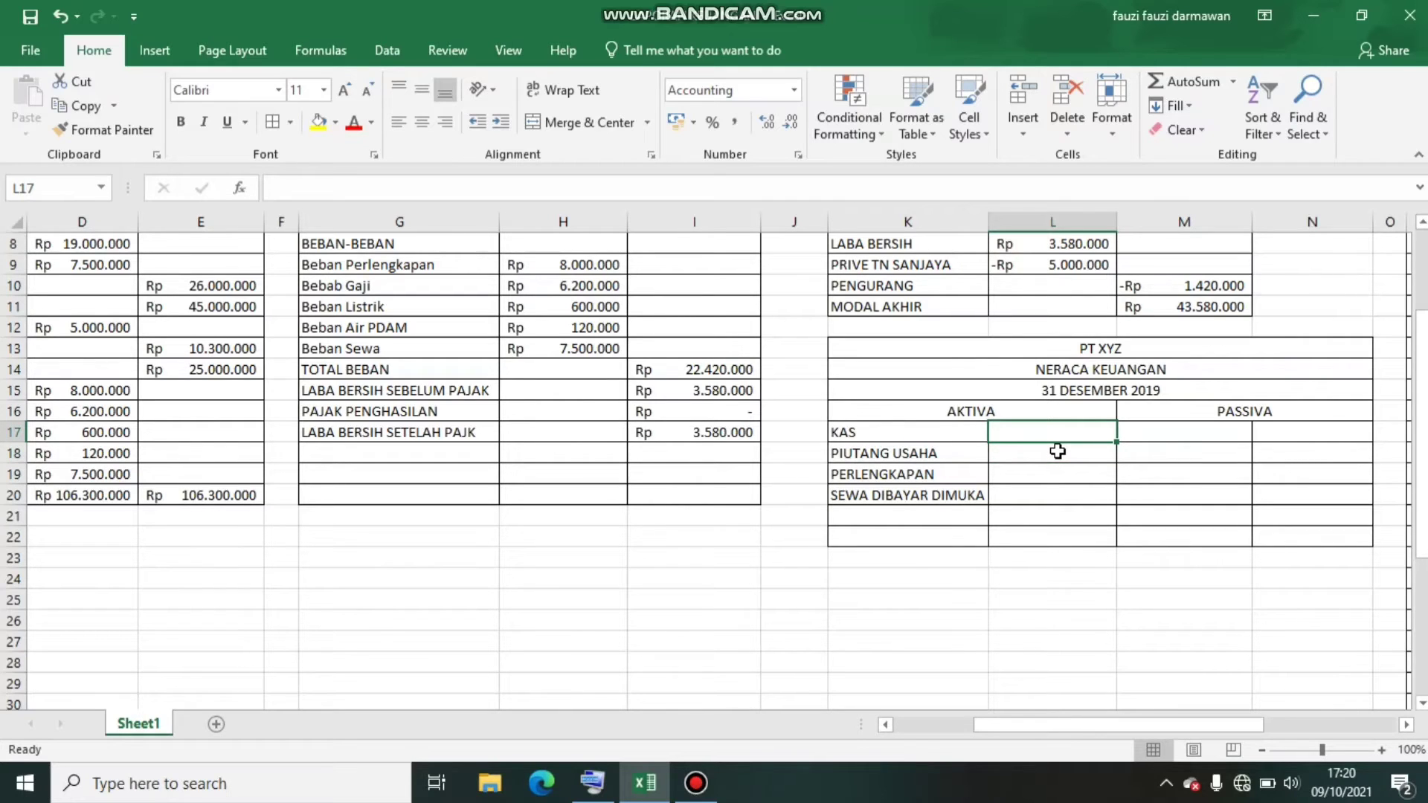
pyautogui.press('Left')
pyautogui.press('Left')
pyautogui.press('Left')
pyautogui.press('Left')
pyautogui.press('Left')
pyautogui.press('Left')
pyautogui.press('Up')
pyautogui.press('Up')
pyautogui.press('Up')
pyautogui.press('Up')
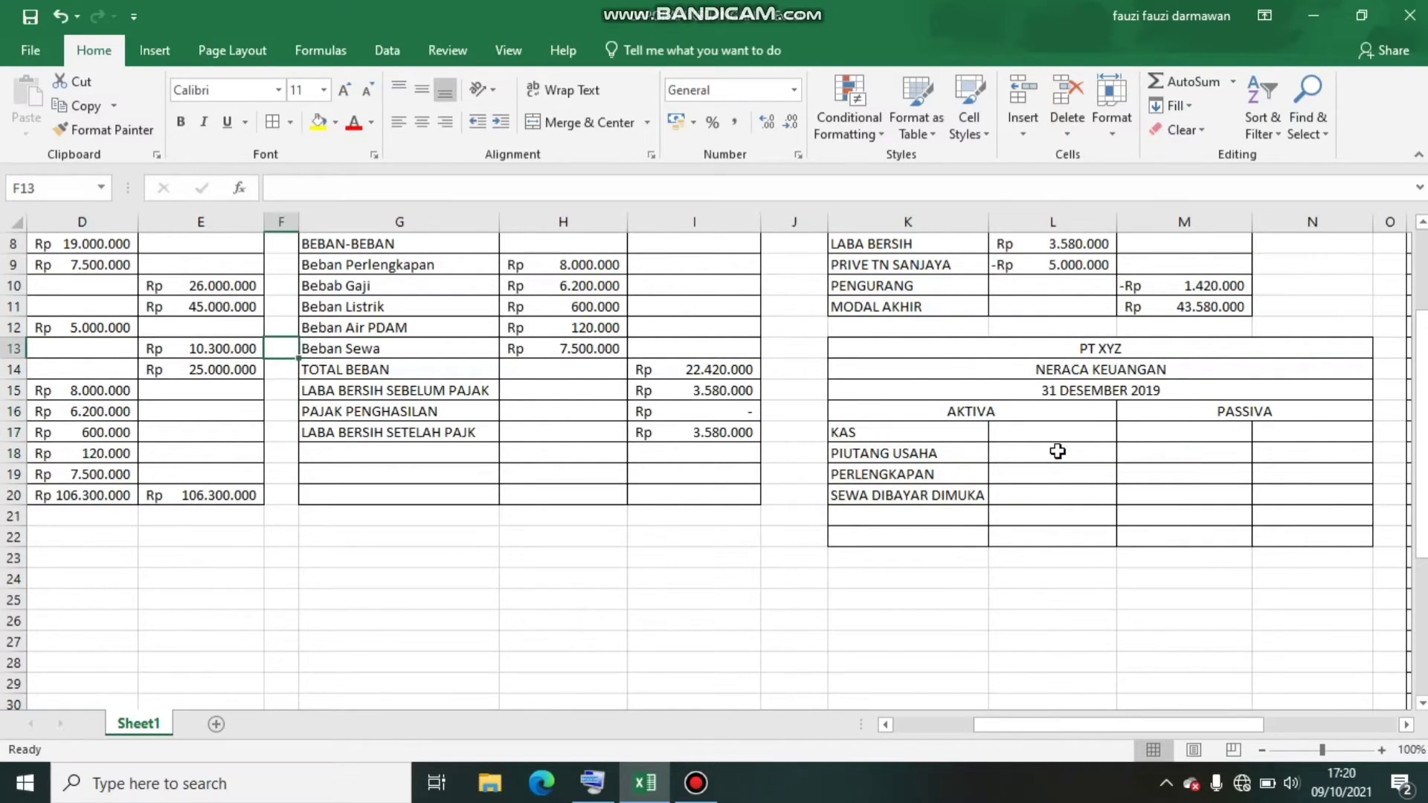
pyautogui.press('Left')
pyautogui.press('Left')
pyautogui.press('Left')
pyautogui.press('Left')
pyautogui.press('Left')
pyautogui.press('Up')
pyautogui.press('Up')
pyautogui.press('Up')
pyautogui.press('Up')
pyautogui.press('Up')
pyautogui.press('Up')
pyautogui.press('Up')
pyautogui.press('Up')
pyautogui.press('Up')
pyautogui.press('Up')
pyautogui.press('Up')
pyautogui.press('Up')
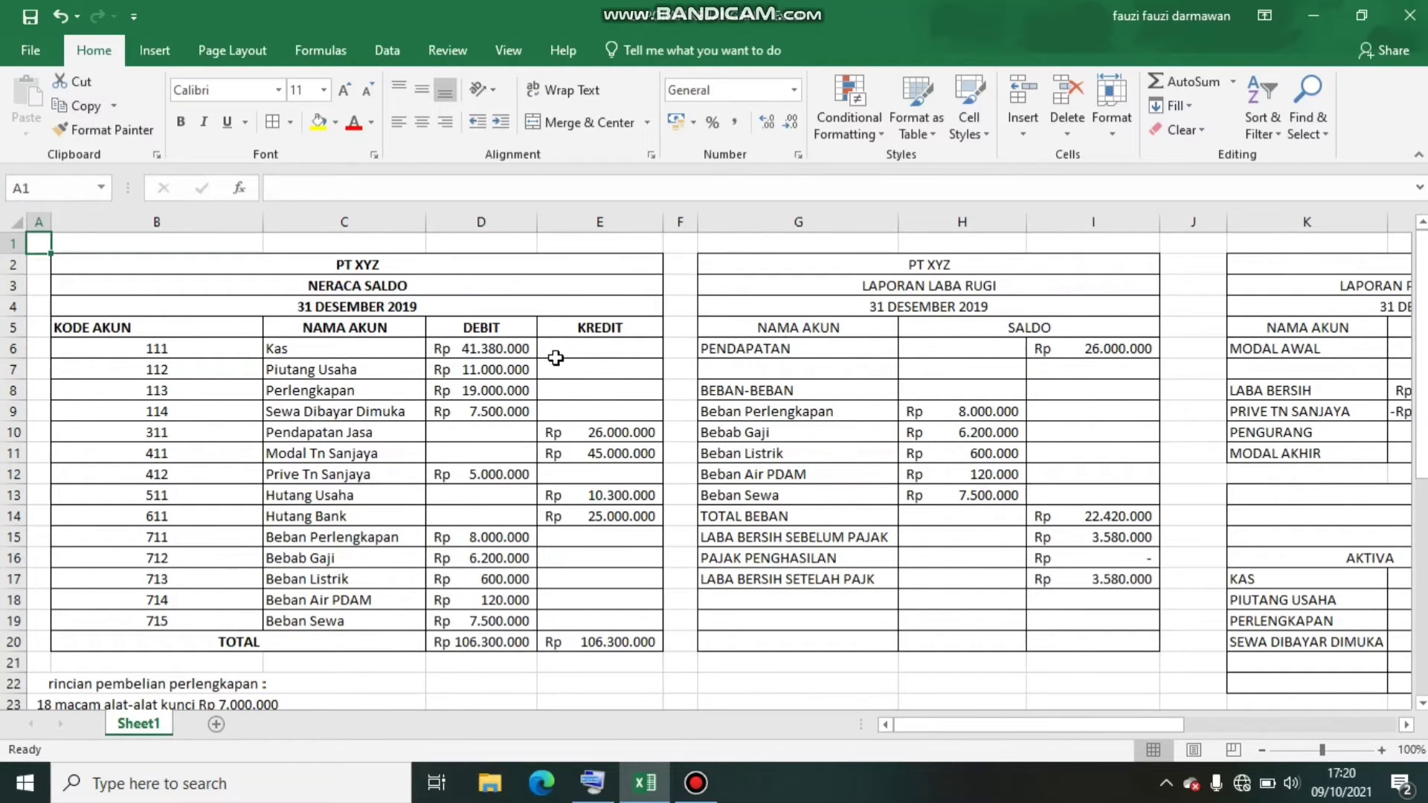
pyautogui.press('Right')
pyautogui.press('Right')
pyautogui.press('Right')
pyautogui.press('Right')
pyautogui.press('Right')
pyautogui.press('Right')
pyautogui.press('Right')
pyautogui.press('Right')
pyautogui.press('Right')
pyautogui.press('Right')
pyautogui.press('Right')
pyautogui.press('Right')
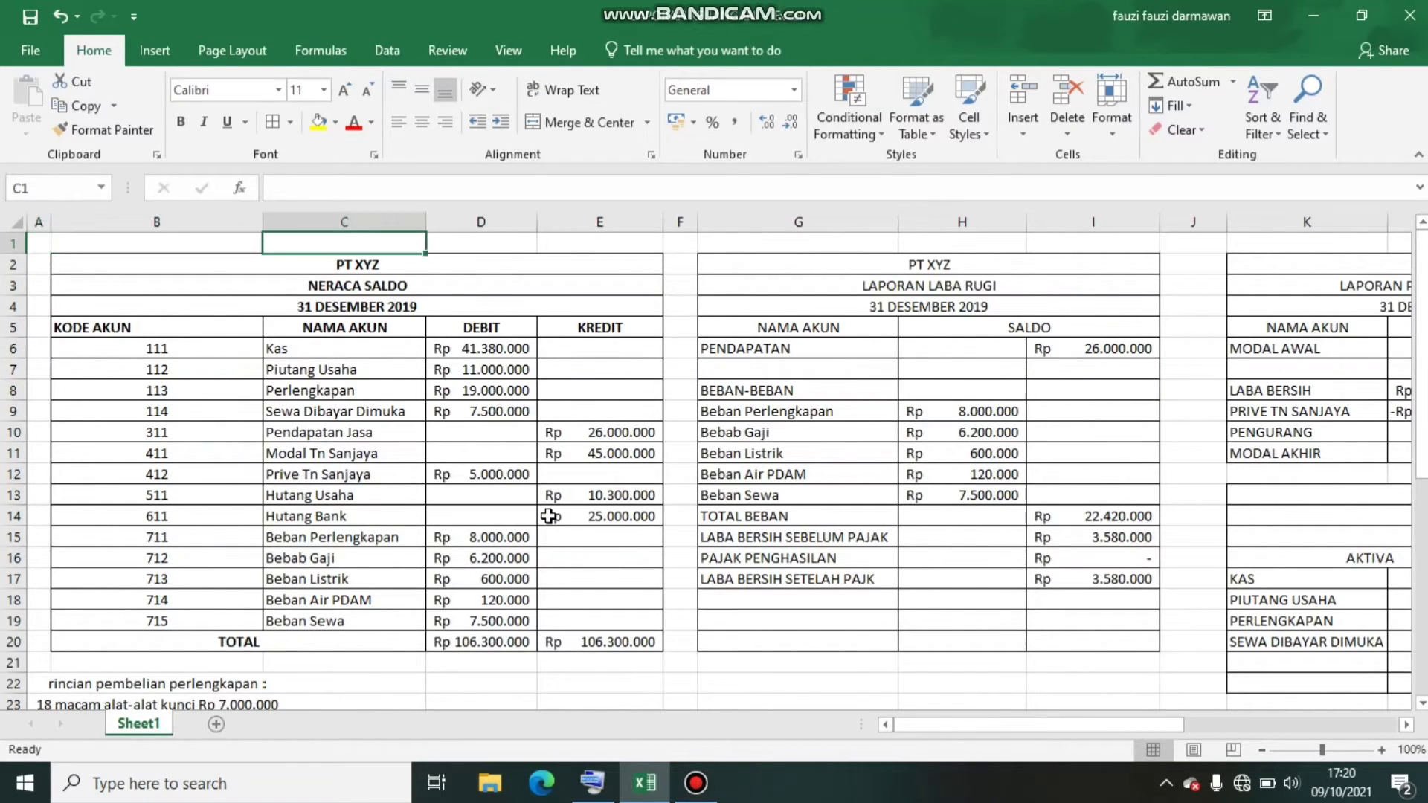
pyautogui.hscroll(2, 548, 516)
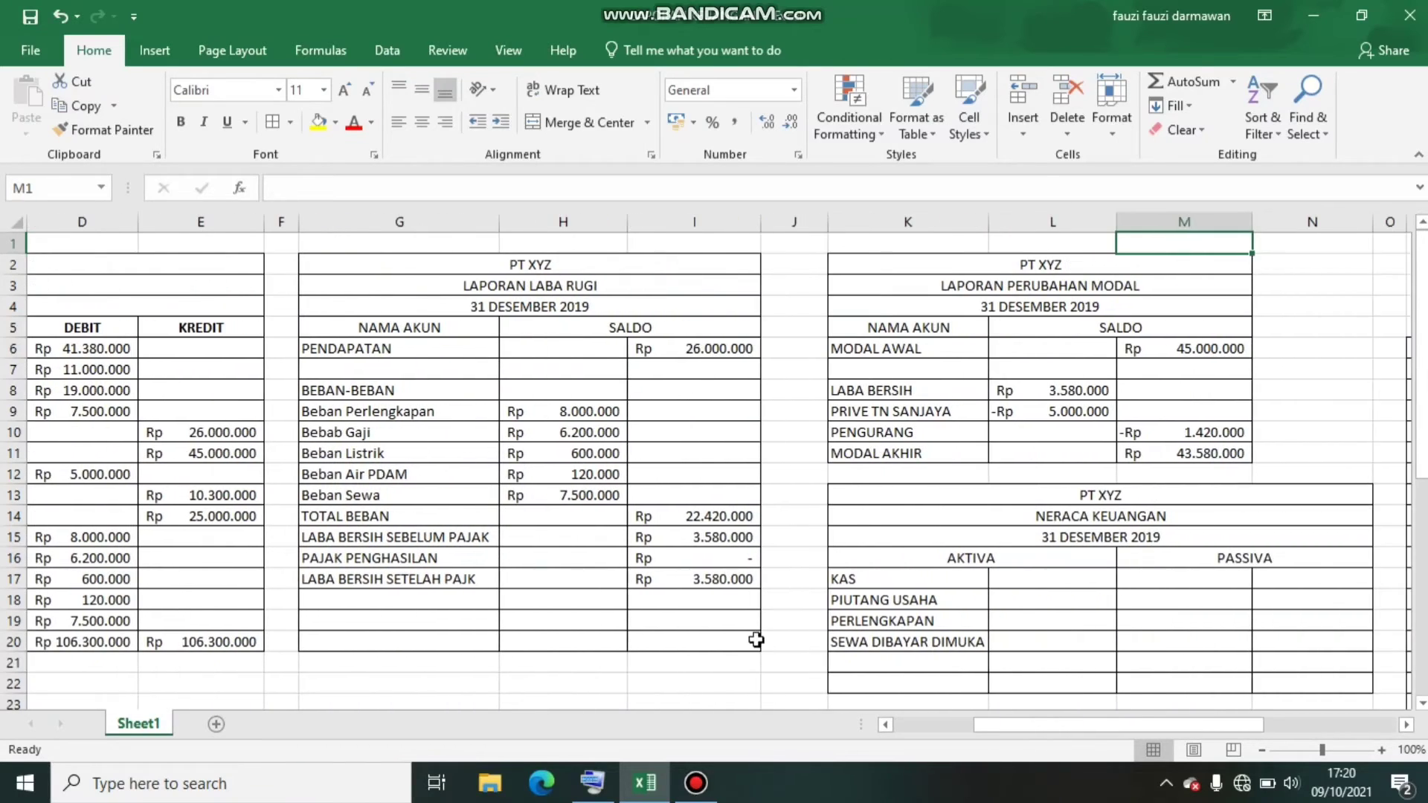
# Enter 41380000 as the KAS amount in L17 of the balance sheet
pyautogui.click(1011, 577)
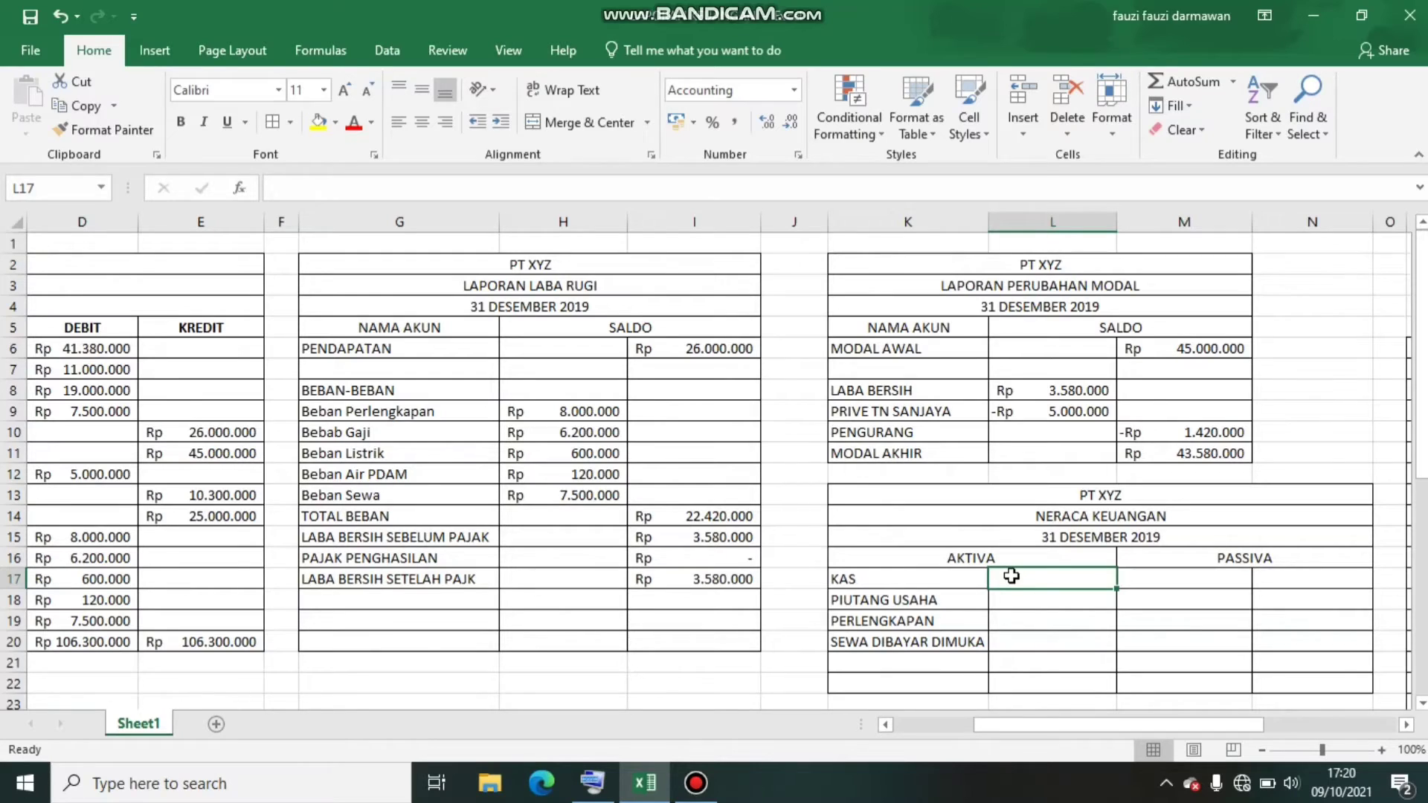
pyautogui.write('41')
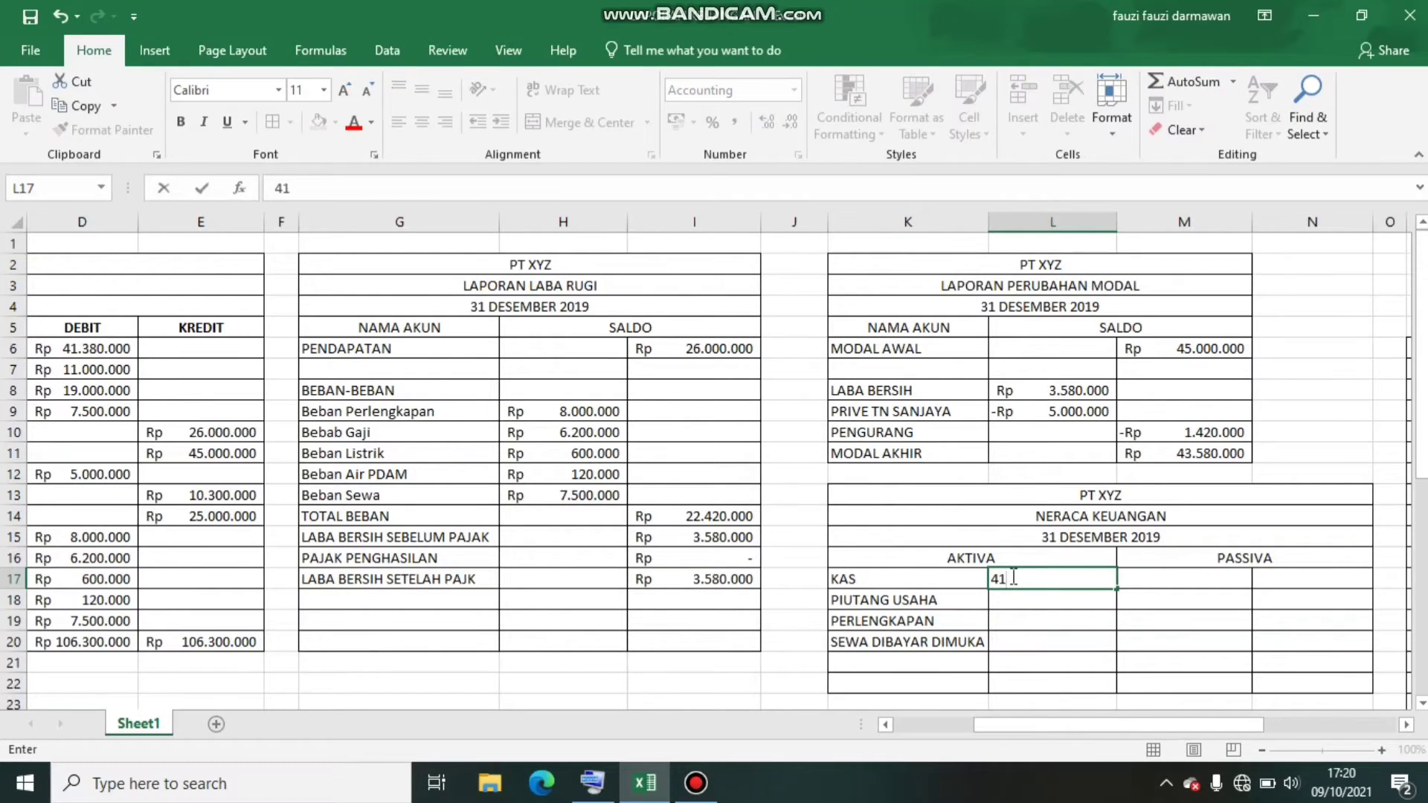
pyautogui.write('380000')
pyautogui.press('Return')
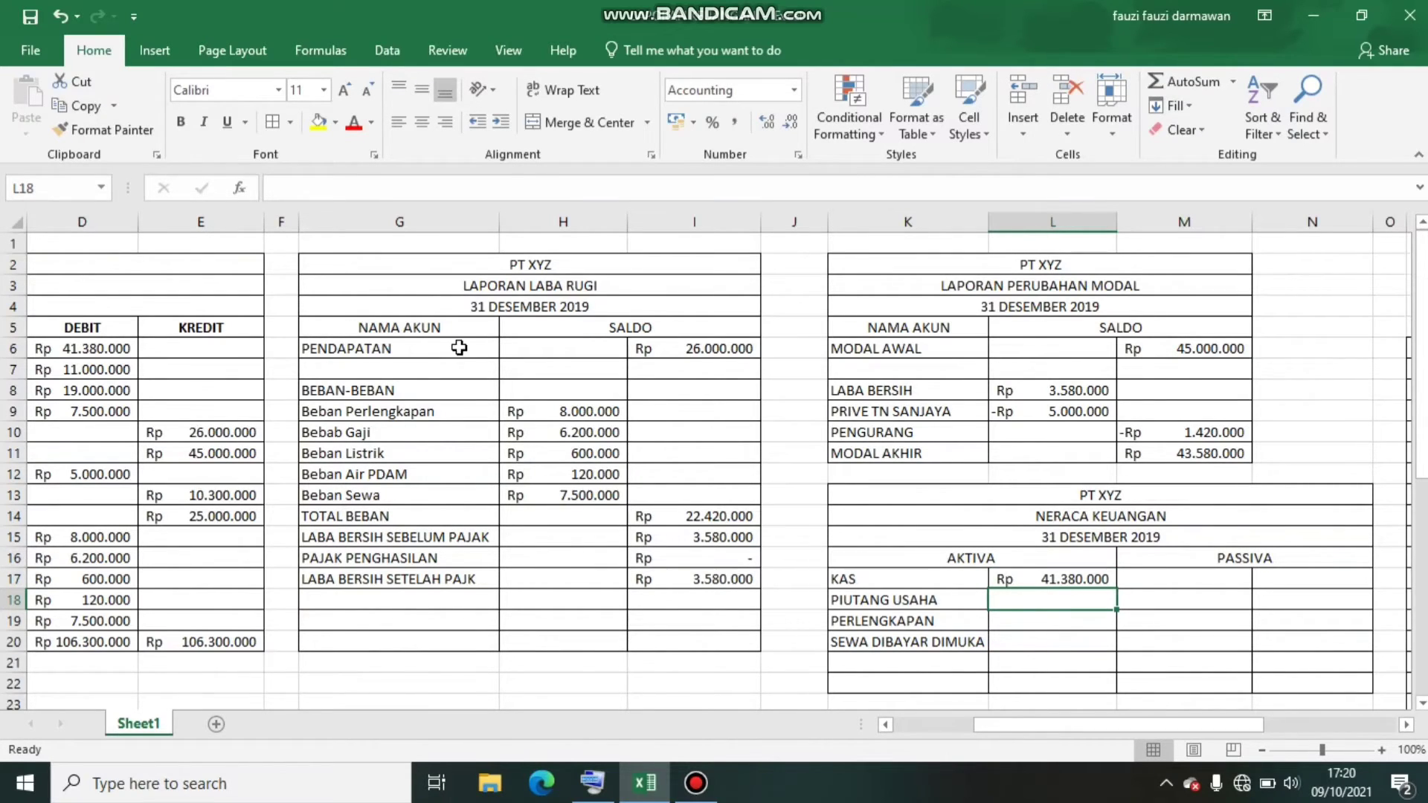
# Link the PIUTANG USAHA, PERLENGKAPAN and SEWA DIBAYAR DIMUKA amounts in L18:L20 to trial balance cells D7, D8 and D9
pyautogui.write('=')
pyautogui.click(107, 369)
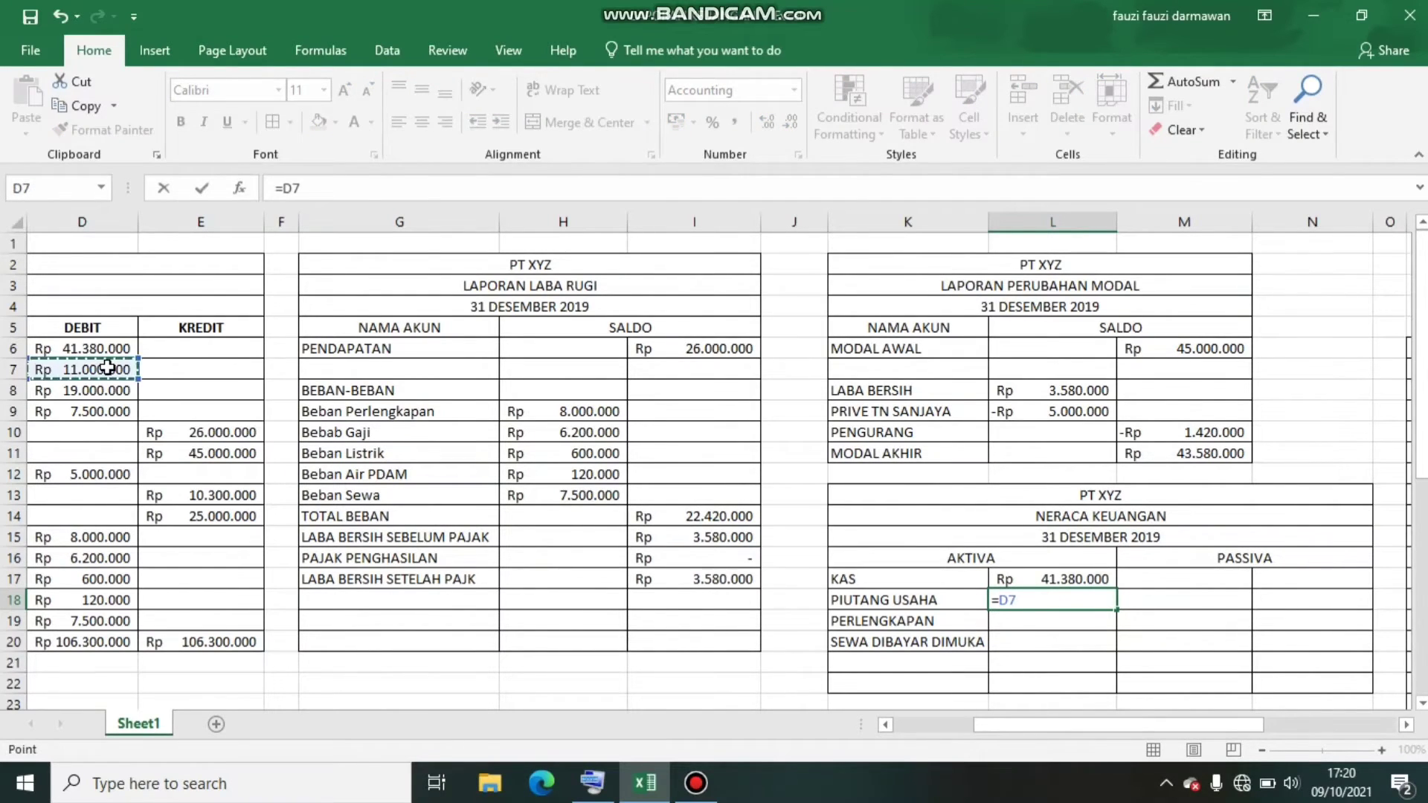
pyautogui.press('Return')
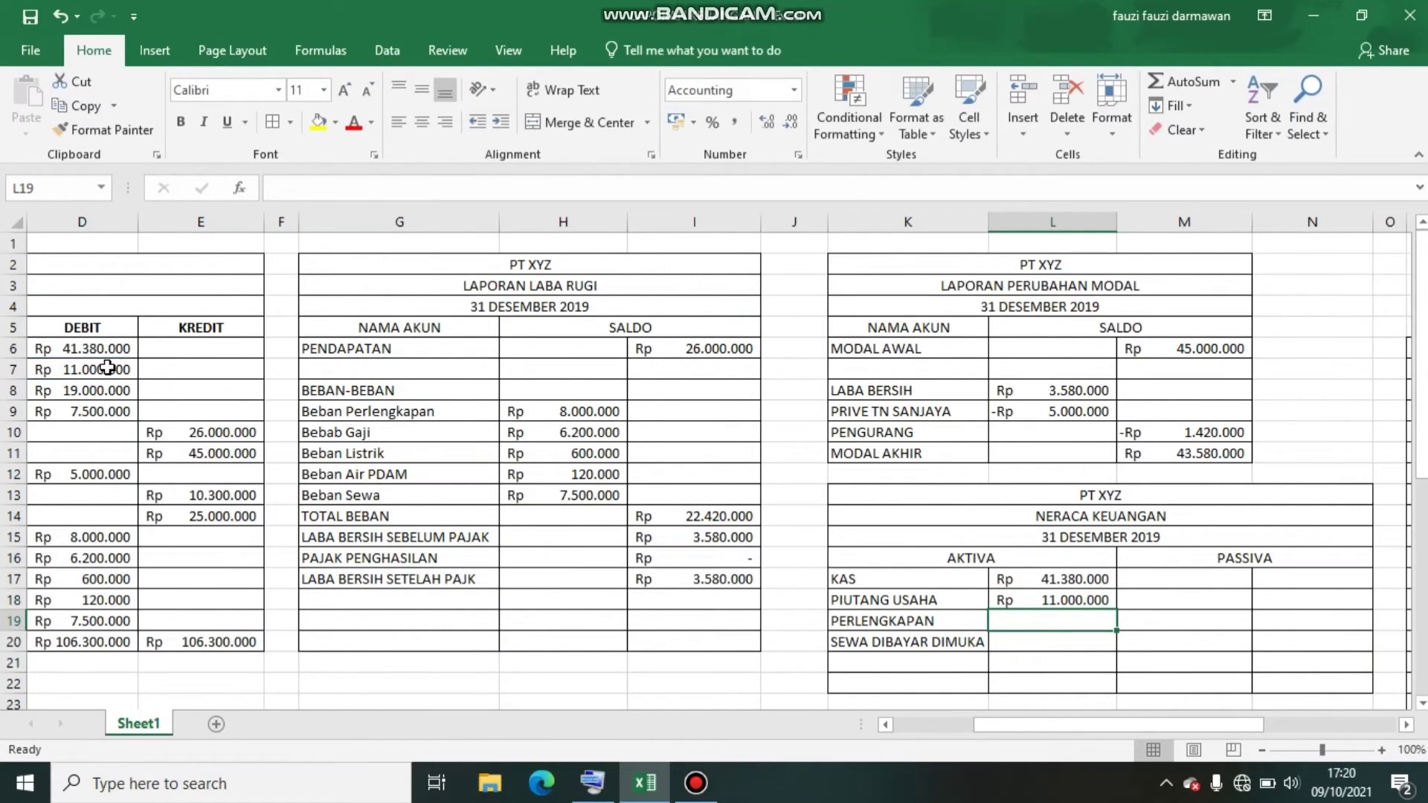
pyautogui.write('=')
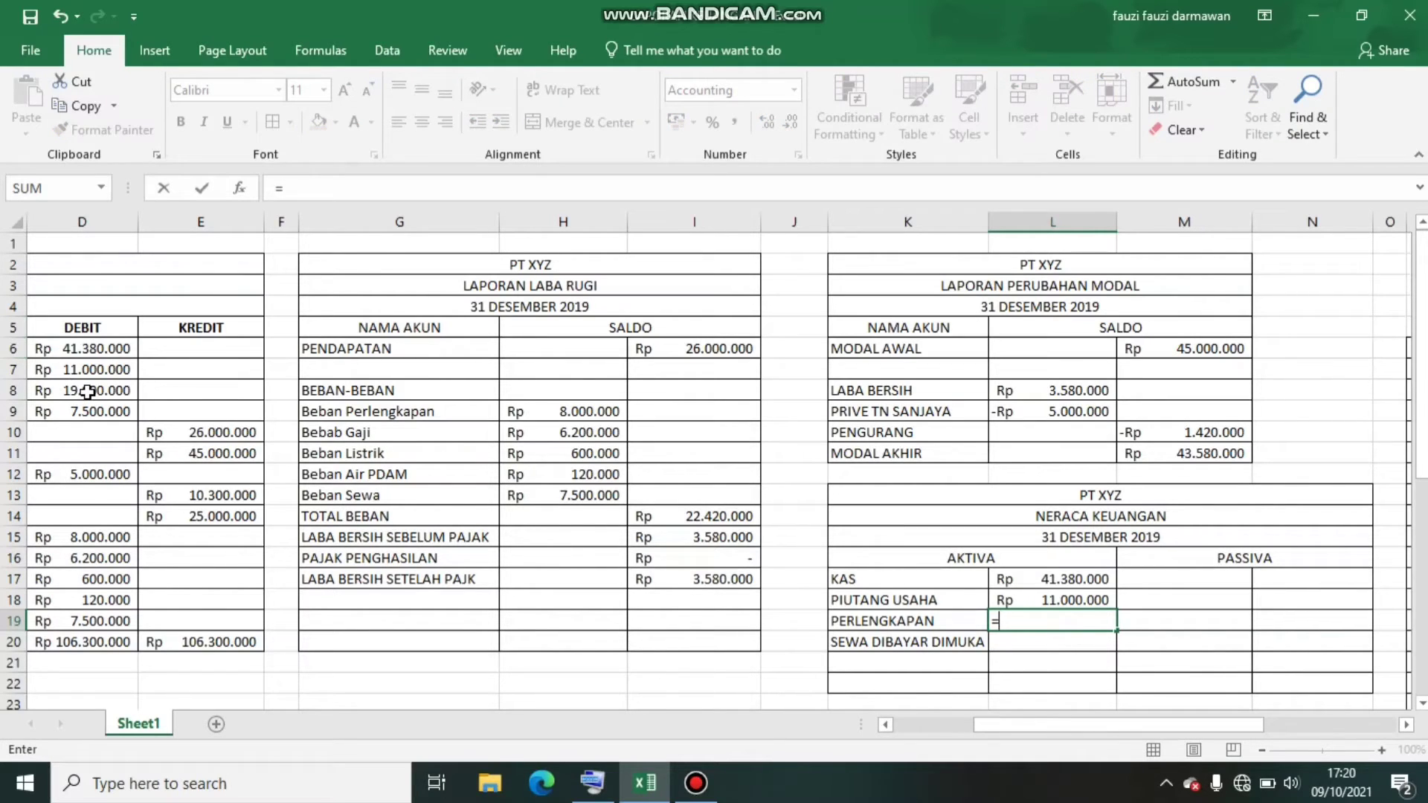
pyautogui.click(88, 392)
pyautogui.press('Return')
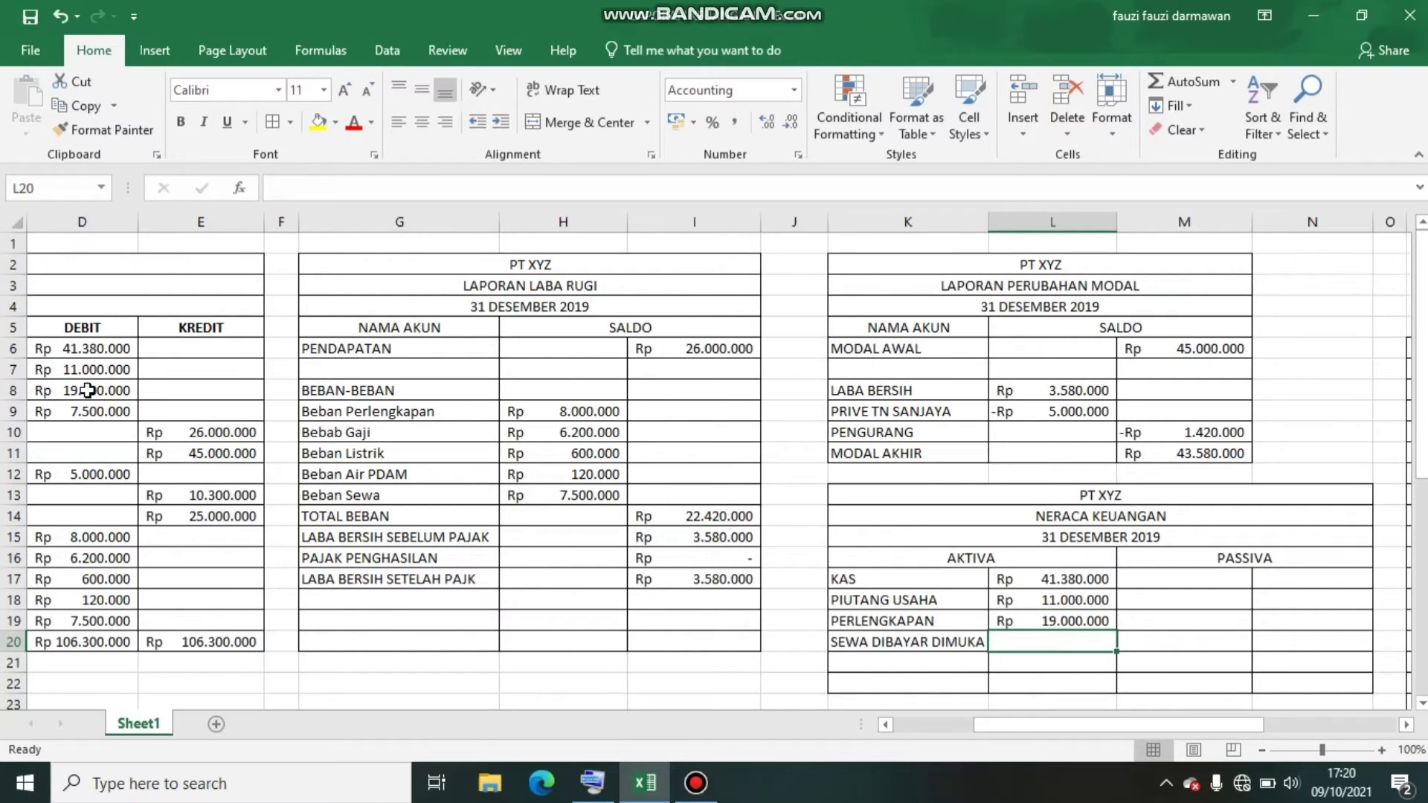
pyautogui.write('=')
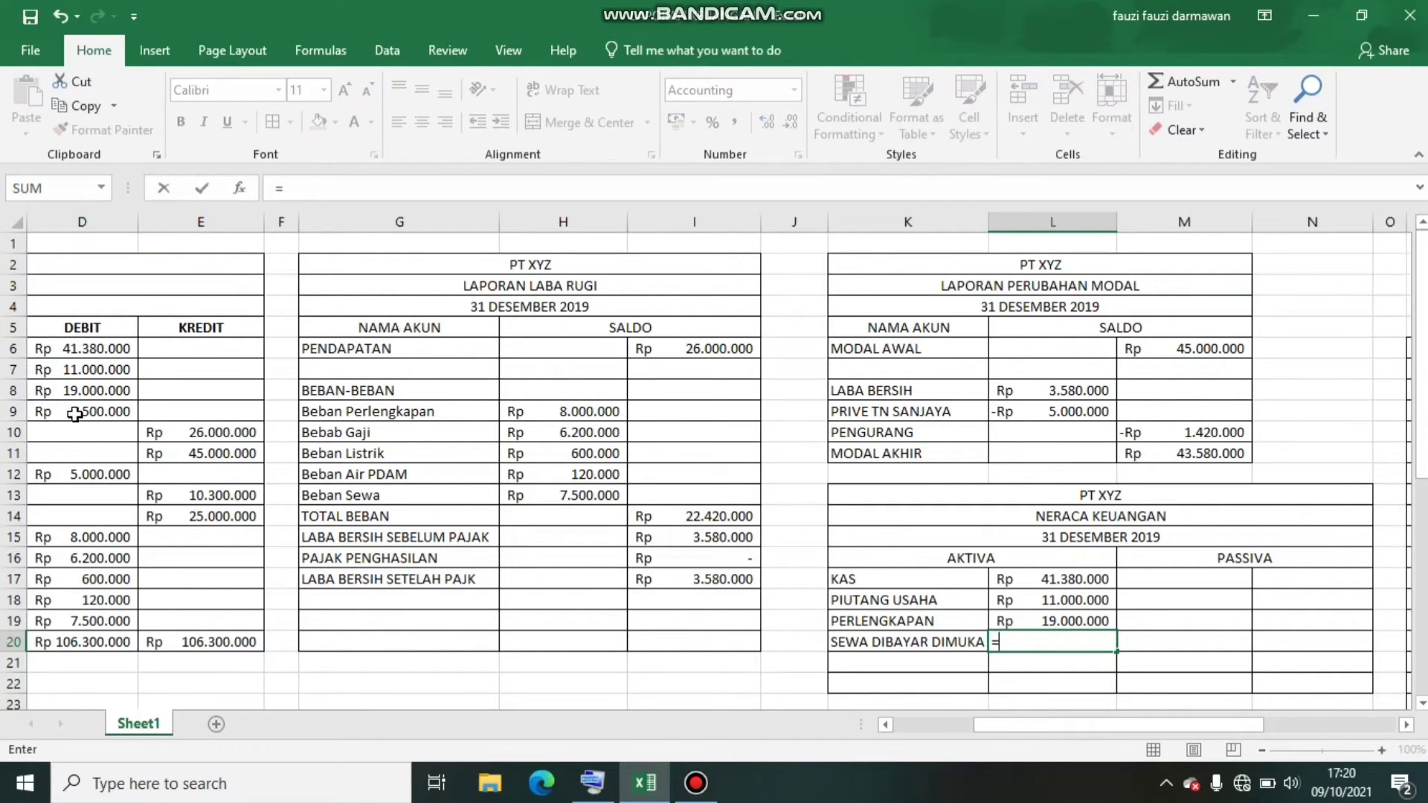
pyautogui.click(78, 409)
pyautogui.press('Return')
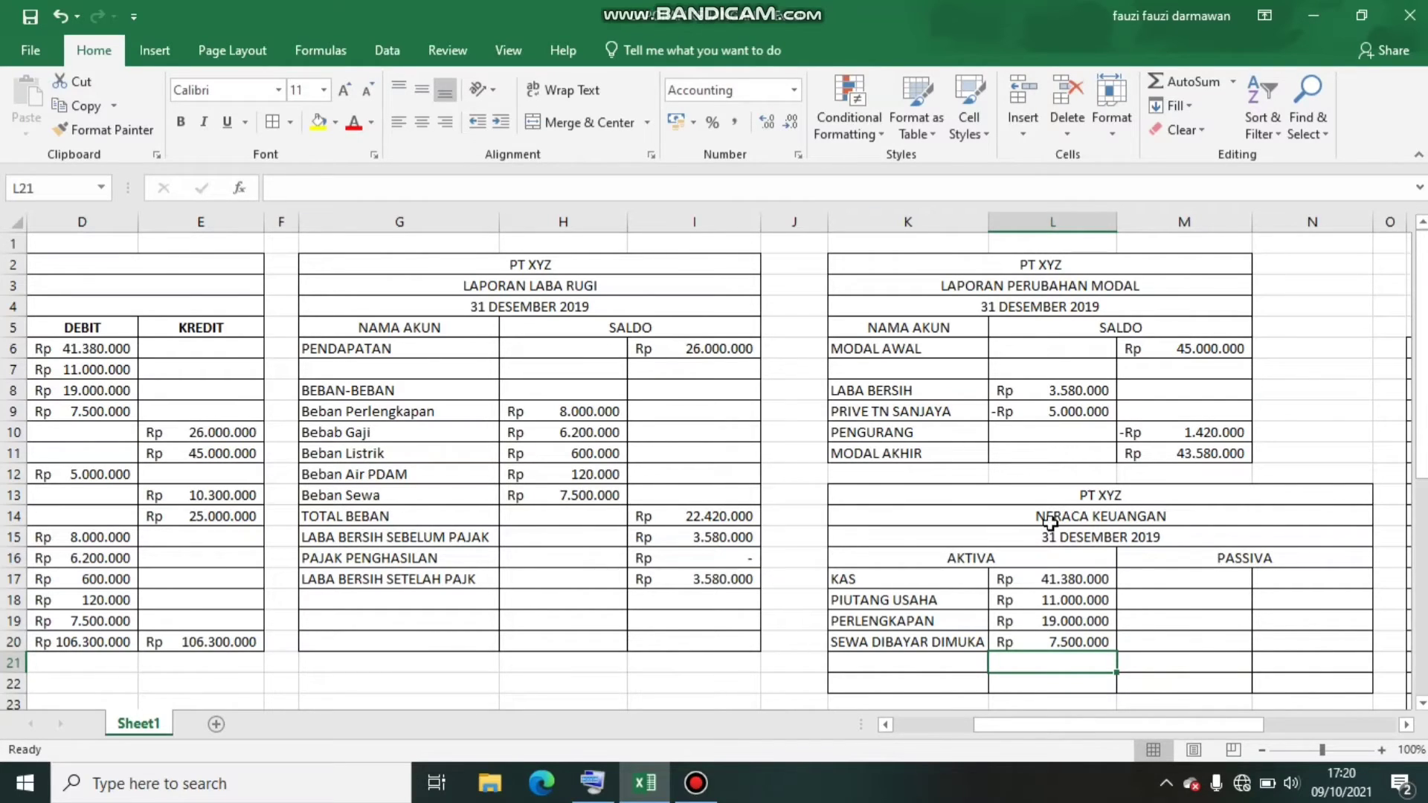
# List the liability accounts HUTANG USAHA and HUTANG BANK in M17:M18 under PASSIVA
pyautogui.click(1161, 581)
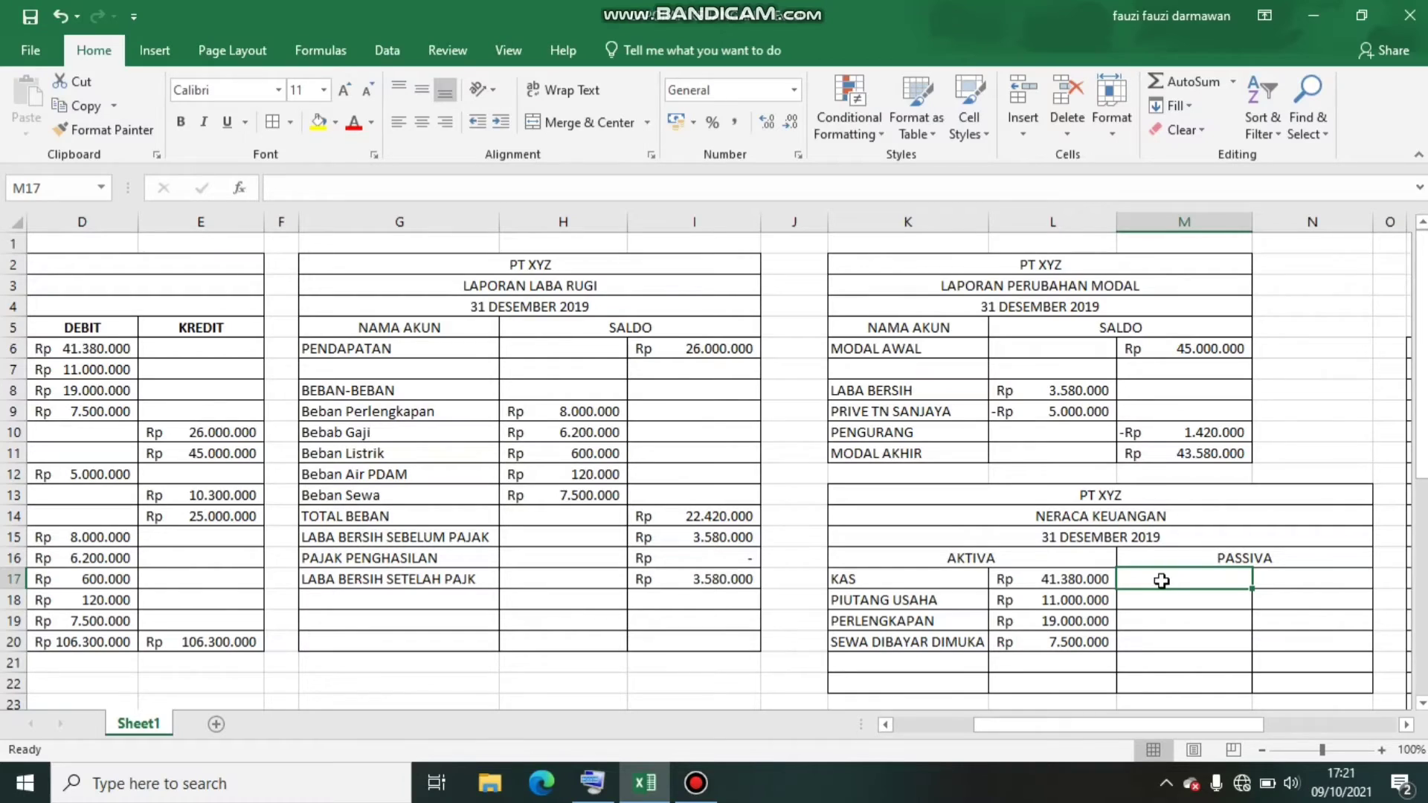
pyautogui.write('HUTANG')
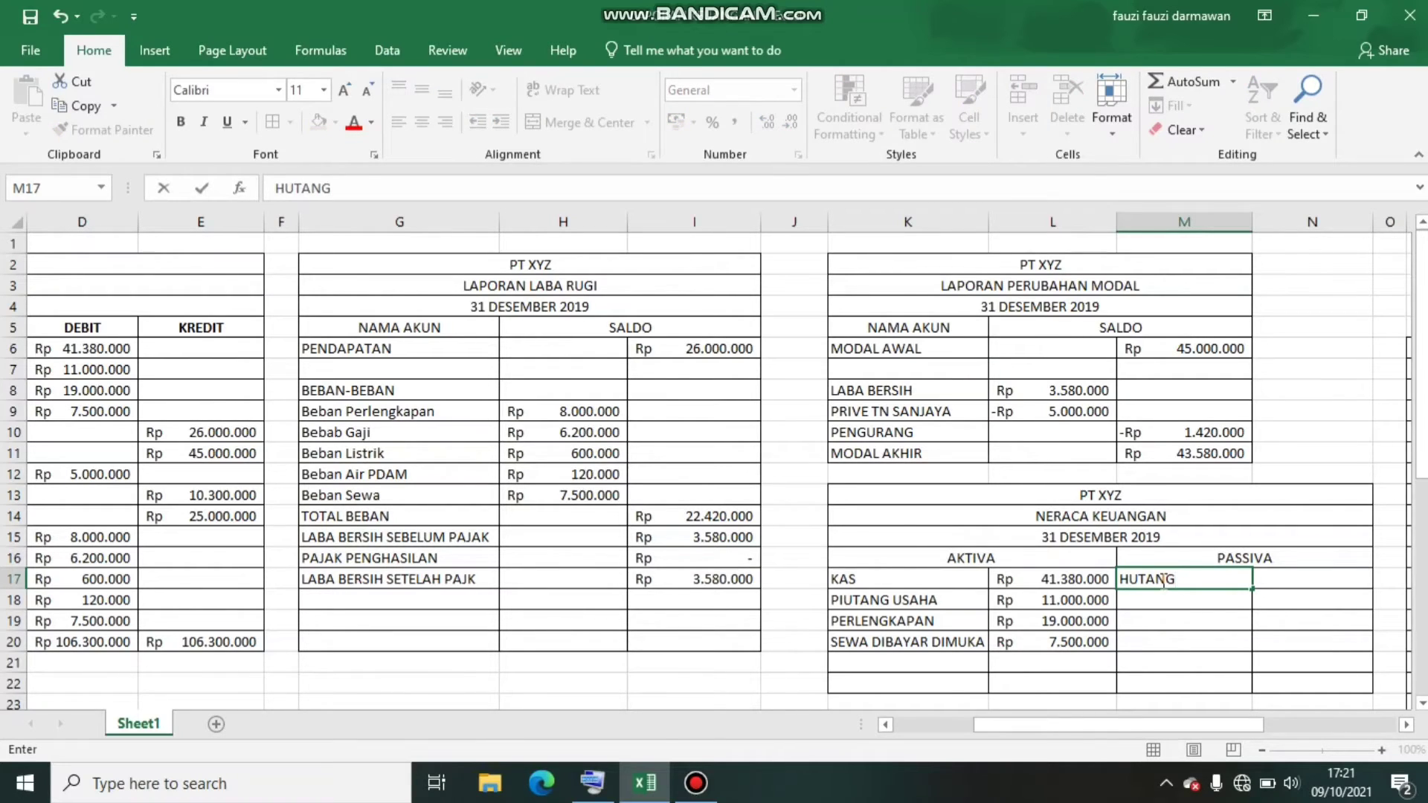
pyautogui.write(' USAHA')
pyautogui.press('Return')
pyautogui.write('HUTAN')
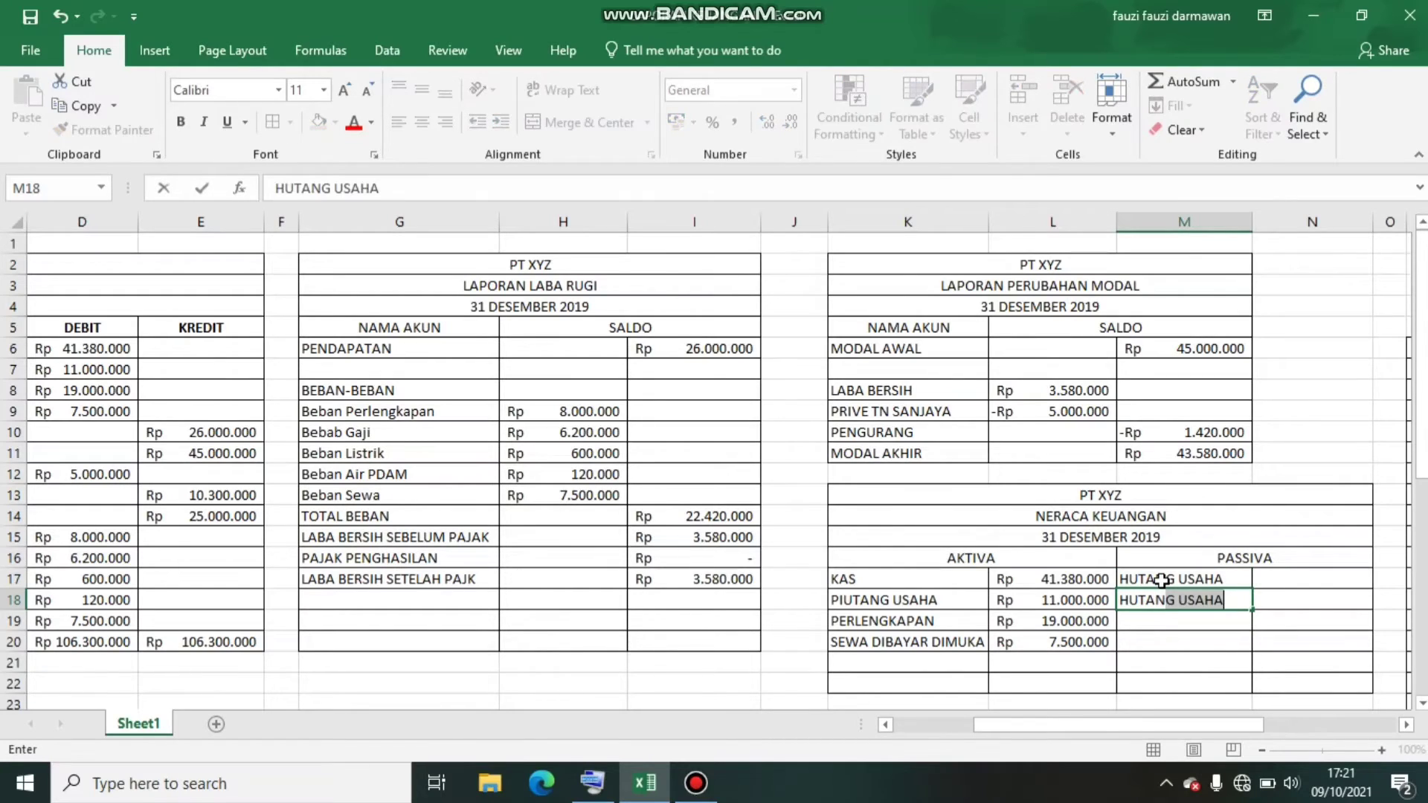
pyautogui.write('G BANK')
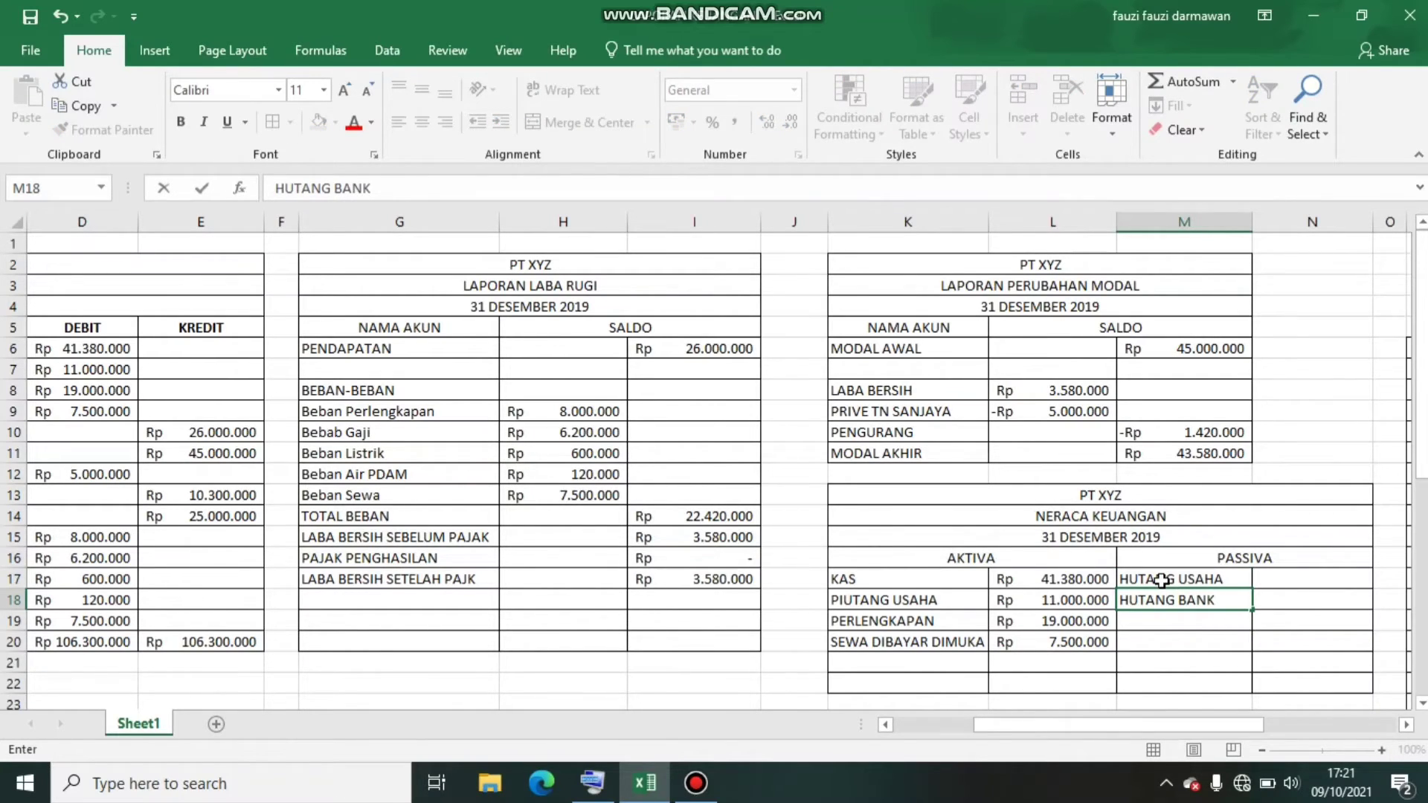
pyautogui.press('Return')
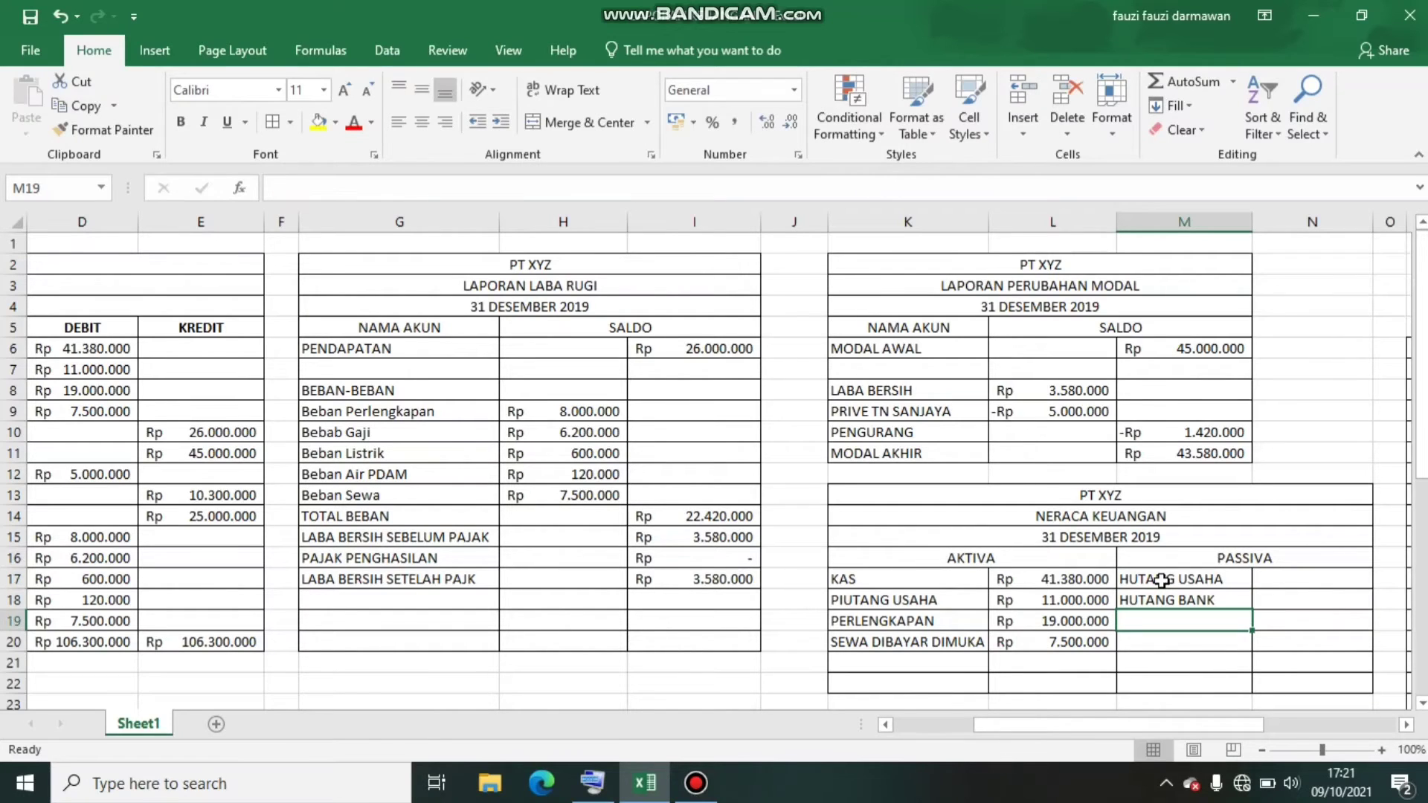
# Enter EQUITAS in M19 and the owner's capital account, MODAL followed by the owner's name, in M20
pyautogui.write('EQUITAS')
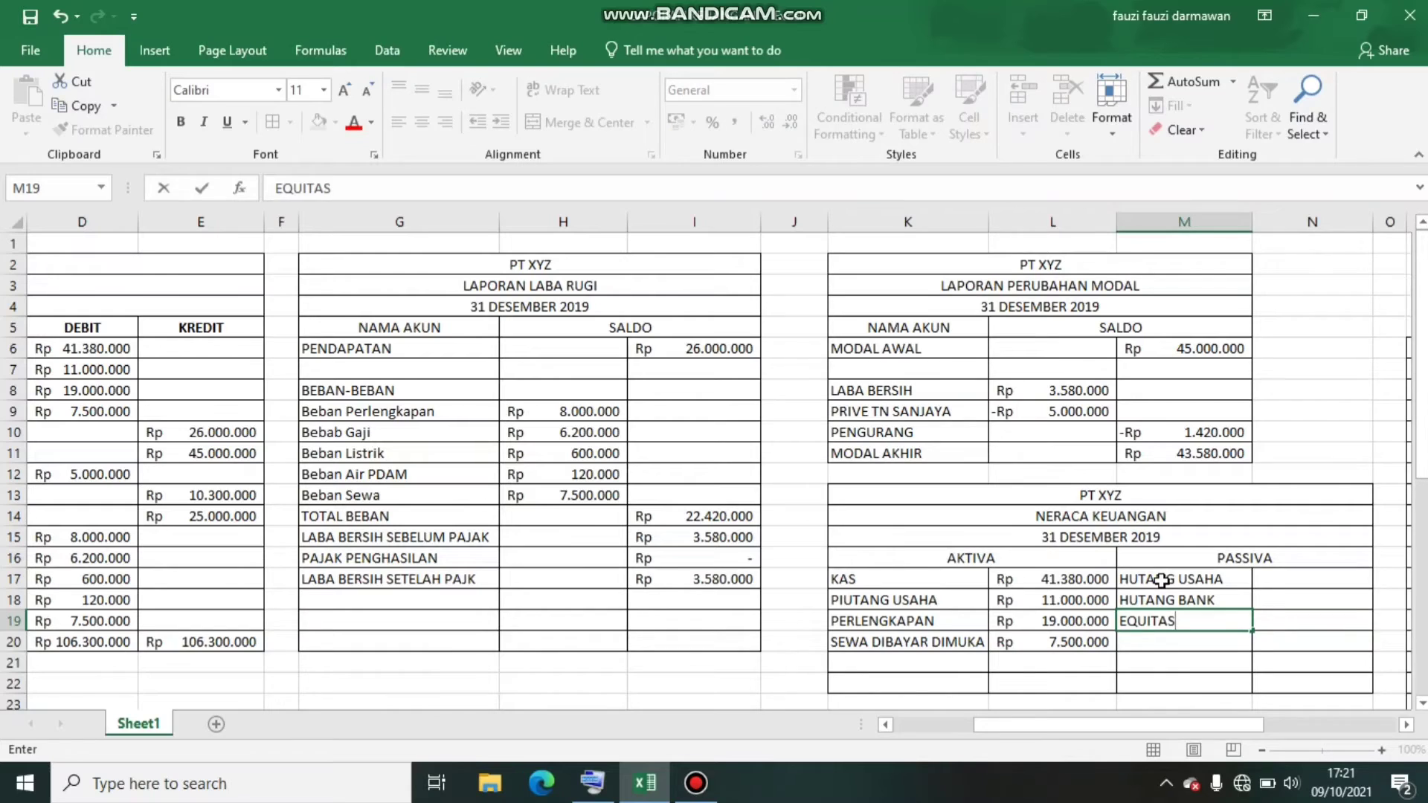
pyautogui.press('Return')
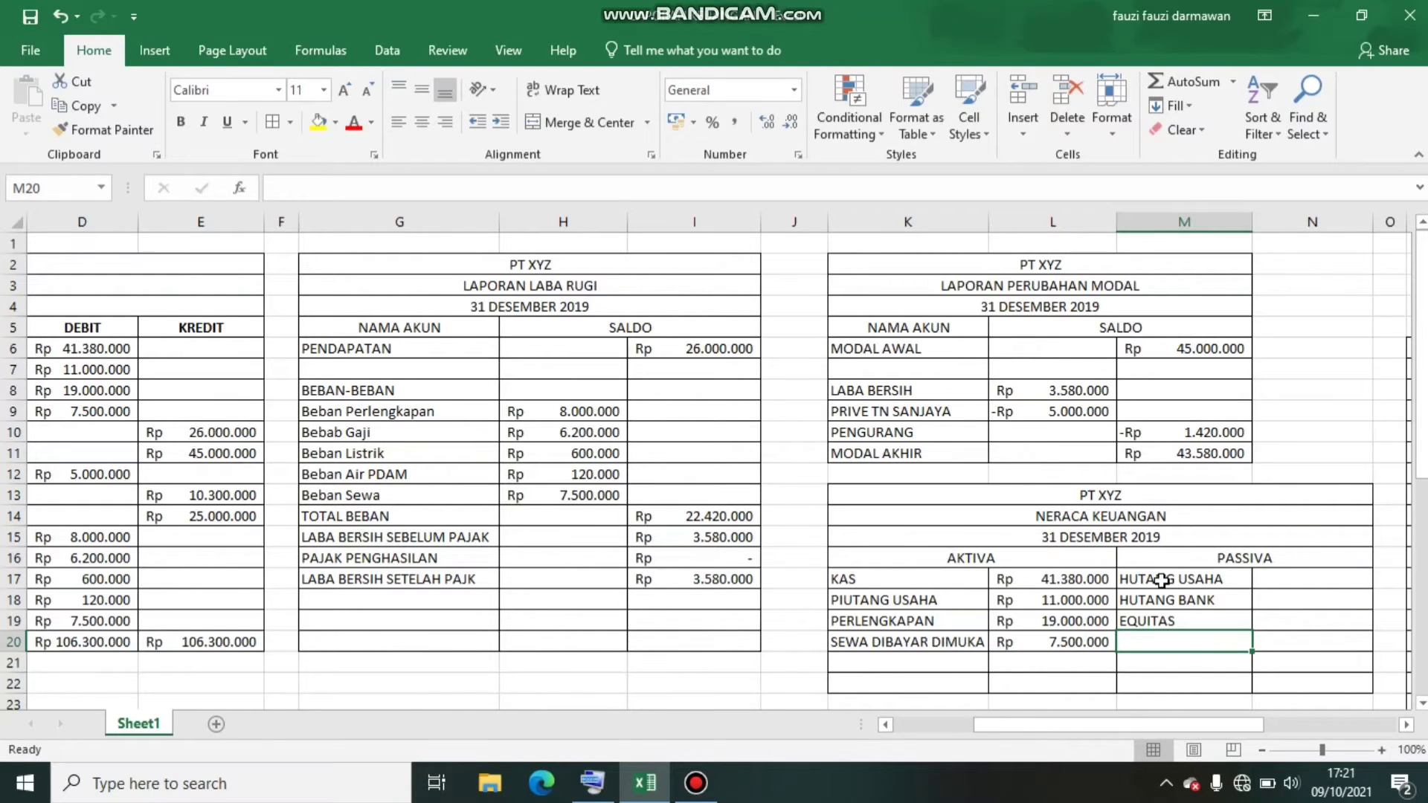
pyautogui.write('MO')
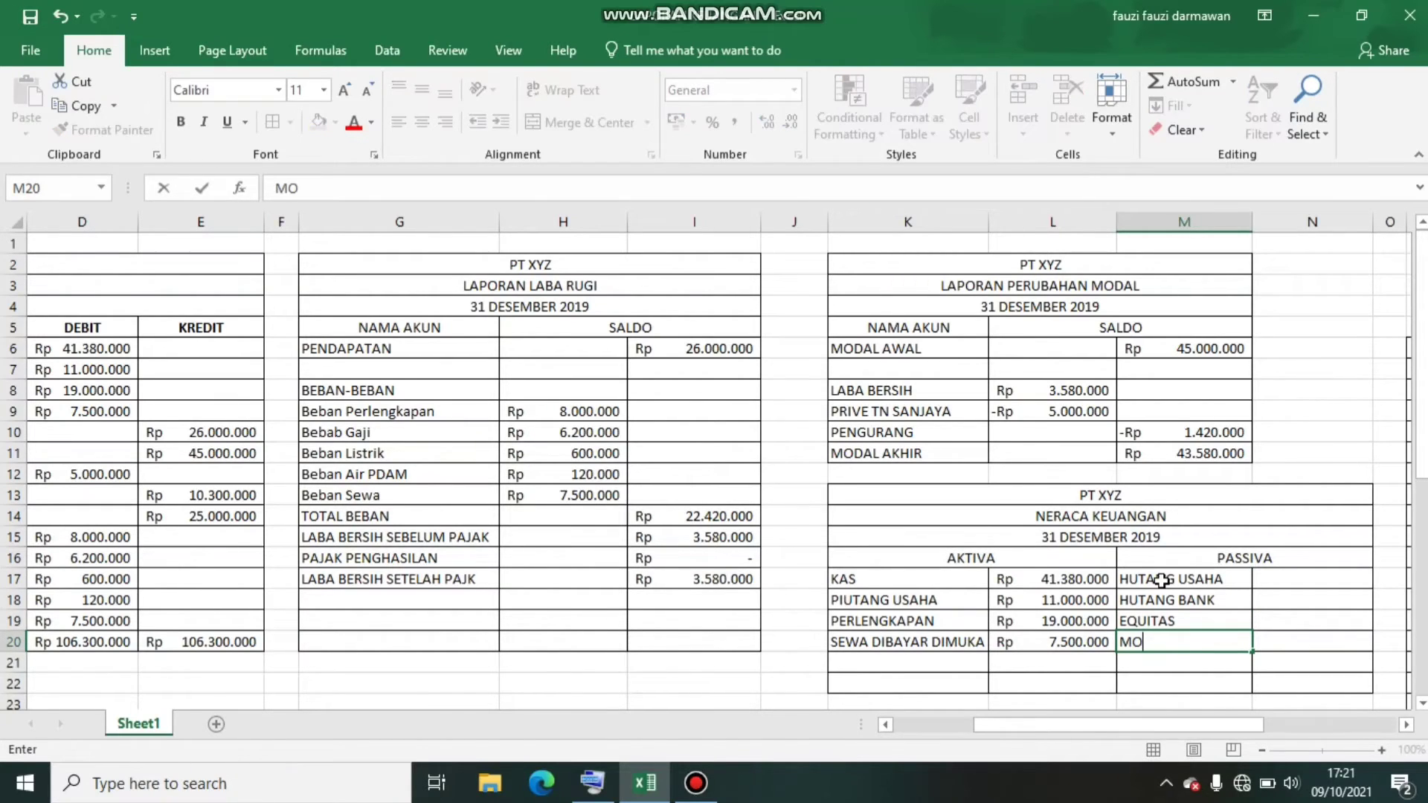
pyautogui.write('DAL TN SANJAYA')
pyautogui.click(1217, 578)
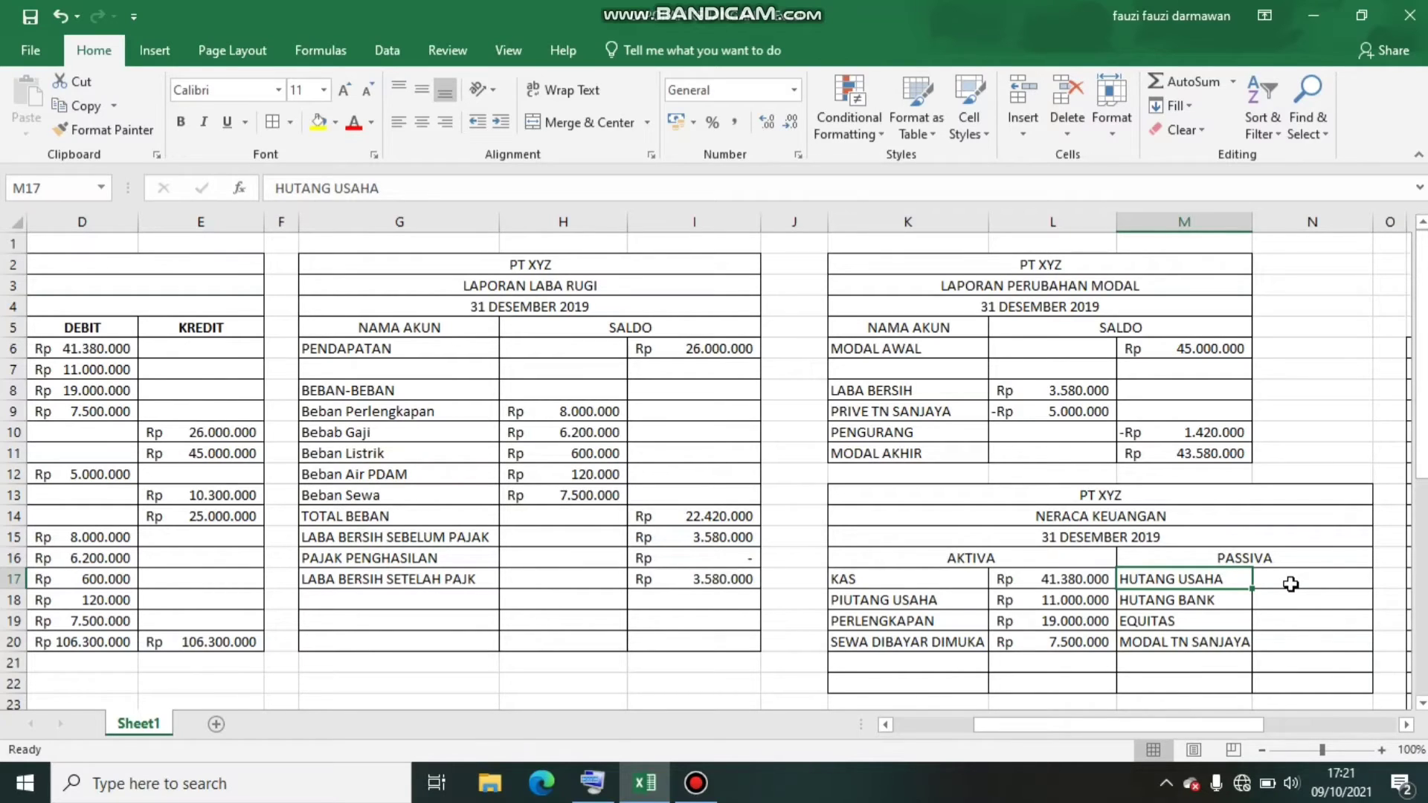
# Link the HUTANG USAHA and HUTANG BANK amounts in N17:N18 to trial balance cells E13 and E14
pyautogui.click(1290, 584)
pyautogui.write('=')
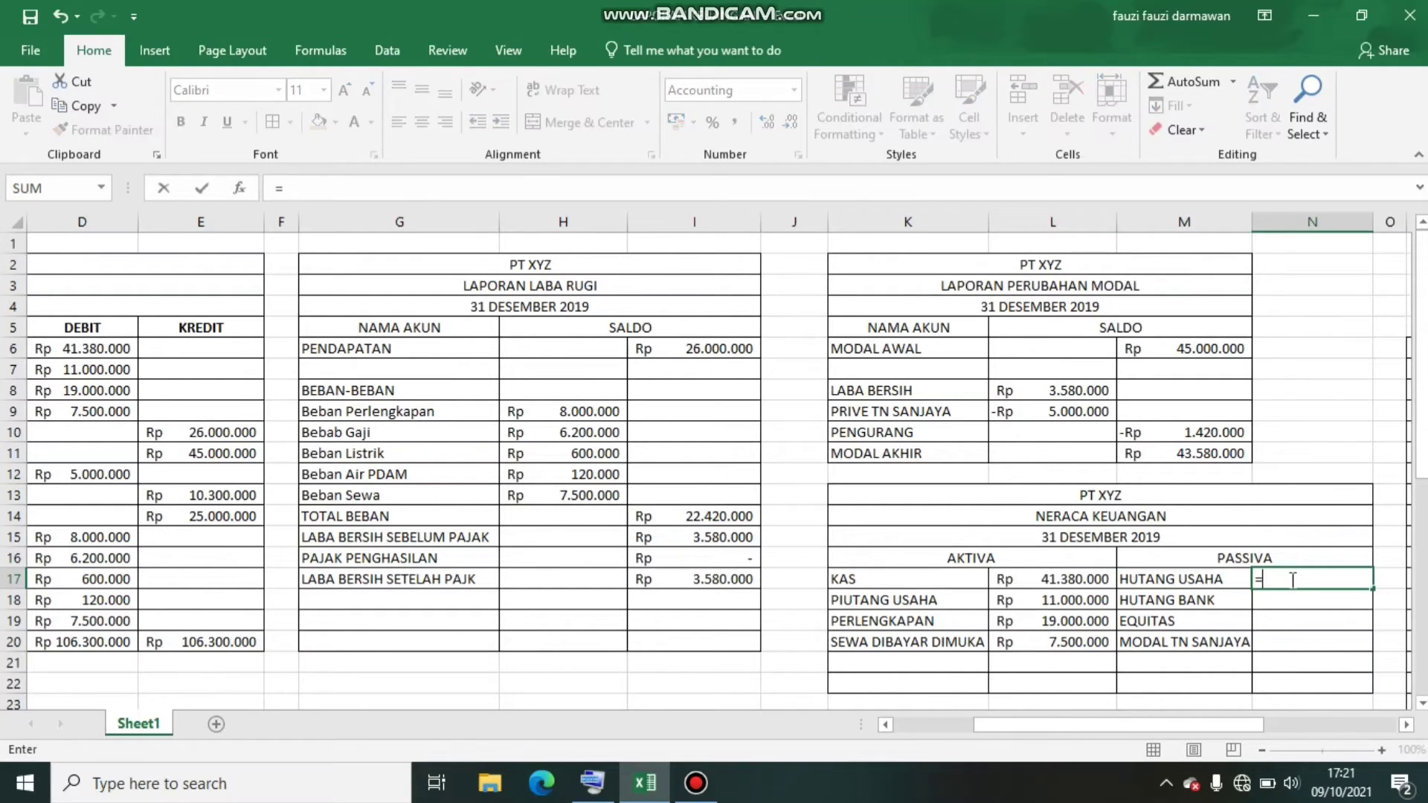
pyautogui.click(231, 498)
pyautogui.press('Return')
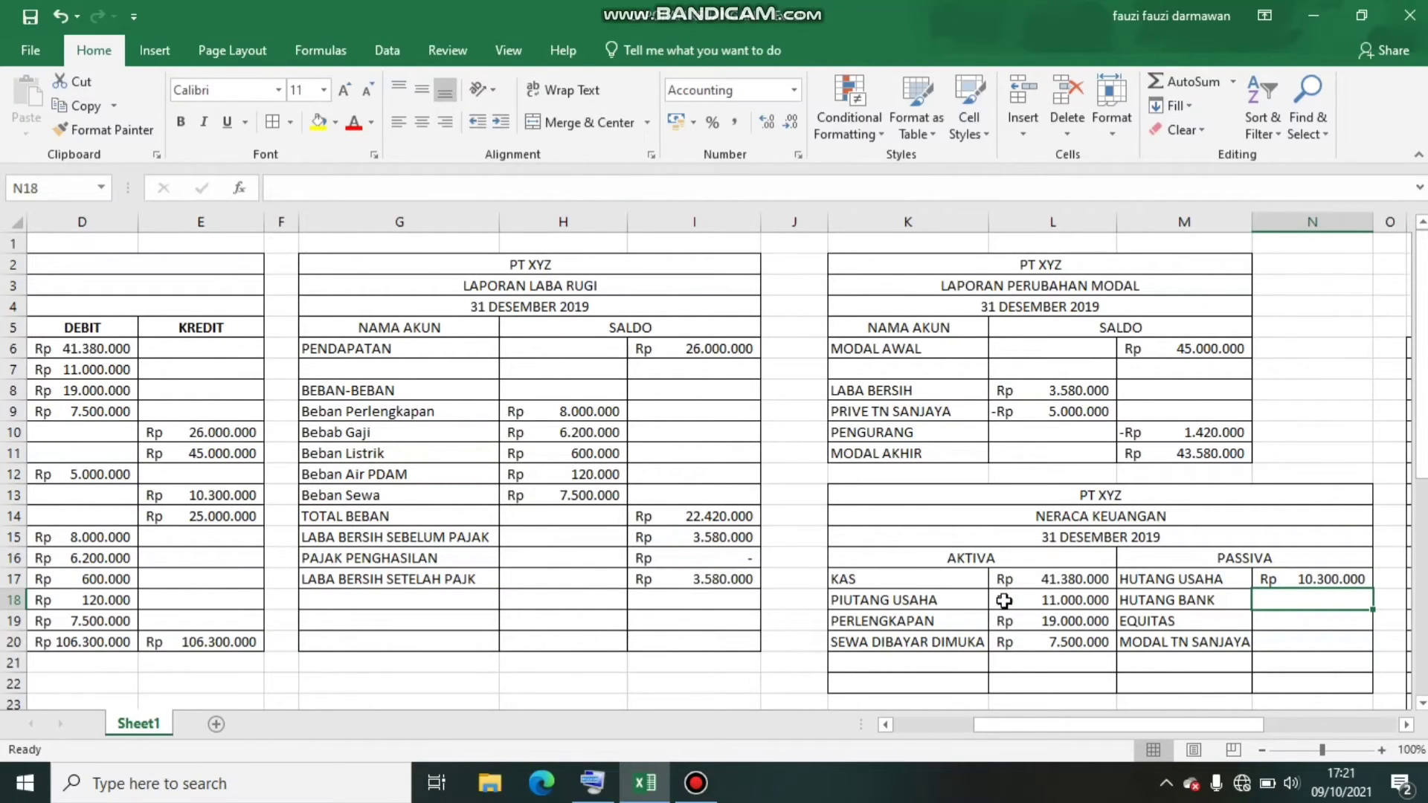
pyautogui.write('=')
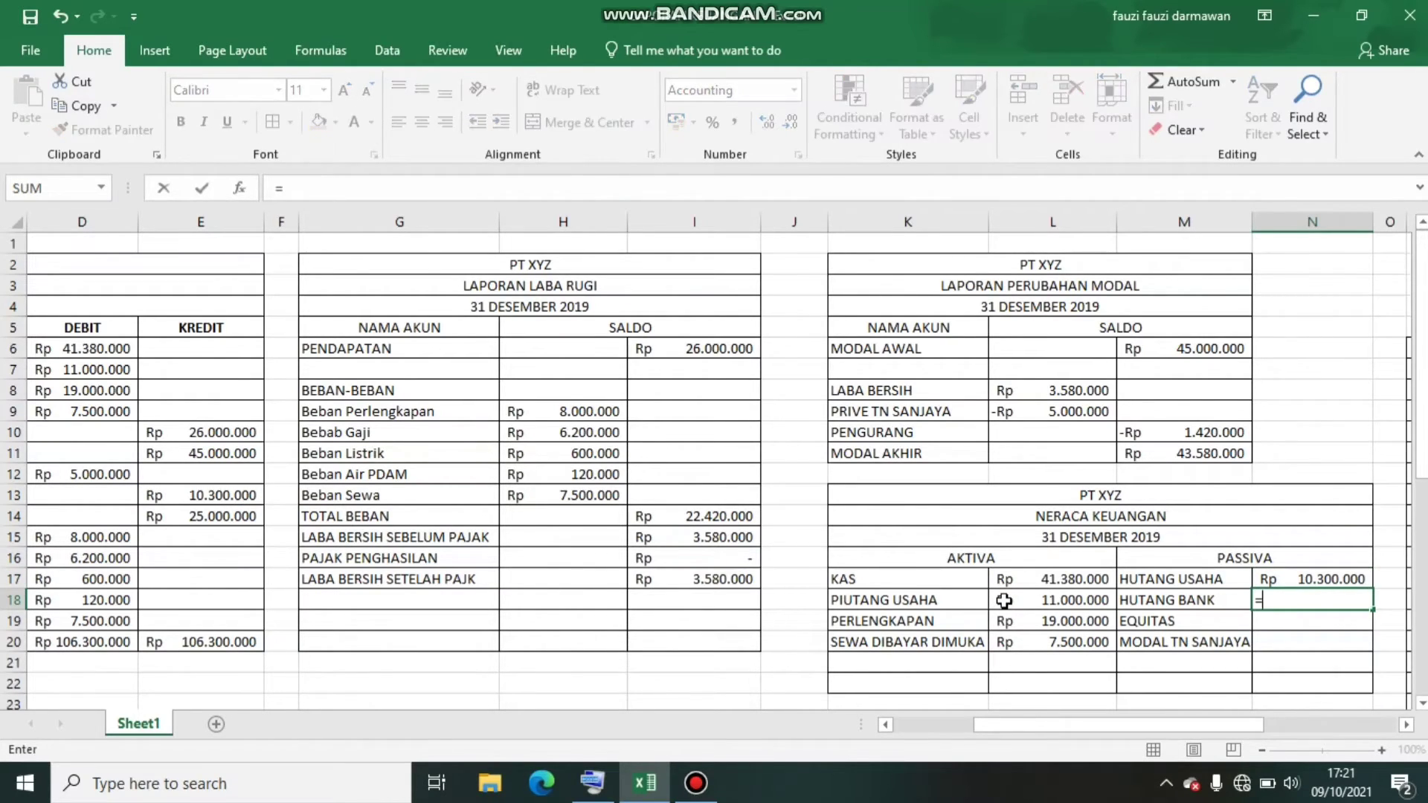
pyautogui.click(226, 516)
pyautogui.press('Return')
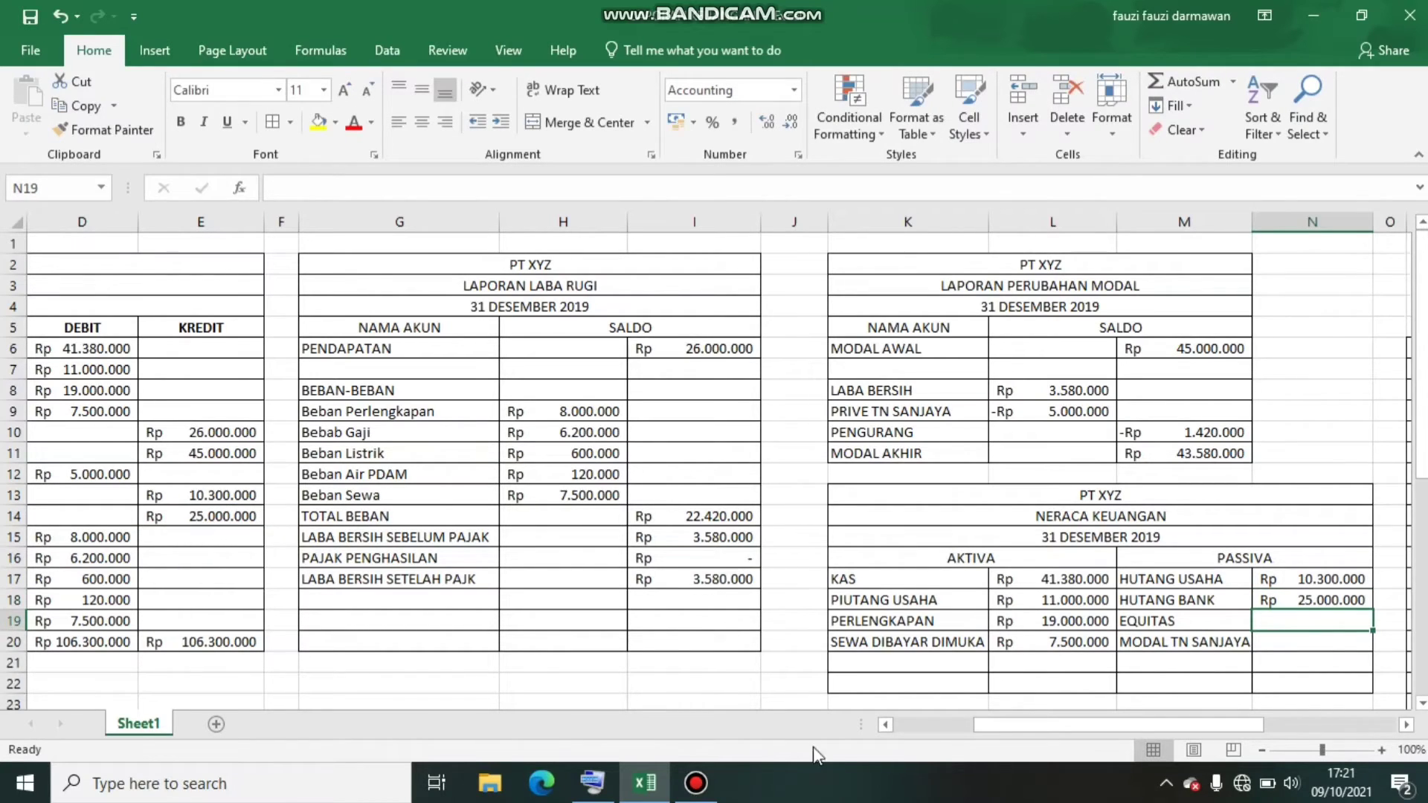
# Link the owner's capital amount in N20 to the MODAL AKHIR value in M11
pyautogui.click(1287, 642)
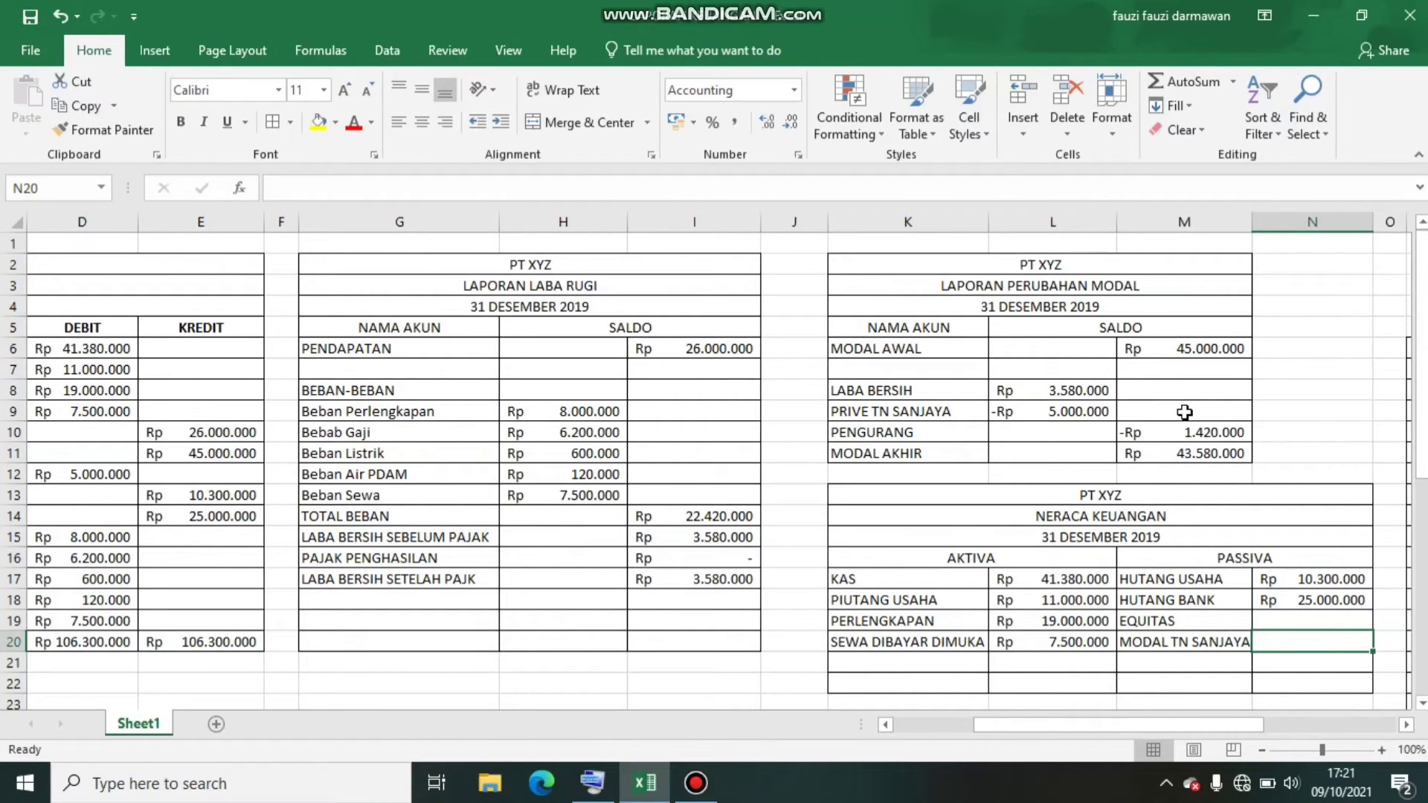
pyautogui.write('=')
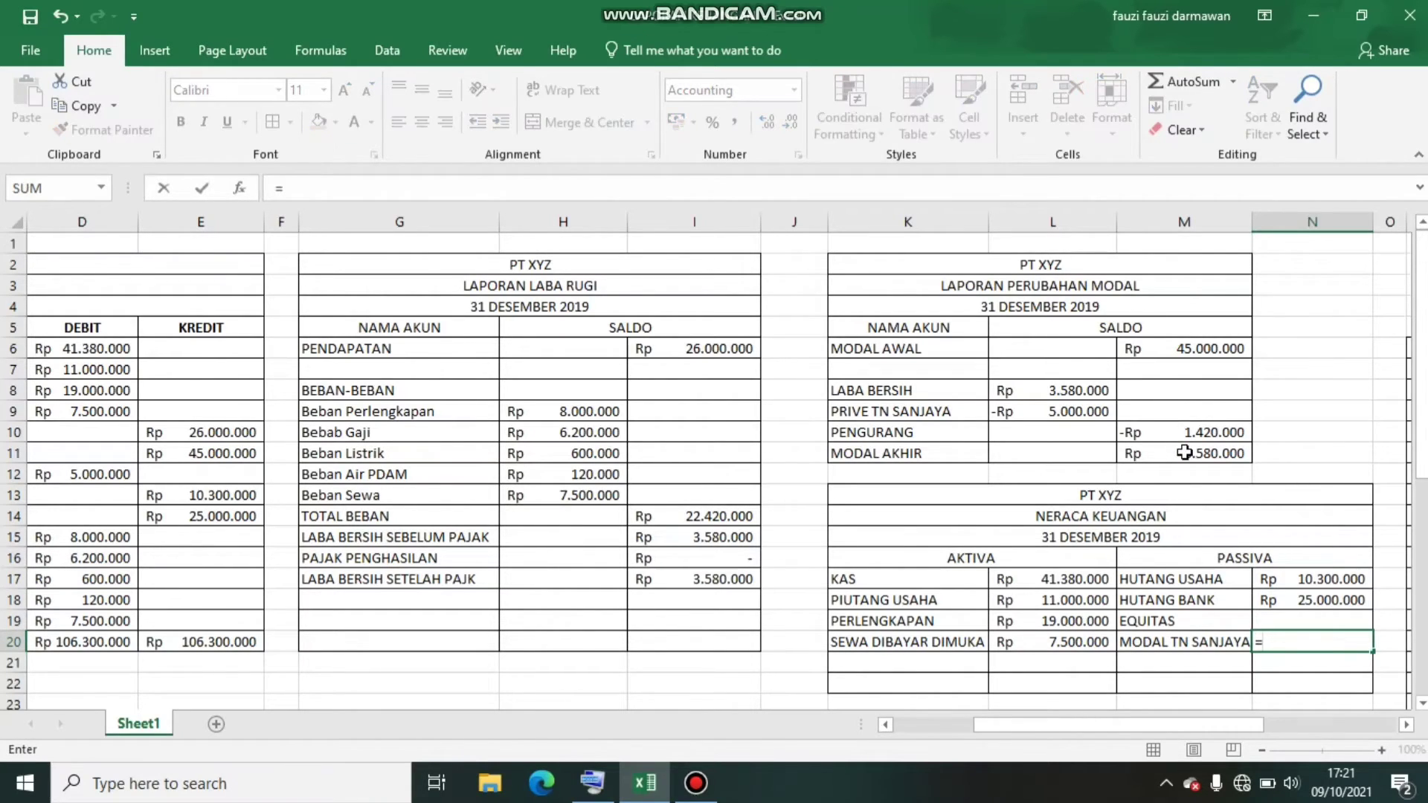
pyautogui.click(1183, 453)
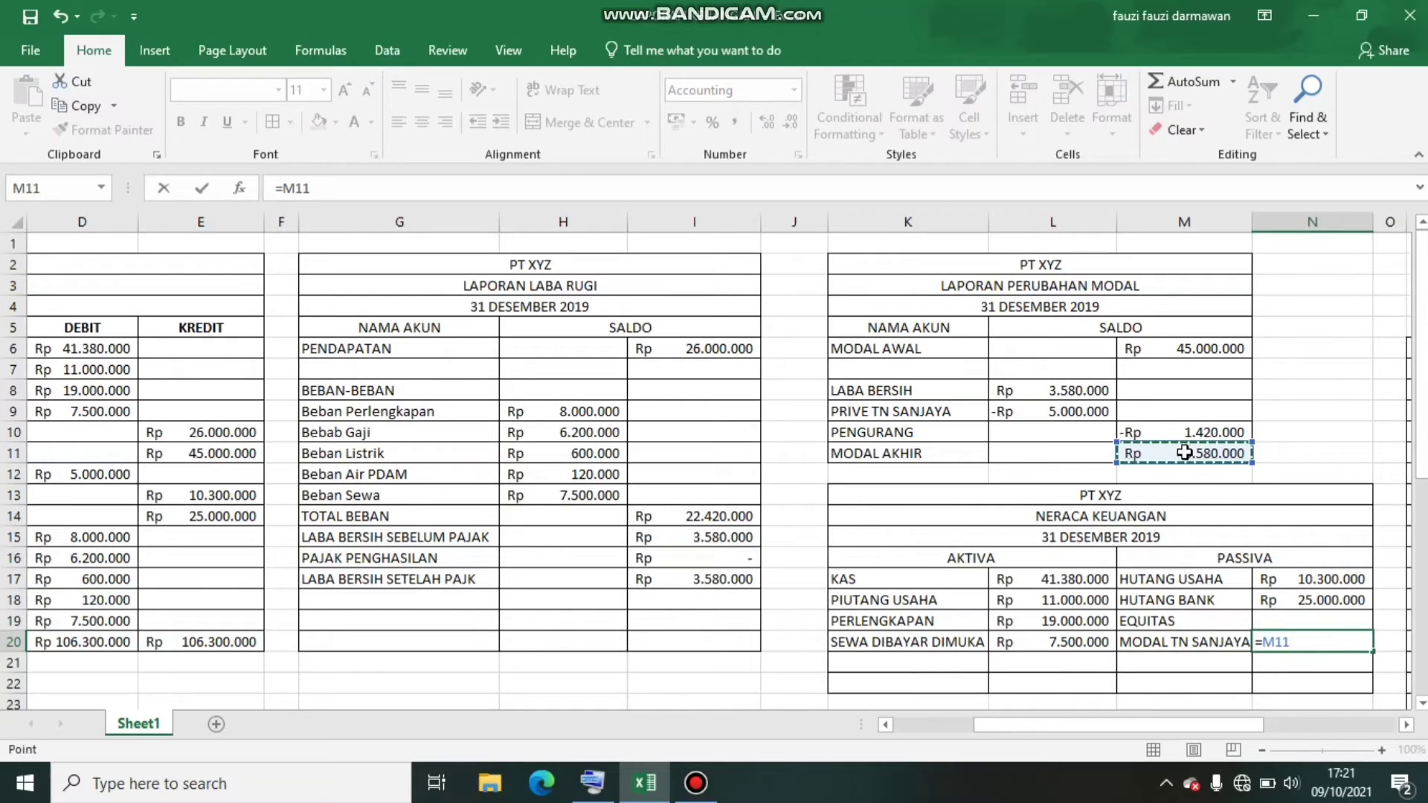
pyautogui.press('Return')
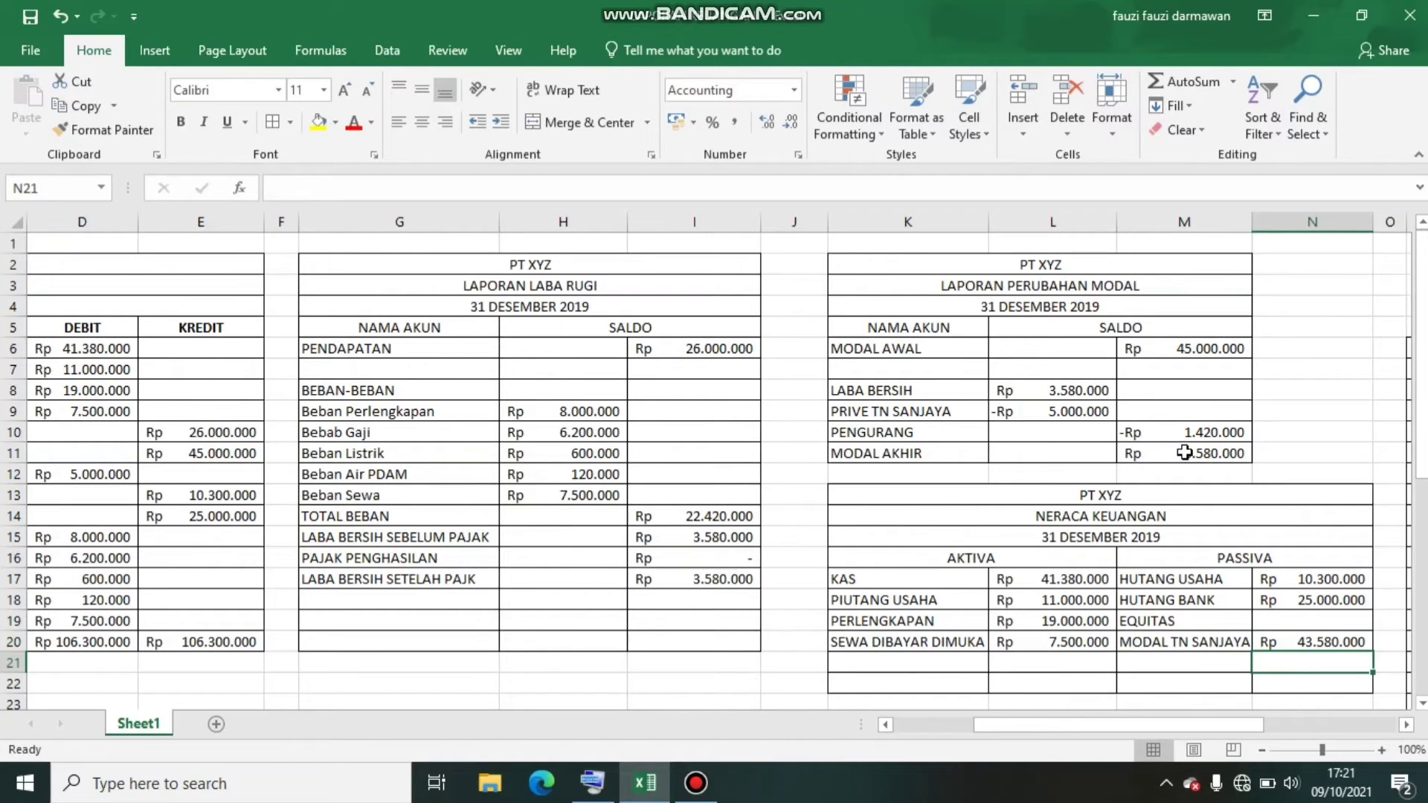
pyautogui.click(849, 684)
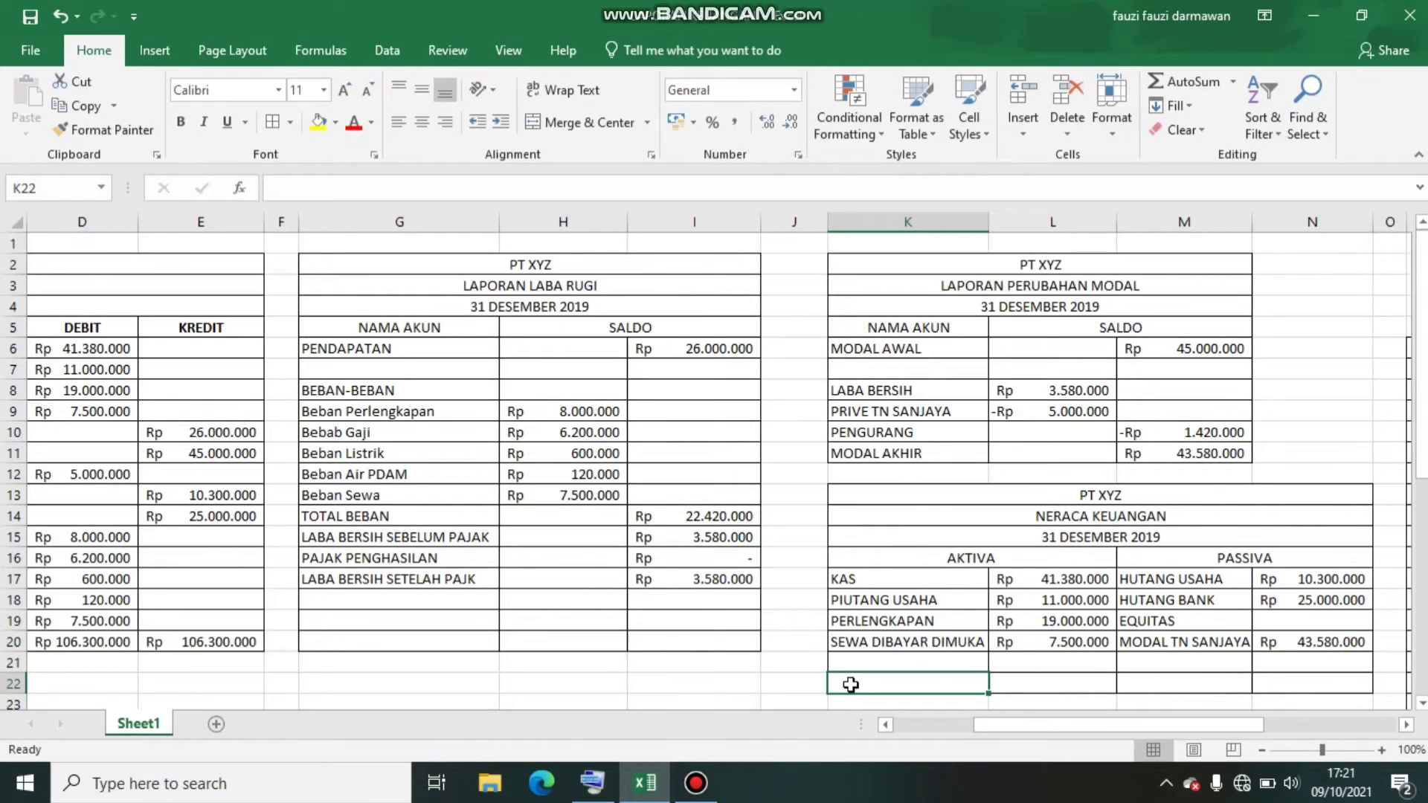
pyautogui.write('TOTA')
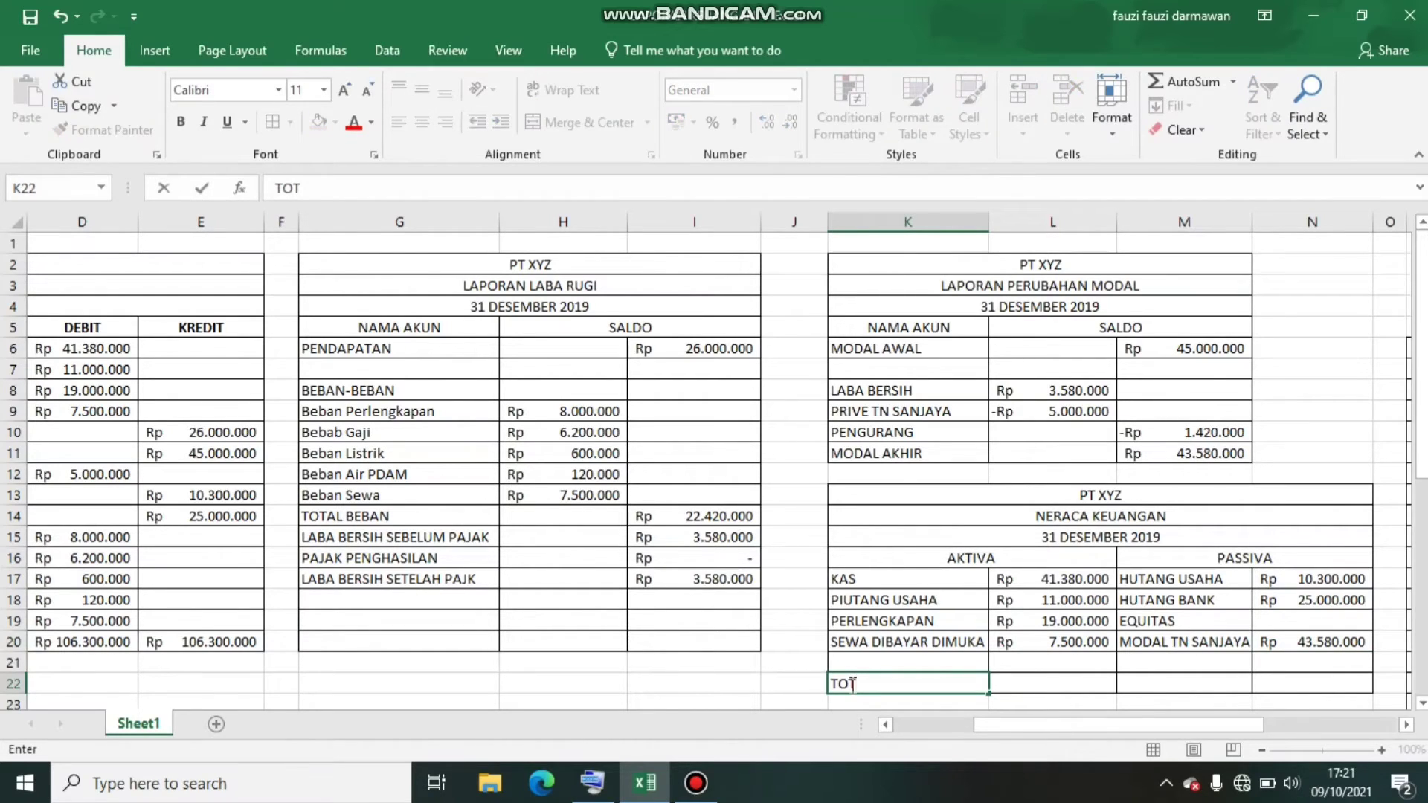
pyautogui.write('L')
pyautogui.press('Tab')
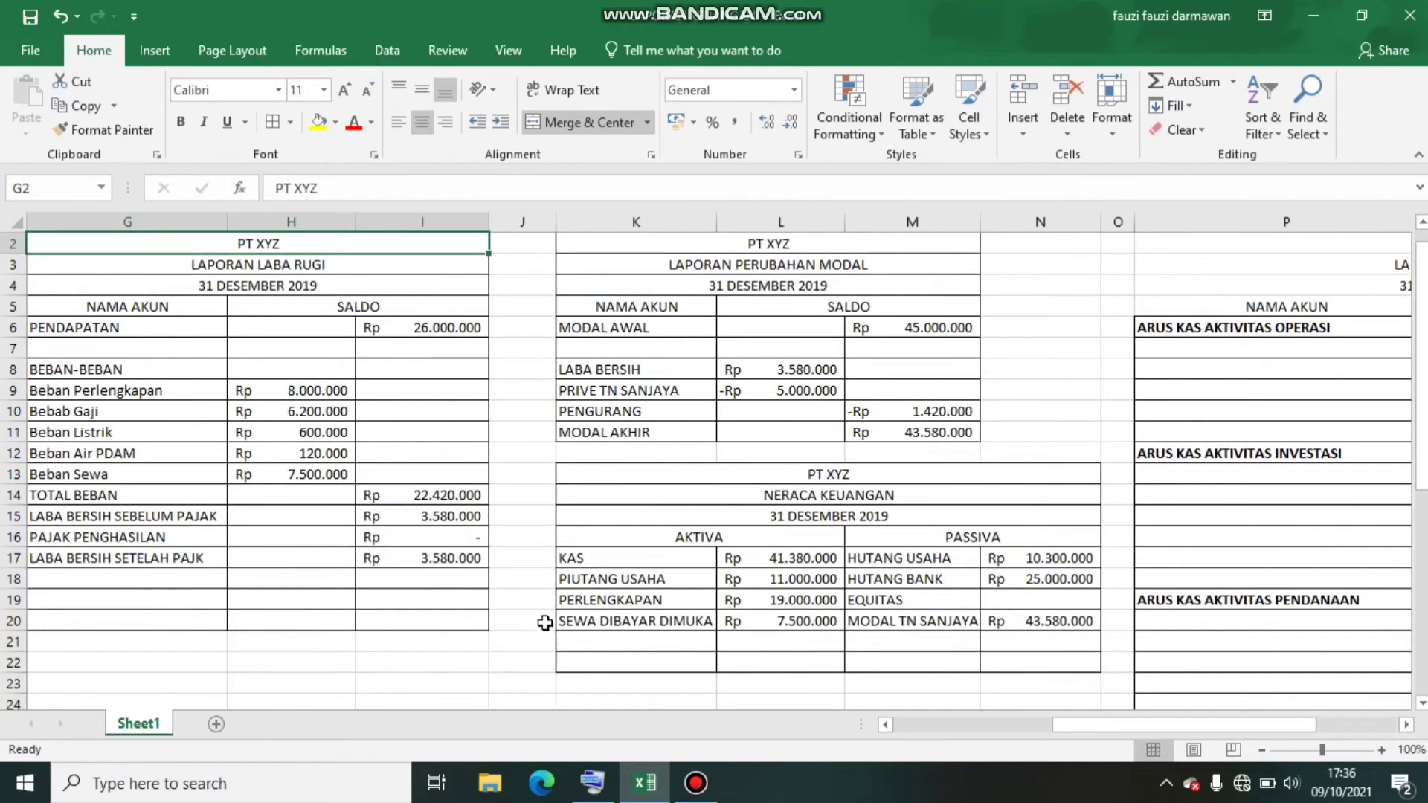
# Label K21 TOTAL and sum the AKTIVA amounts L17:L20 in L21 with AutoSum
pyautogui.click(585, 639)
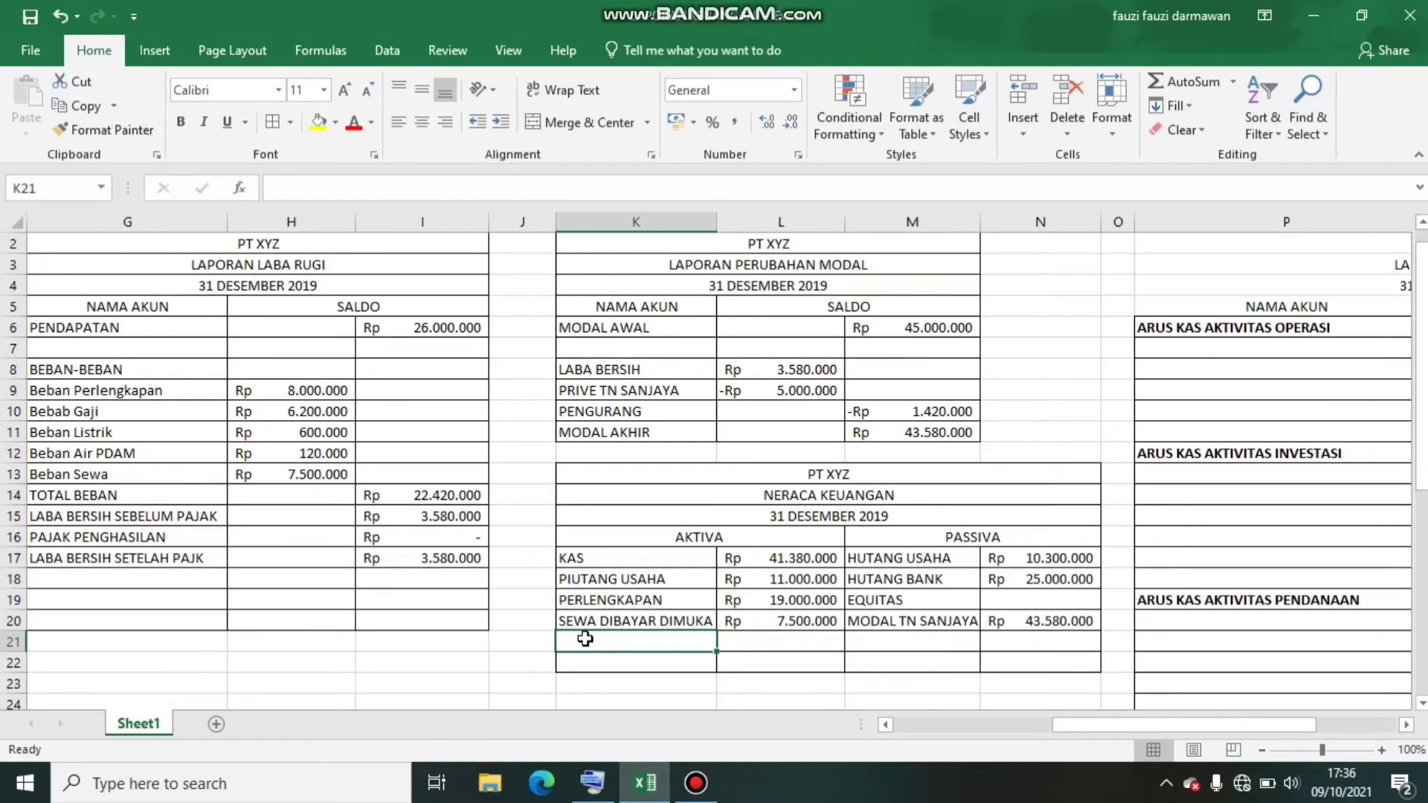
pyautogui.write('TOTAL')
pyautogui.press('Tab')
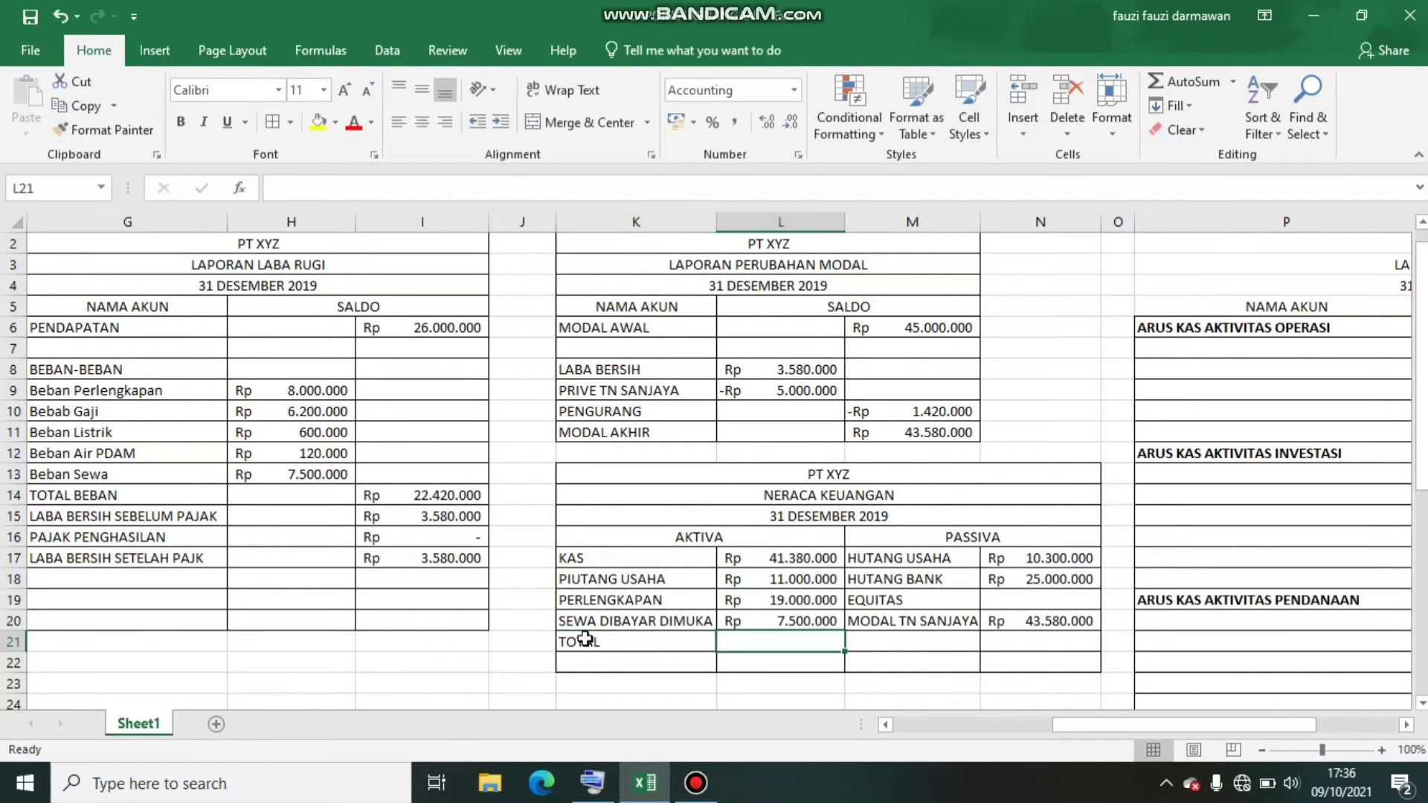
pyautogui.click(1184, 83)
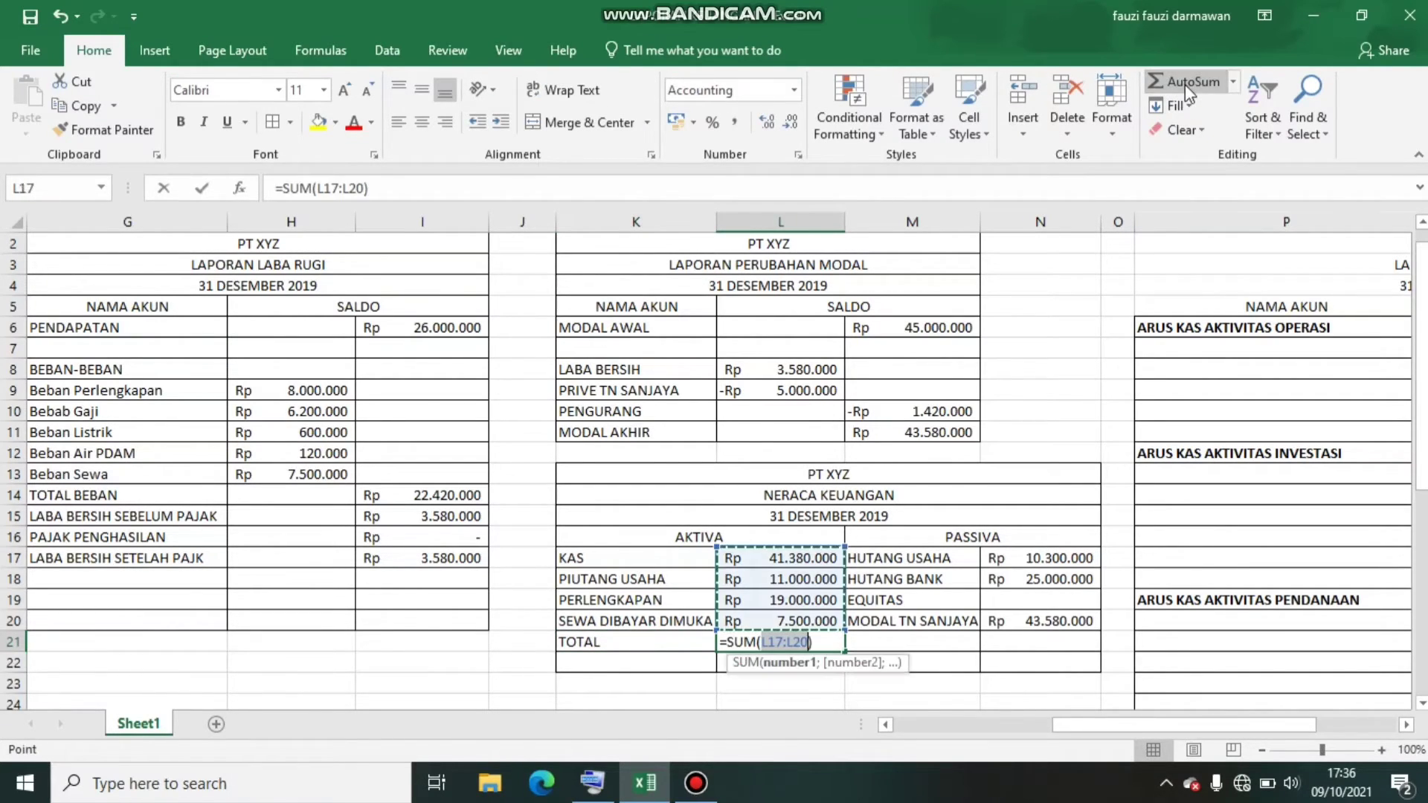
pyautogui.press('Return')
# Label M21 TOTAL and sum the PASSIVA amounts N17:N20 in N21 with AutoSum
pyautogui.press('Right')
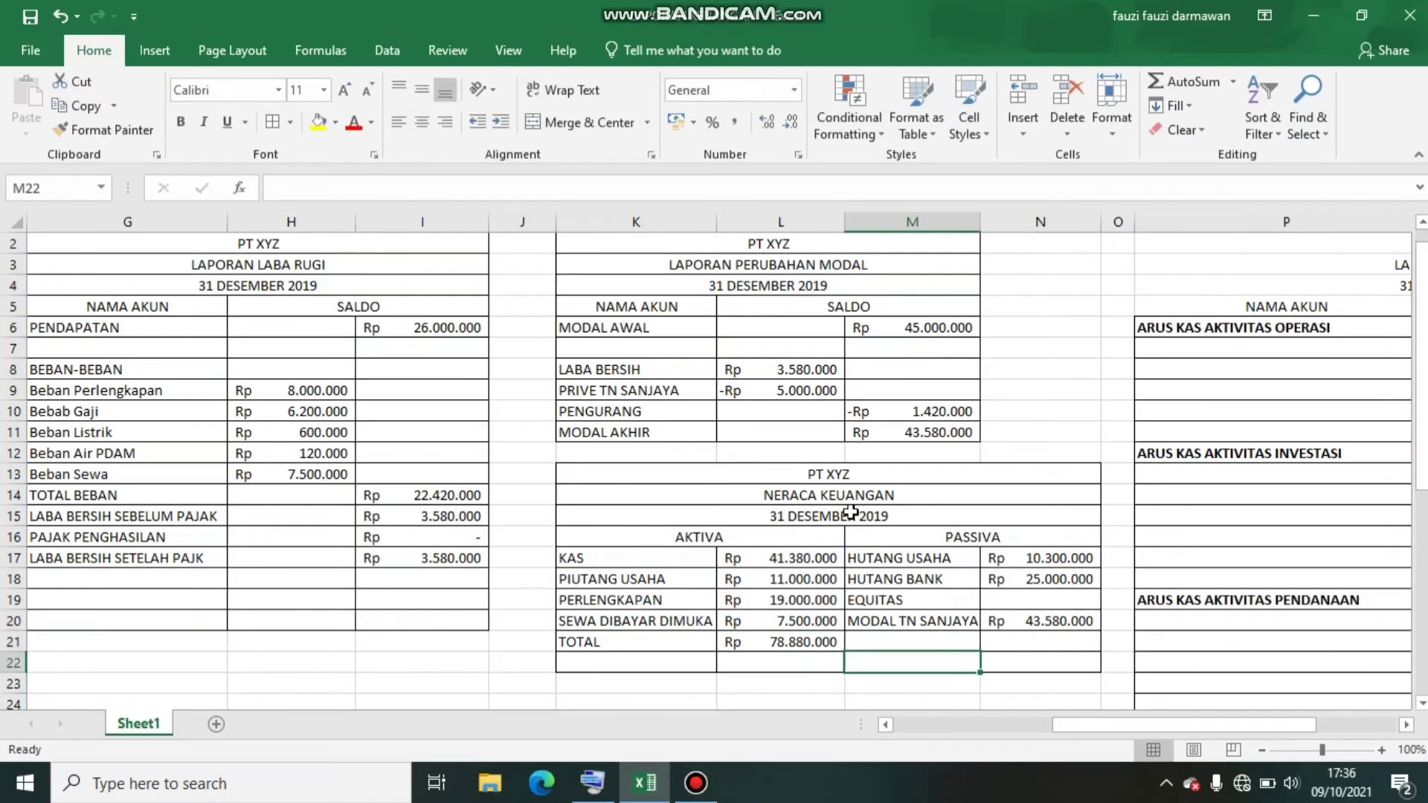
pyautogui.press('Up')
pyautogui.write('TOTAL')
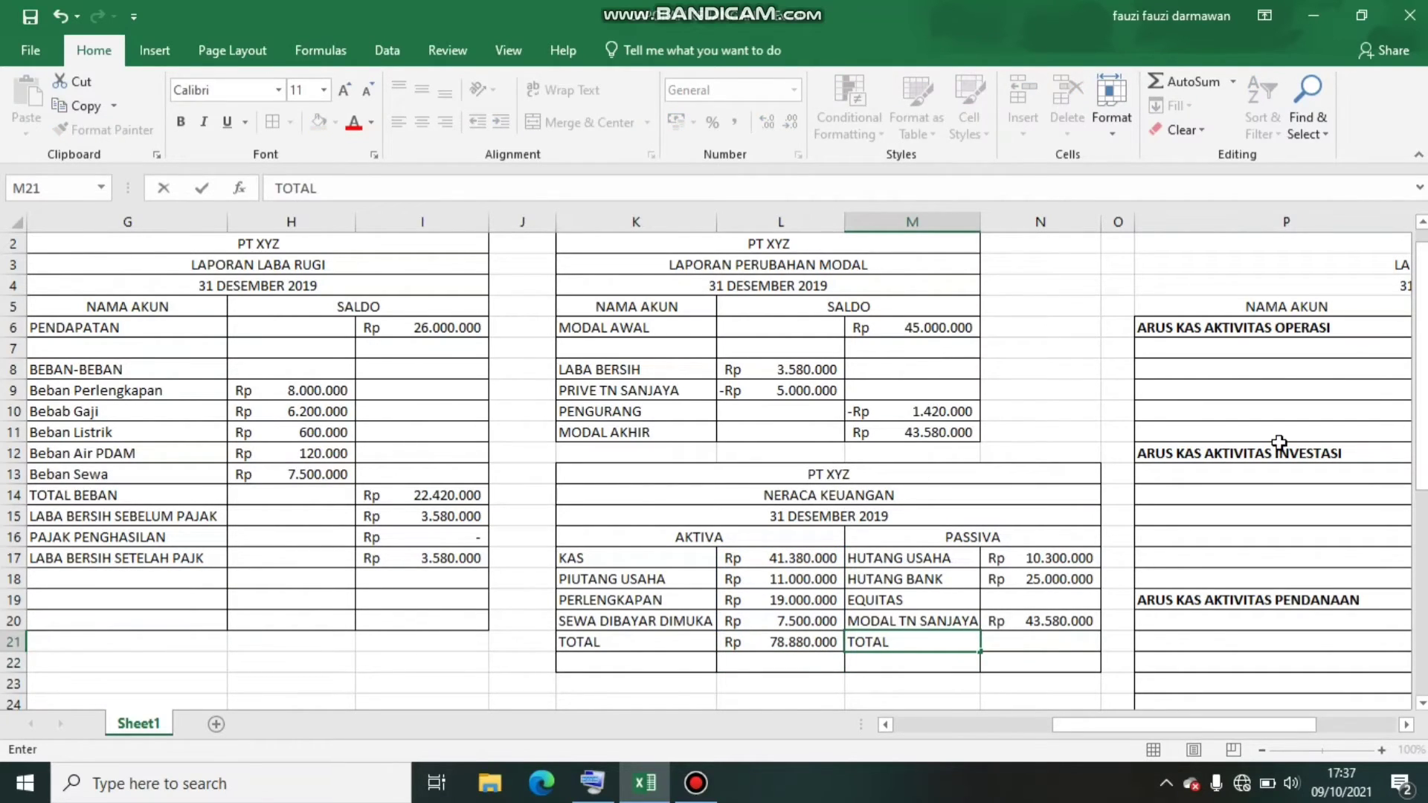
pyautogui.press('Tab')
pyautogui.click(1187, 81)
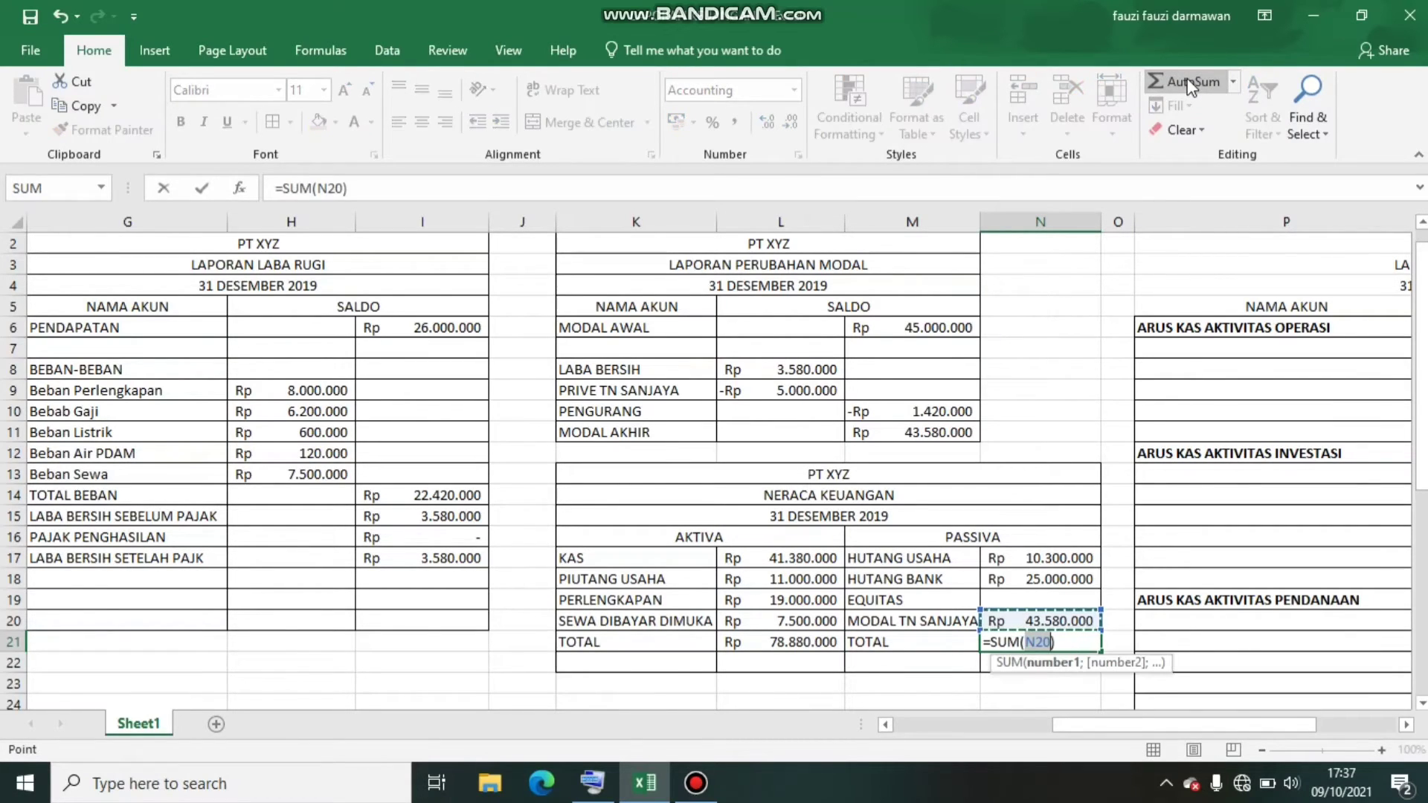
pyautogui.moveTo(1026, 556); pyautogui.dragTo(1035, 615)
pyautogui.press('Return')
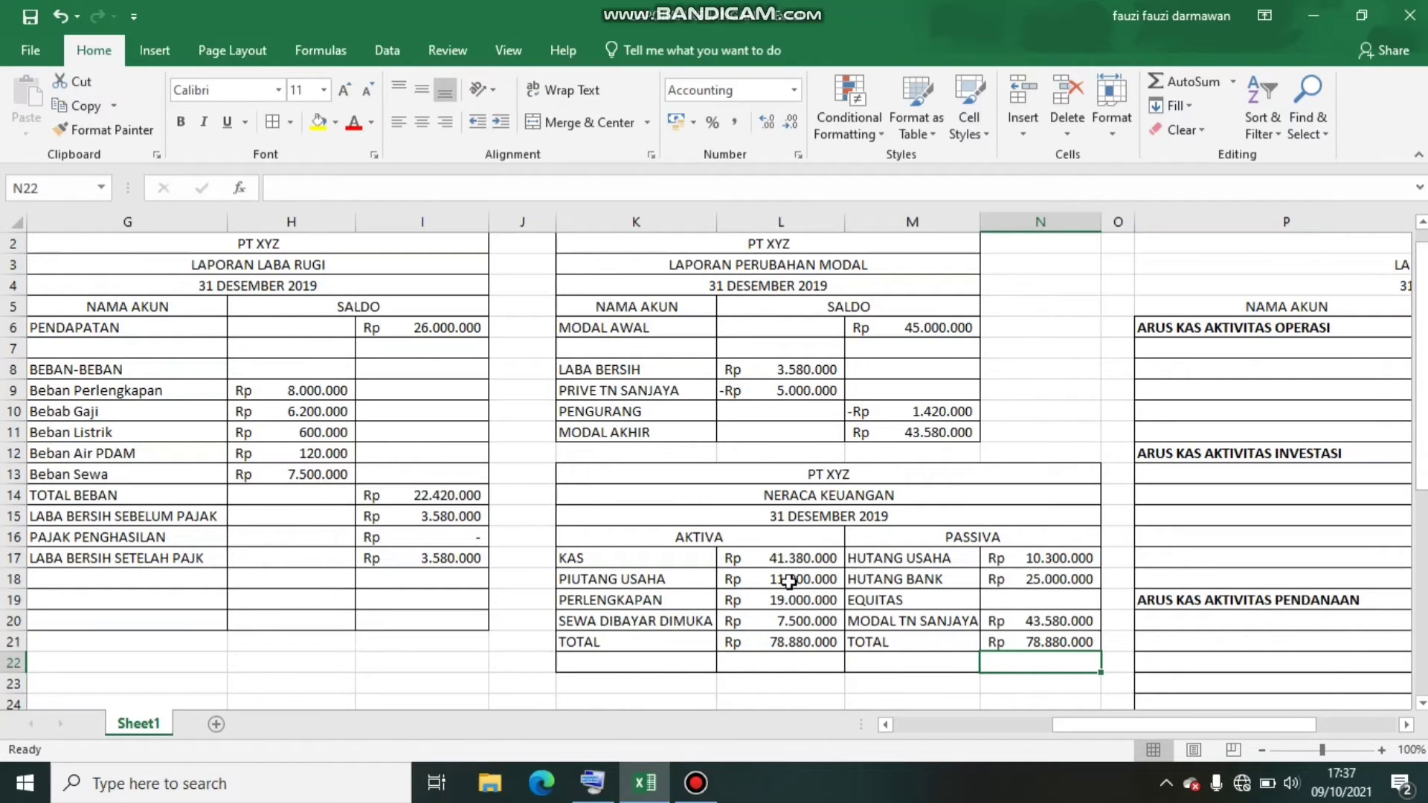
# Examine the LAPORAN ARUS KAS table's layout, from its title through the three activity sections to the cash balance rows
pyautogui.press('Right')
pyautogui.press('Right')
pyautogui.press('Right')
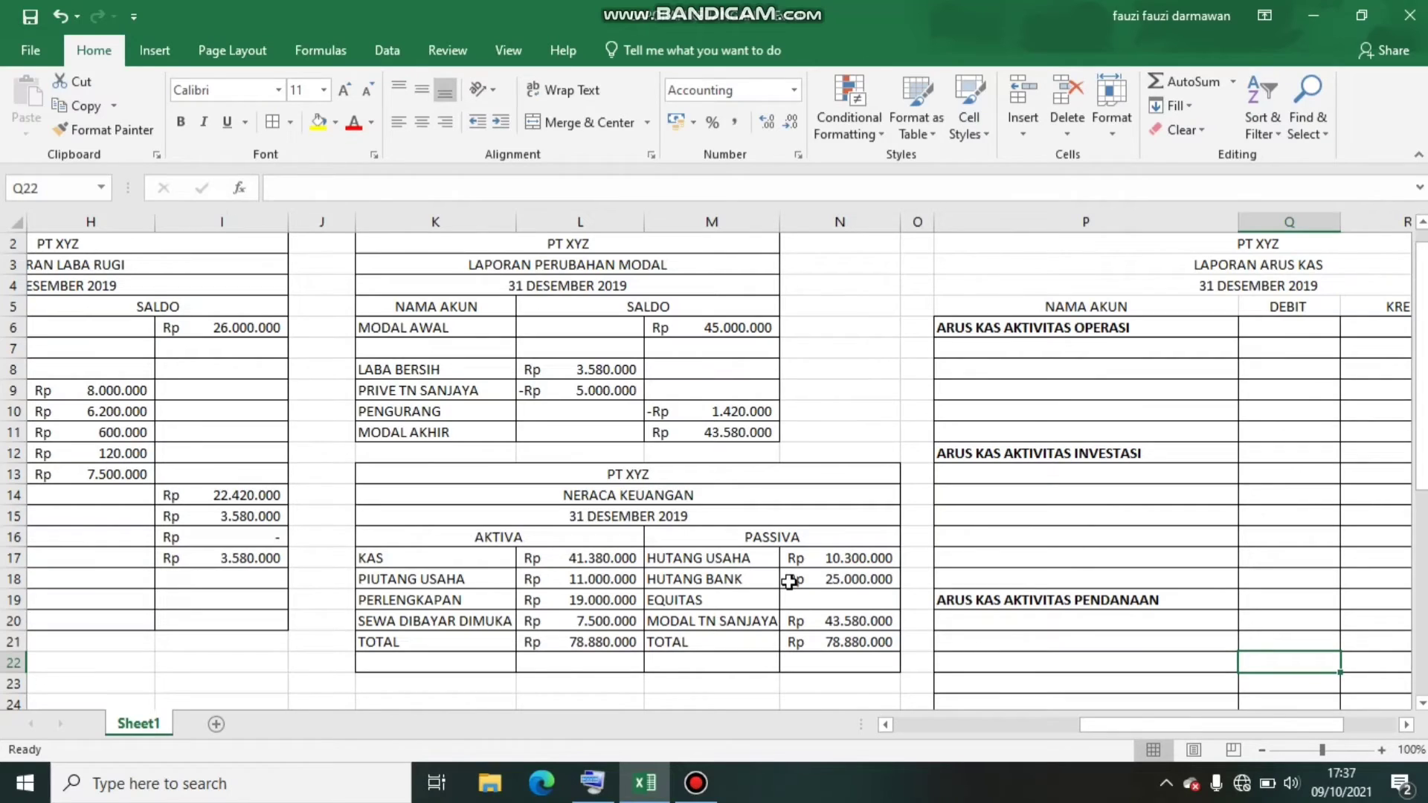
pyautogui.press('Right')
pyautogui.press('Right')
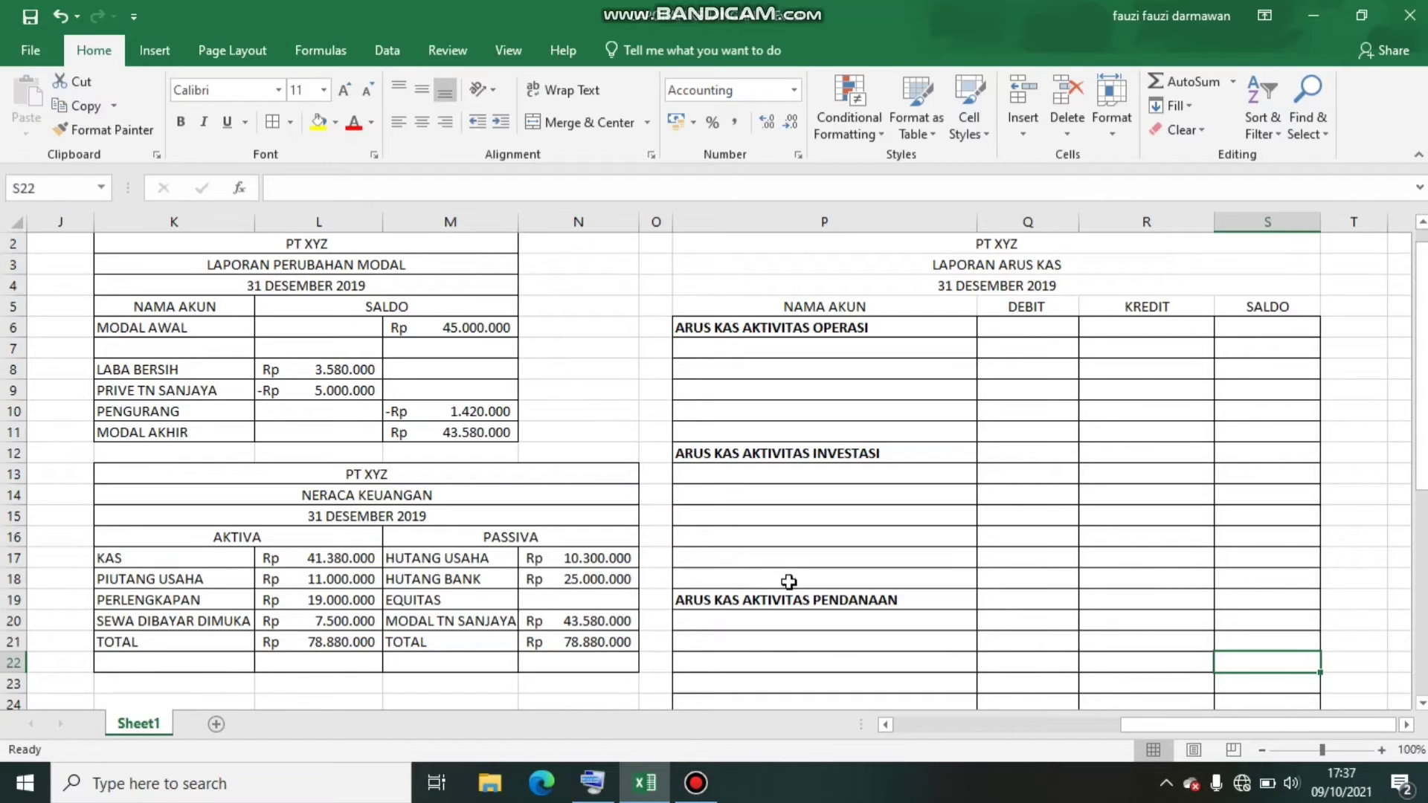
pyautogui.press('Up')
pyautogui.press('Up')
pyautogui.press('Up')
pyautogui.press('Up')
pyautogui.press('Up')
pyautogui.press('Up')
pyautogui.press('Up')
pyautogui.press('Up')
pyautogui.press('Up')
pyautogui.press('Up')
pyautogui.press('Up')
pyautogui.press('Up')
pyautogui.press('Up')
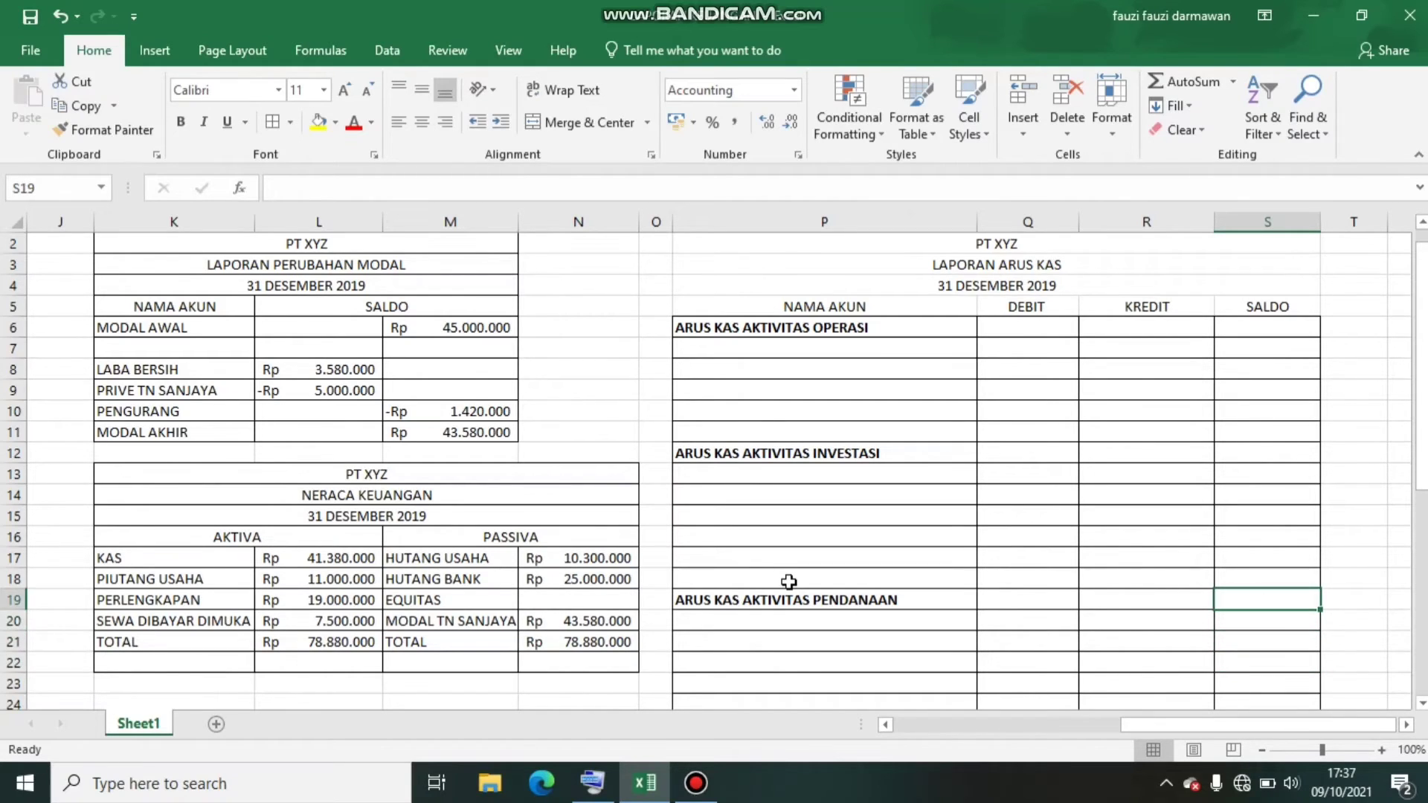
pyautogui.press('Up')
pyautogui.press('Up')
pyautogui.press('Up')
pyautogui.press('Up')
pyautogui.press('Up')
pyautogui.press('Up')
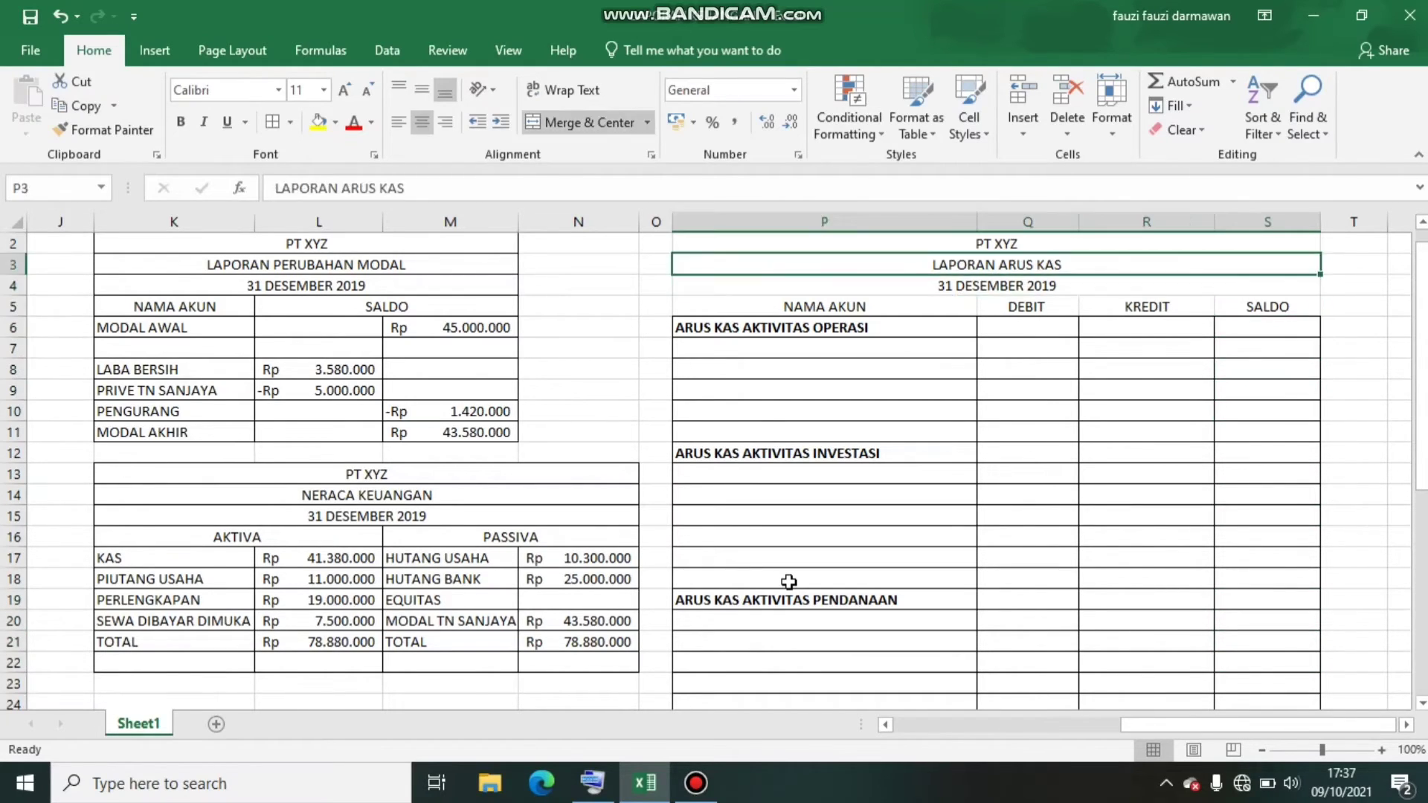
pyautogui.press('Down')
pyautogui.press('Down')
pyautogui.press('Down')
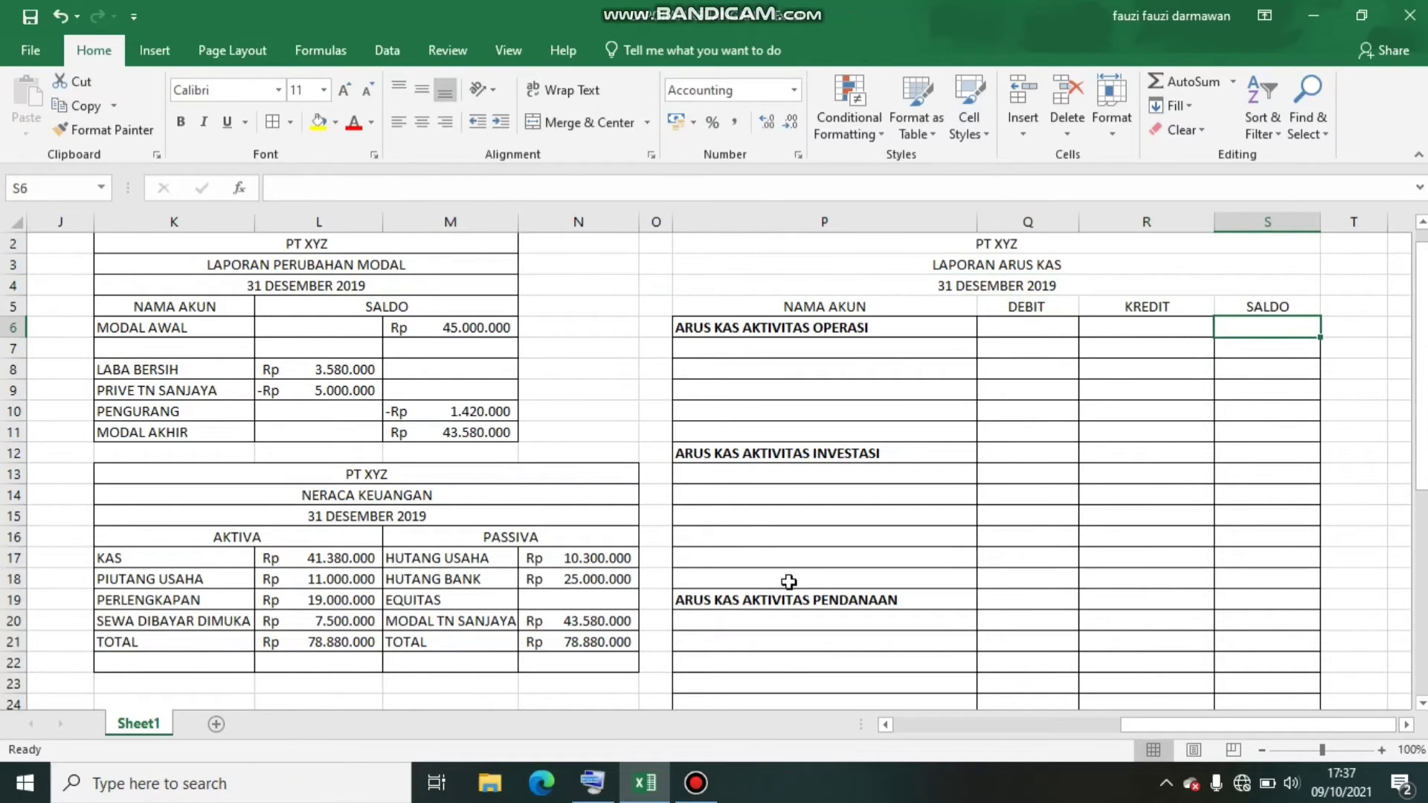
pyautogui.press('Down')
pyautogui.press('Down')
pyautogui.press('Down')
pyautogui.press('Down')
pyautogui.press('Down')
pyautogui.press('Down')
pyautogui.press('Down')
pyautogui.press('Down')
pyautogui.press('Down')
pyautogui.press('Down')
pyautogui.press('Down')
pyautogui.press('Down')
pyautogui.press('Down')
pyautogui.press('Down')
pyautogui.press('Down')
pyautogui.press('Down')
pyautogui.press('Down')
pyautogui.press('Down')
pyautogui.press('Down')
pyautogui.press('Down')
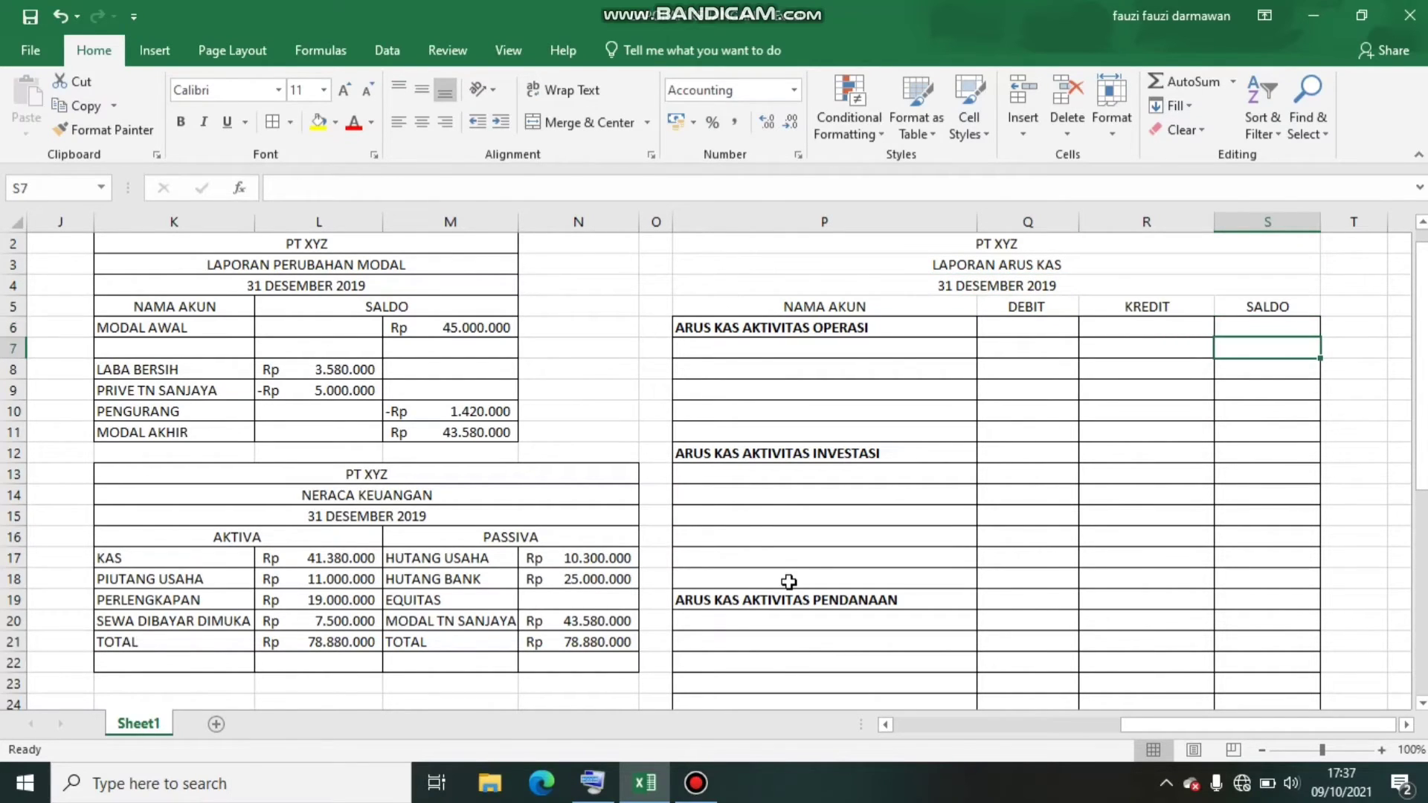
pyautogui.press('Up')
pyautogui.press('Up')
pyautogui.press('Up')
pyautogui.press('Up')
pyautogui.press('Up')
pyautogui.press('Up')
pyautogui.press('Up')
pyautogui.press('Up')
pyautogui.press('Up')
pyautogui.press('Up')
pyautogui.press('Up')
pyautogui.press('Up')
pyautogui.press('Up')
pyautogui.press('Up')
pyautogui.press('Up')
pyautogui.press('Up')
pyautogui.press('Up')
pyautogui.press('Up')
pyautogui.press('Up')
pyautogui.press('Up')
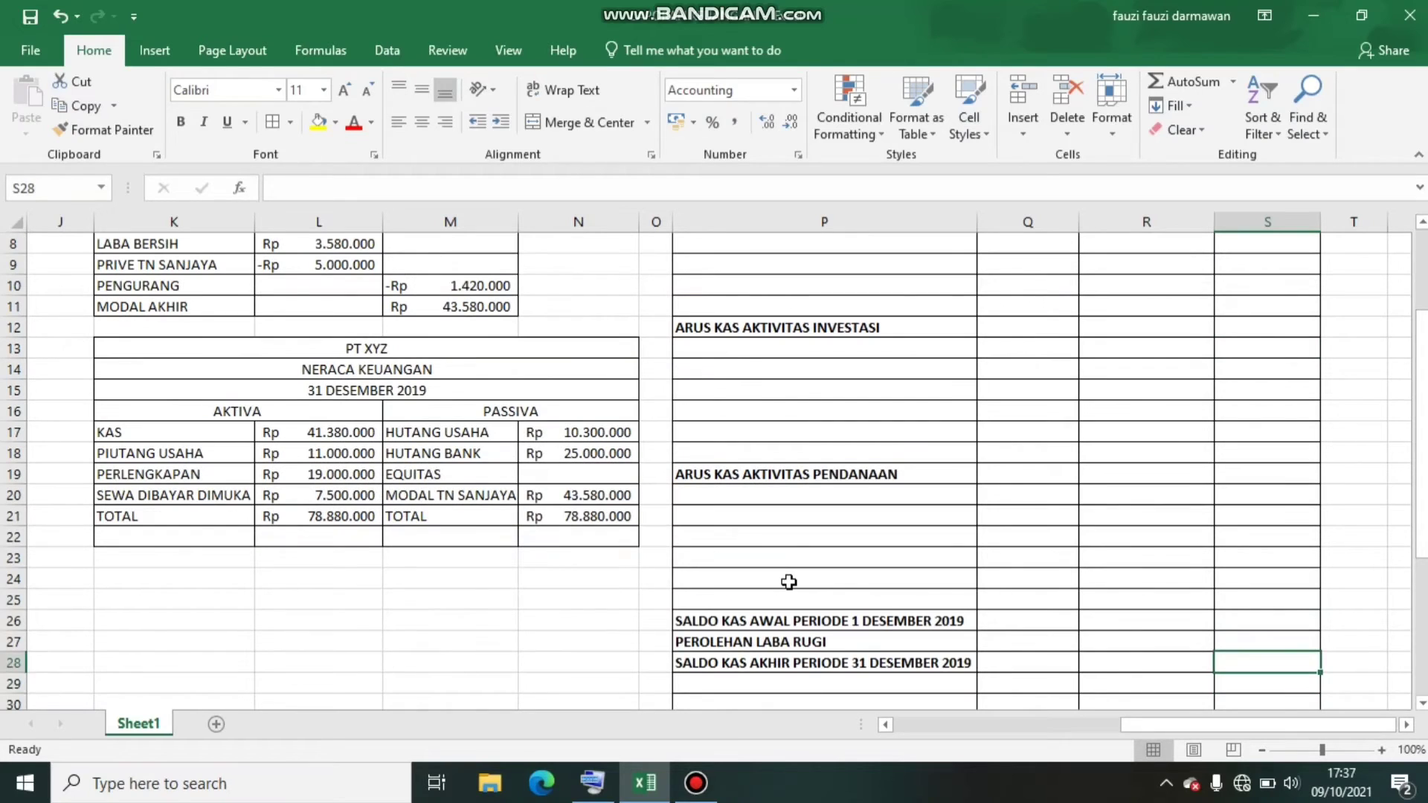
pyautogui.press('Up')
pyautogui.press('Up')
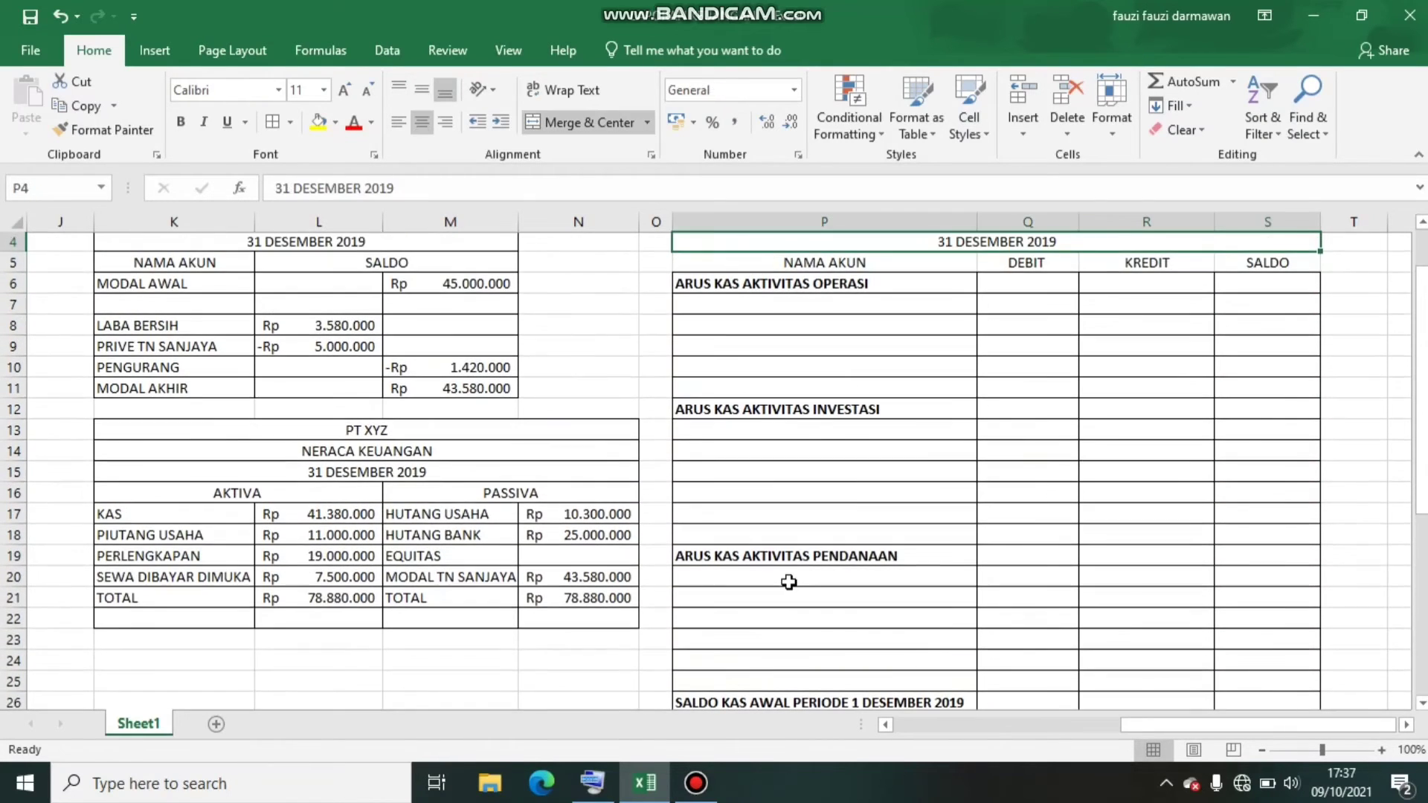
# Enter PENRIMAAN DARI PELANGGAN in P7 under ARUS KAS AKTIVITAS OPERASI
pyautogui.press('Left')
pyautogui.press('Down')
pyautogui.press('Down')
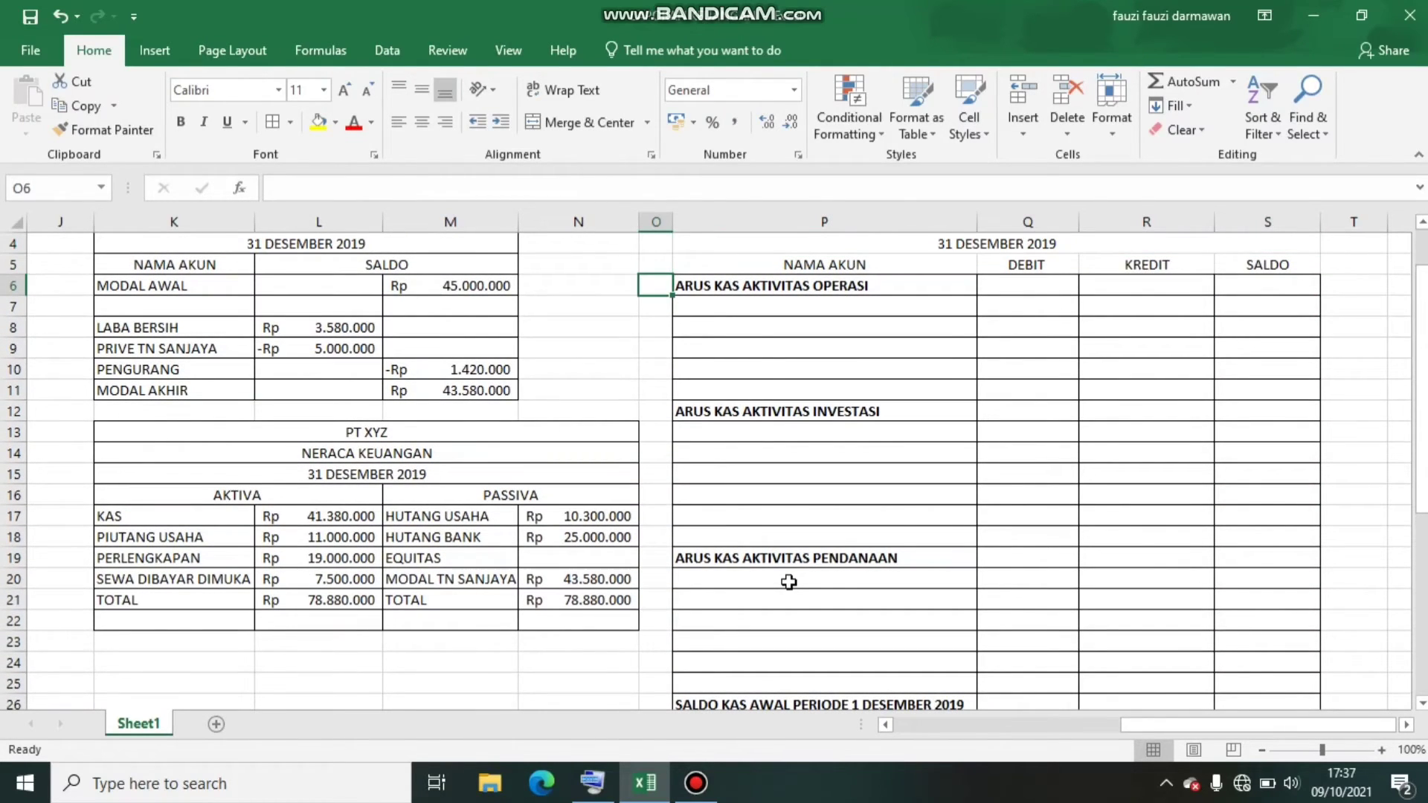
pyautogui.press('Down')
pyautogui.press('Right')
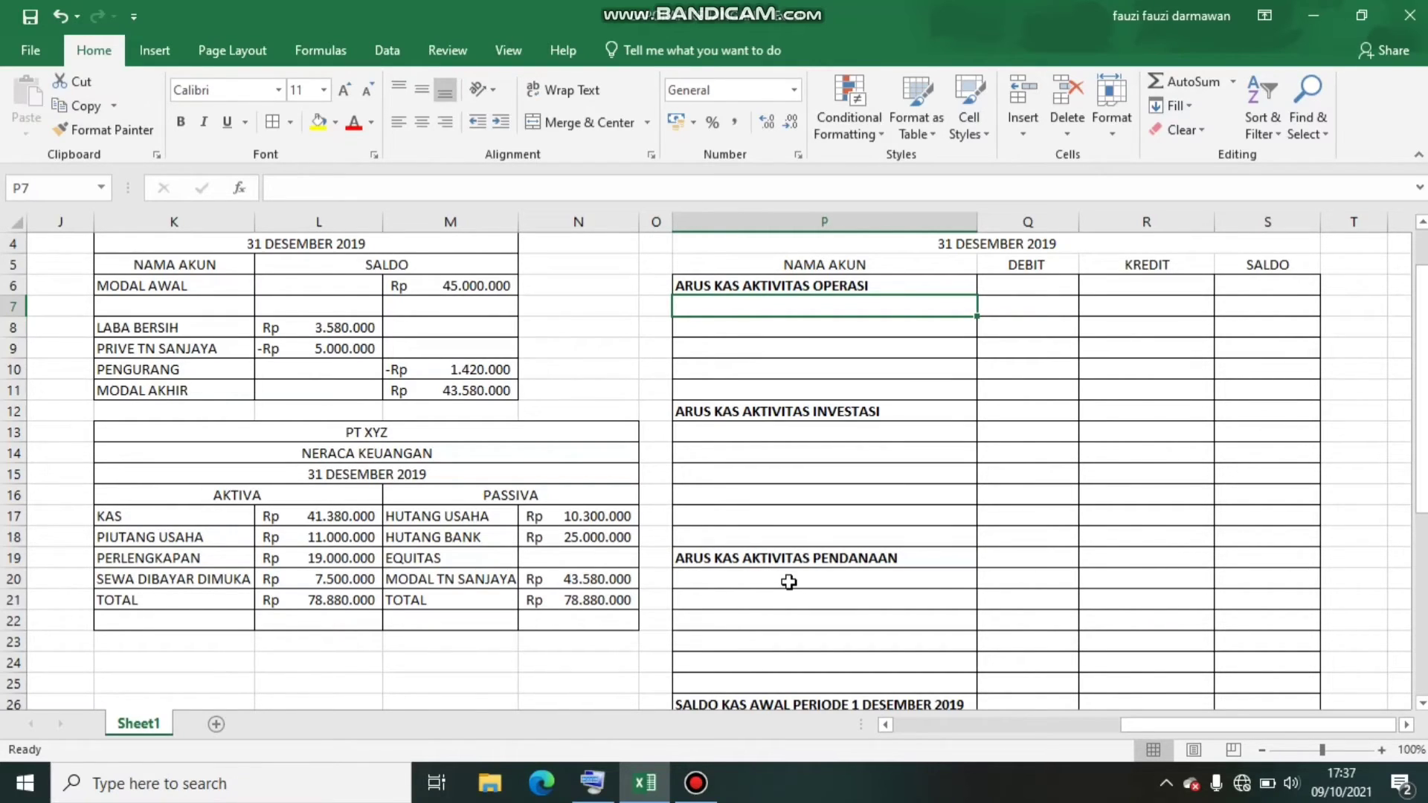
pyautogui.write('PENRIMAAN')
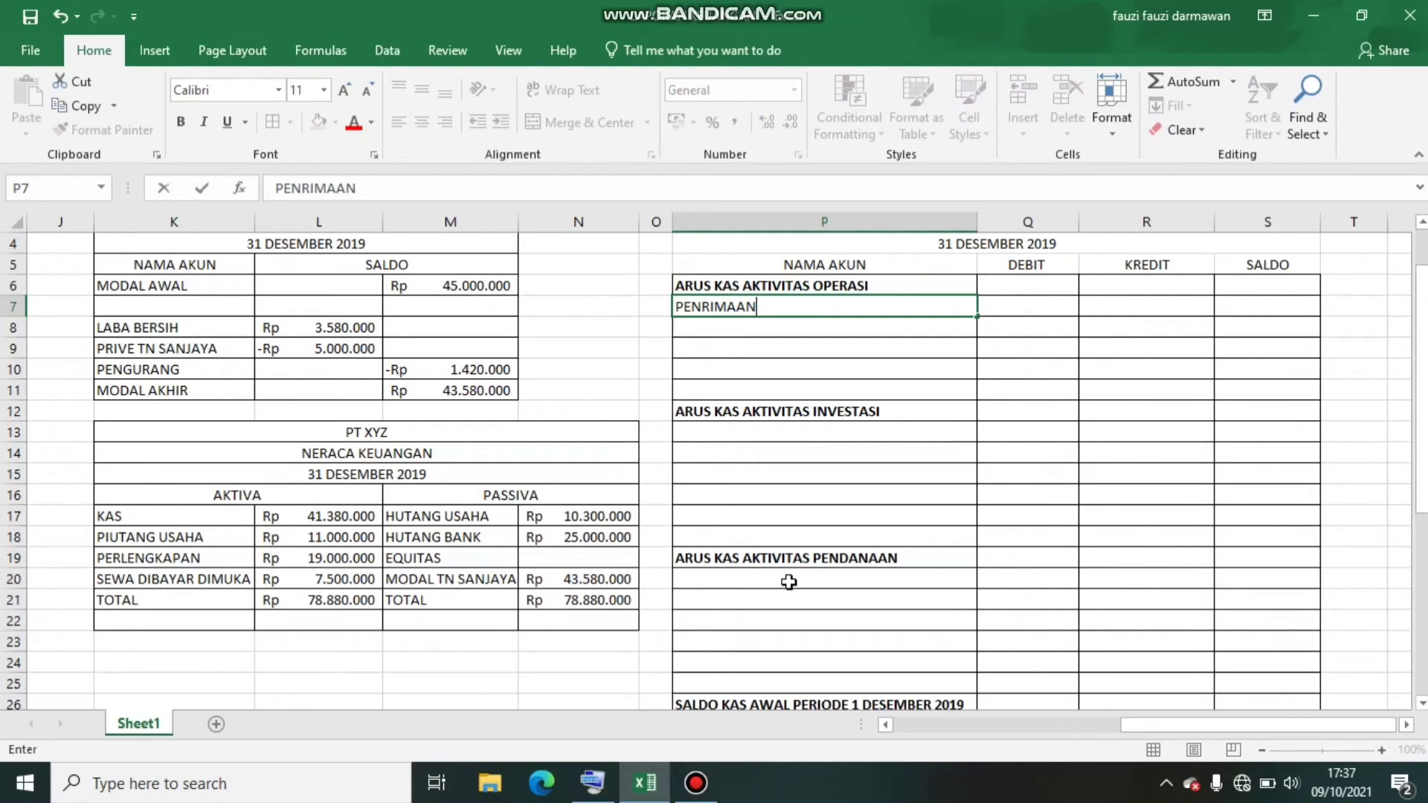
pyautogui.write(' DARI PELA')
pyautogui.press('BackSpace')
pyautogui.write('LANGG')
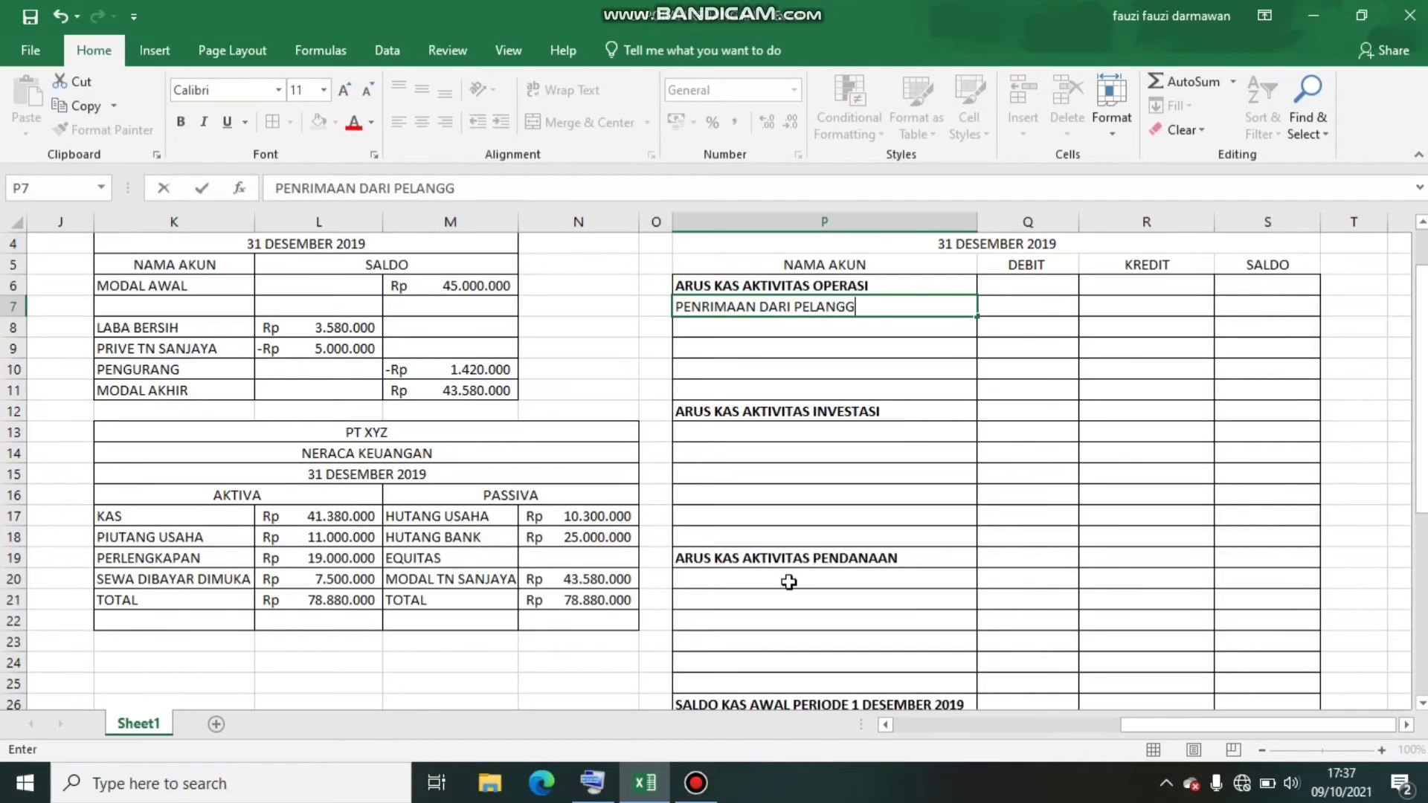
pyautogui.write('AN')
pyautogui.press('Tab')
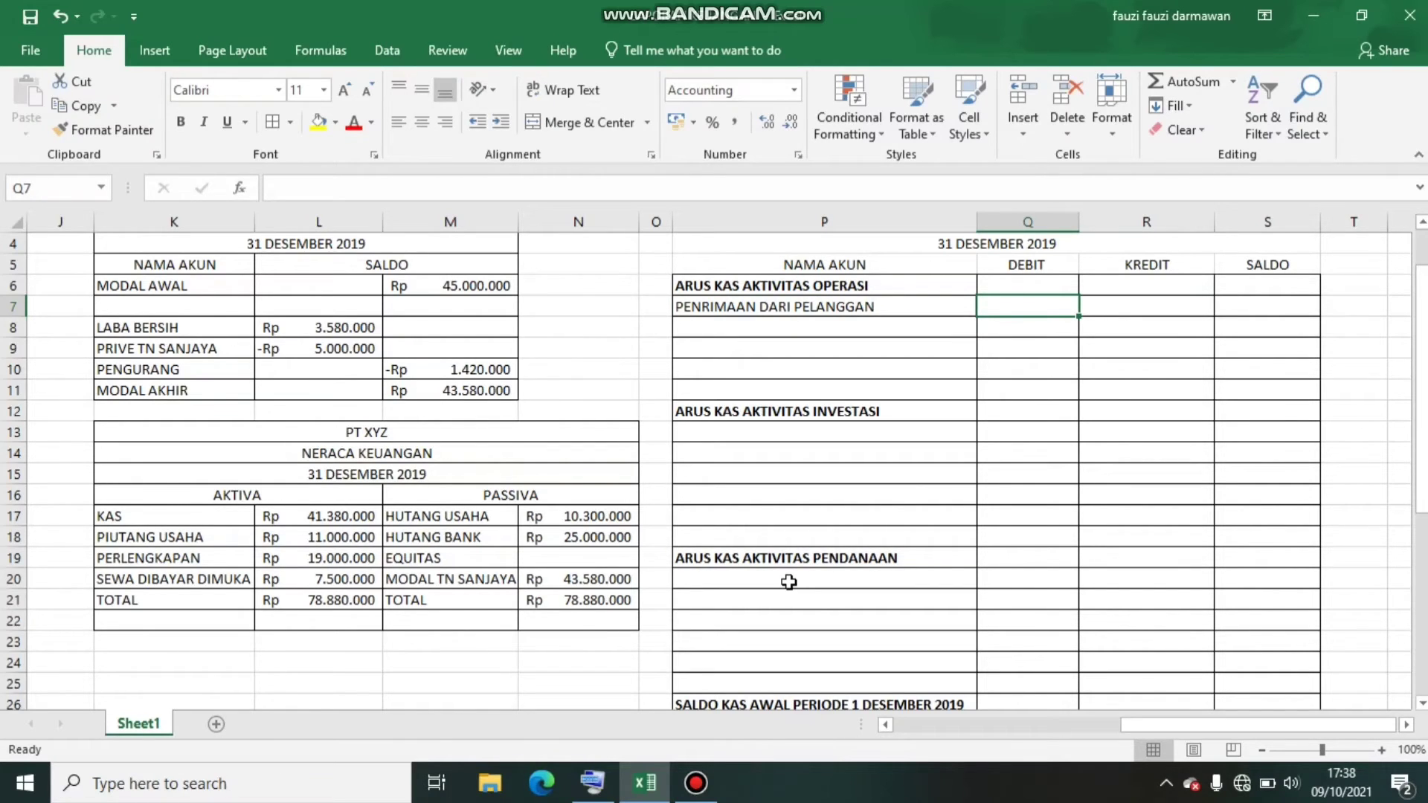
# Enter 26000000 as the DEBIT amount for PENRIMAAN DARI PELANGGAN in Q7
pyautogui.write('26.000.0')
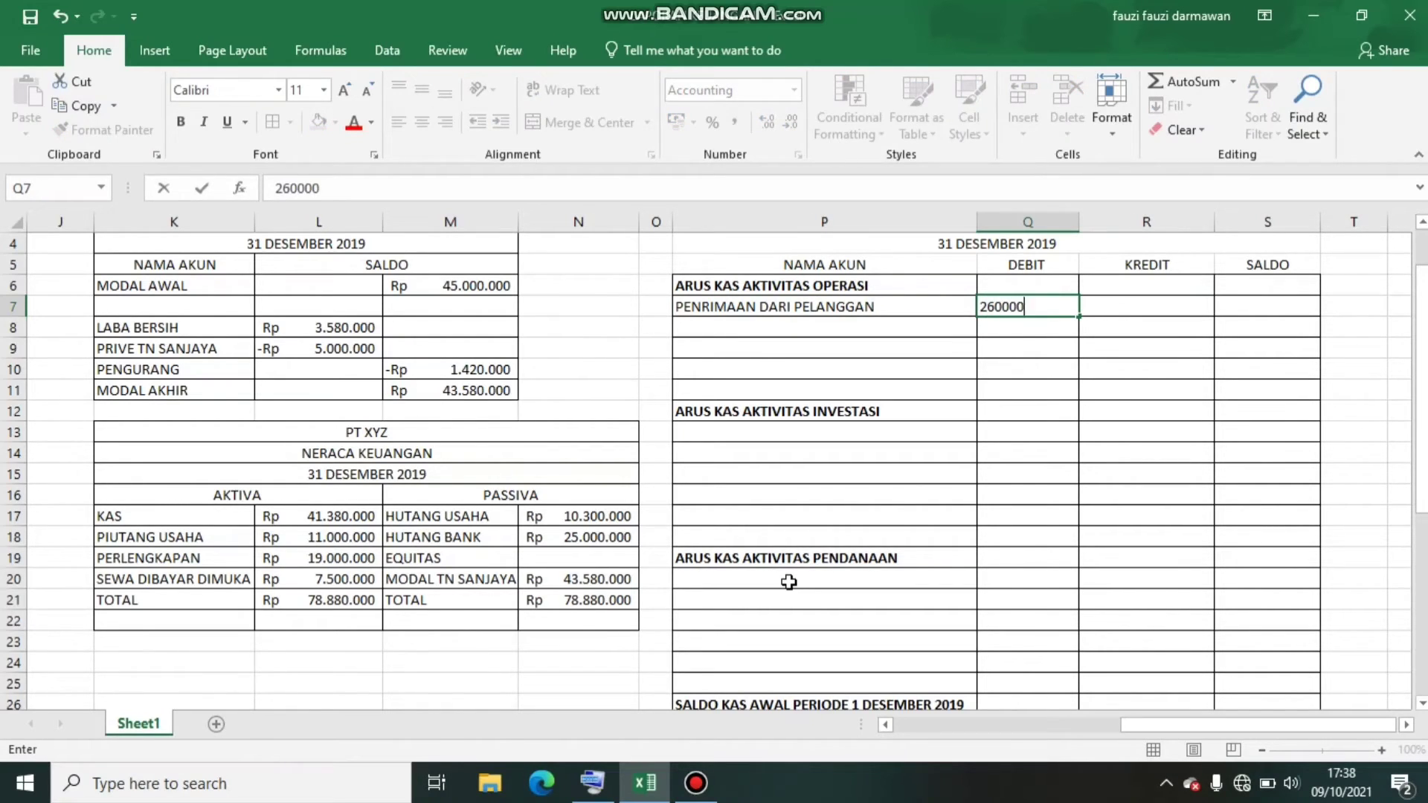
pyautogui.write('00')
pyautogui.press('Return')
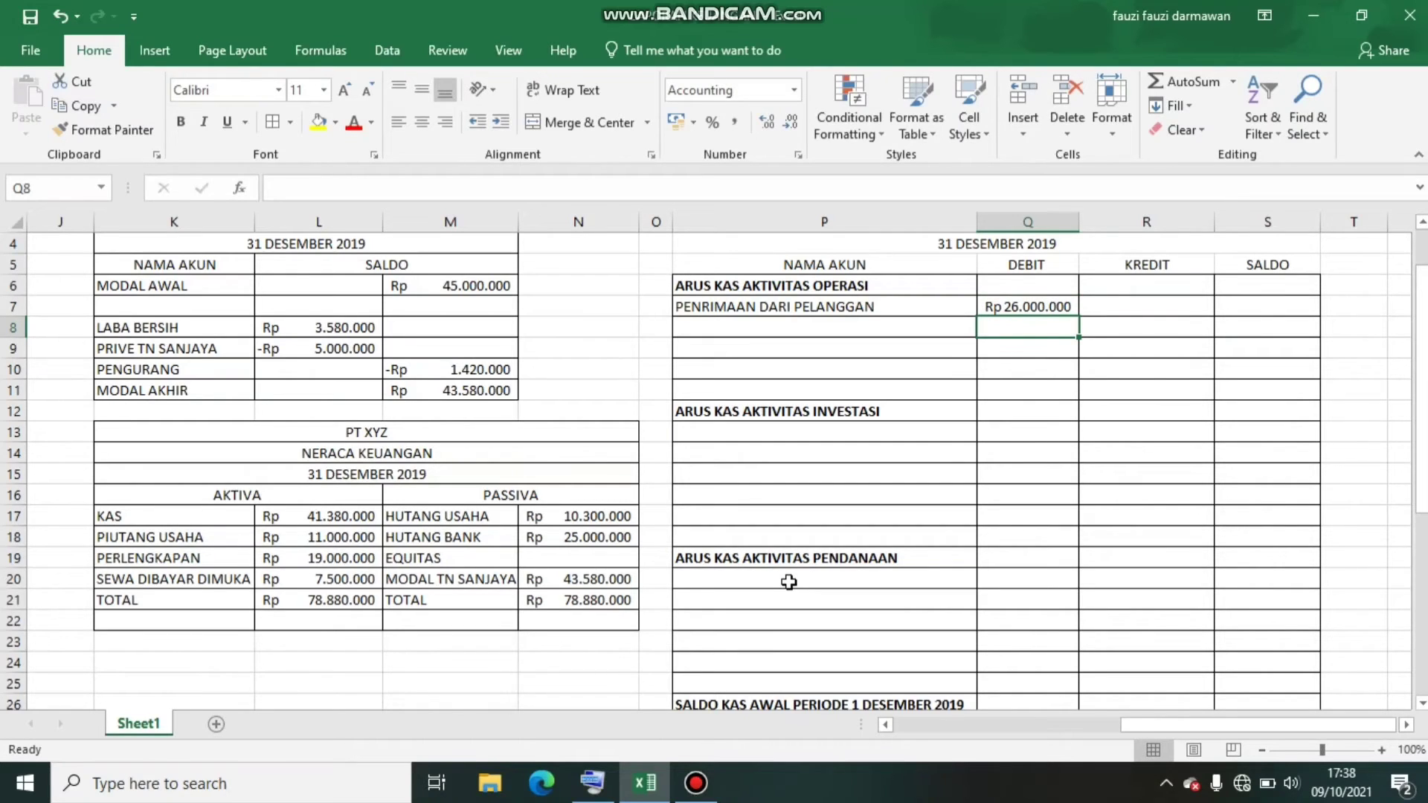
# Enter the subheading "ARUS KAS KELUAR :" in P8 and make it bold
pyautogui.press('Left')
pyautogui.press('Left')
pyautogui.press('Right')
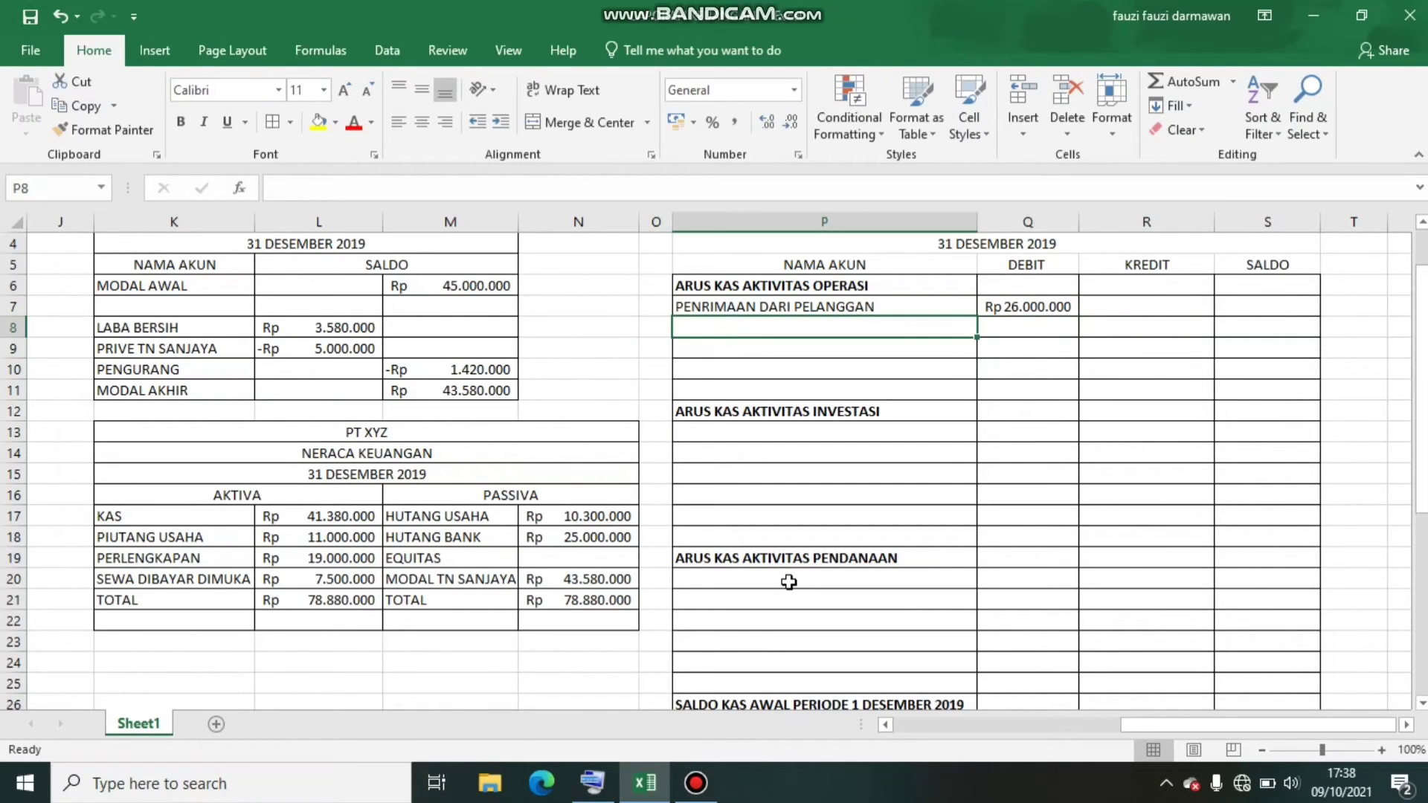
pyautogui.write('ARUS KAS ')
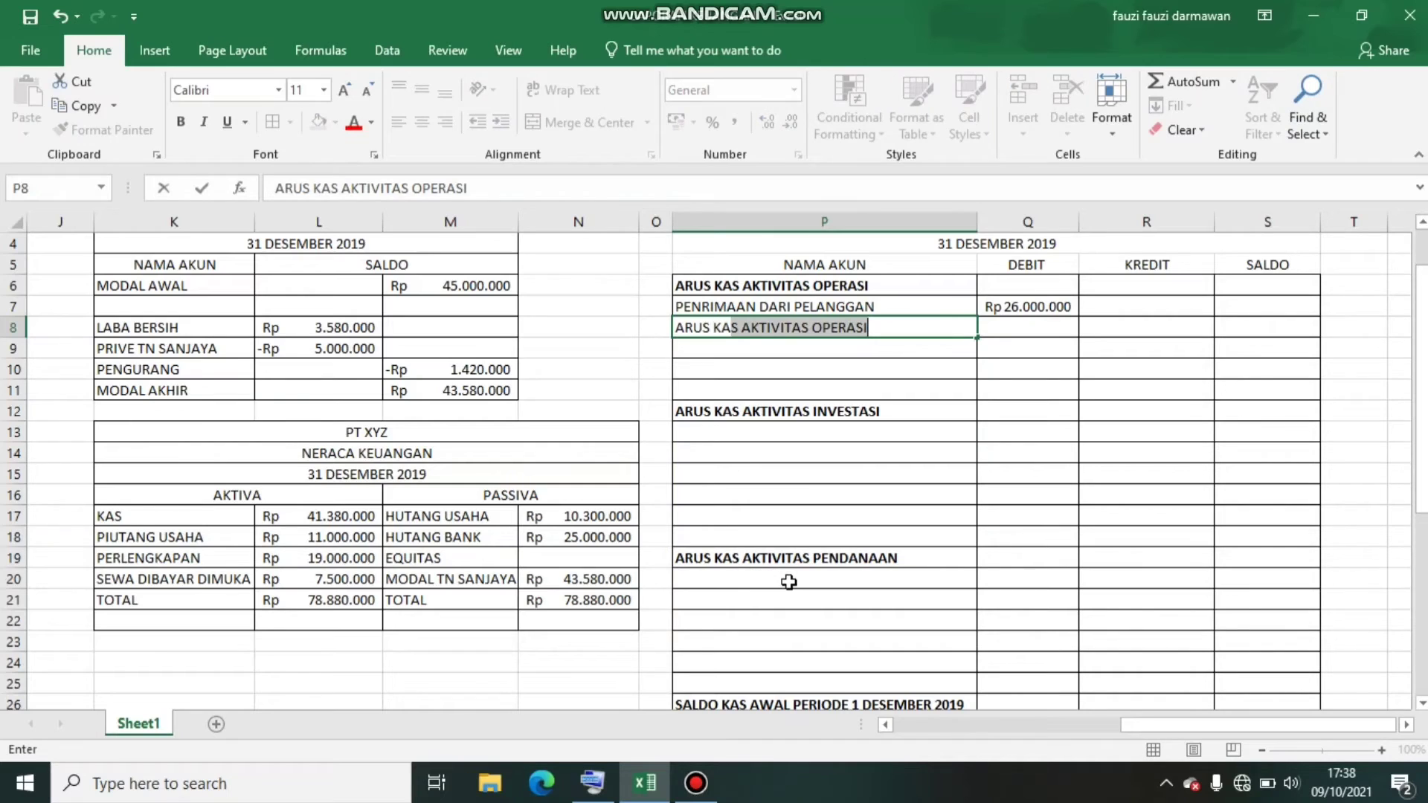
pyautogui.write('KELUAR ')
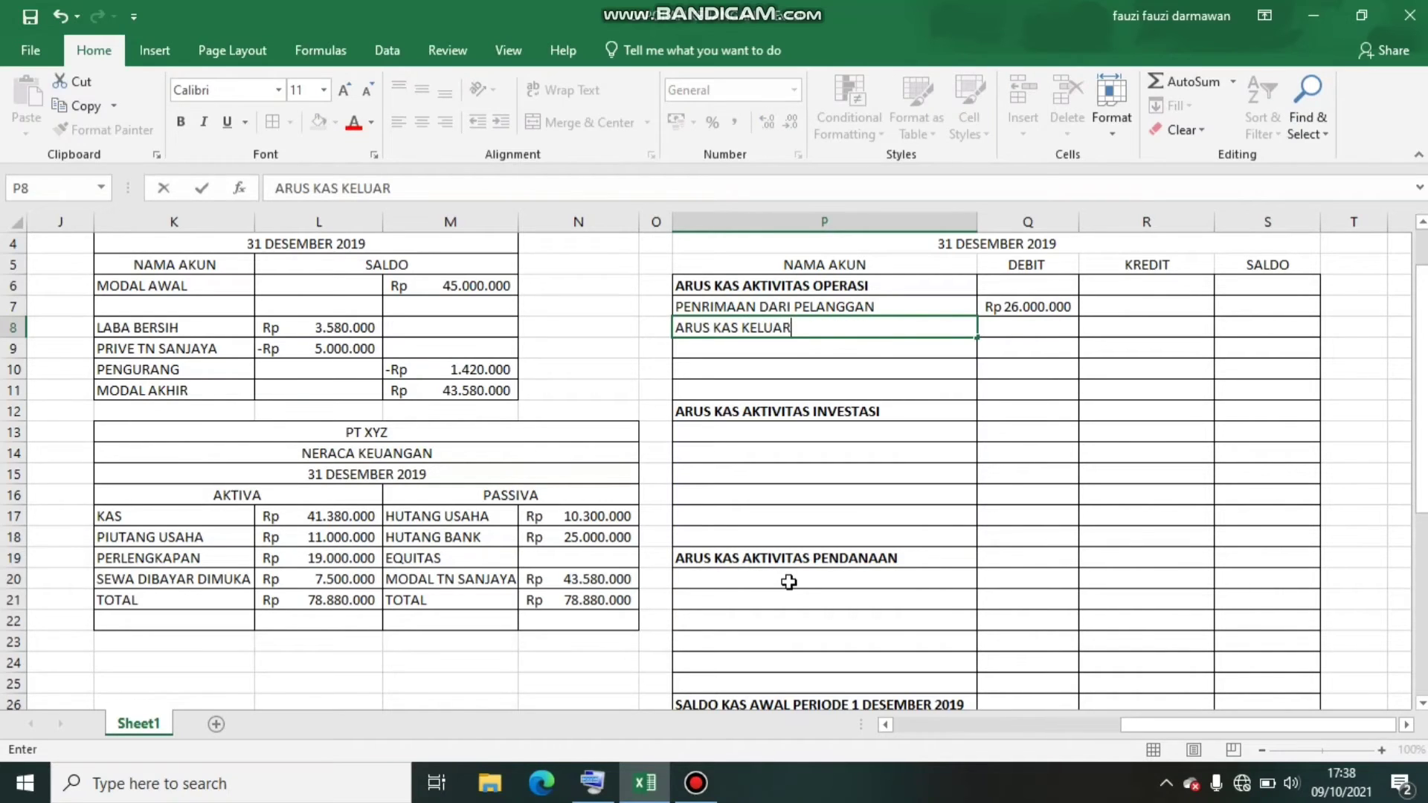
pyautogui.write(':')
pyautogui.press('Return')
pyautogui.press('Up')
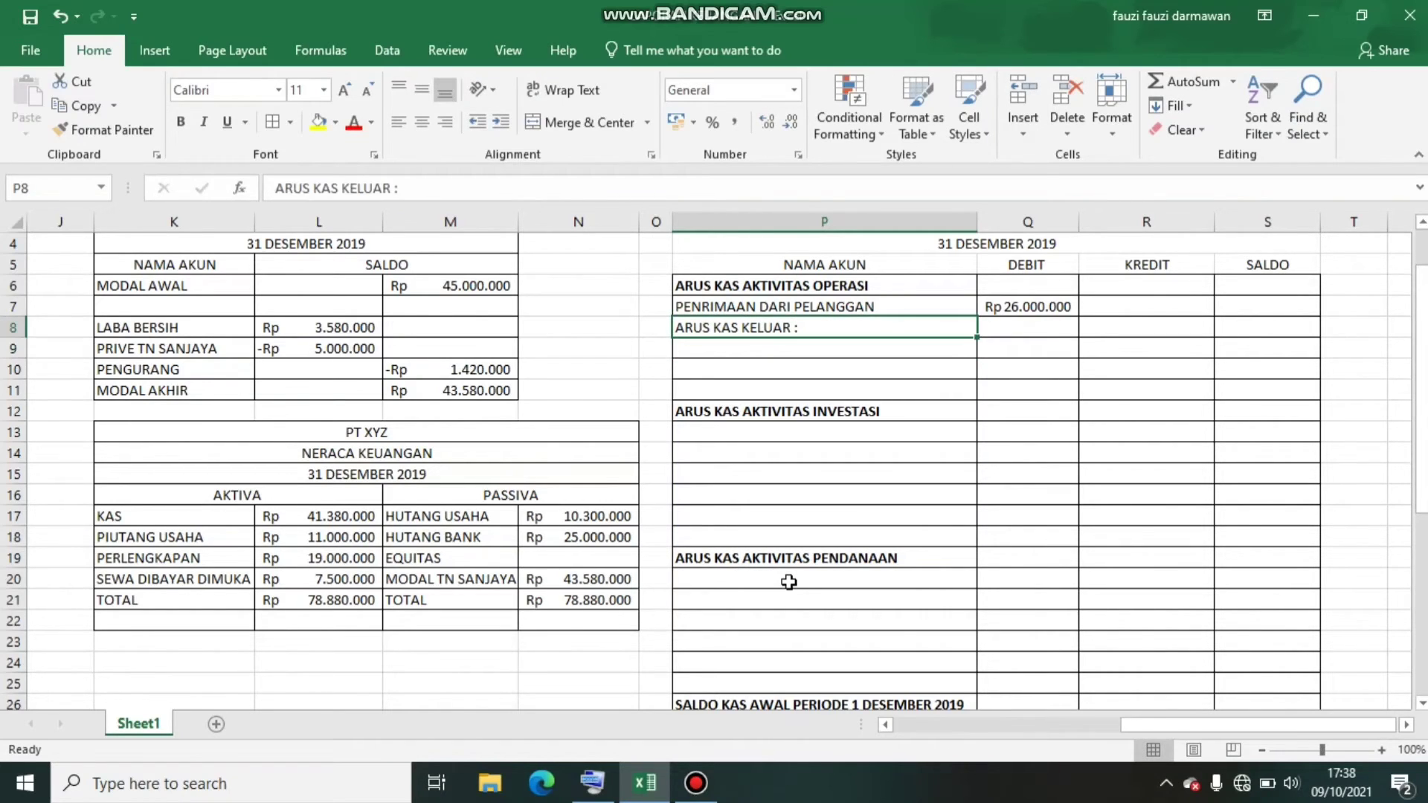
pyautogui.click(183, 124)
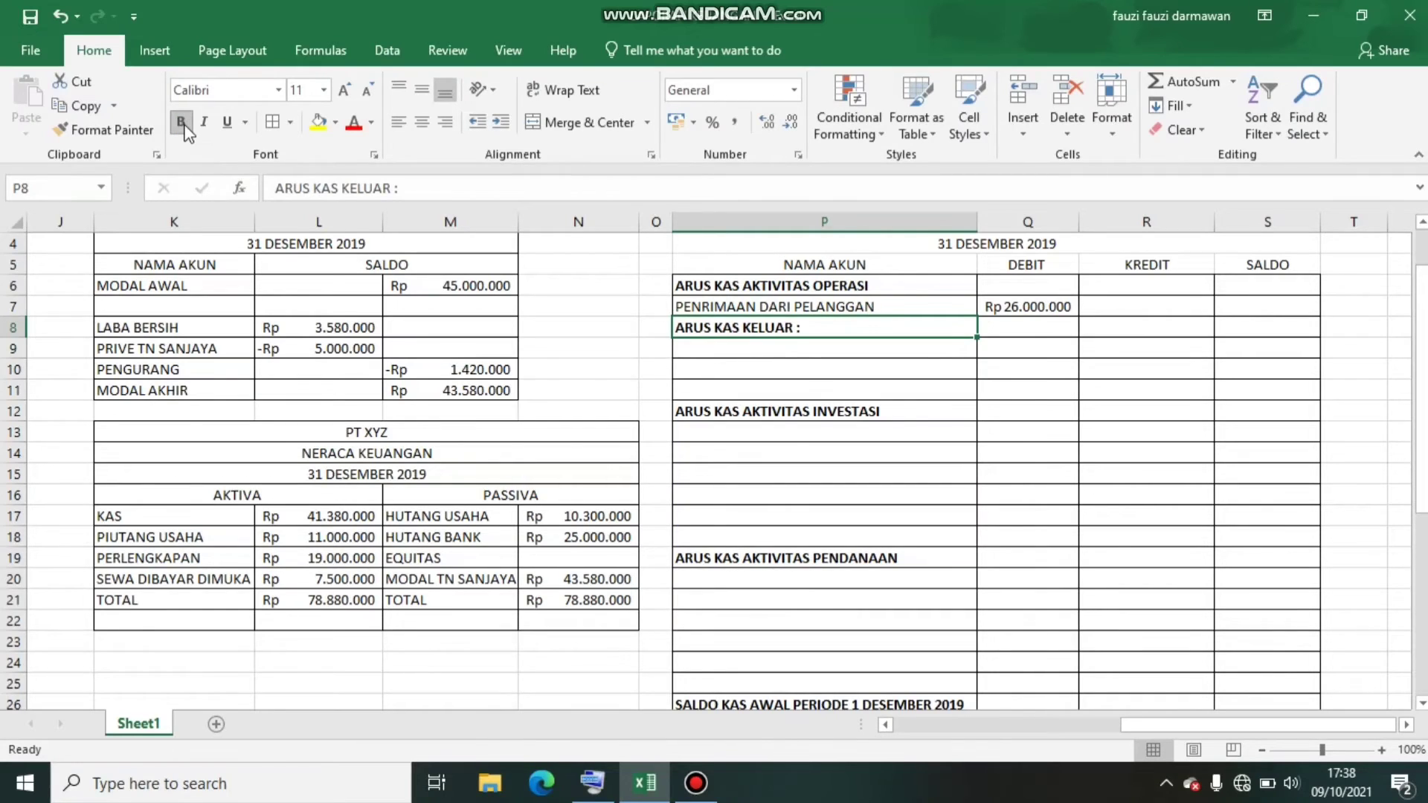
# Enter BEBAN ADMIN & UMUM in P9 as the first cash outflow item
pyautogui.press('Down')
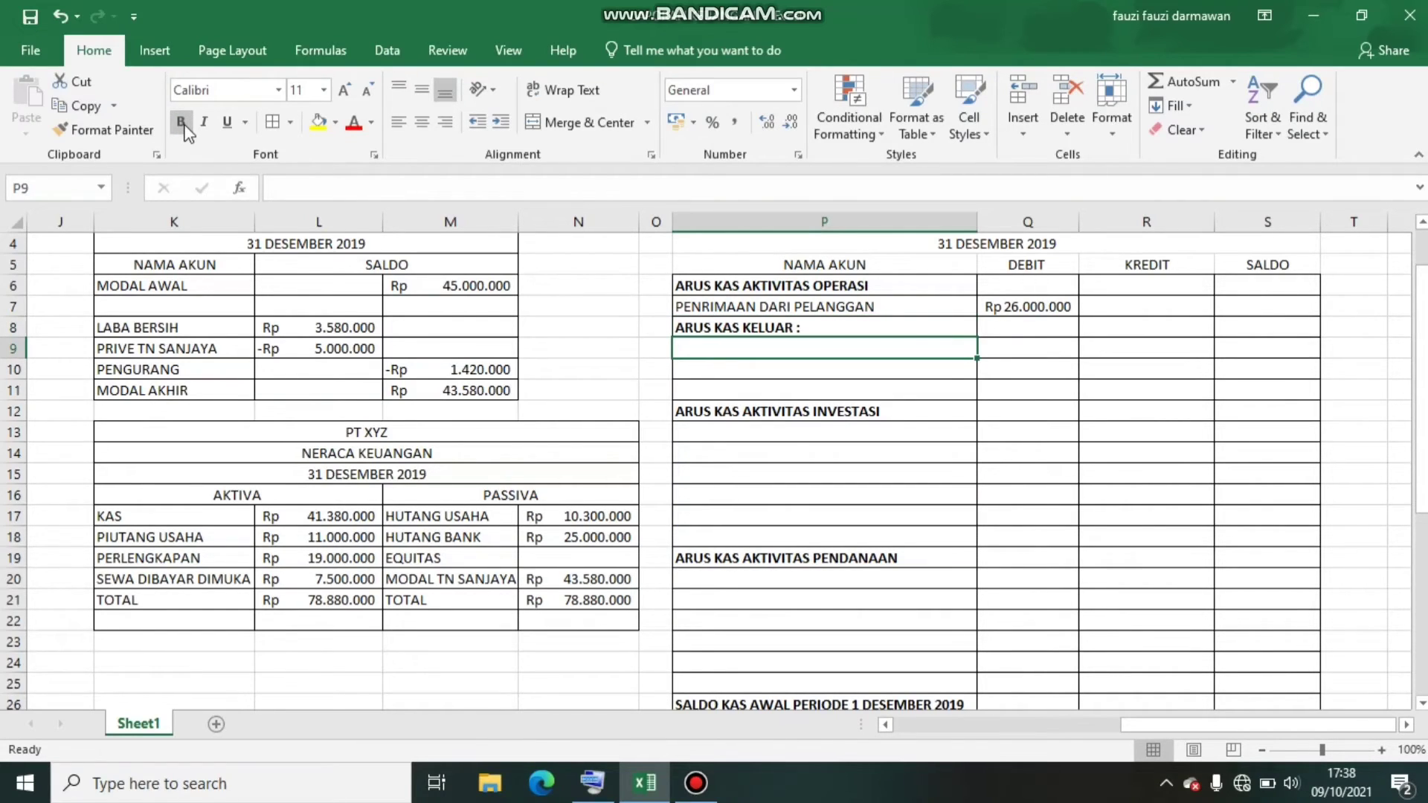
pyautogui.write('BE')
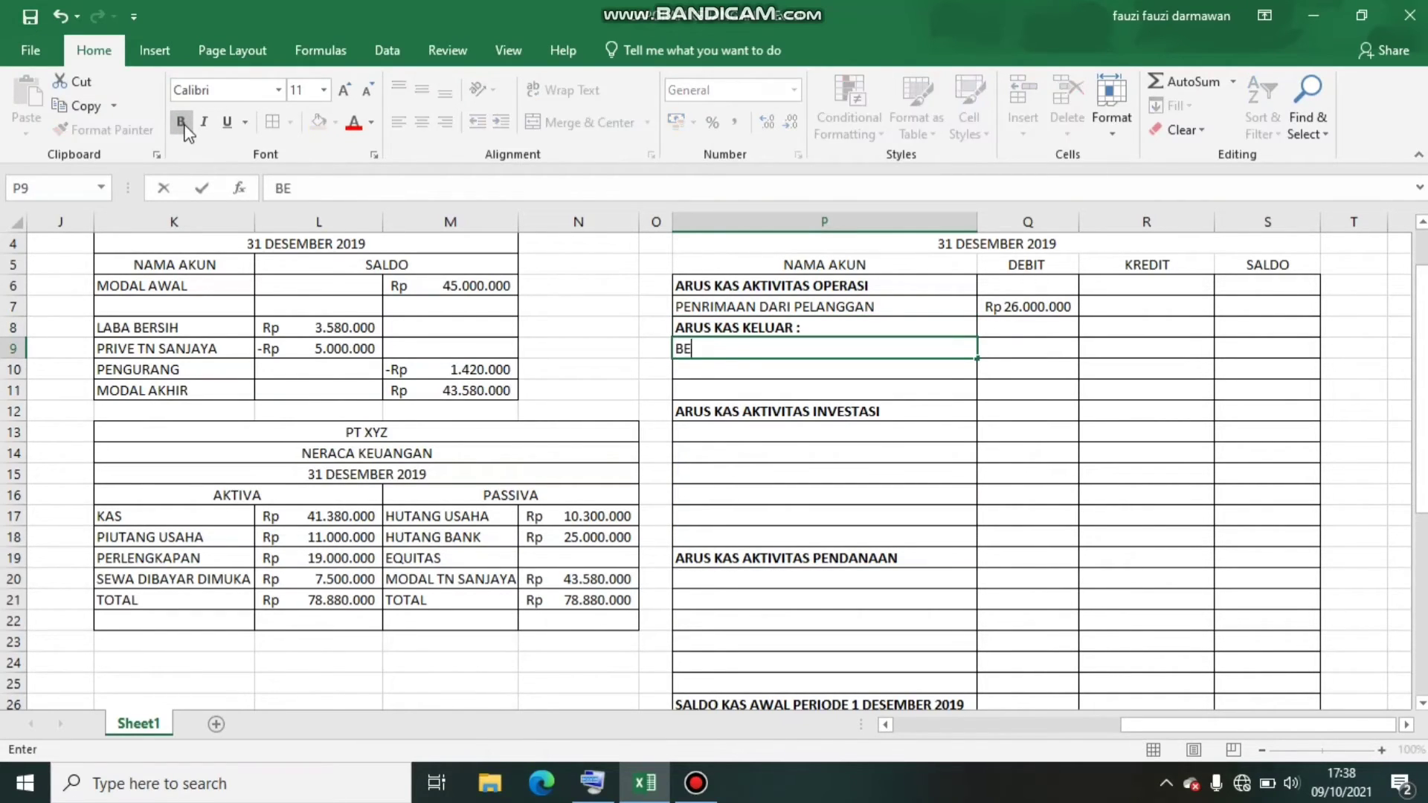
pyautogui.write('BAN ADMIN & UMUM')
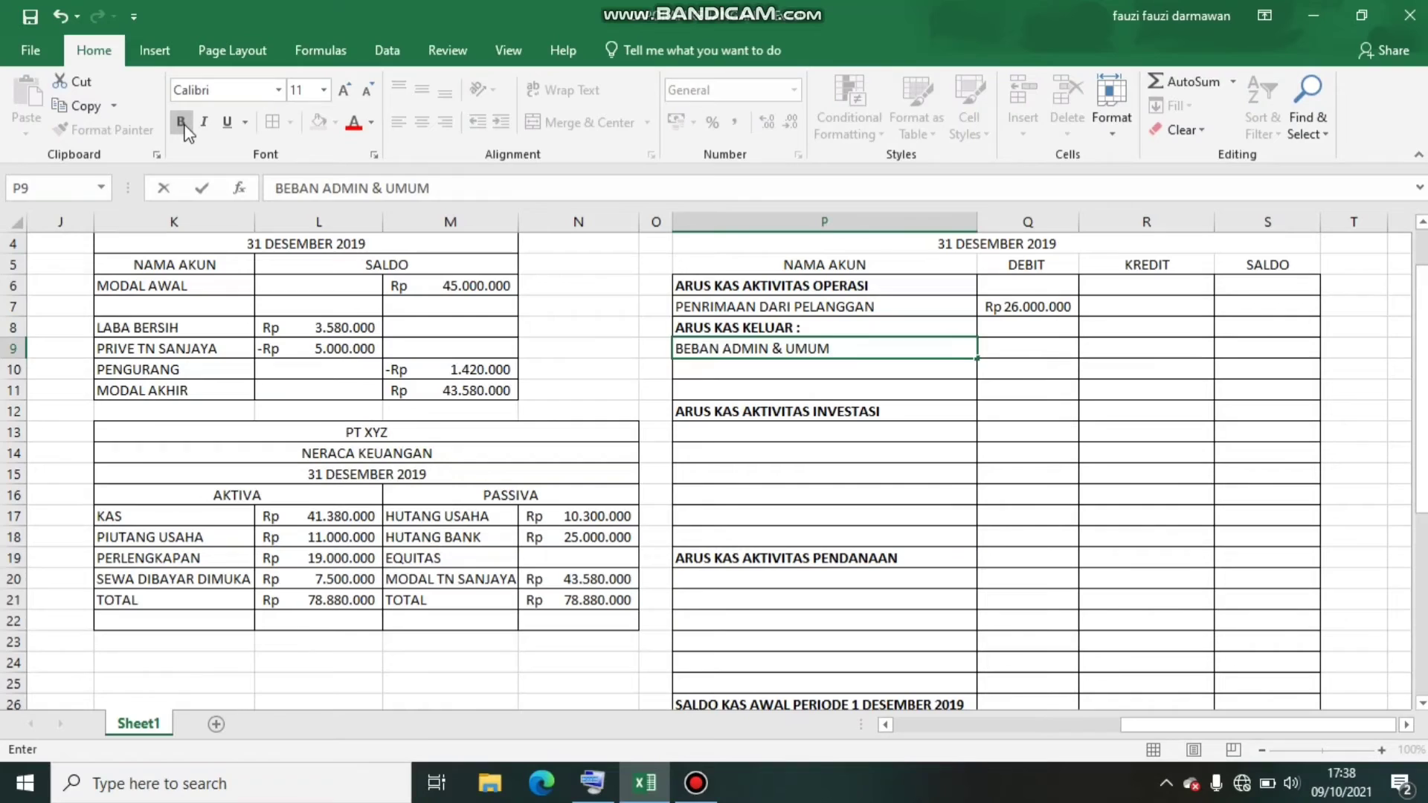
pyautogui.press('Return')
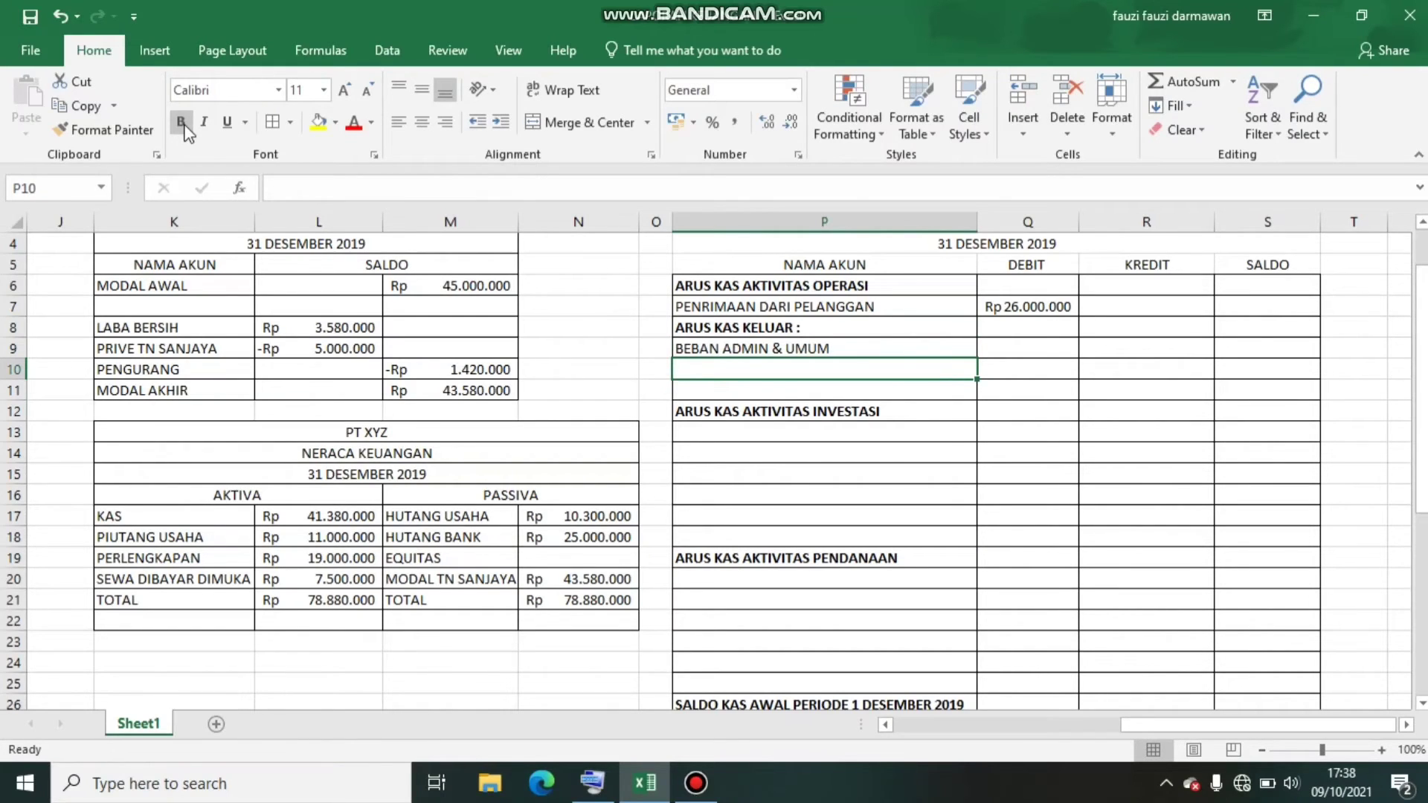
# Enter BEBAN PEMASARAN in P10 as the second cash outflow item
pyautogui.write('BEBAN ')
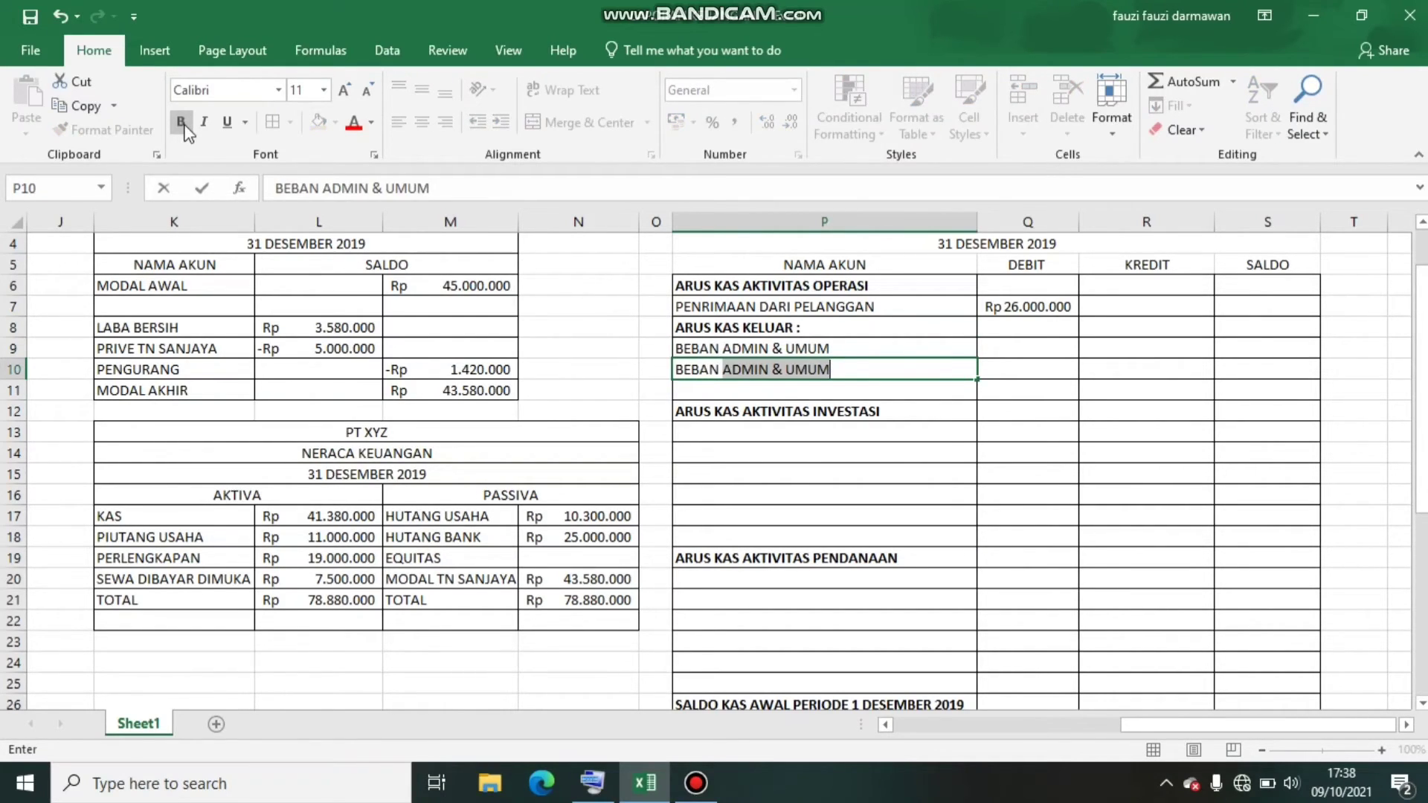
pyautogui.write('PEMASARAN')
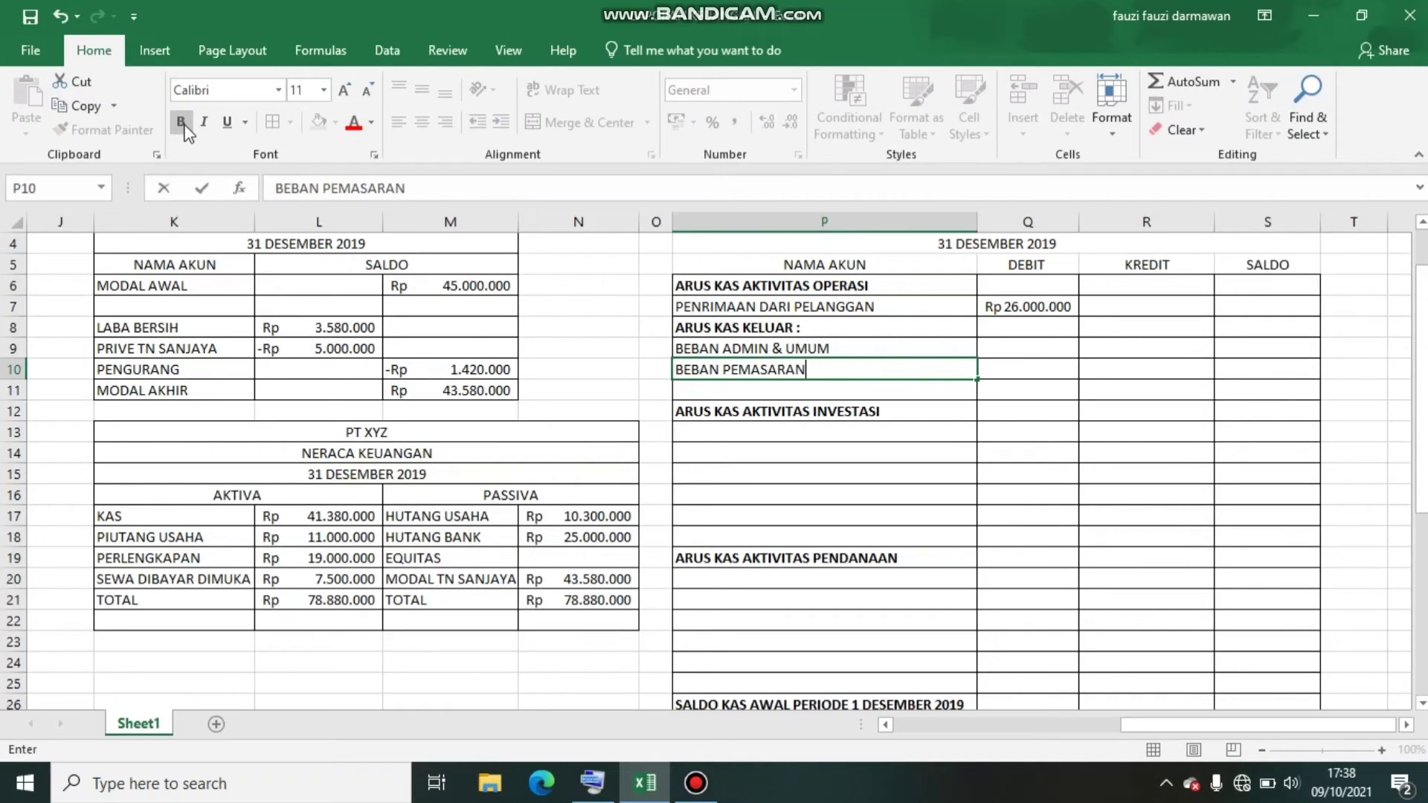
pyautogui.press('Up')
# Enter the KREDIT amounts 22420000 for BEBAN ADMIN & UMUM in R9 and 0 for BEBAN PEMASARAN in R10
pyautogui.press('Right')
pyautogui.press('Right')
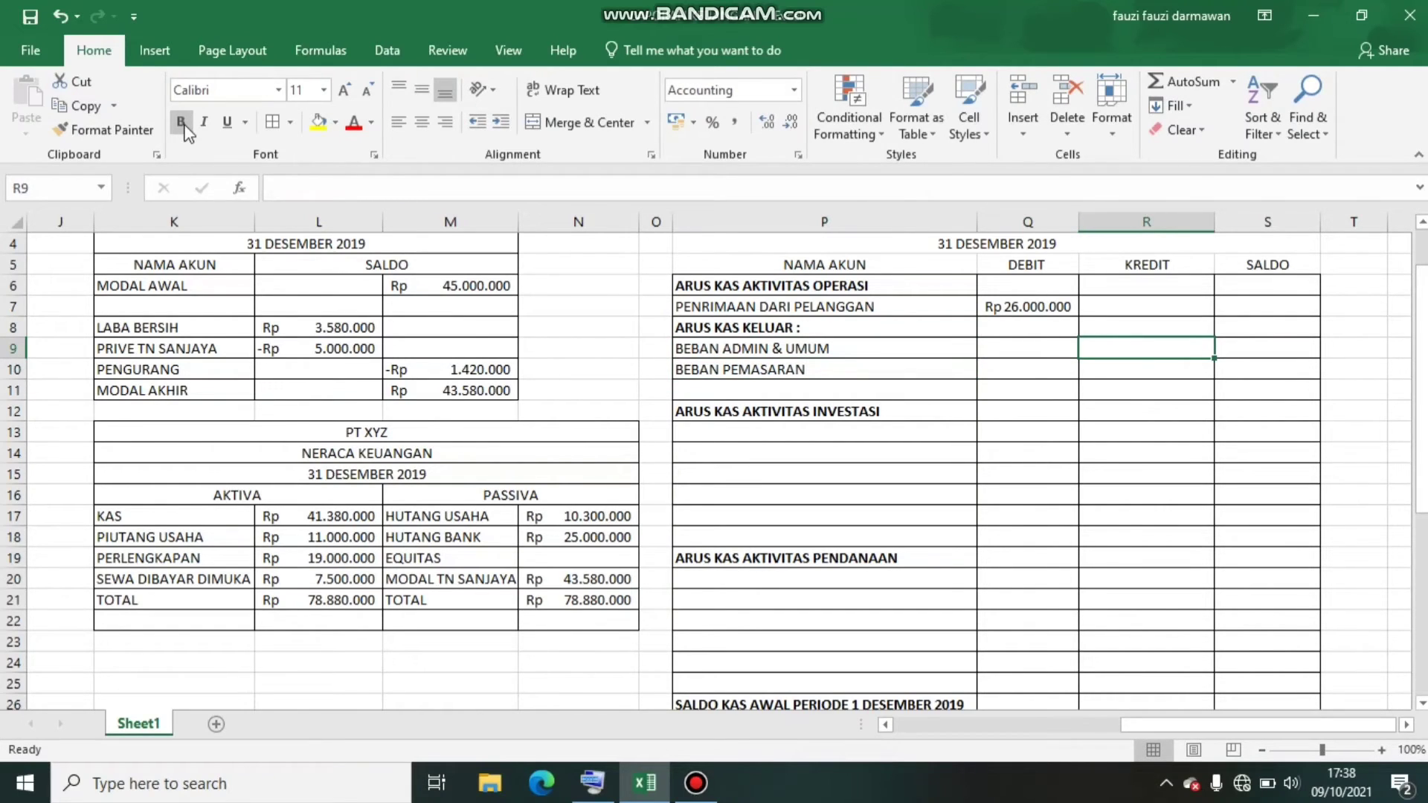
pyautogui.write('22')
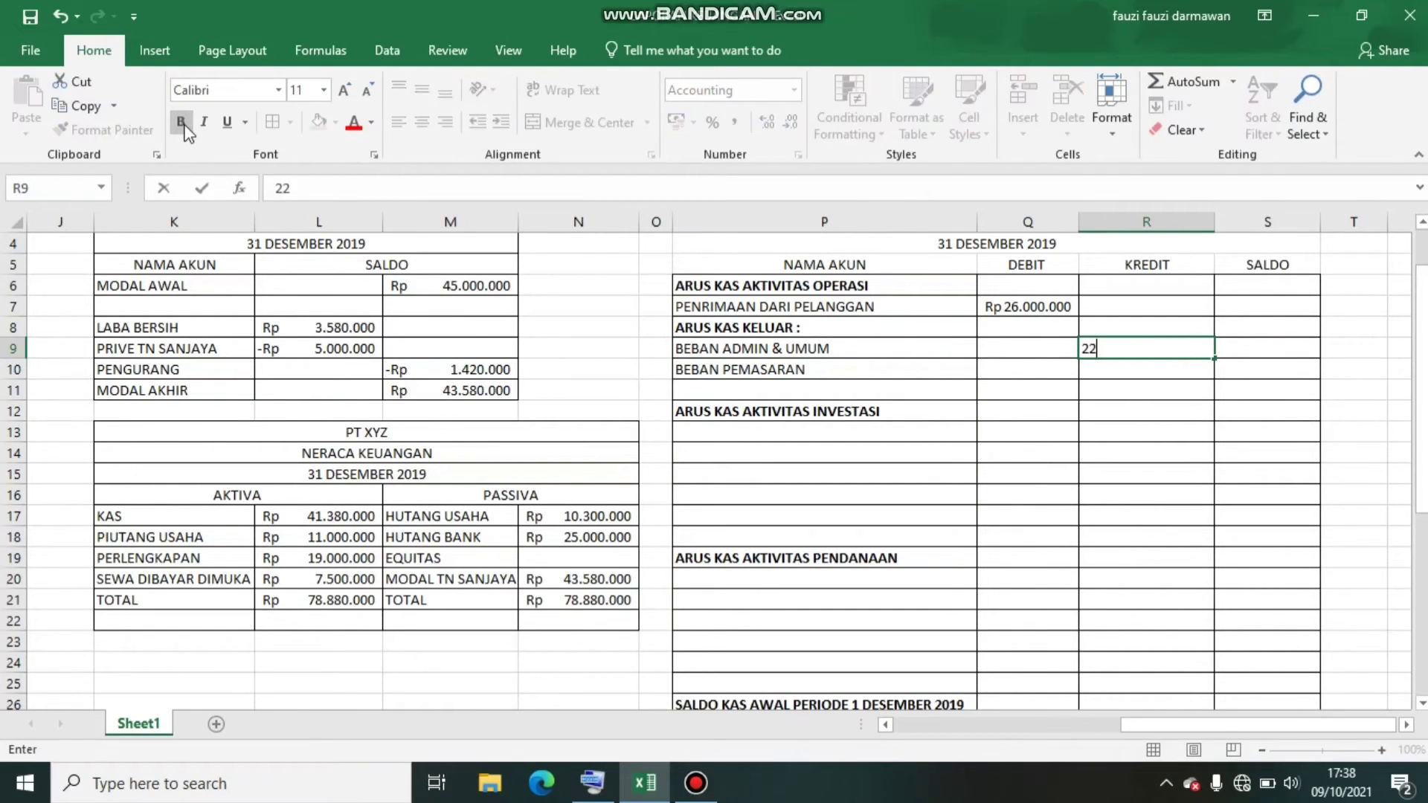
pyautogui.write('.420.000')
pyautogui.press('Return')
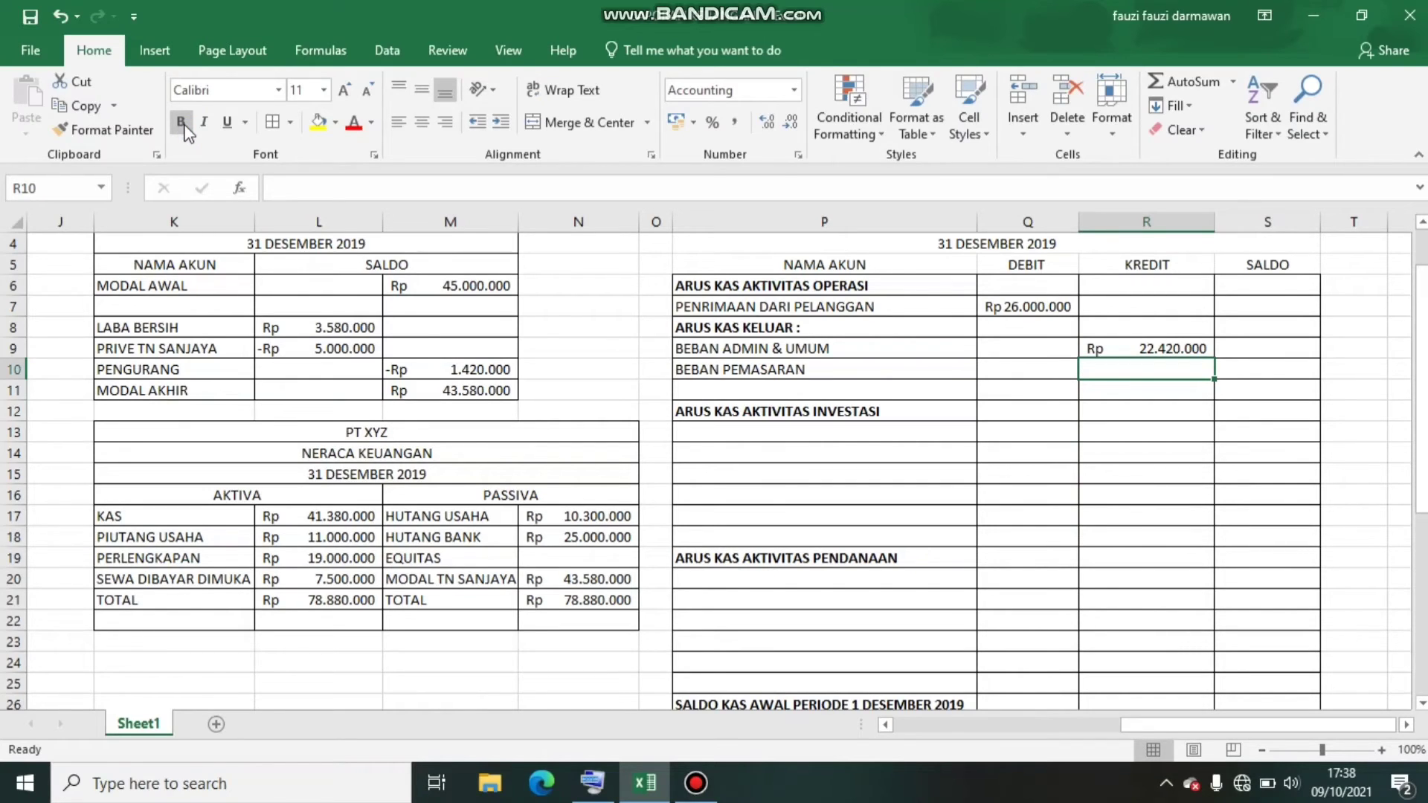
pyautogui.write('0')
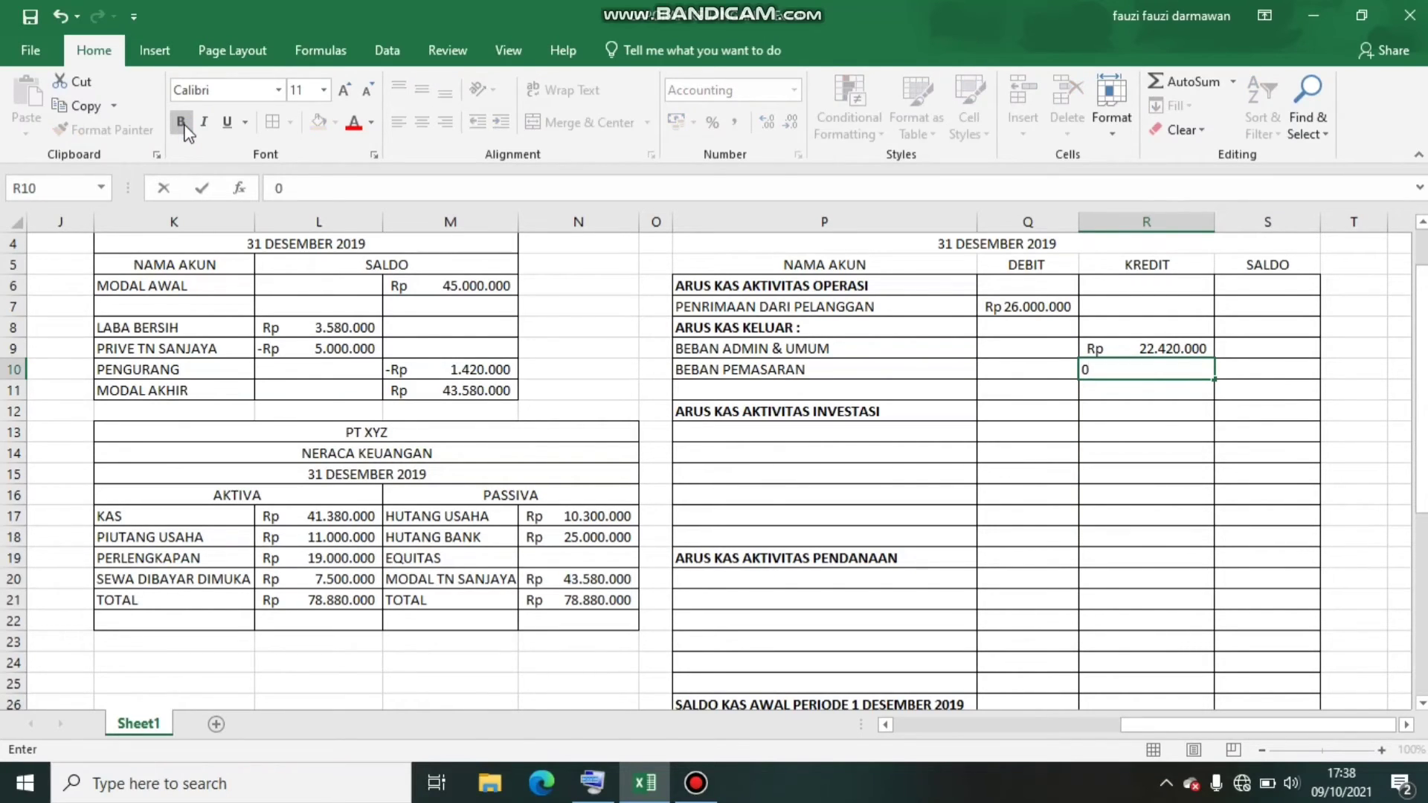
pyautogui.press('Return')
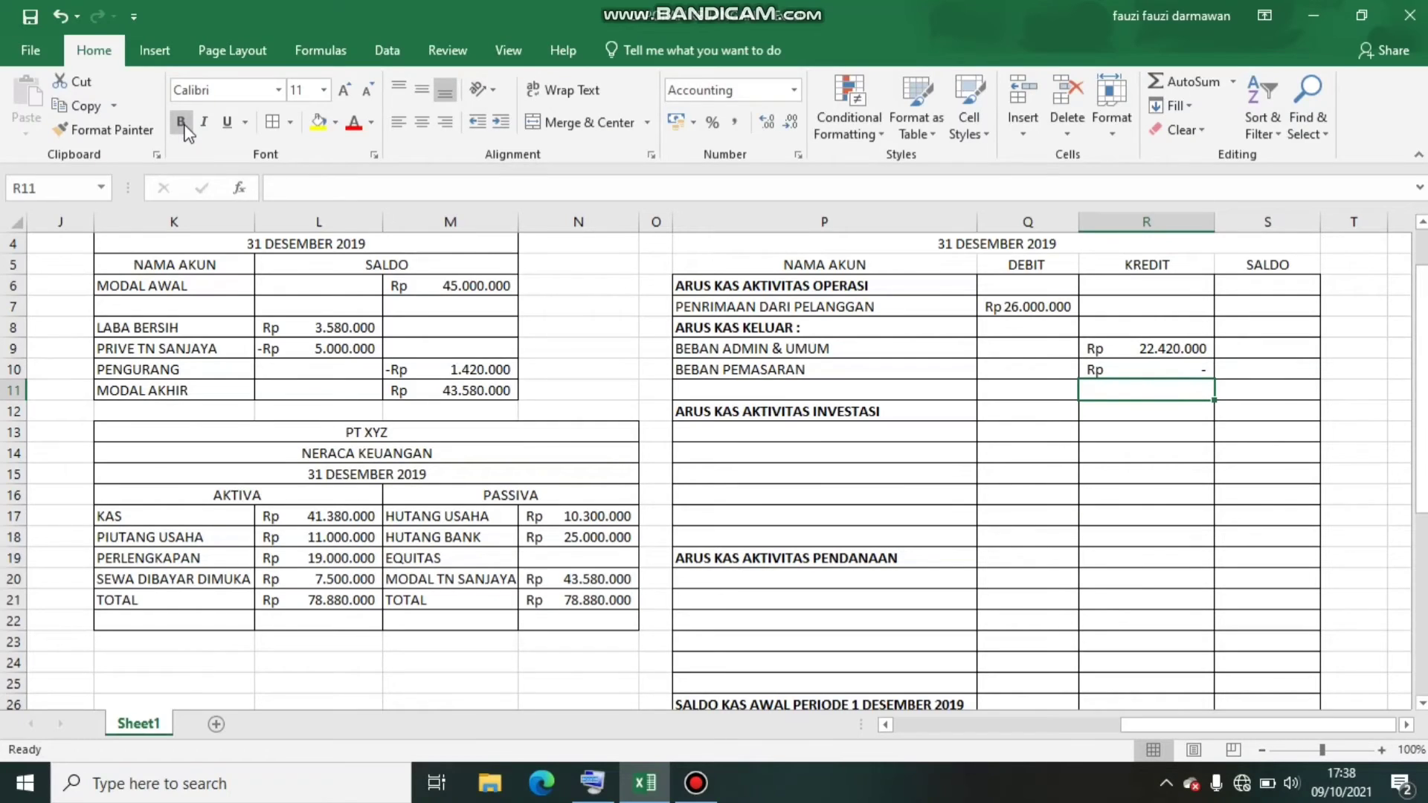
# Enter the subtotal label ARUS KAS MASUK AKTIVITAS OPERASI in P11
pyautogui.press('Left')
pyautogui.press('Left')
pyautogui.press('Left')
pyautogui.press('Right')
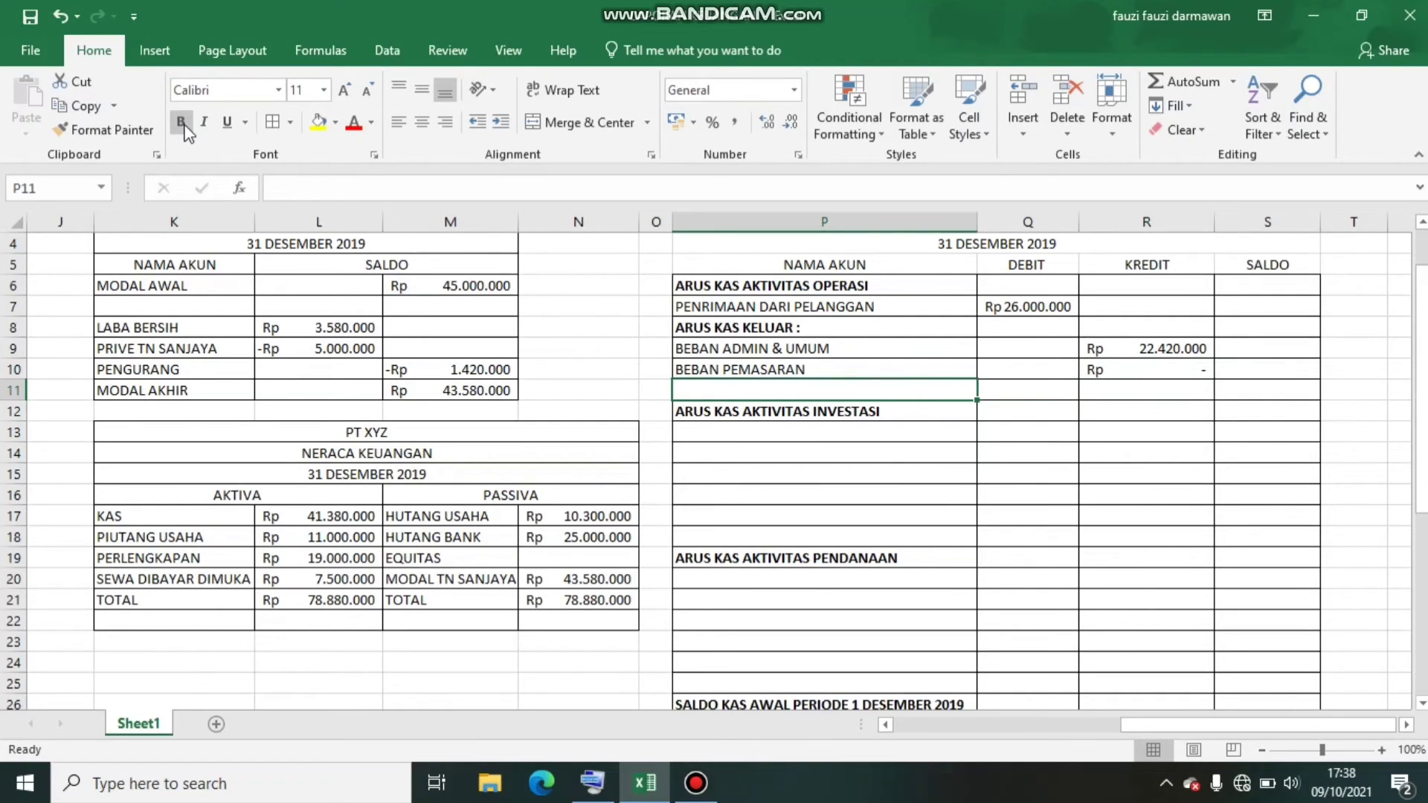
pyautogui.write('ARU')
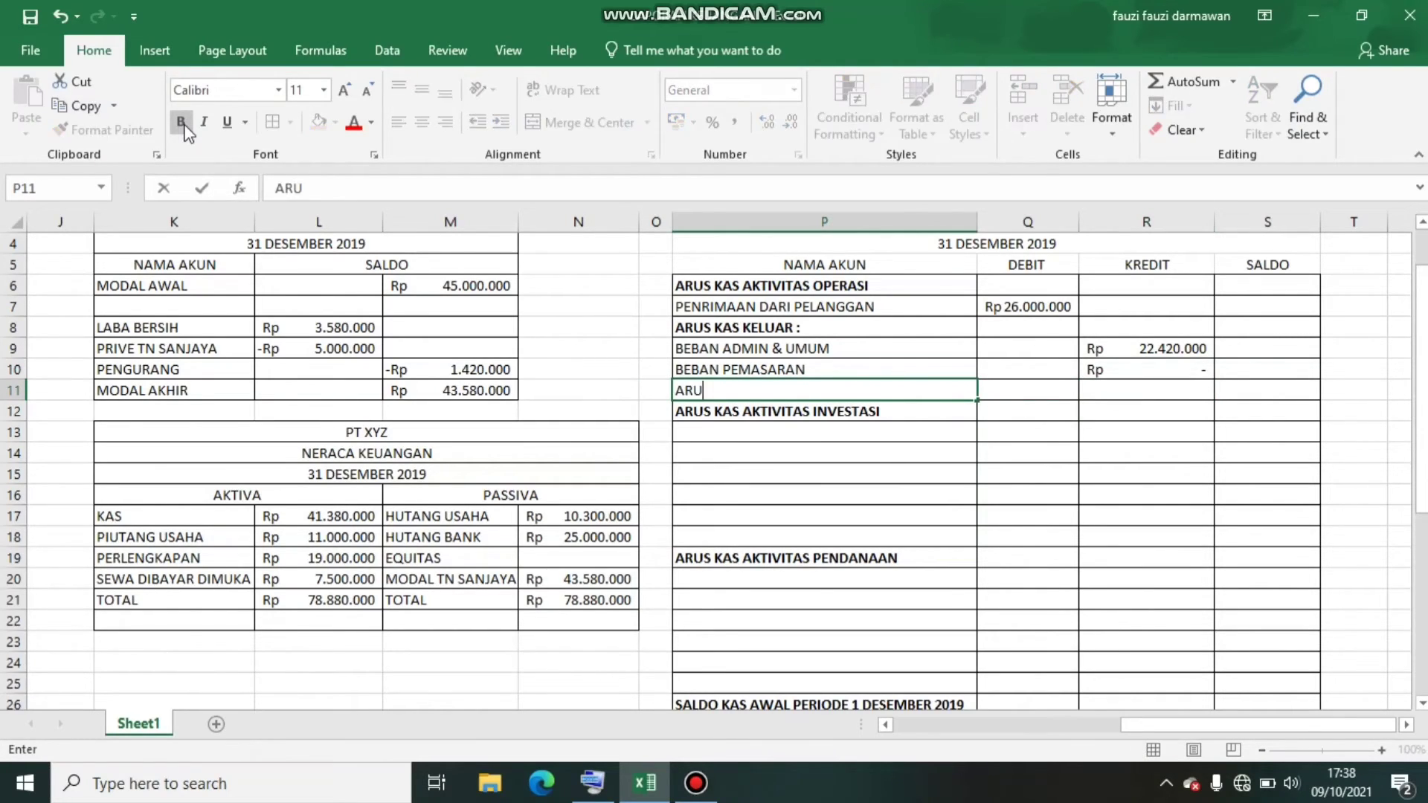
pyautogui.write('S KAS MASUK A')
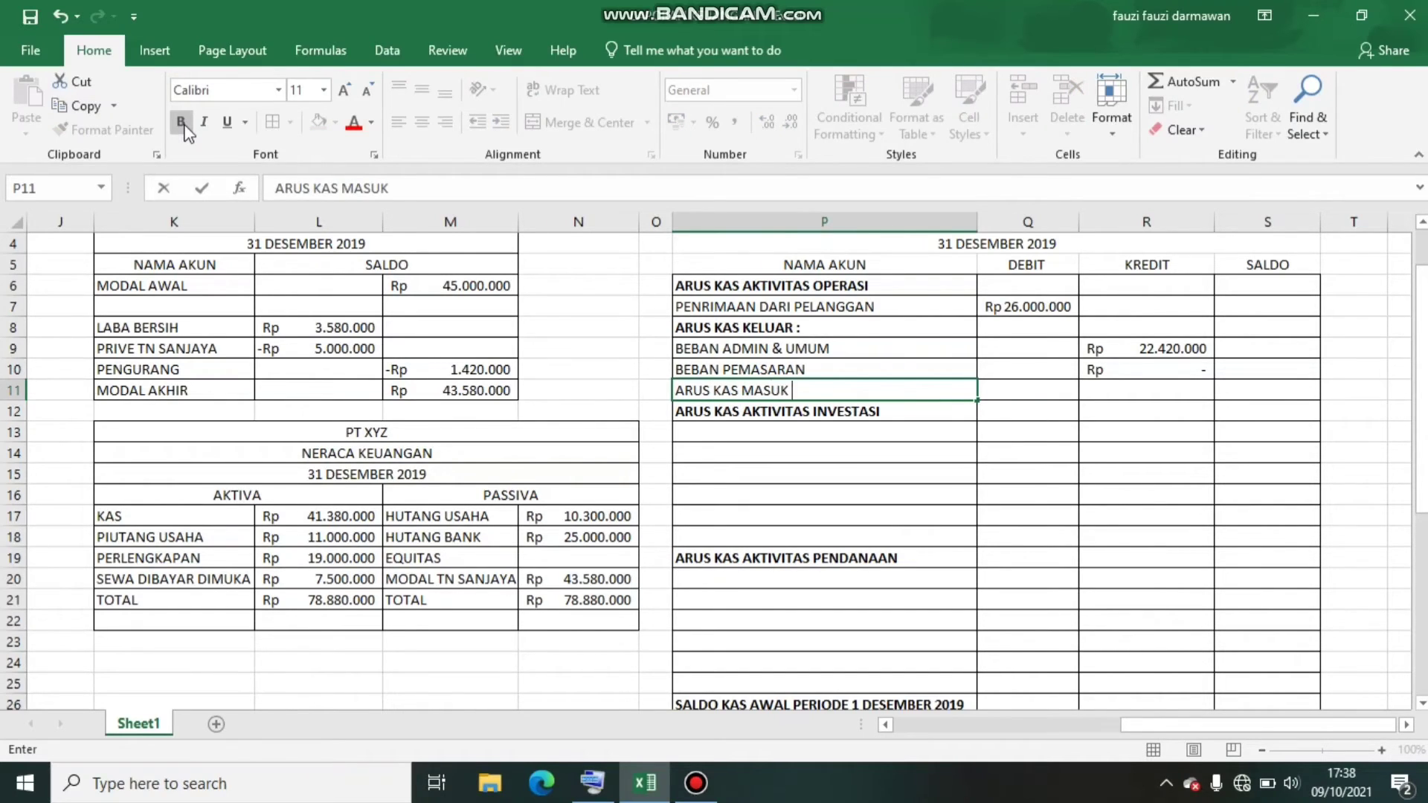
pyautogui.write('KTIVIA')
pyautogui.press('BackSpace')
pyautogui.write('TAS OPERASI')
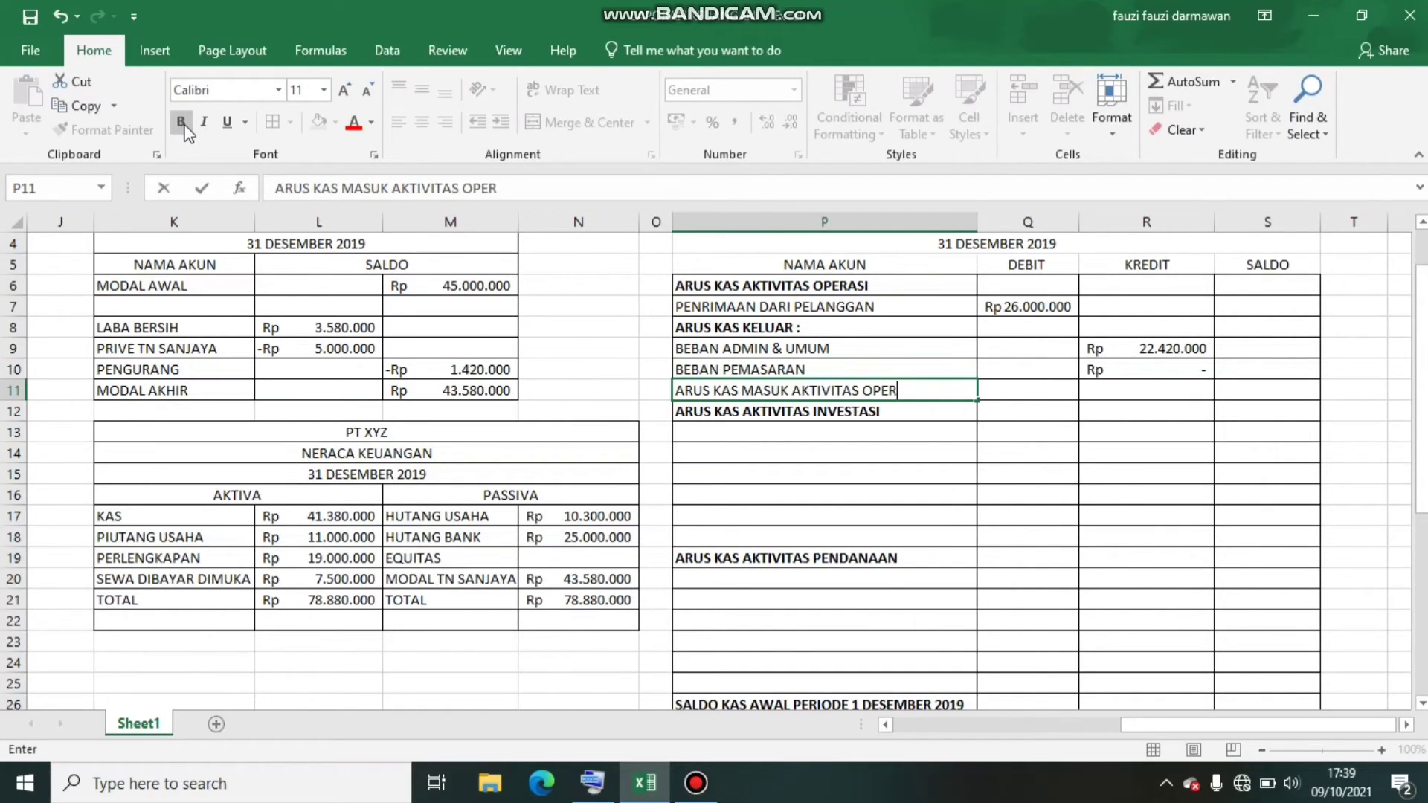
# Calculate the operating cash flow balance in S11 with the formula =Q7-R9
pyautogui.press('Tab')
pyautogui.press('Tab')
pyautogui.press('Tab')
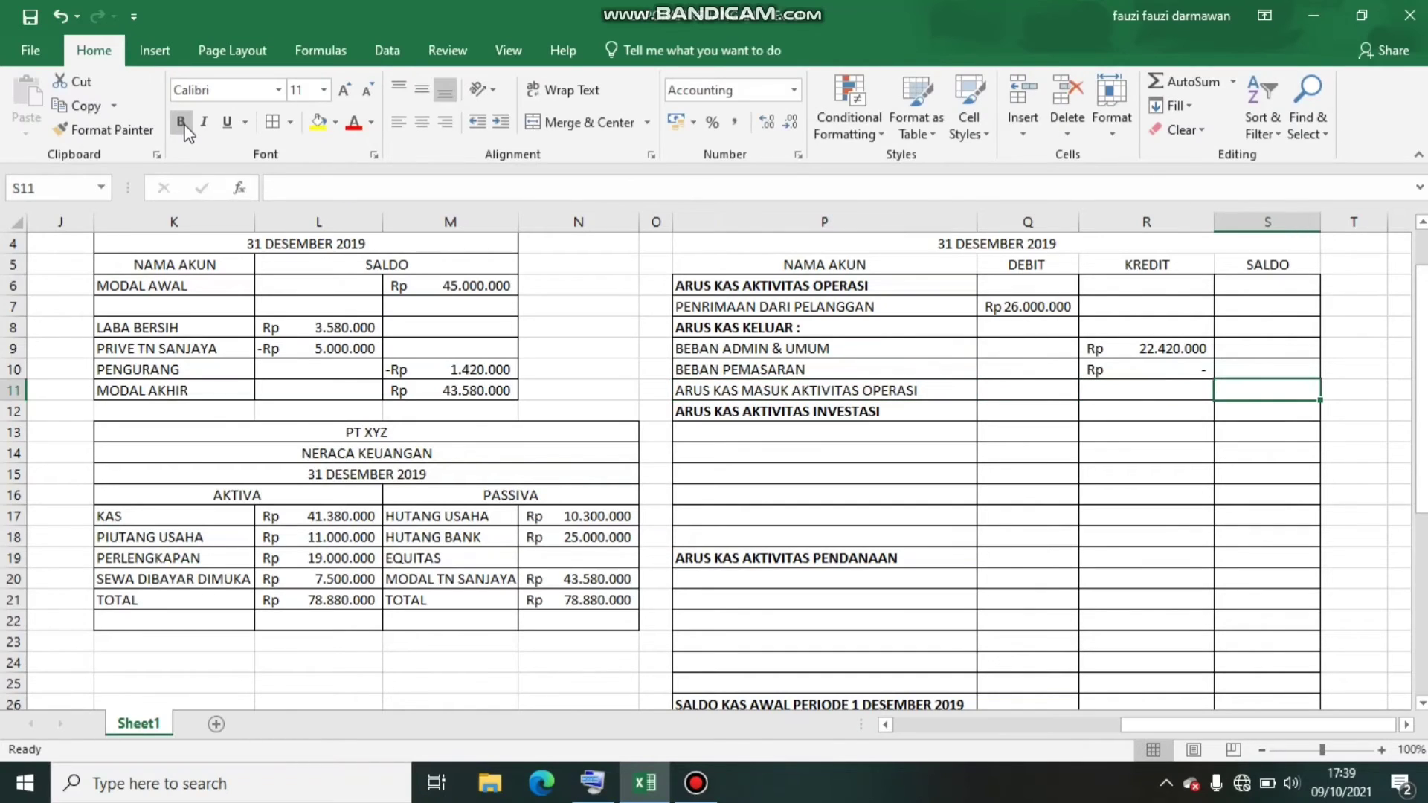
pyautogui.write('=')
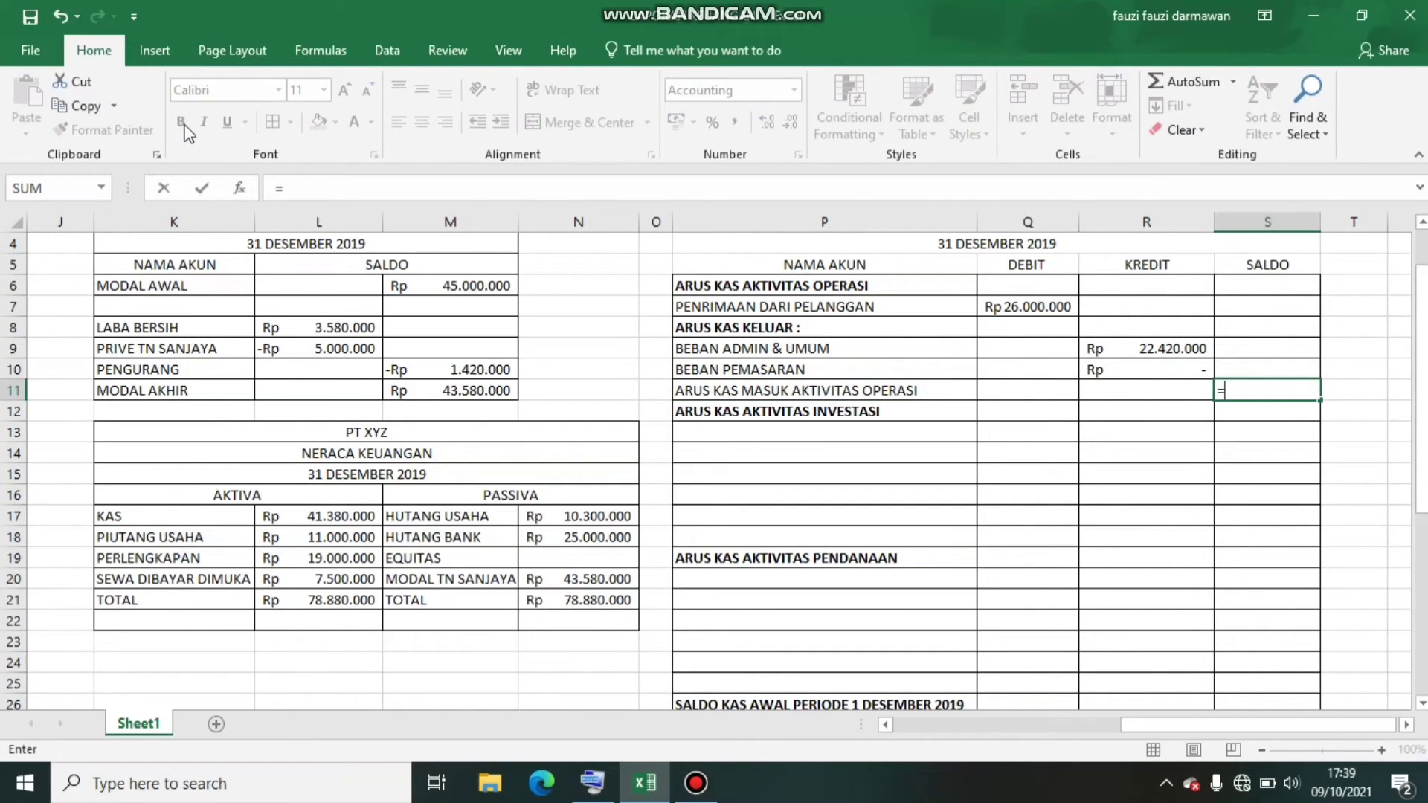
pyautogui.click(1027, 310)
pyautogui.write('-')
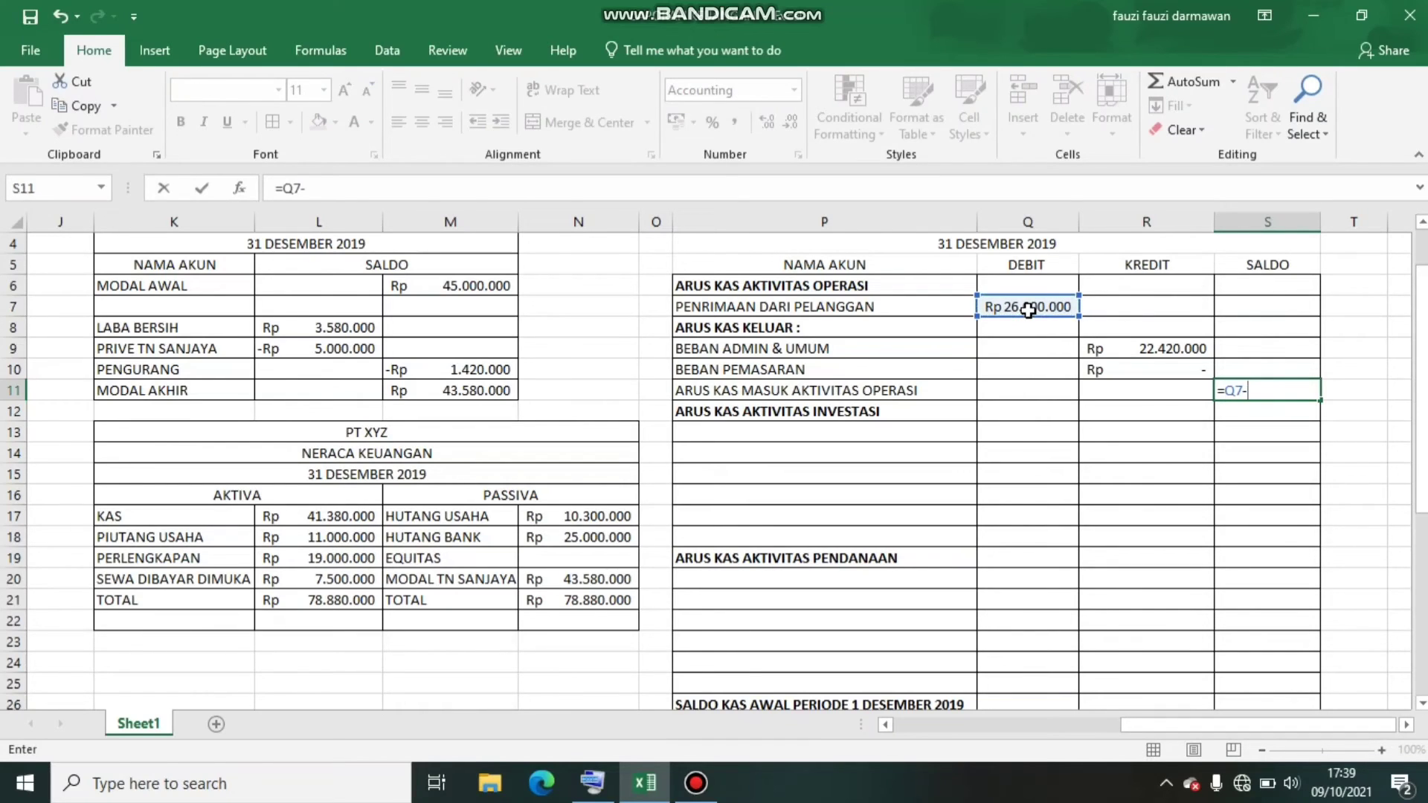
pyautogui.click(1130, 348)
pyautogui.press('Return')
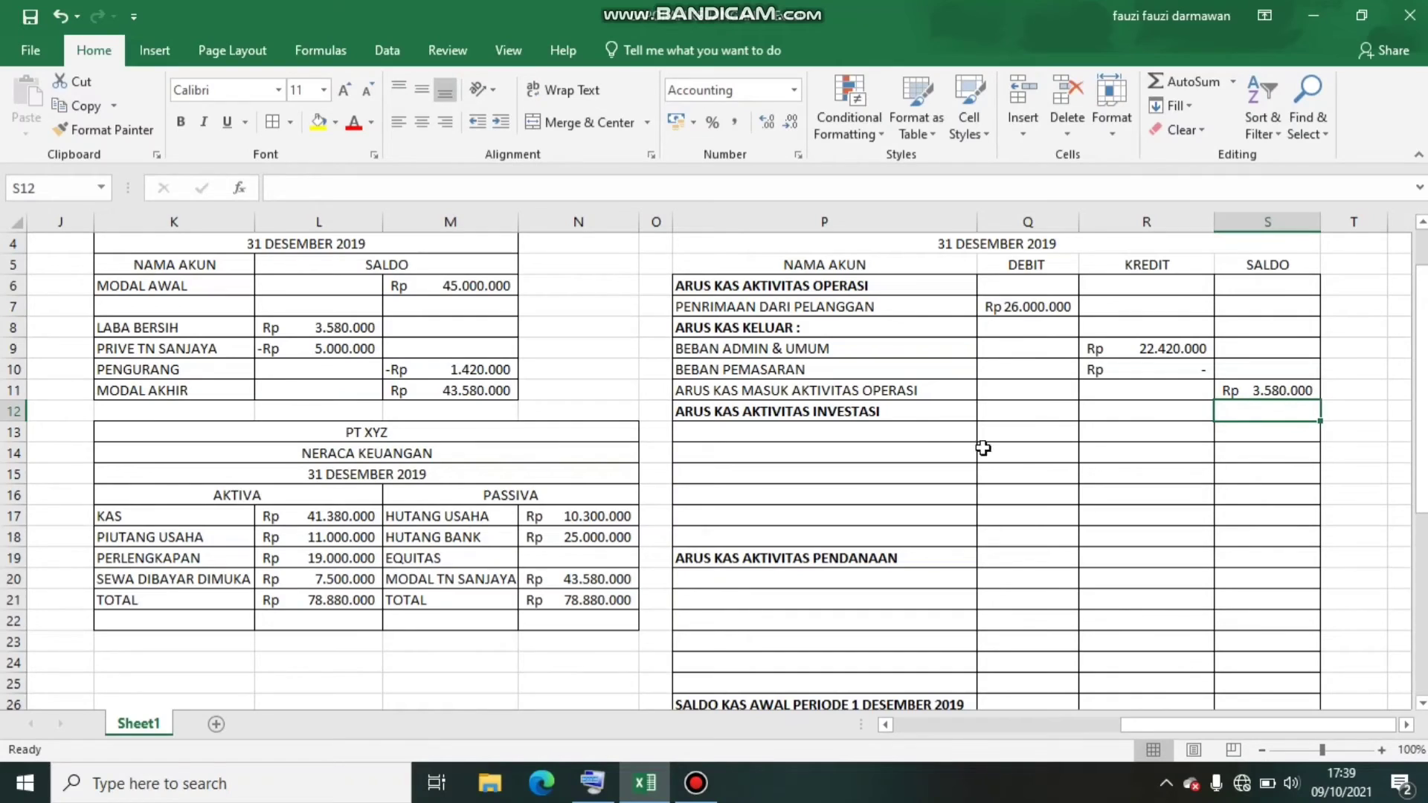
# Review the supplies purchase breakdown (rincian pembelian perlengkapan) below the trial balance for the investment items
pyautogui.click(902, 435)
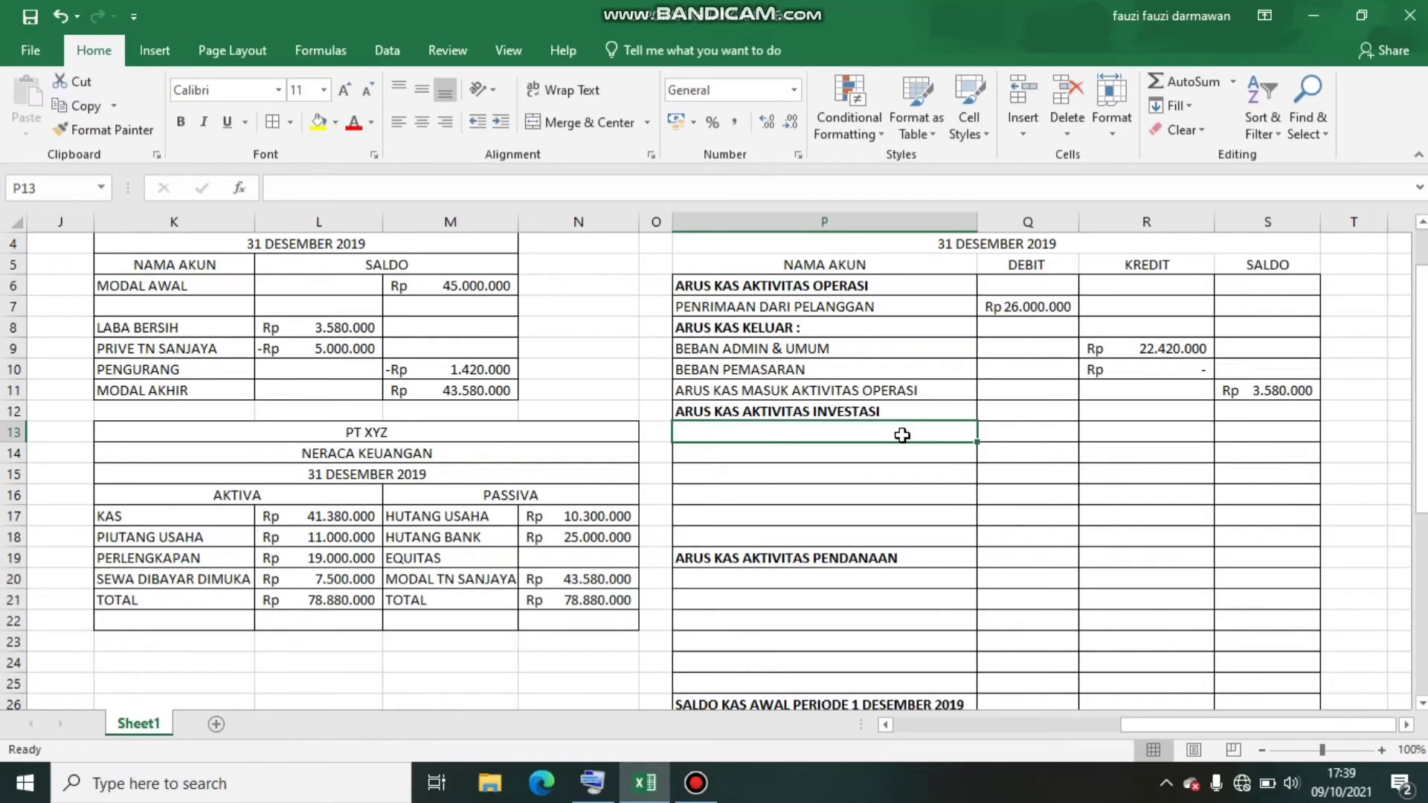
pyautogui.press('Left')
pyautogui.press('Left')
pyautogui.press('Left')
pyautogui.press('Left')
pyautogui.press('Left')
pyautogui.press('Left')
pyautogui.press('Left')
pyautogui.press('Left')
pyautogui.press('Left')
pyautogui.press('Left')
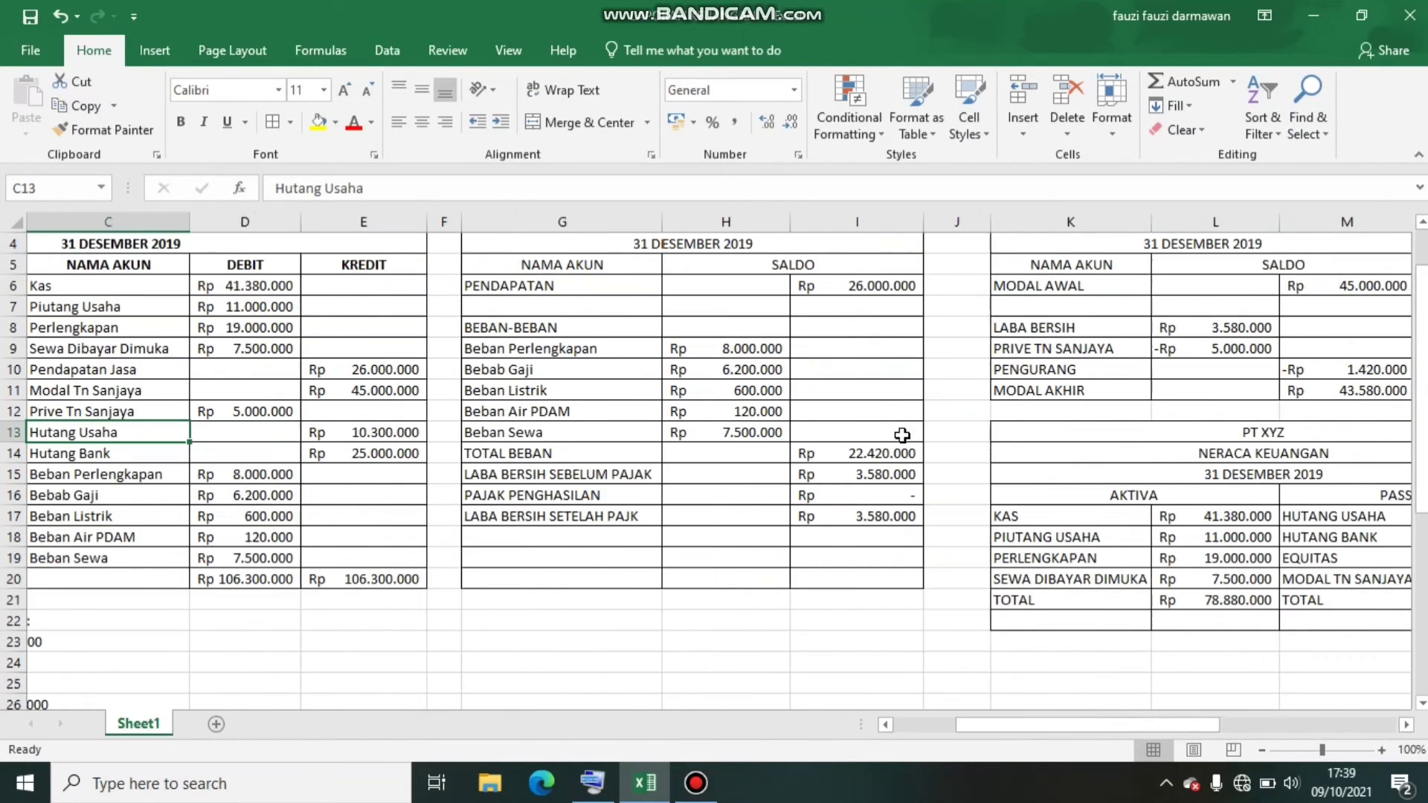
pyautogui.press('Left')
pyautogui.press('Left')
pyautogui.press('Down')
pyautogui.press('Down')
pyautogui.press('Down')
pyautogui.press('Down')
pyautogui.press('Down')
pyautogui.press('Down')
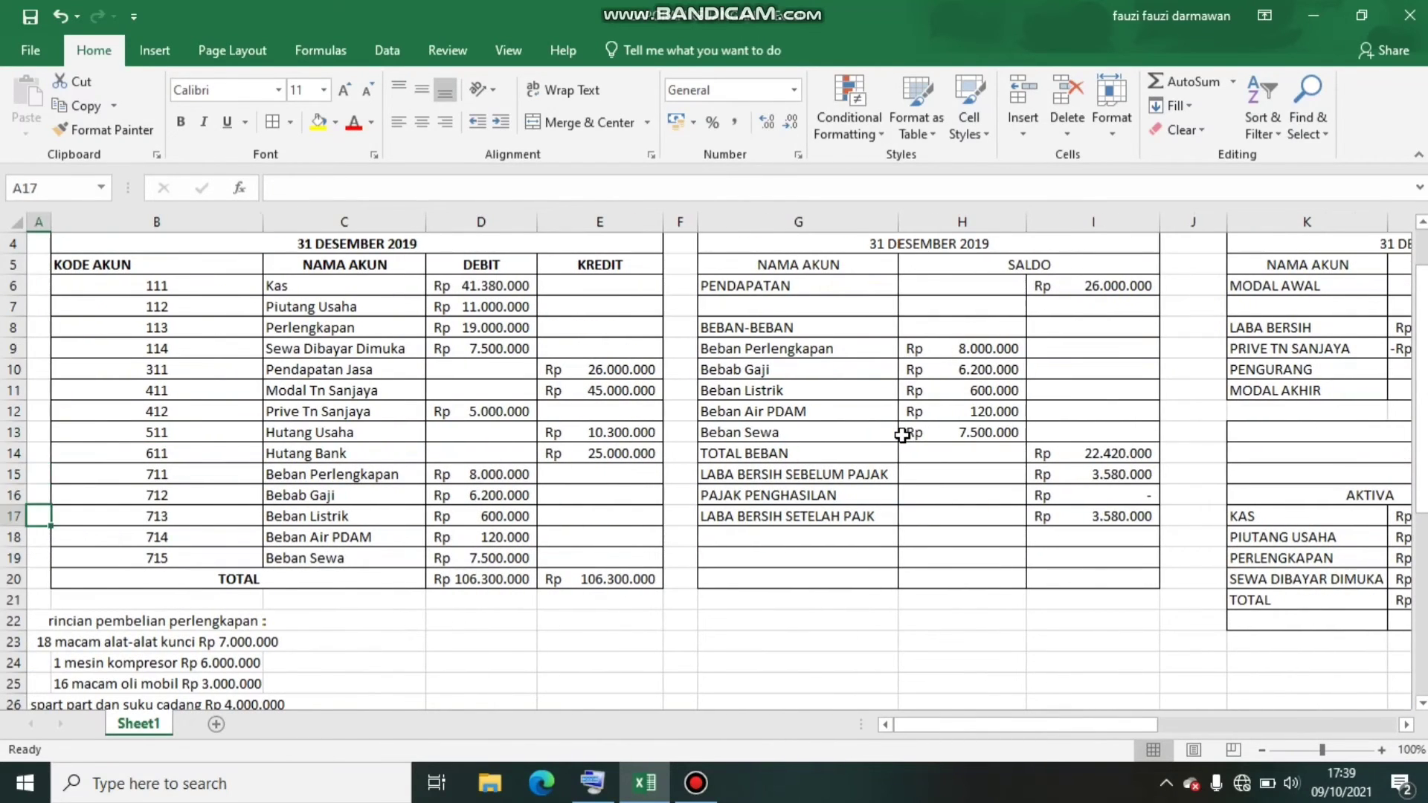
pyautogui.press('Down')
pyautogui.press('Right')
pyautogui.press('Right')
pyautogui.press('Right')
pyautogui.press('Right')
pyautogui.press('Right')
pyautogui.press('Right')
pyautogui.press('Right')
pyautogui.press('Right')
pyautogui.press('Right')
pyautogui.press('Right')
pyautogui.press('Right')
pyautogui.press('Right')
pyautogui.press('Right')
pyautogui.press('Right')
pyautogui.press('Right')
pyautogui.press('Right')
pyautogui.press('Right')
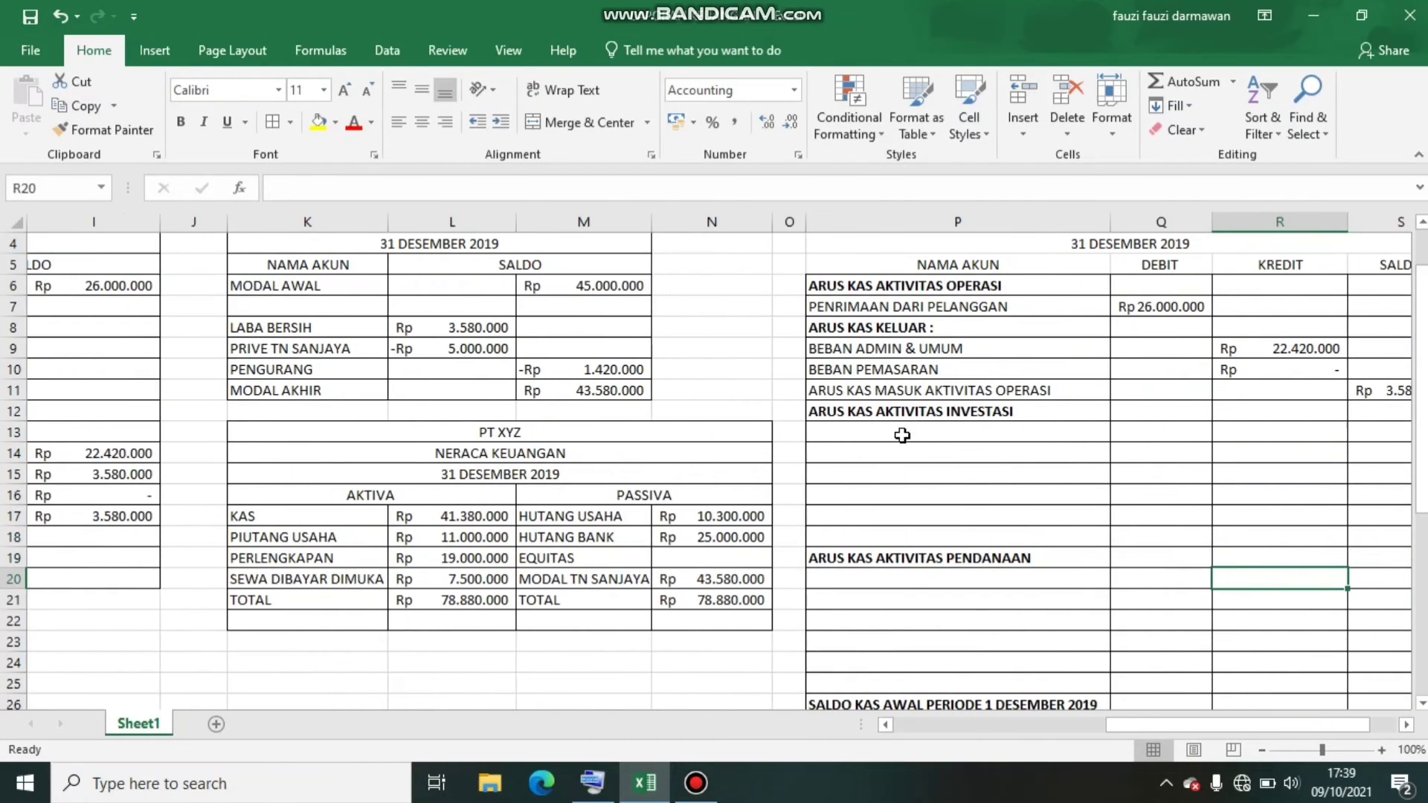
# Enter 18 MACAM ALAT KUNCI in P13 and 1 MESIN KOMPRESOR in P14 under ARUS KAS AKTIVITAS INVESTASI
pyautogui.click(924, 431)
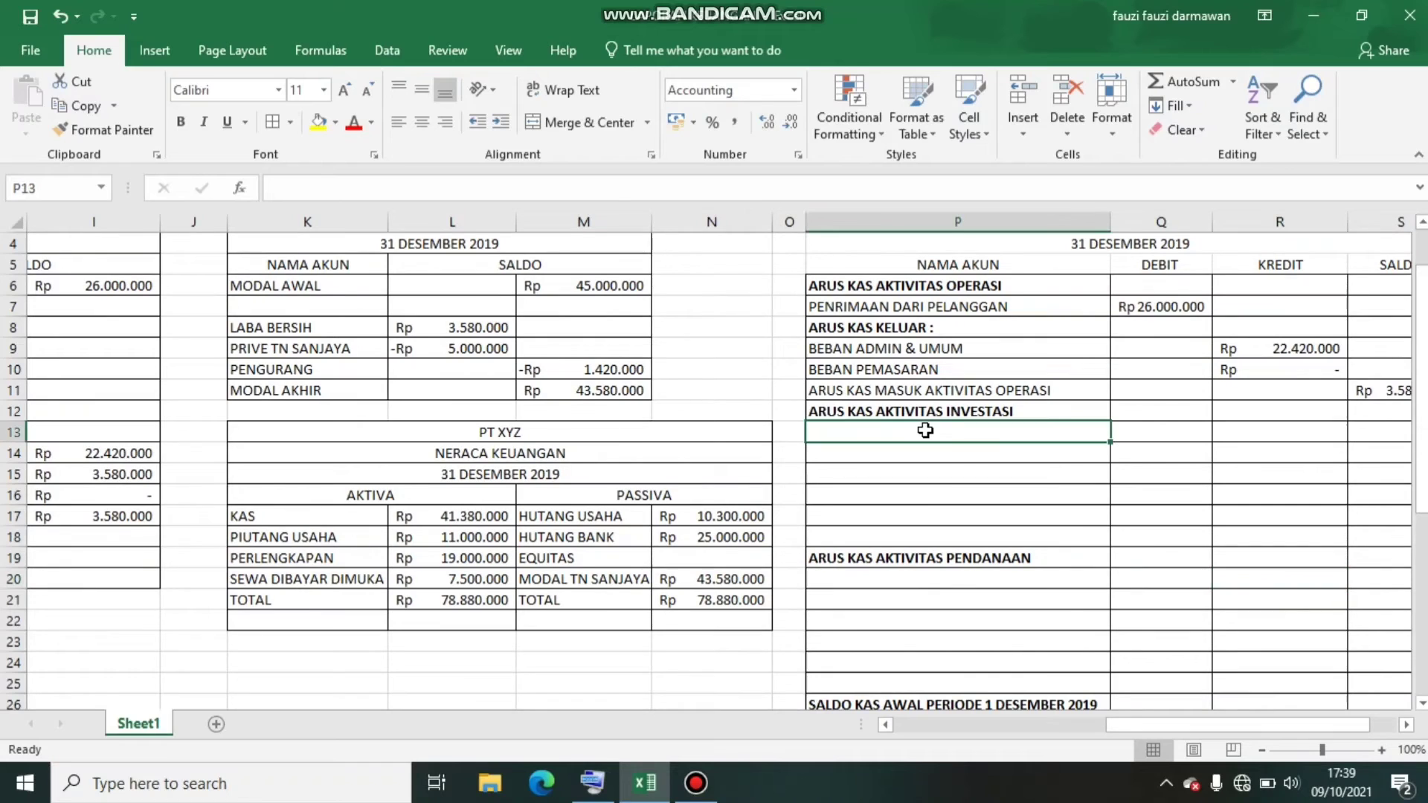
pyautogui.write('18 MA')
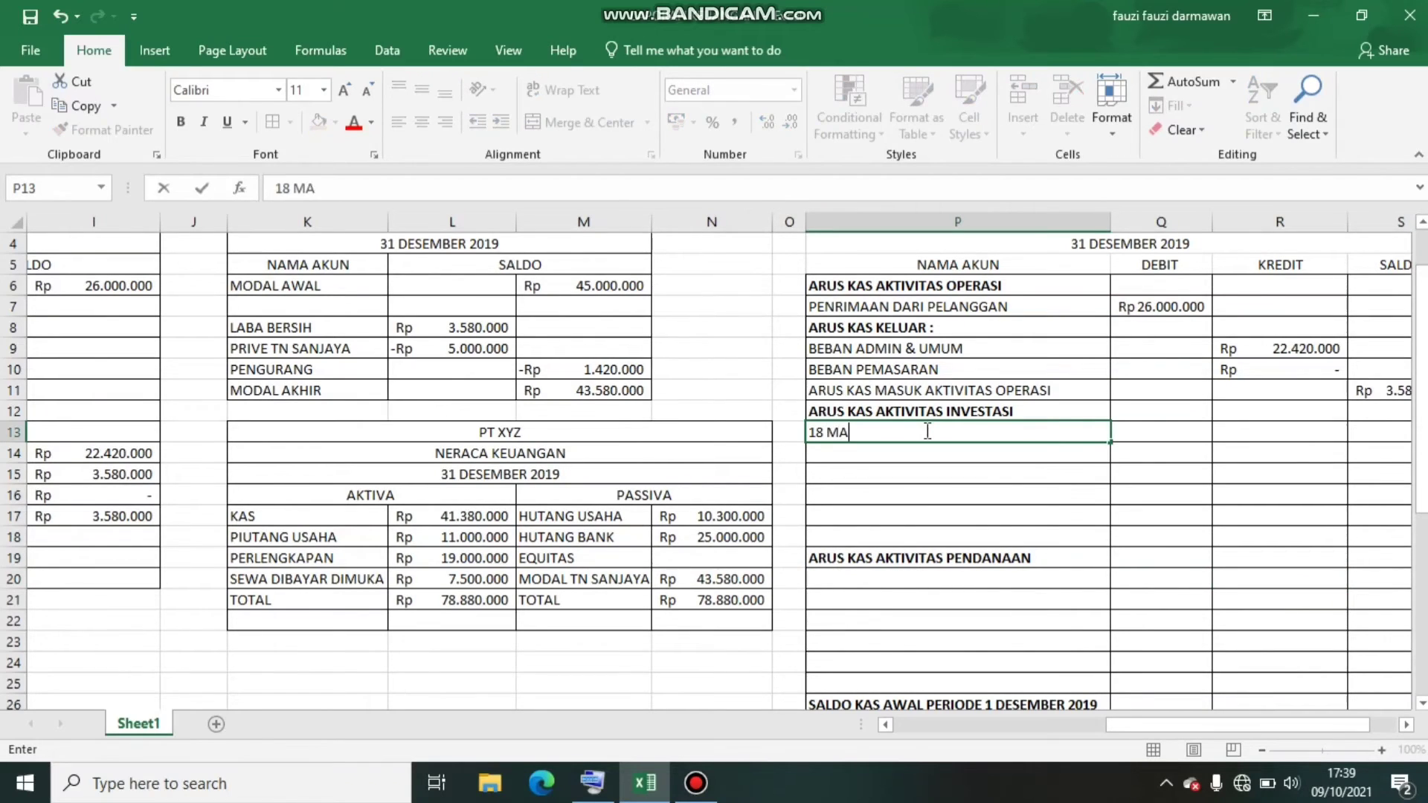
pyautogui.write('CAM ALAT KUNCI')
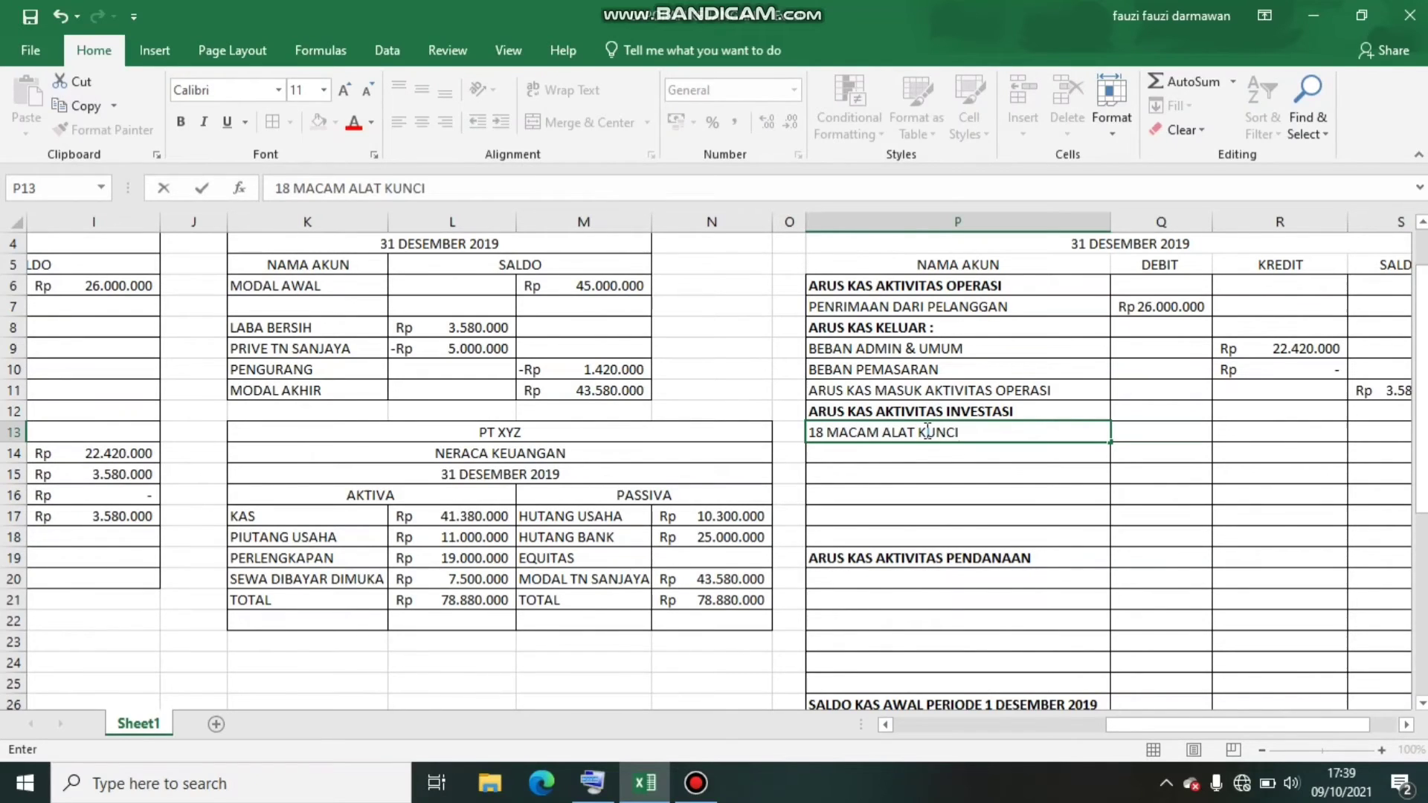
pyautogui.press('Return')
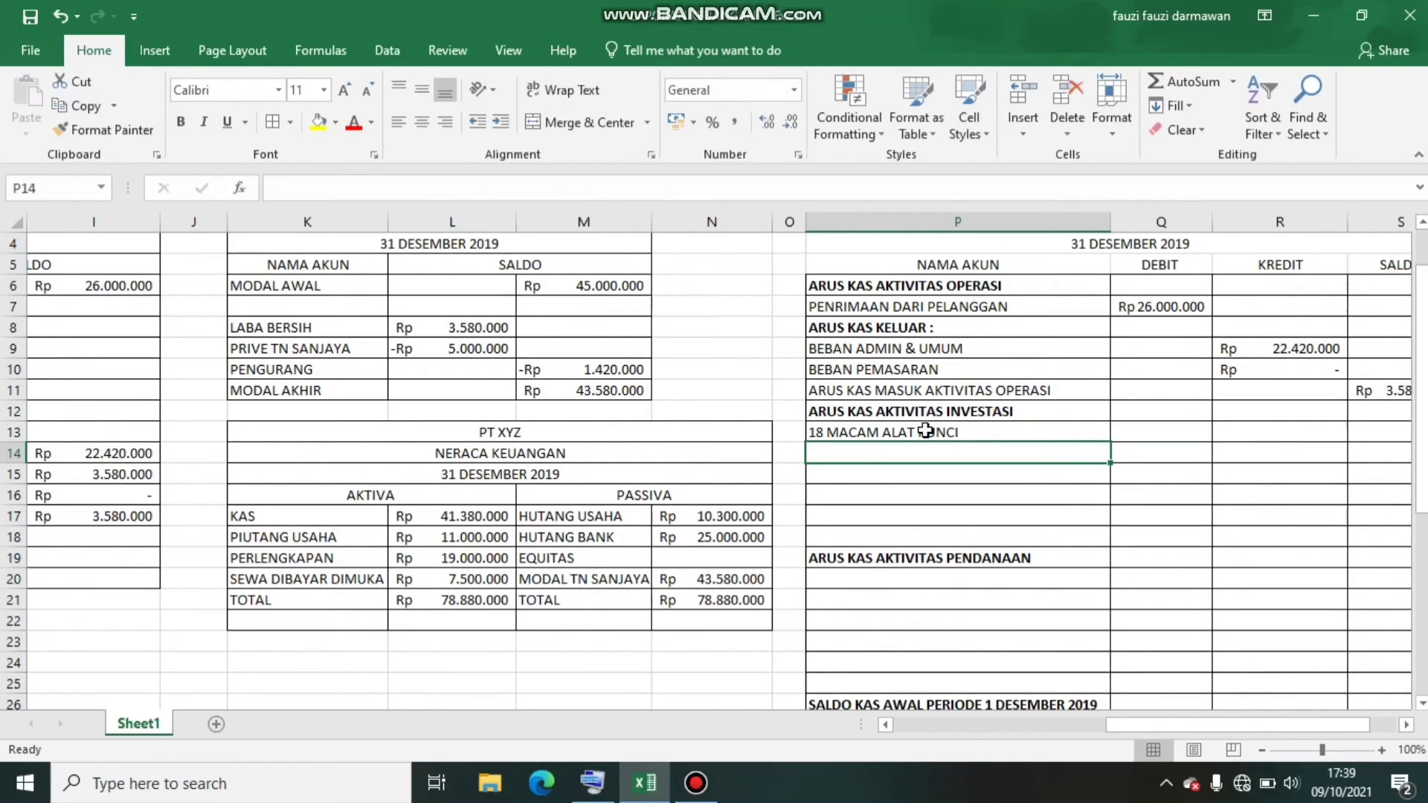
pyautogui.write('1 MESIN')
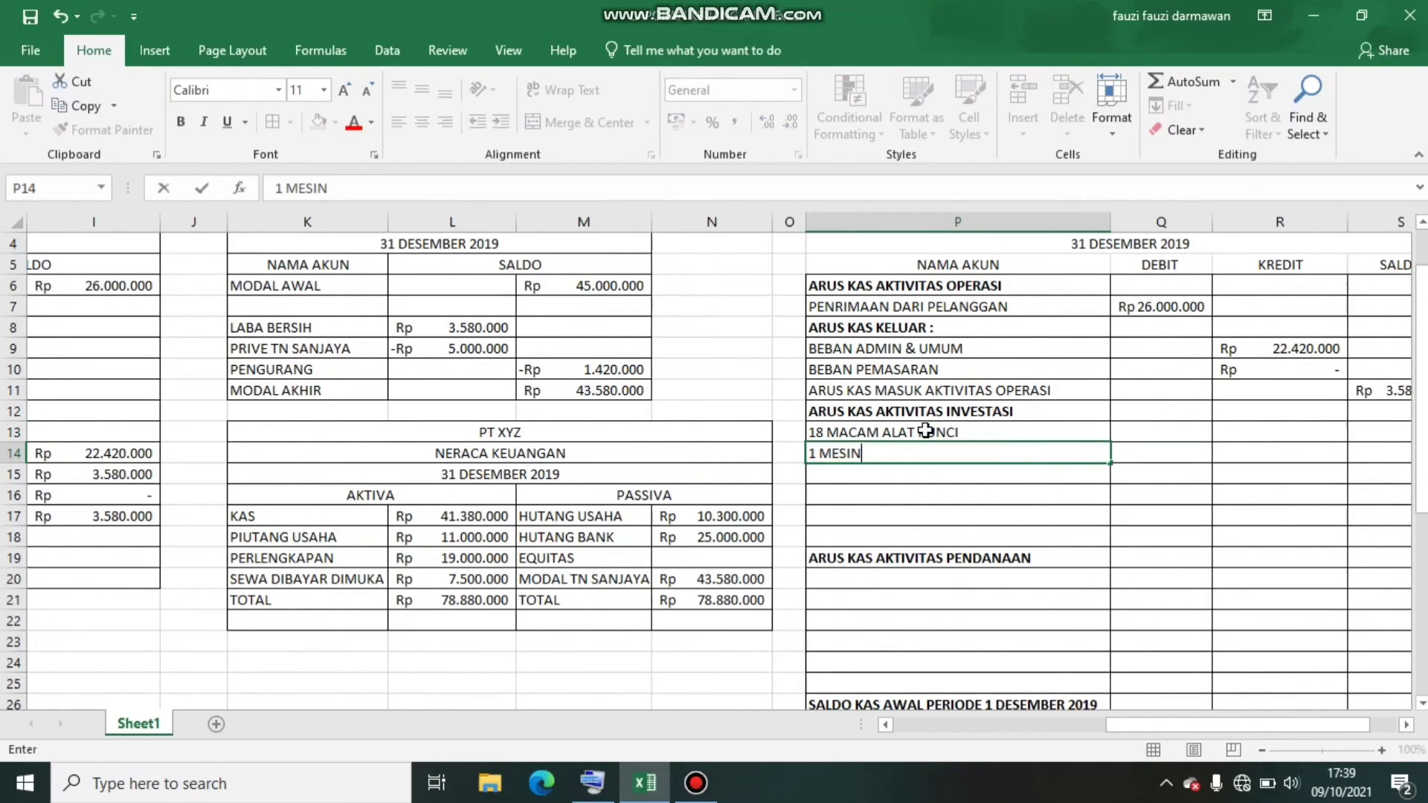
pyautogui.write(' KOMPRESOR')
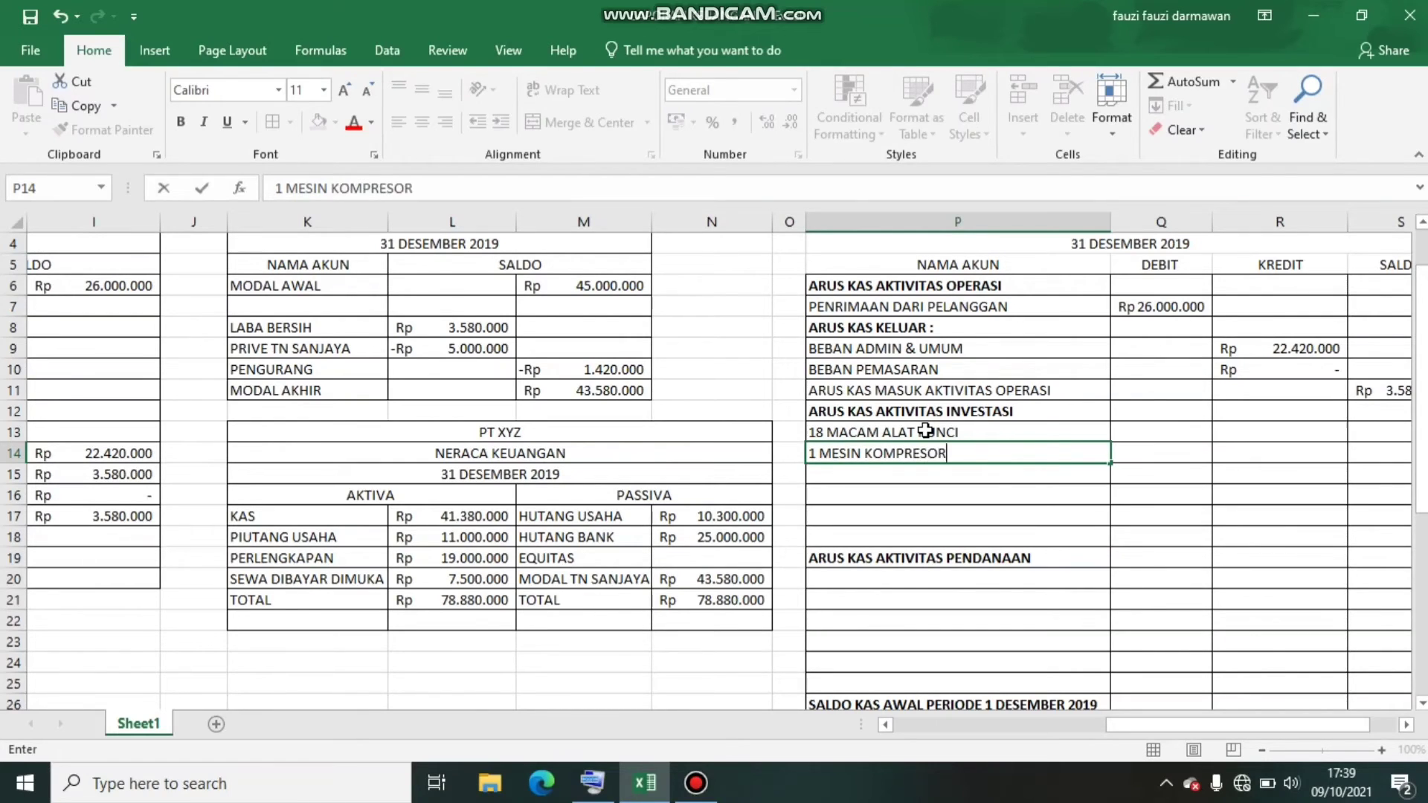
pyautogui.press('Return')
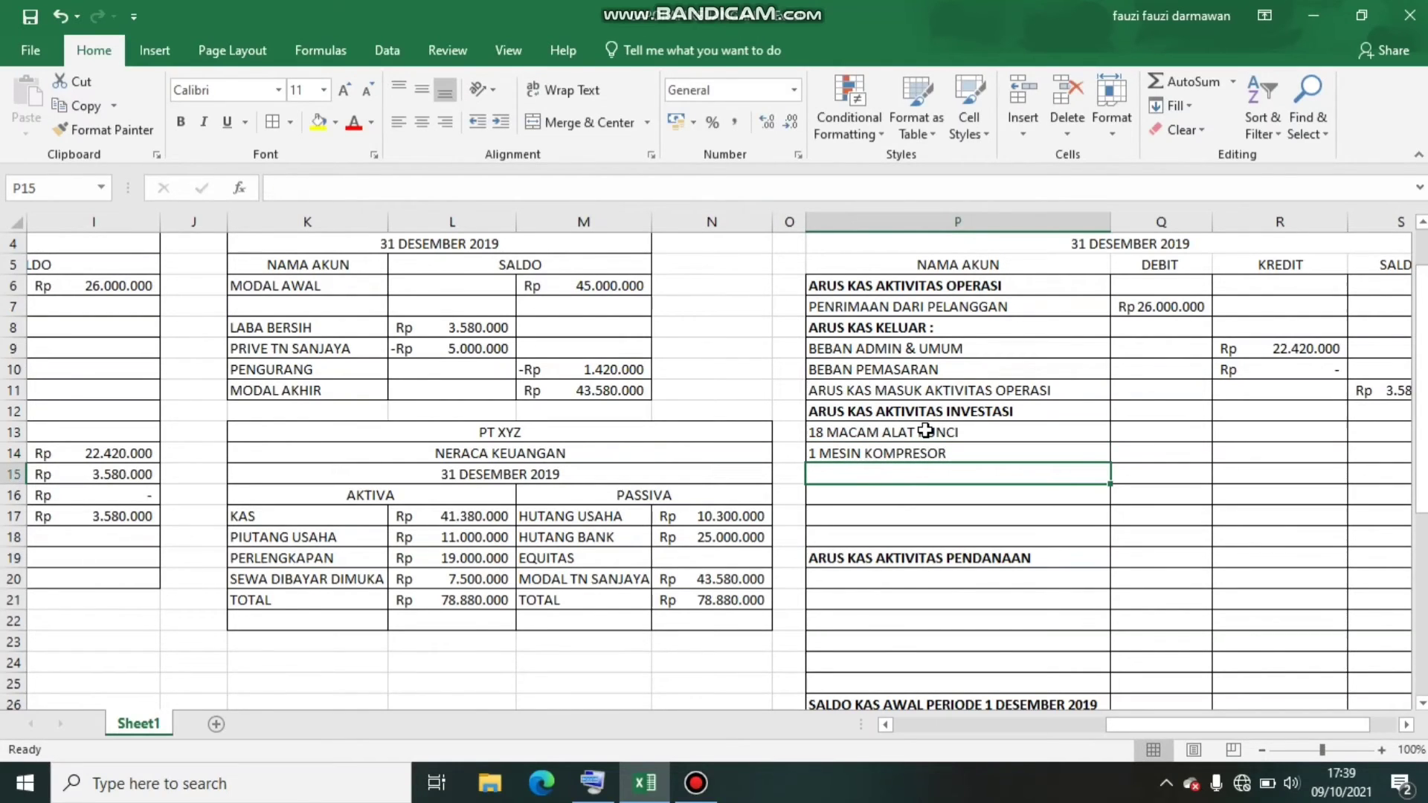
# Enter 6 MACAM OLI MOBIL in P15 as the third investment item
pyautogui.write('6 MACAM ')
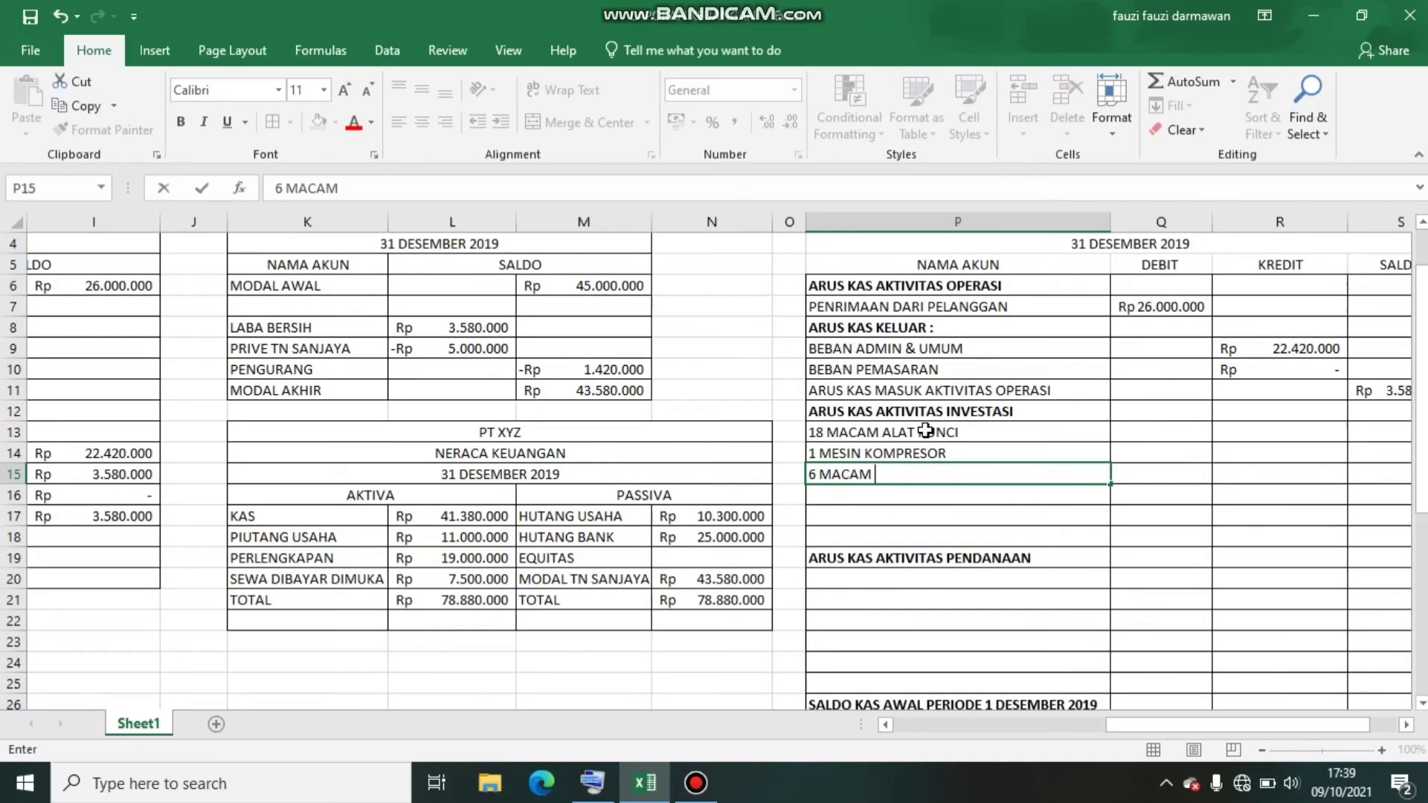
pyautogui.write('OLI MOBI')
pyautogui.press('Return')
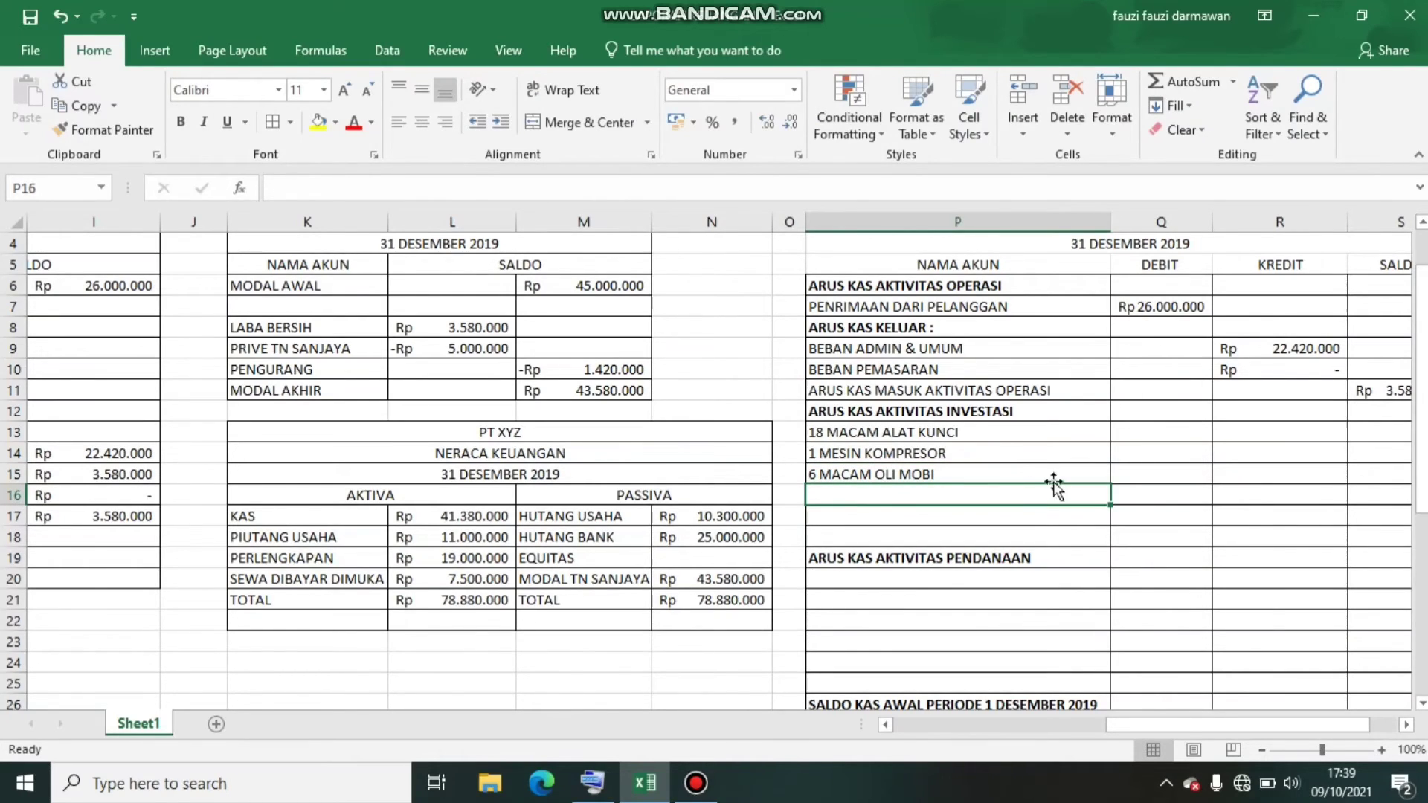
pyautogui.doubleClick(1014, 474)
pyautogui.write('L')
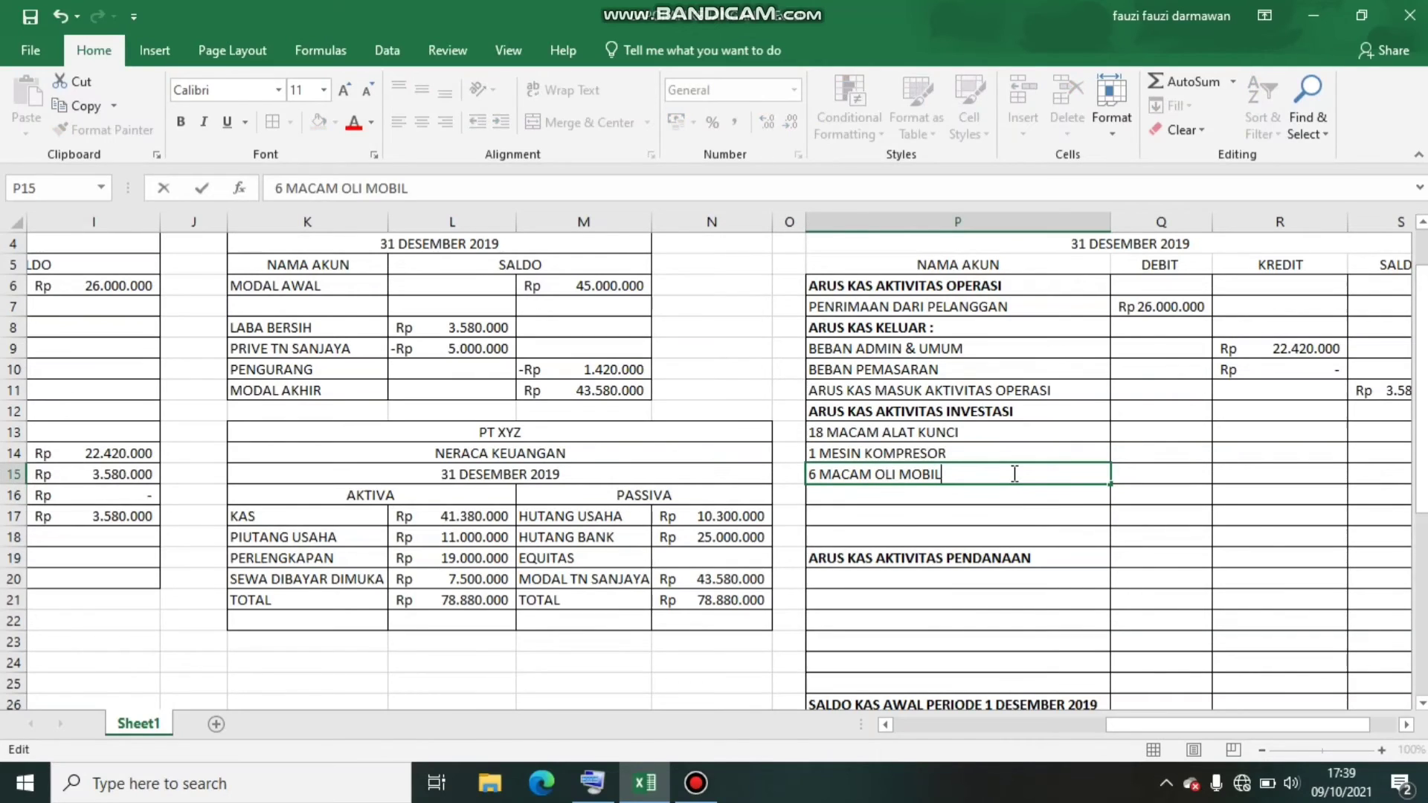
pyautogui.press('Return')
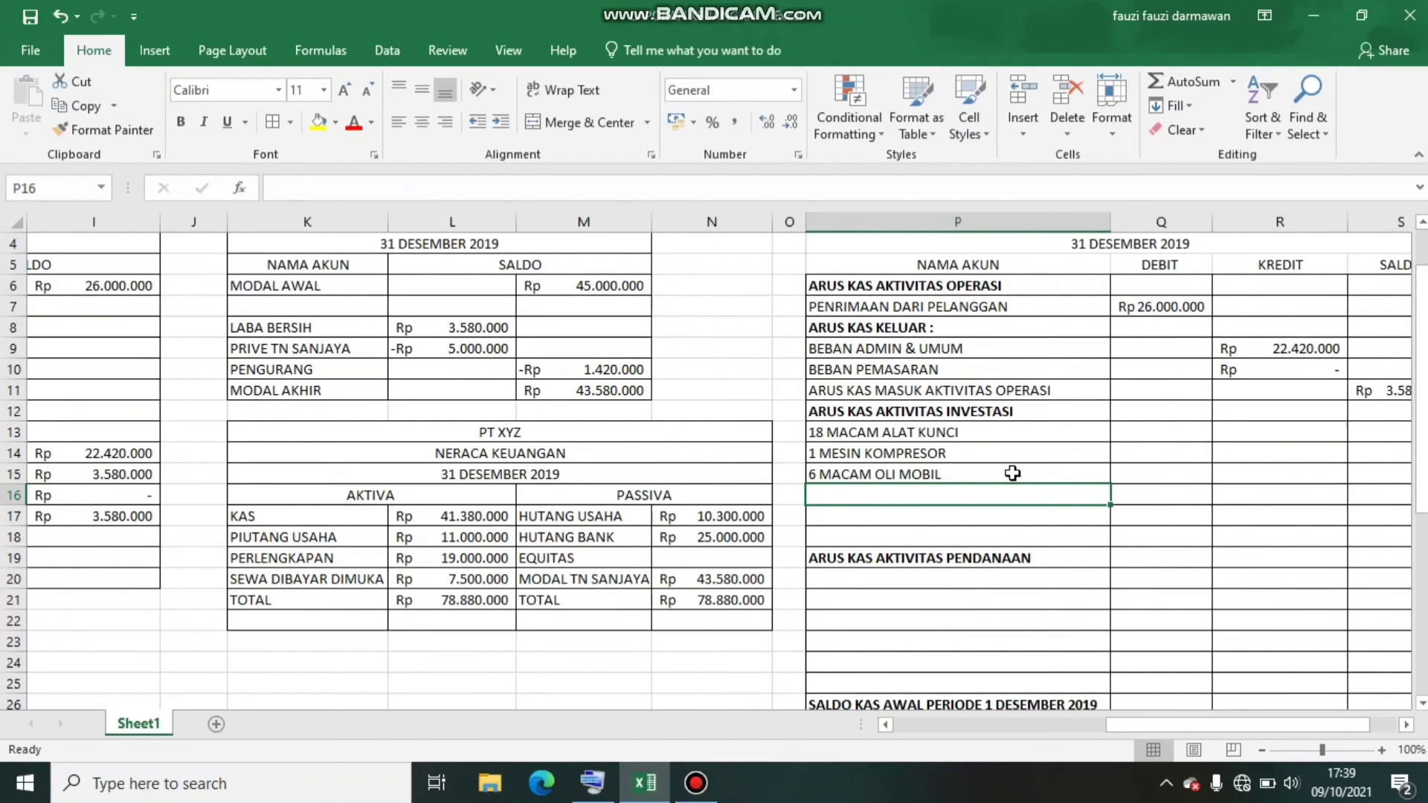
# Enter SPART DAN SUKU CADANG in P16 as the fourth investment item
pyautogui.write('SPART D')
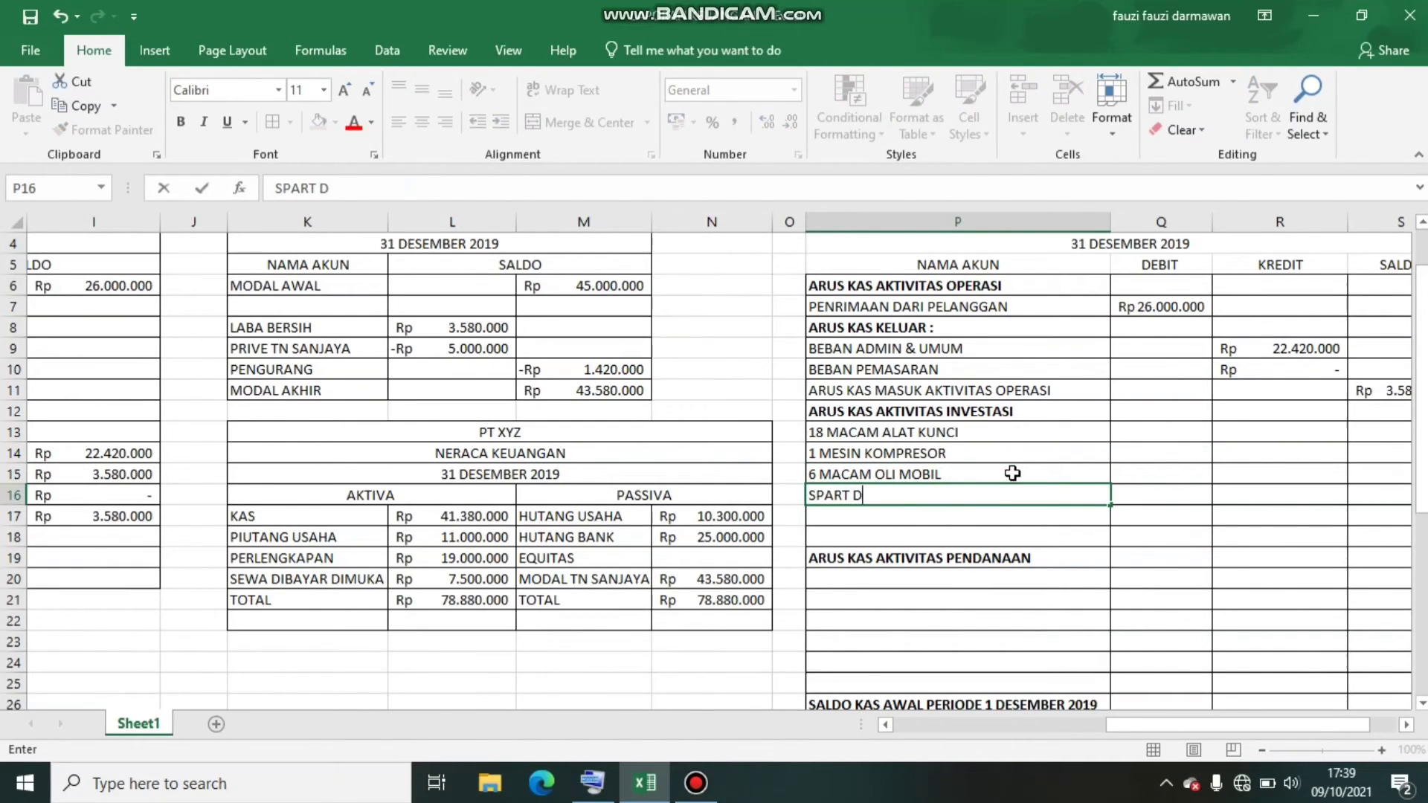
pyautogui.write('AN CUK')
pyautogui.press('BackSpace')
pyautogui.press('BackSpace')
pyautogui.press('BackSpace')
pyautogui.write('SUKU')
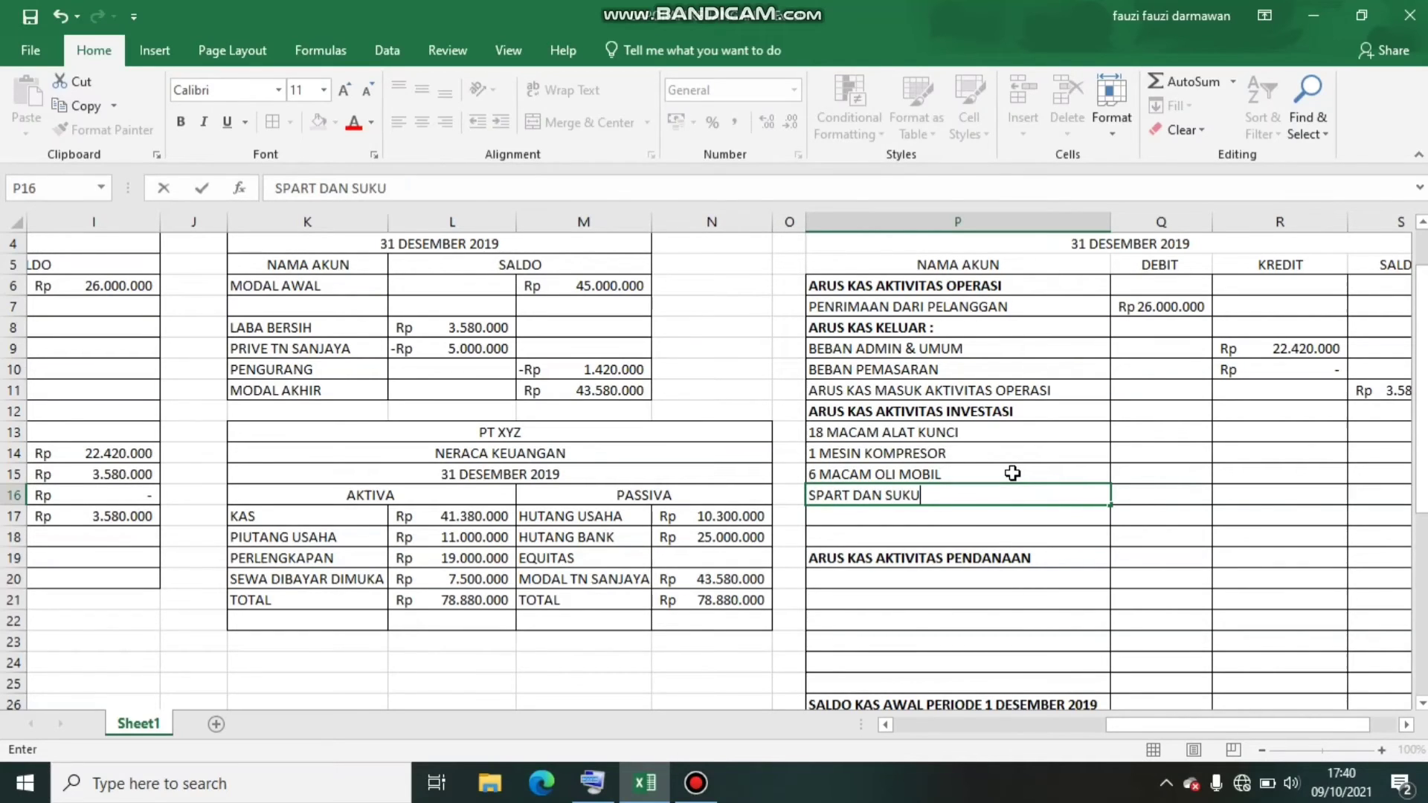
pyautogui.write(' CADANG')
pyautogui.hotkey('ctrl', 'Return')
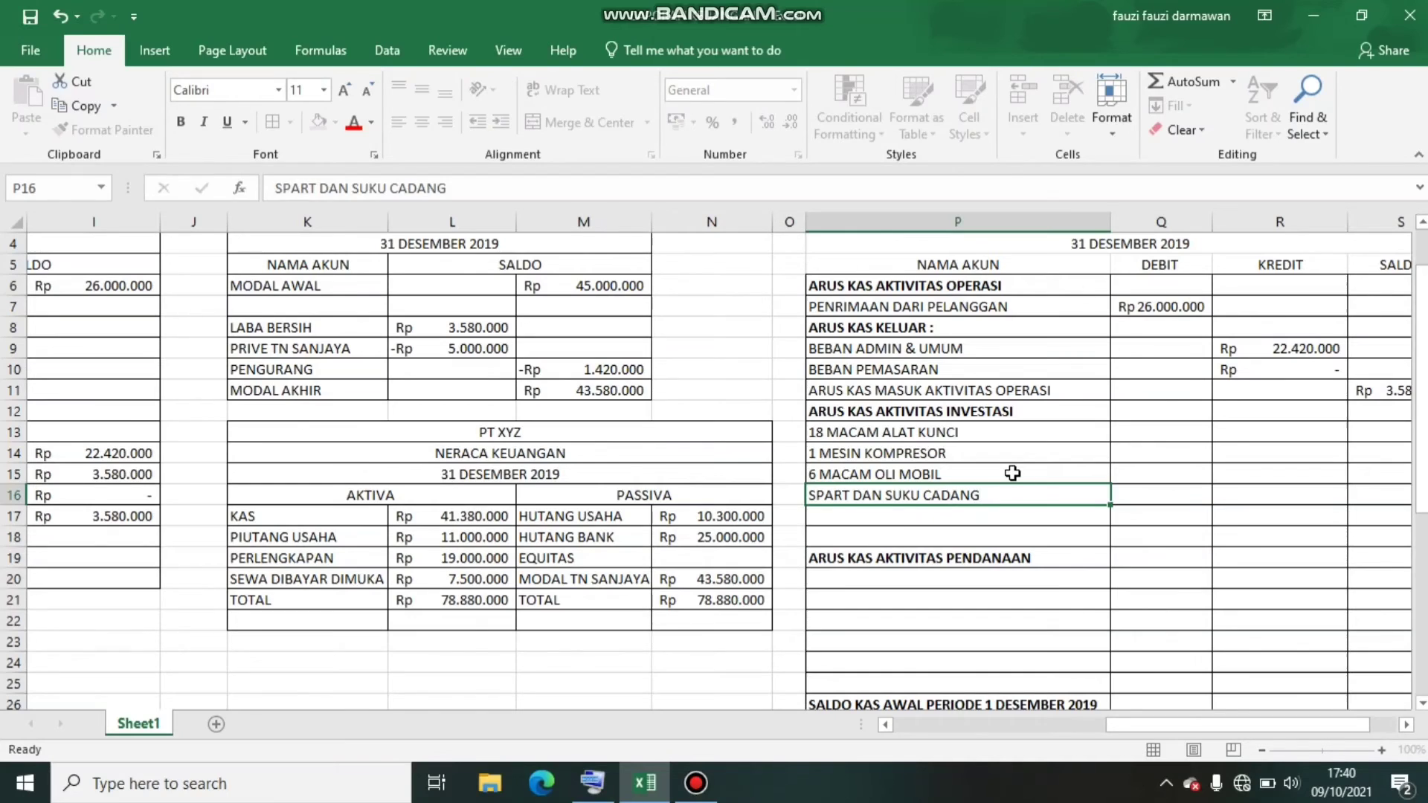
pyautogui.press('Return')
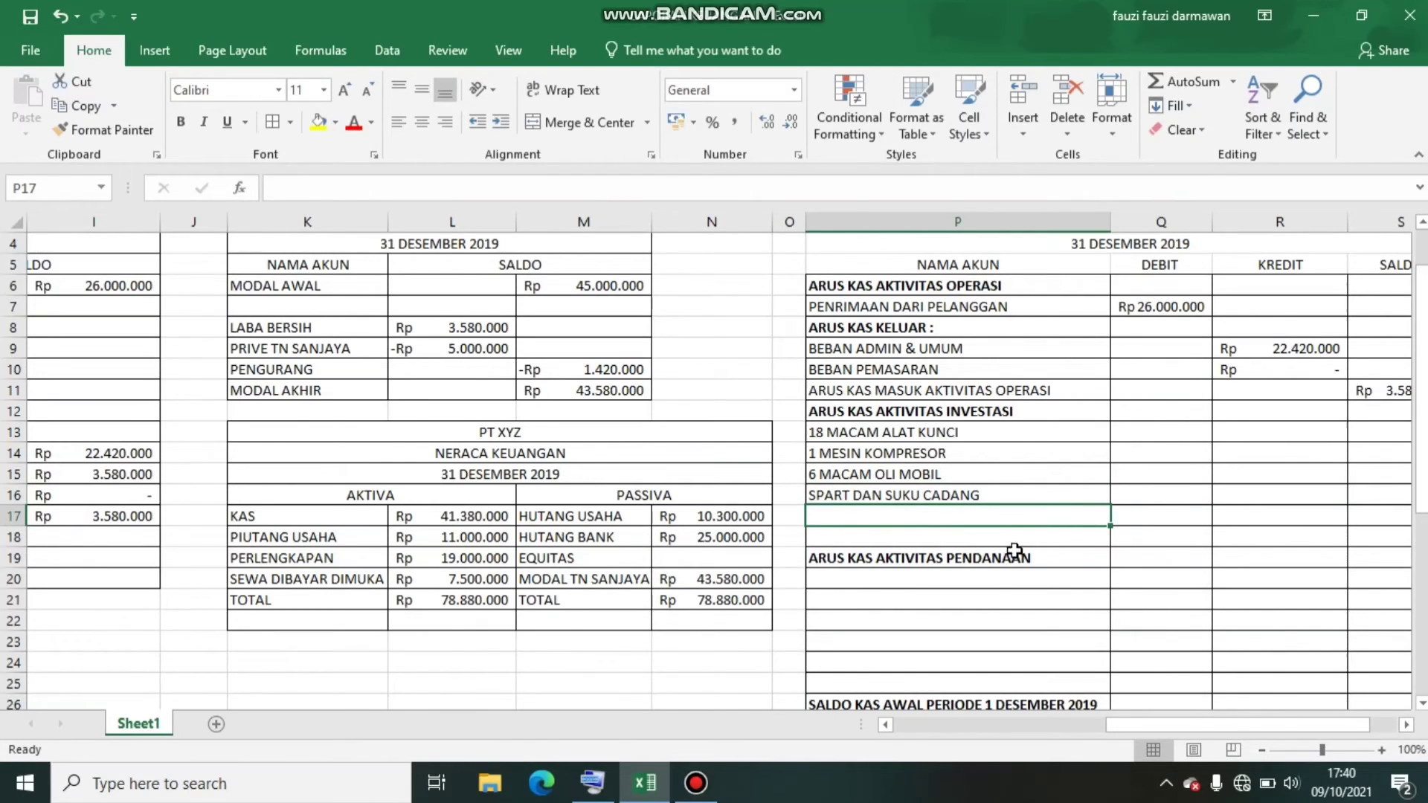
# Enter 7000000 in R13 as the KREDIT amount for 18 MACAM ALAT KUNCI
pyautogui.click(1158, 435)
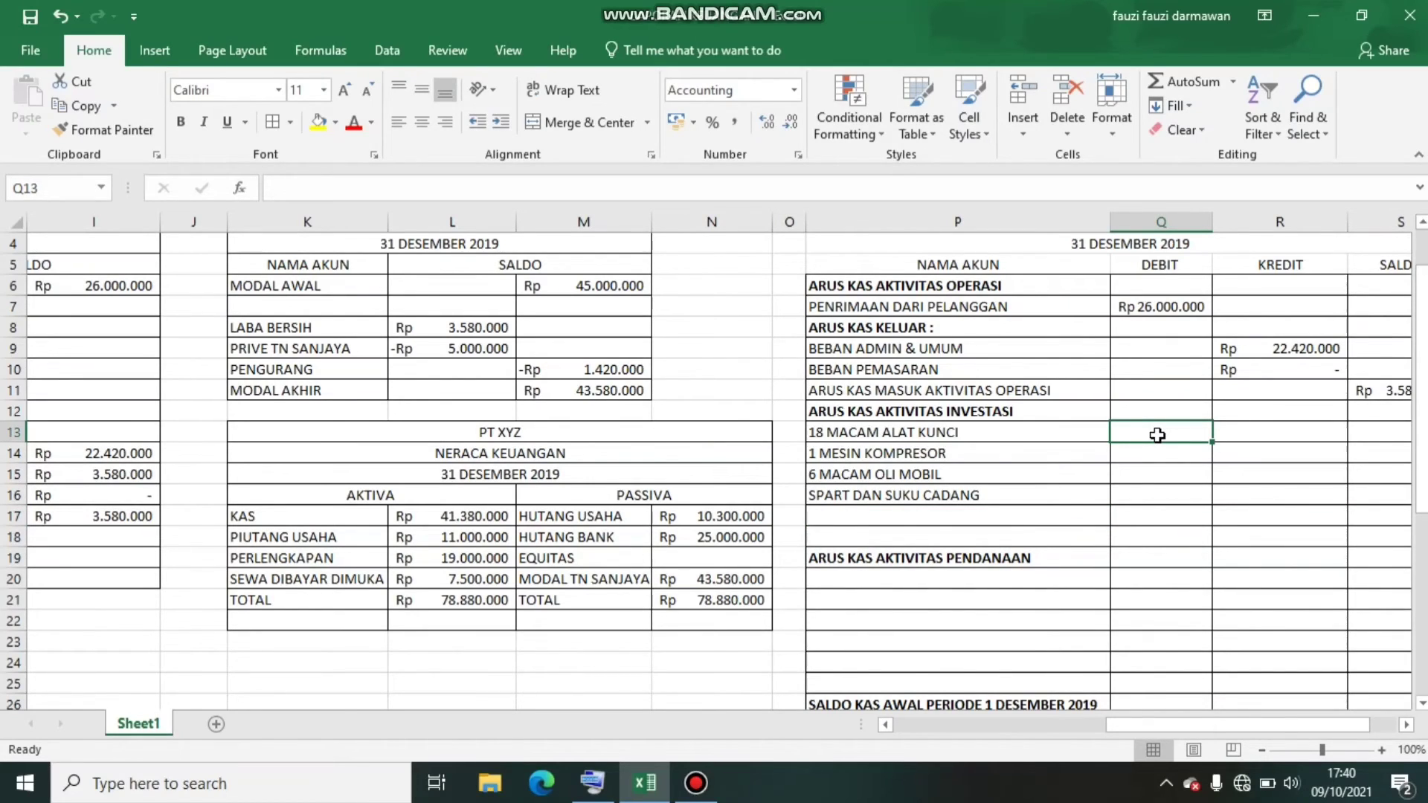
pyautogui.press('Right')
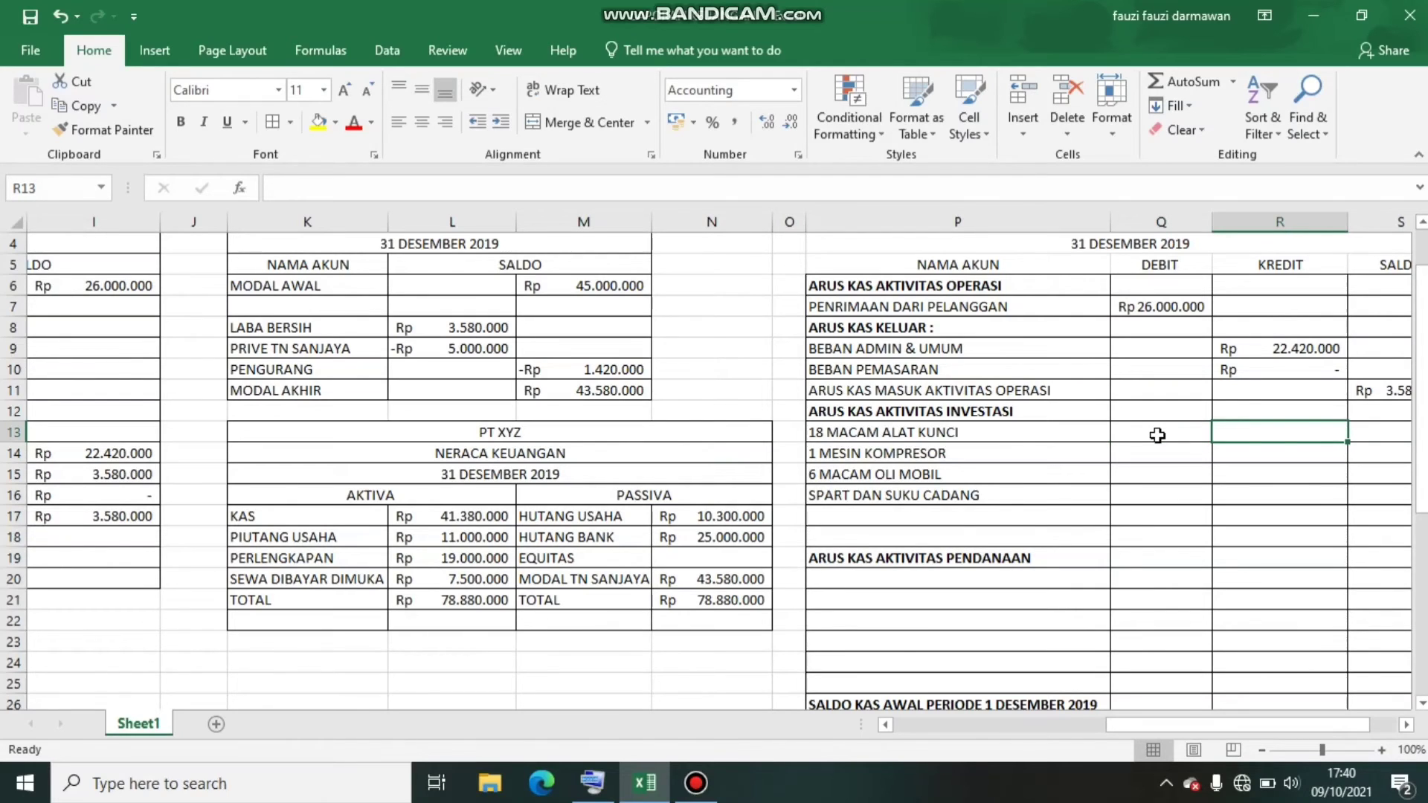
pyautogui.write('70000000')
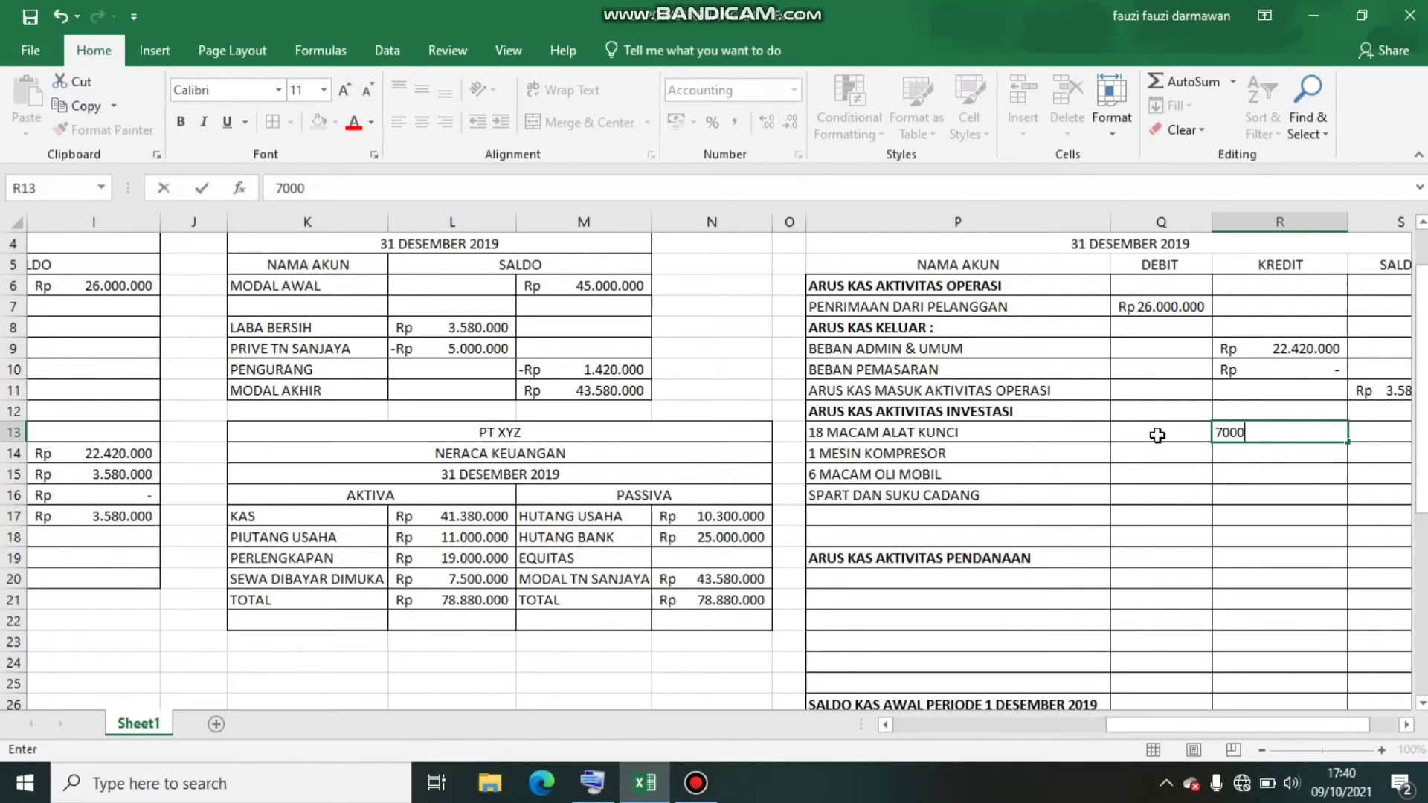
pyautogui.press('Up')
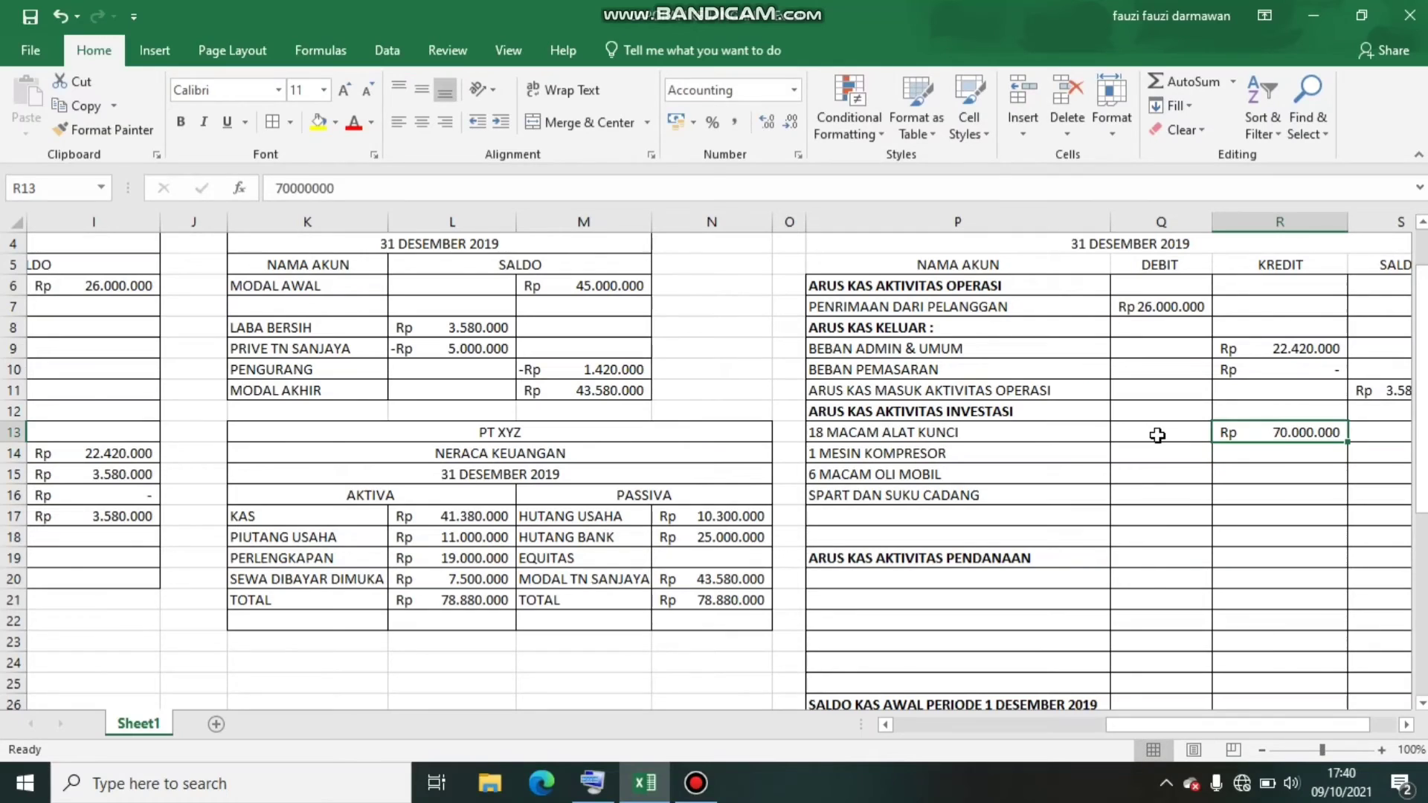
pyautogui.write('7.000.00')
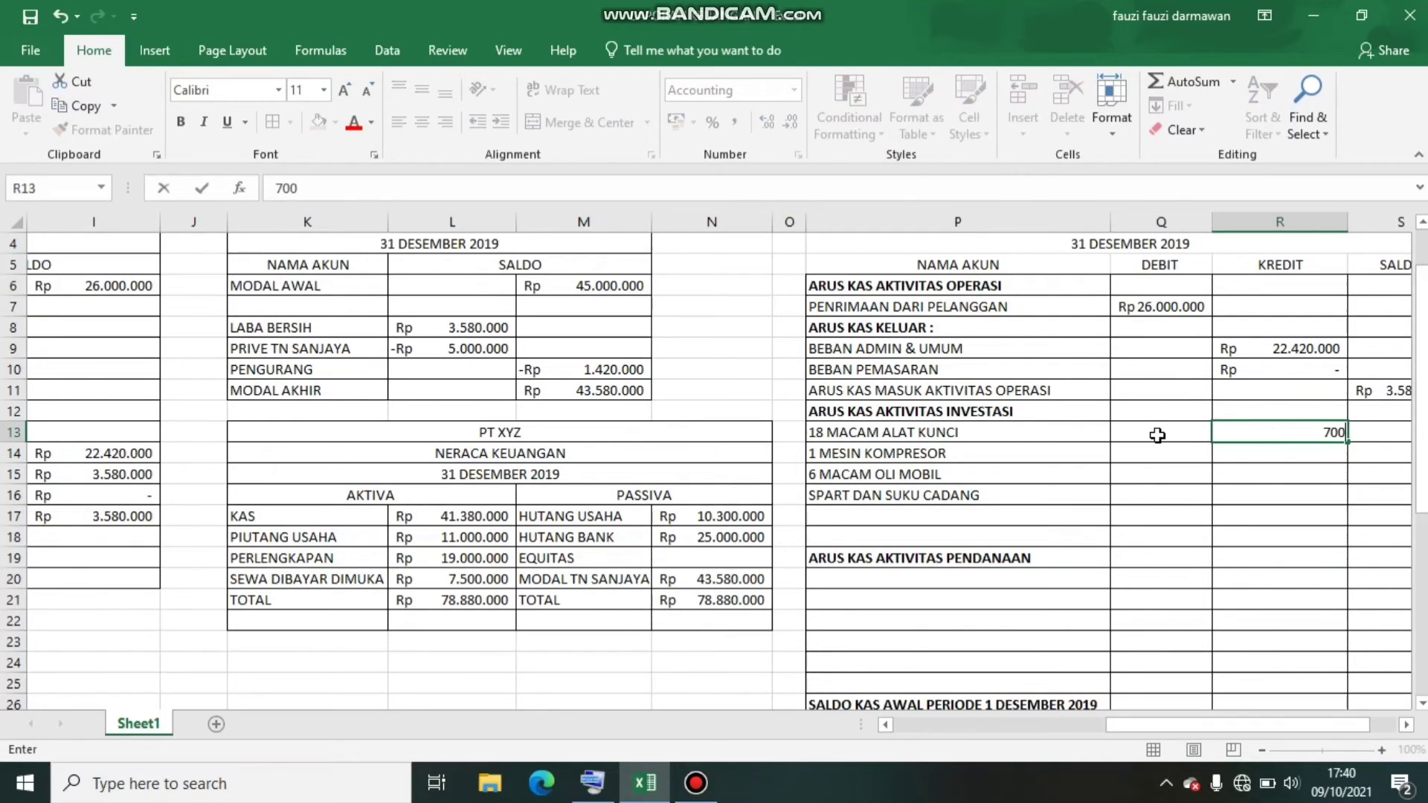
pyautogui.write('0000')
pyautogui.press('Return')
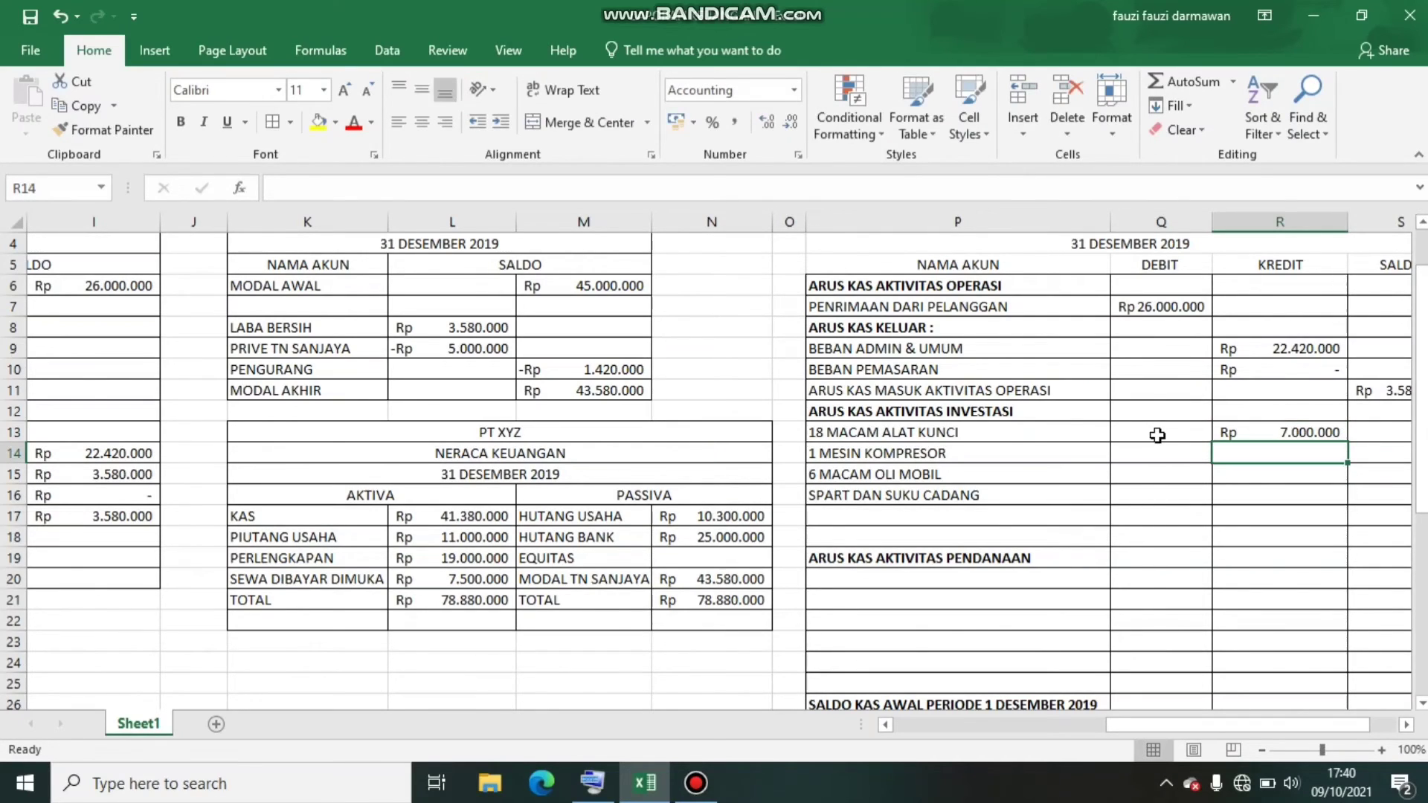
# Enter the remaining investment amounts in the KREDIT column: 6000000 in R14, 3000000 in R15 and 4000000 in R16
pyautogui.write('6000000')
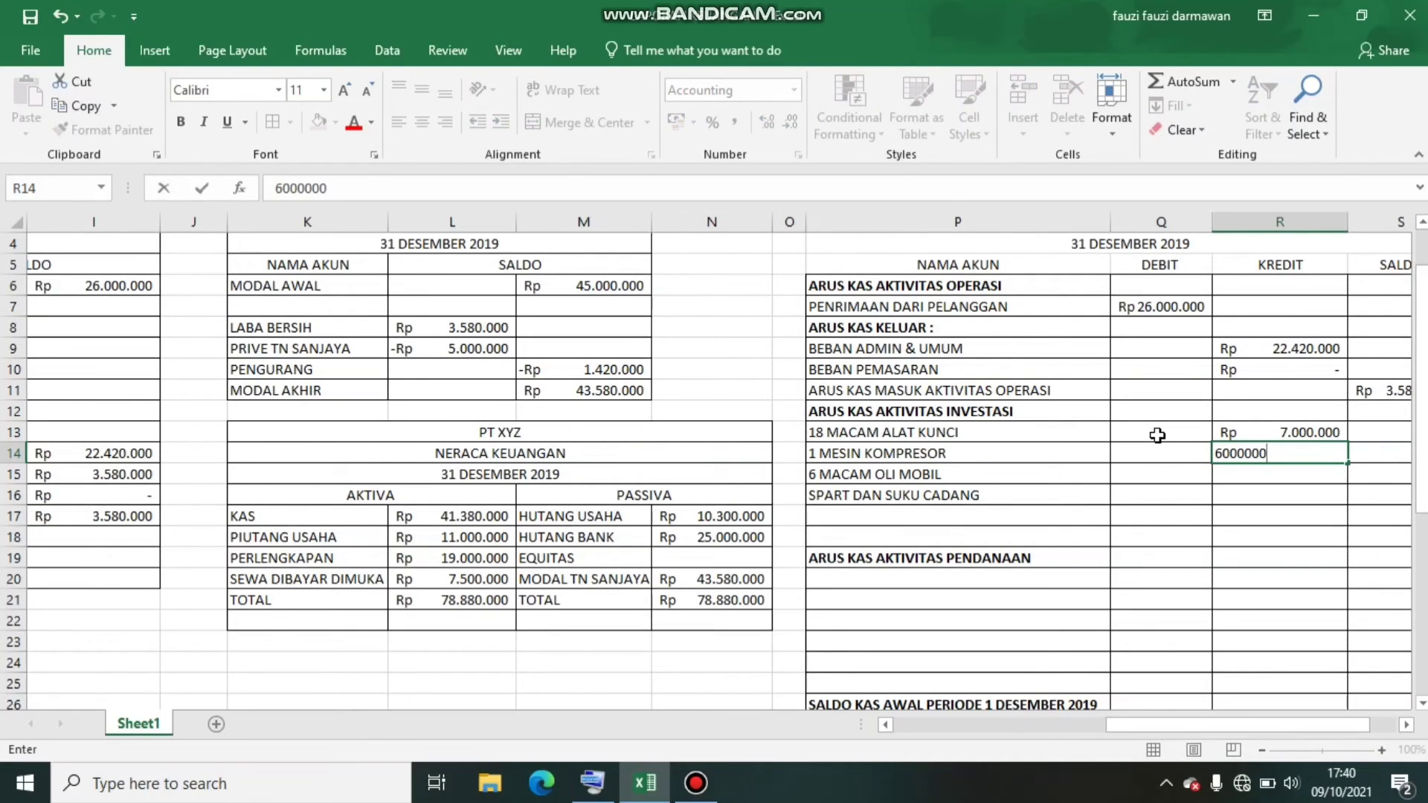
pyautogui.press('Return')
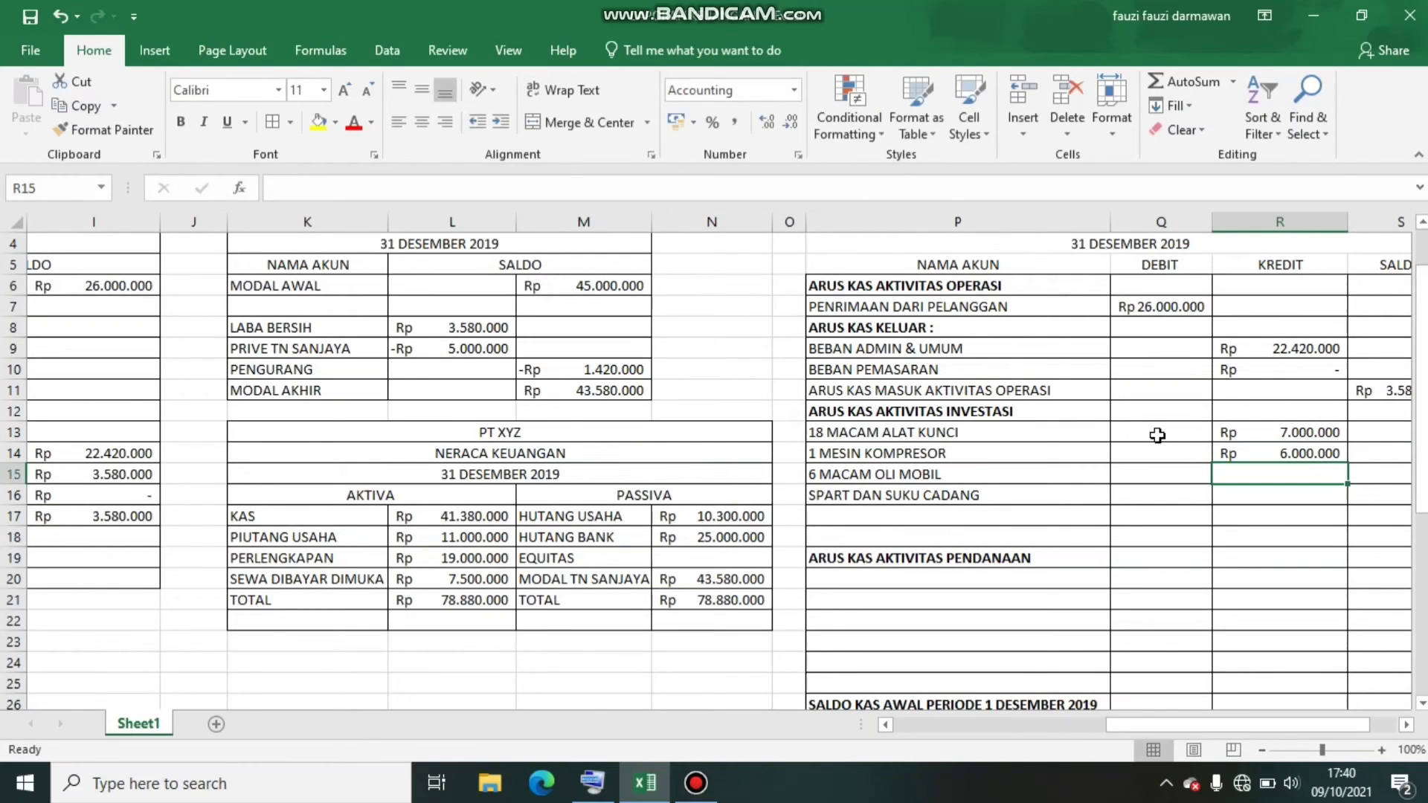
pyautogui.write('3000000')
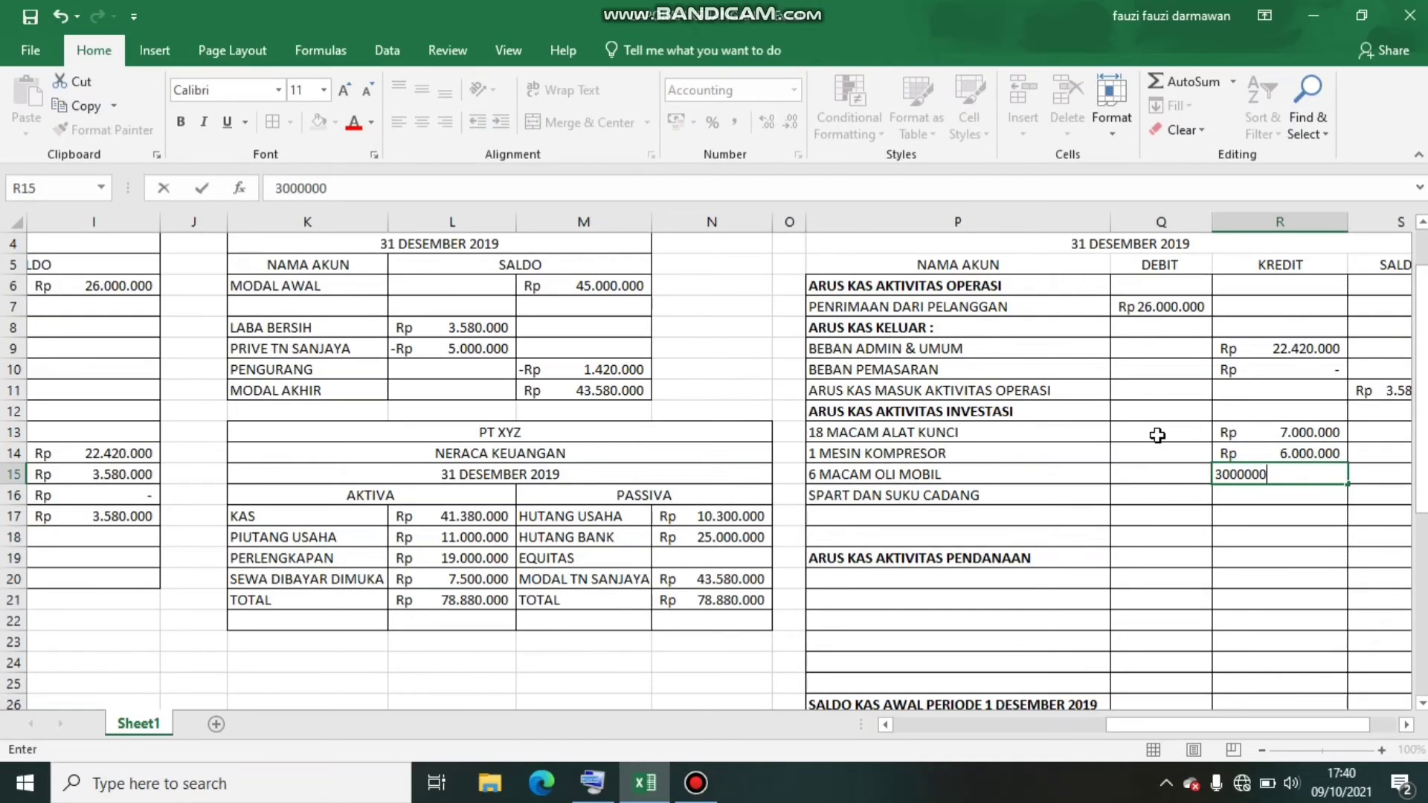
pyautogui.press('Return')
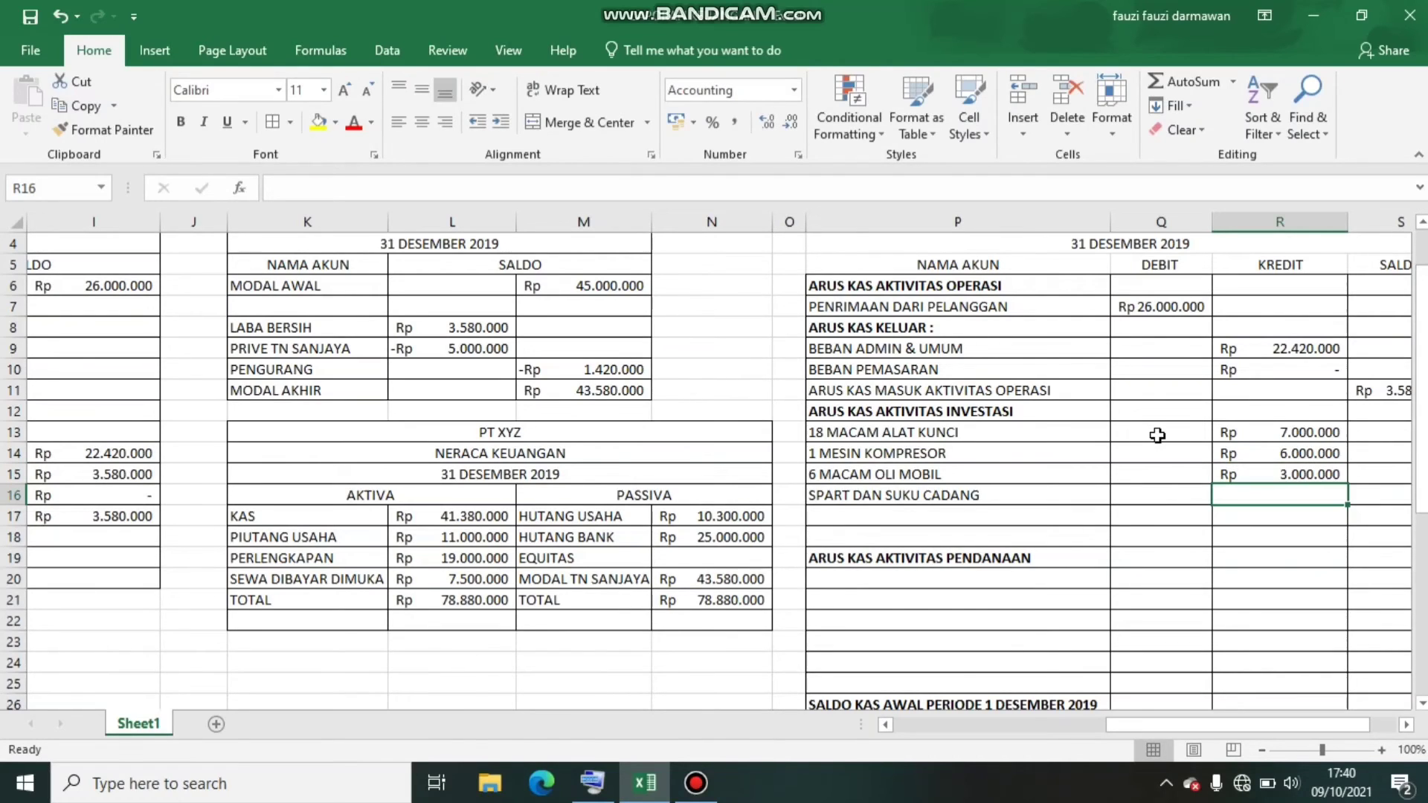
pyautogui.write('4000000')
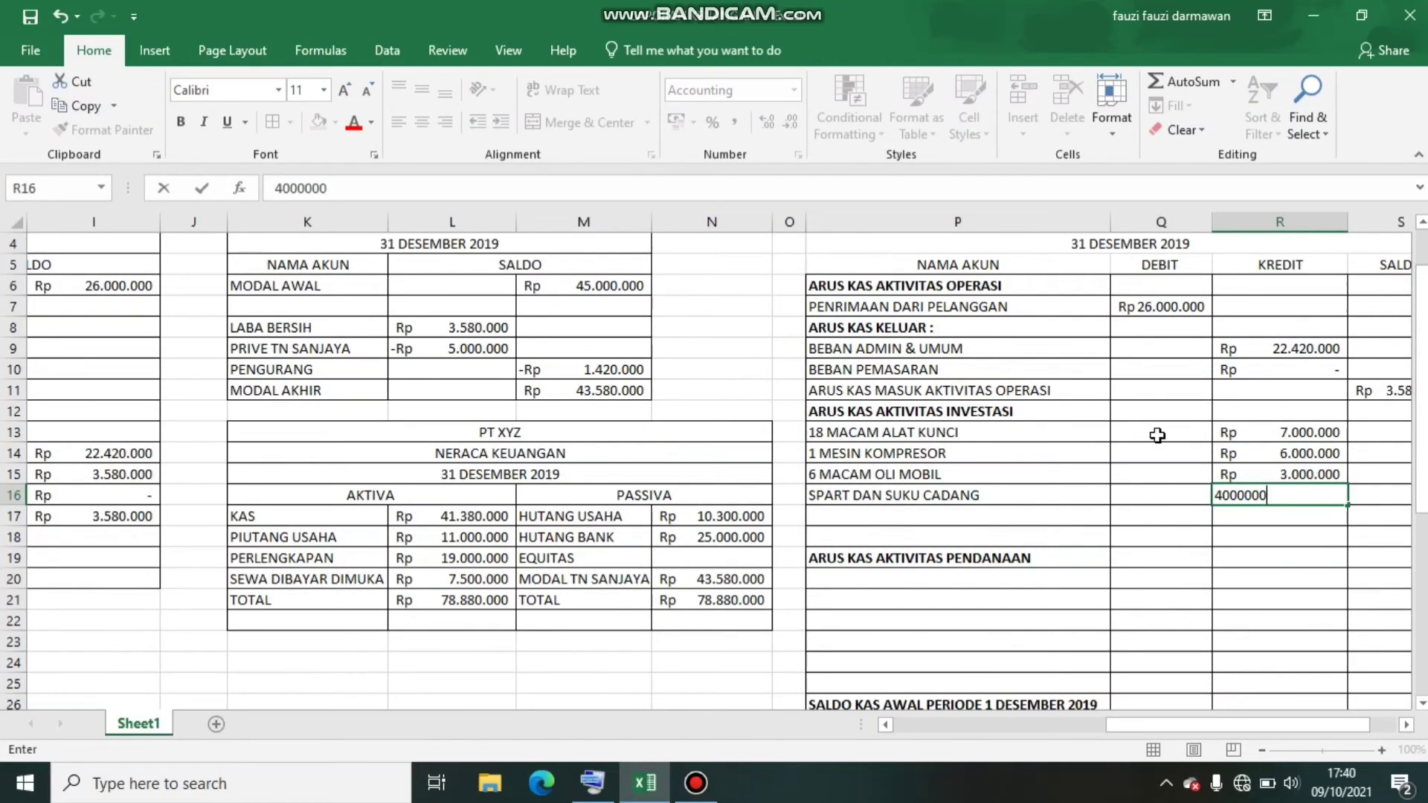
pyautogui.press('Return')
# Enter the label ARUS KAS KELUAR AKTIVITAS INVESTASI in P17 below the investment items
pyautogui.press('Left')
pyautogui.press('Left')
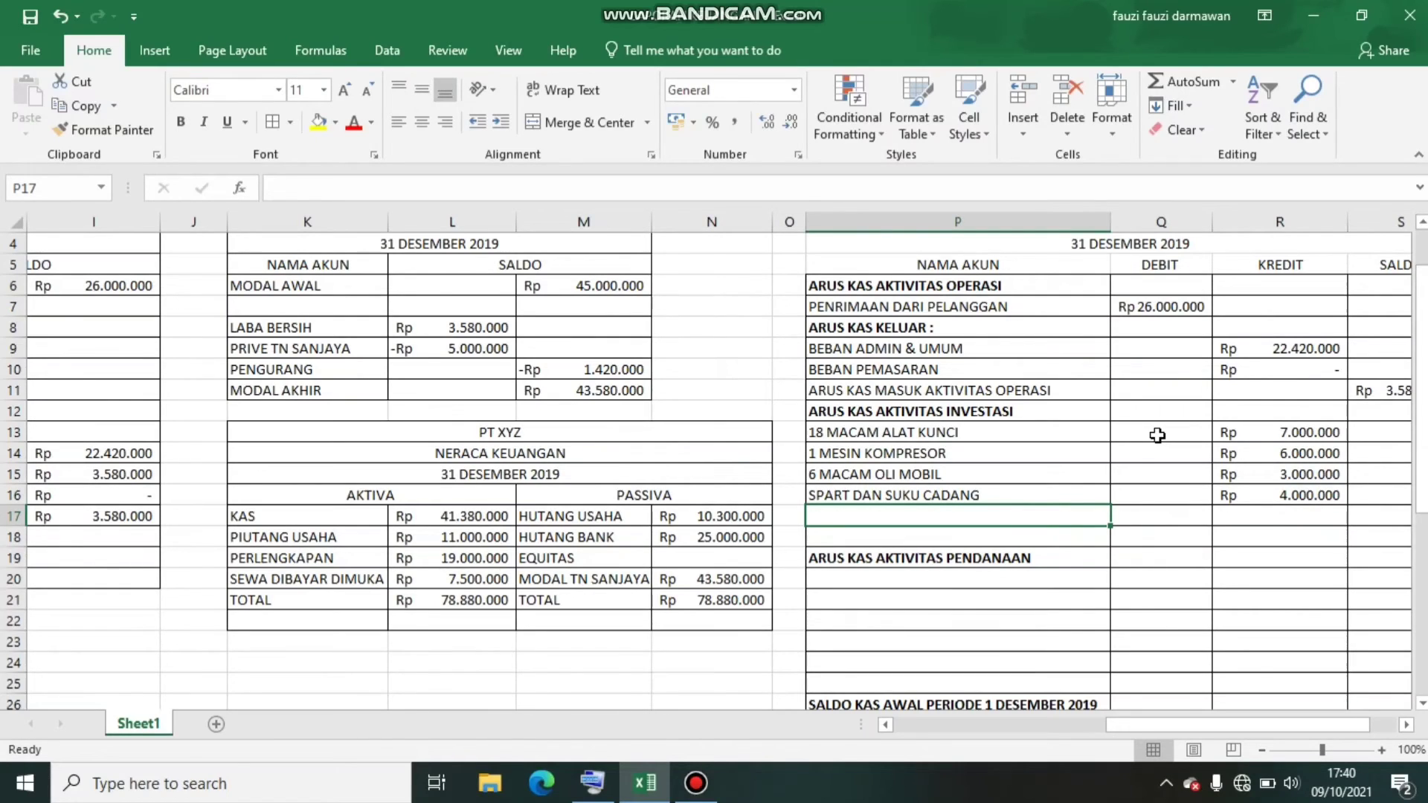
pyautogui.write('ARUS KAS ')
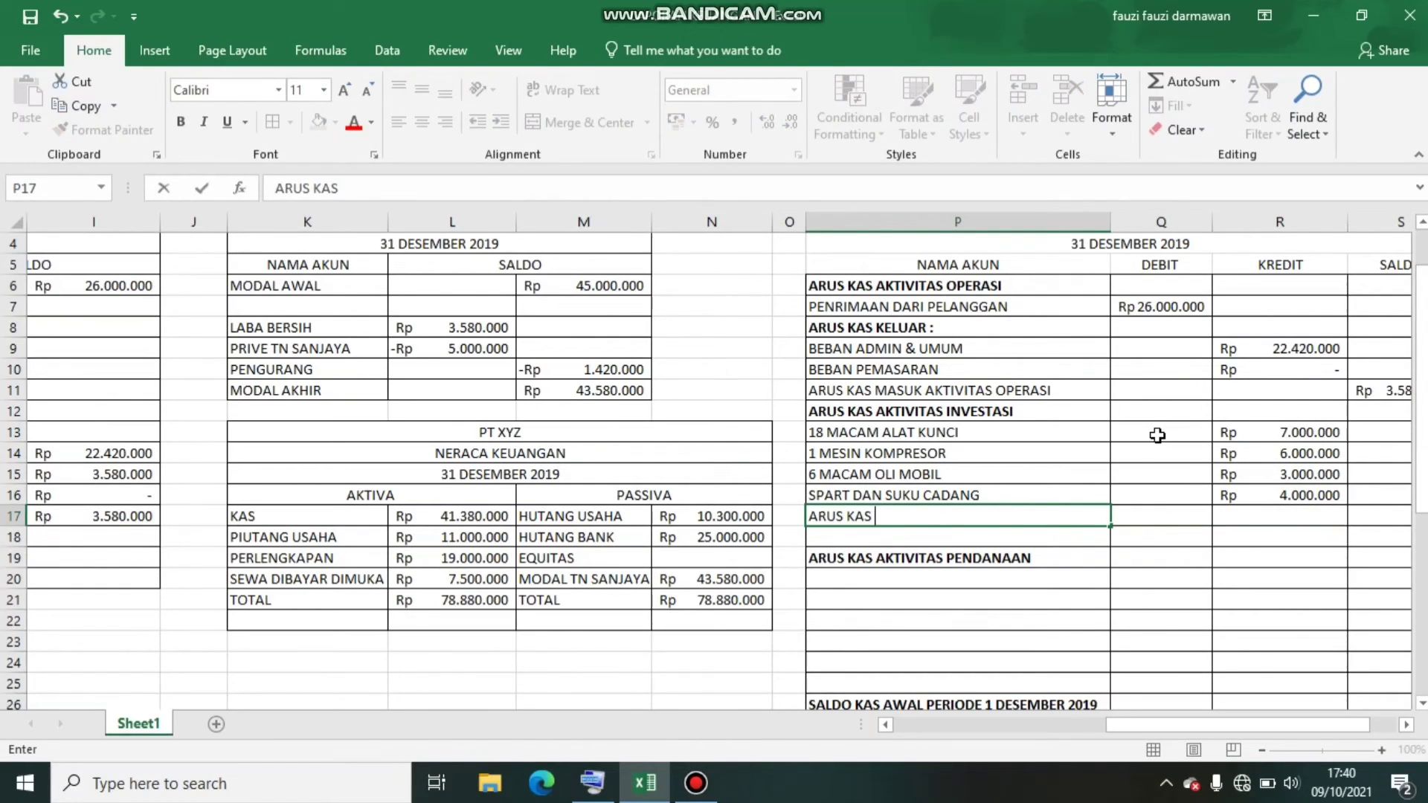
pyautogui.write('KELUAR AK')
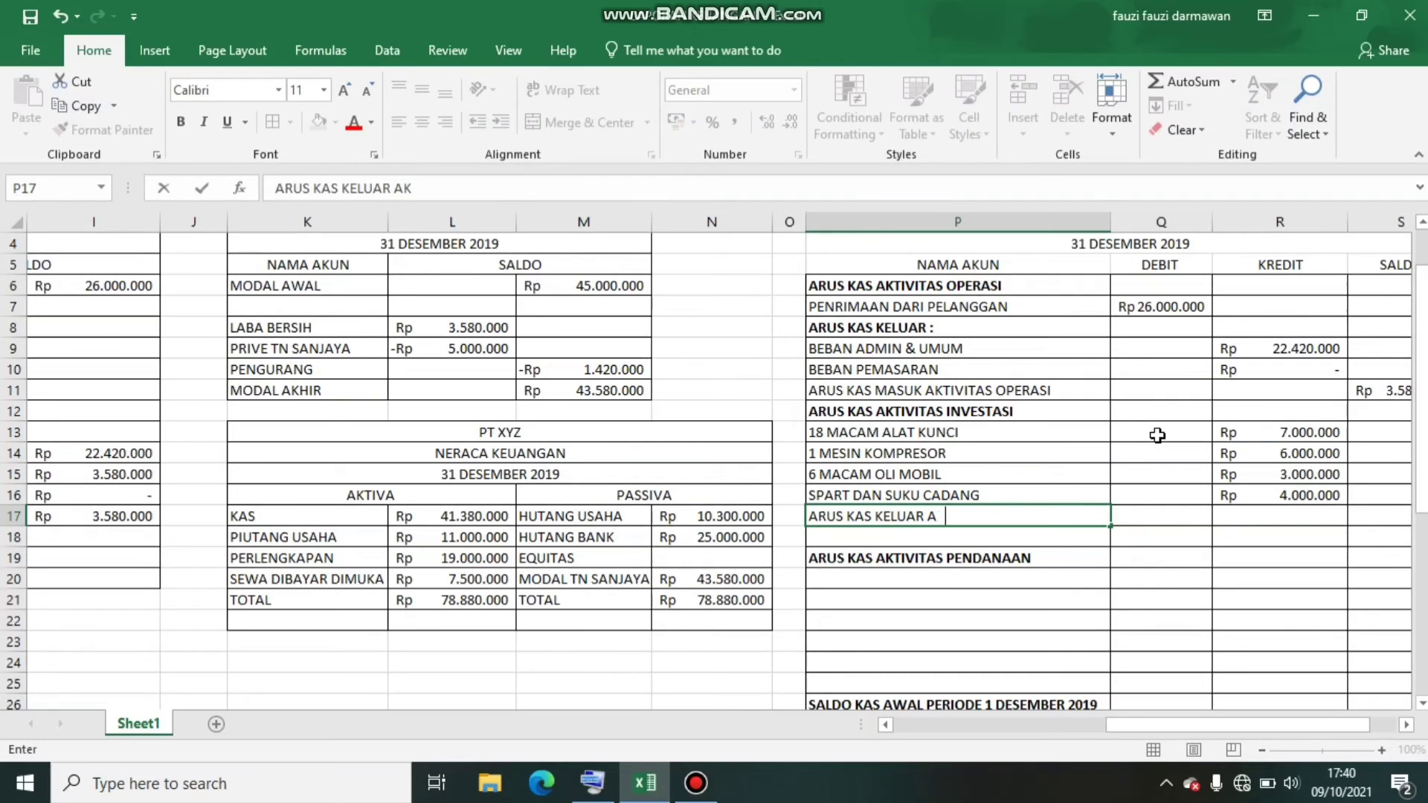
pyautogui.write('TIVITAS INVESTA')
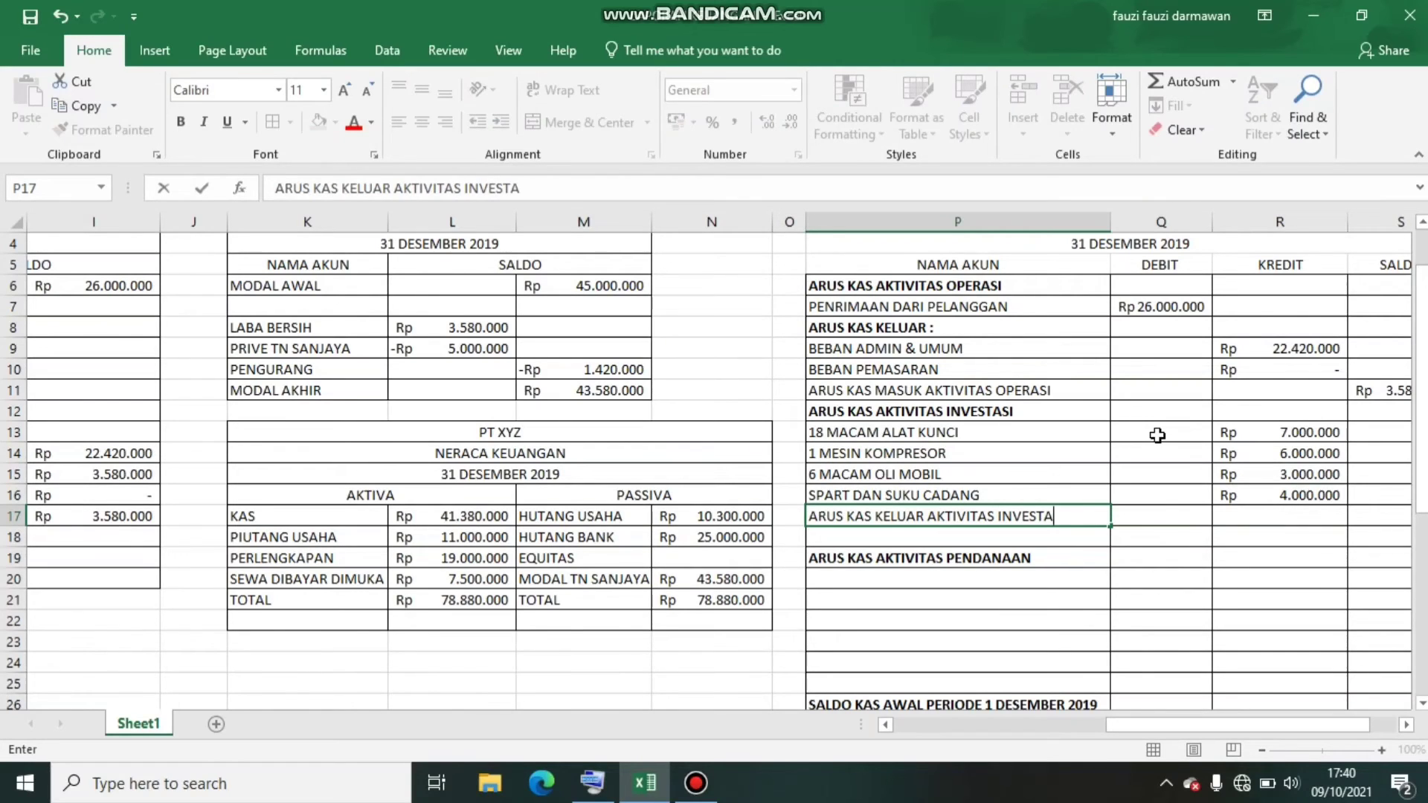
pyautogui.write('SI')
pyautogui.press('Tab')
pyautogui.press('Tab')
pyautogui.press('Tab')
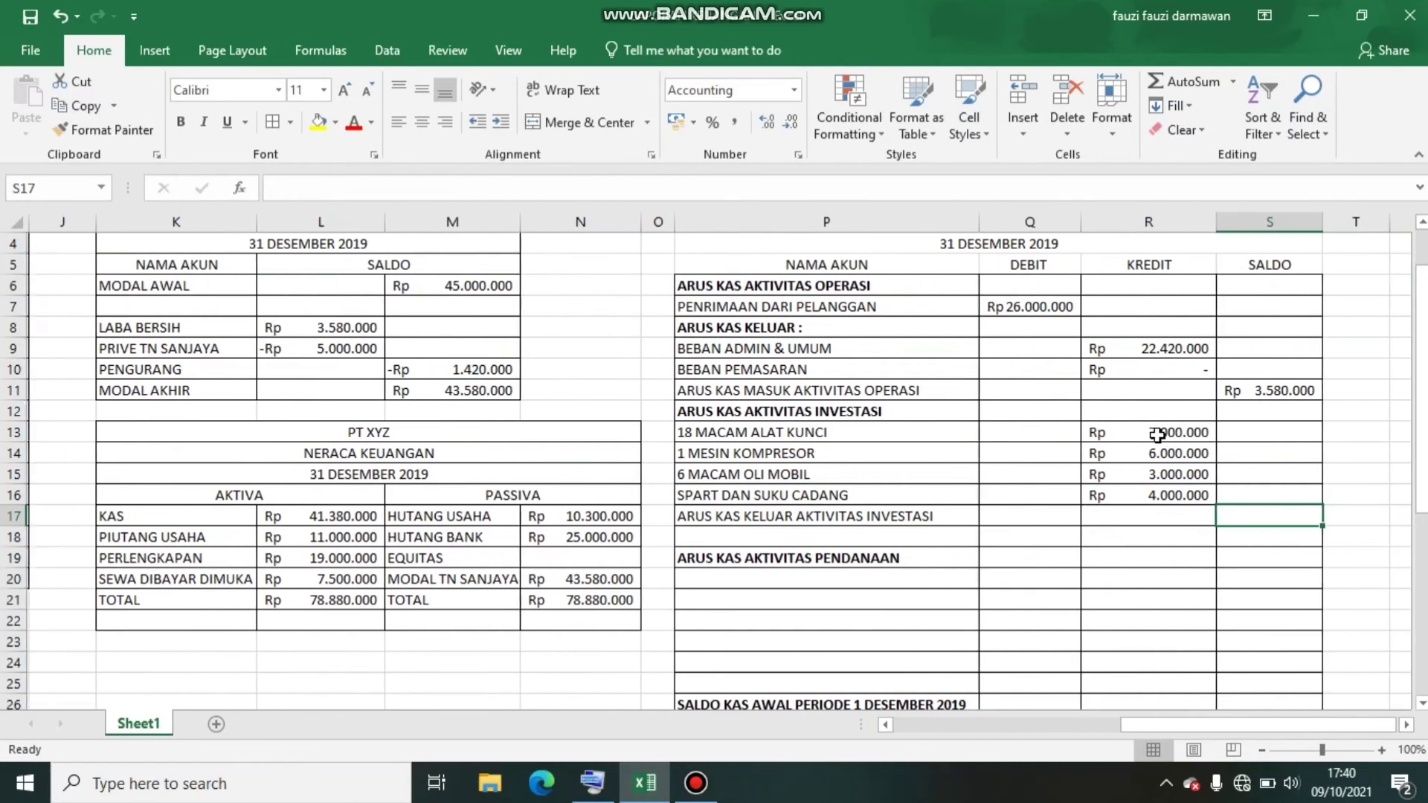
pyautogui.write('=')
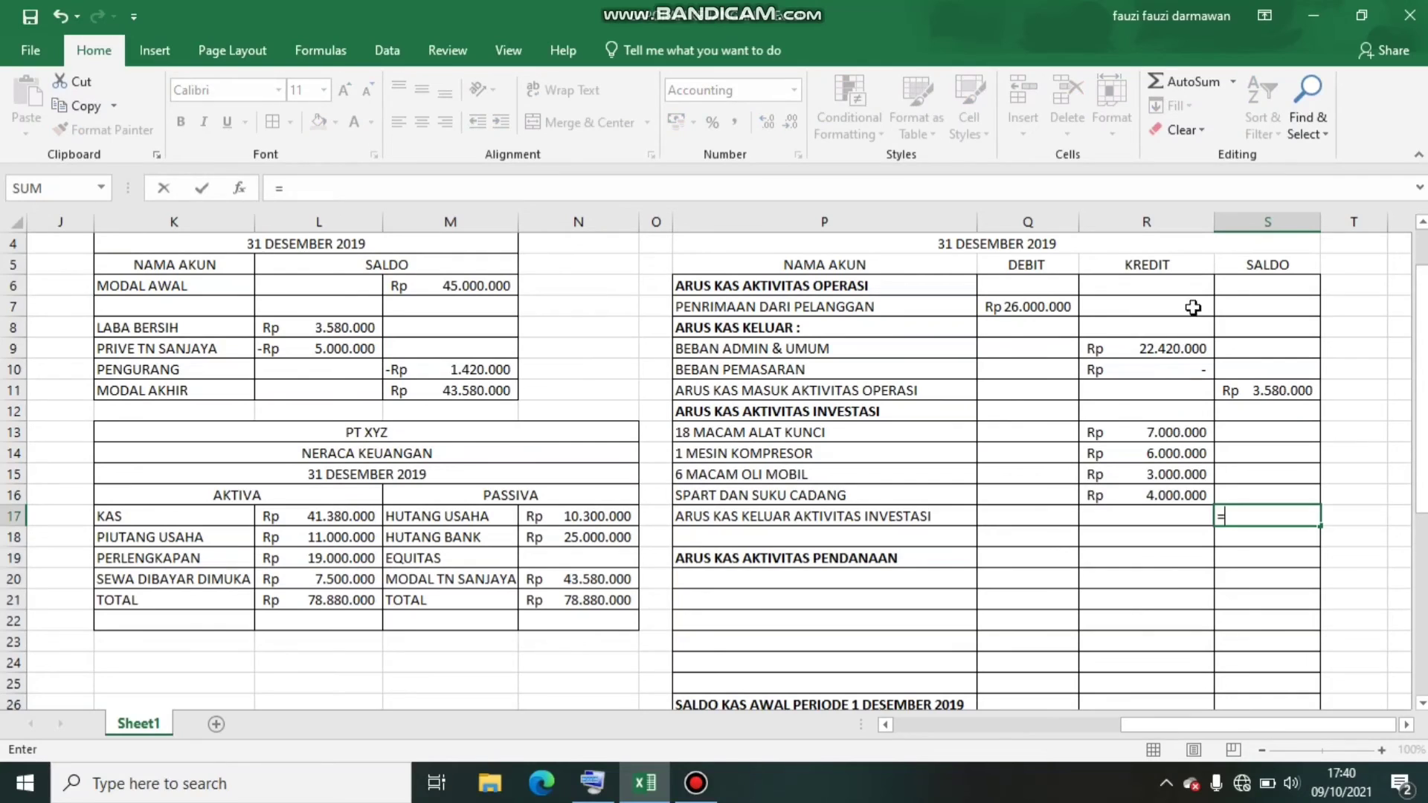
pyautogui.press('BackSpace')
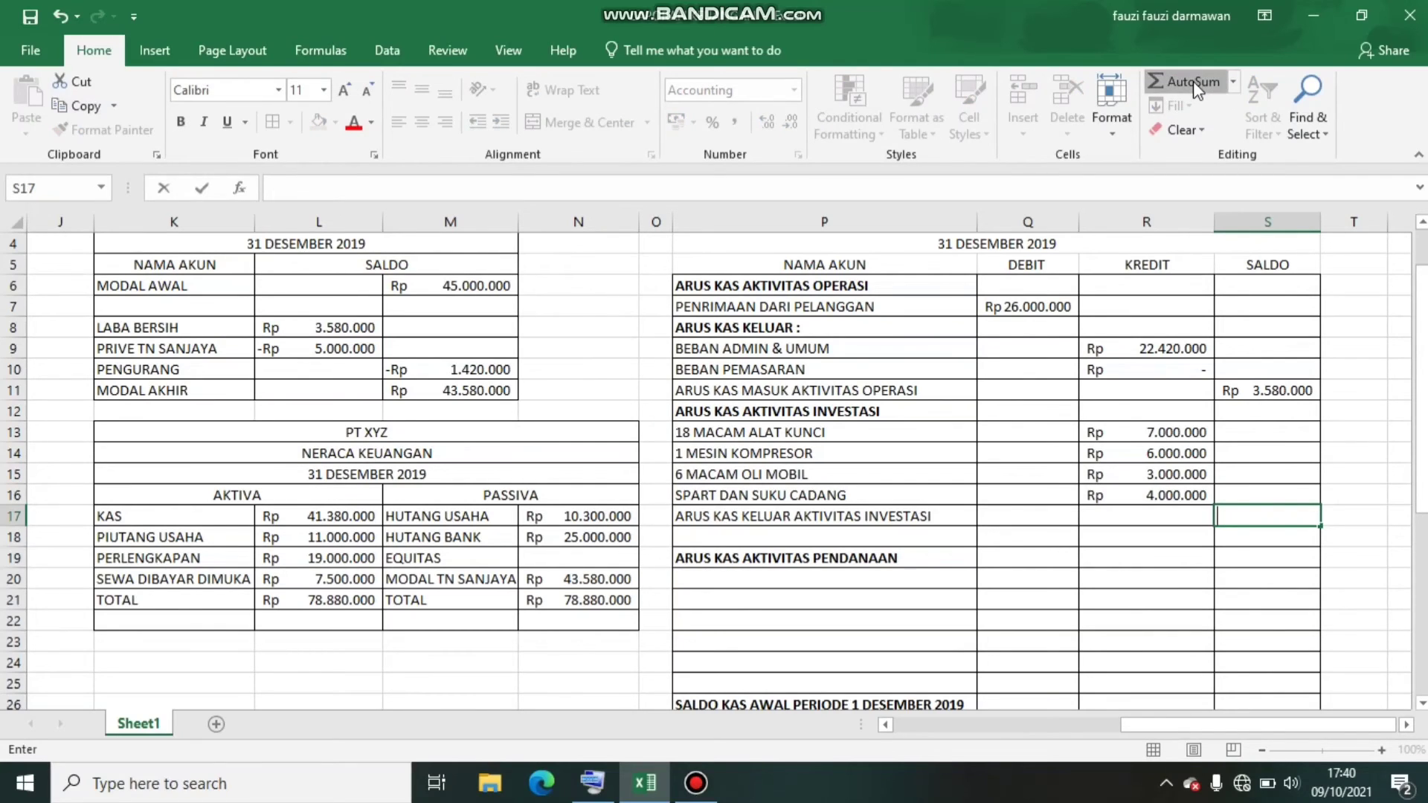
pyautogui.click(1195, 415)
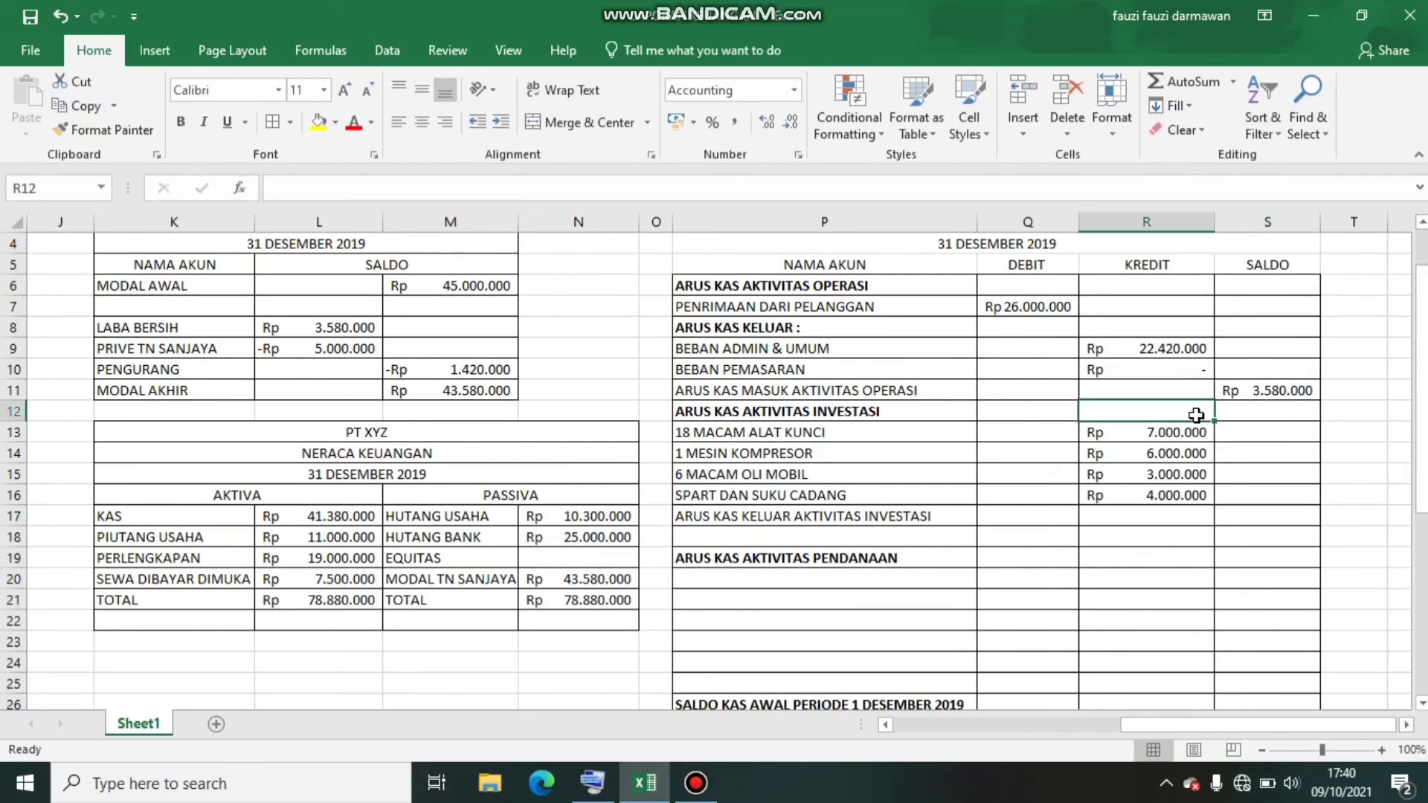
# Total the investment amounts R13:R16 in the SALDO cell S17 with a SUM formula
pyautogui.click(1265, 514)
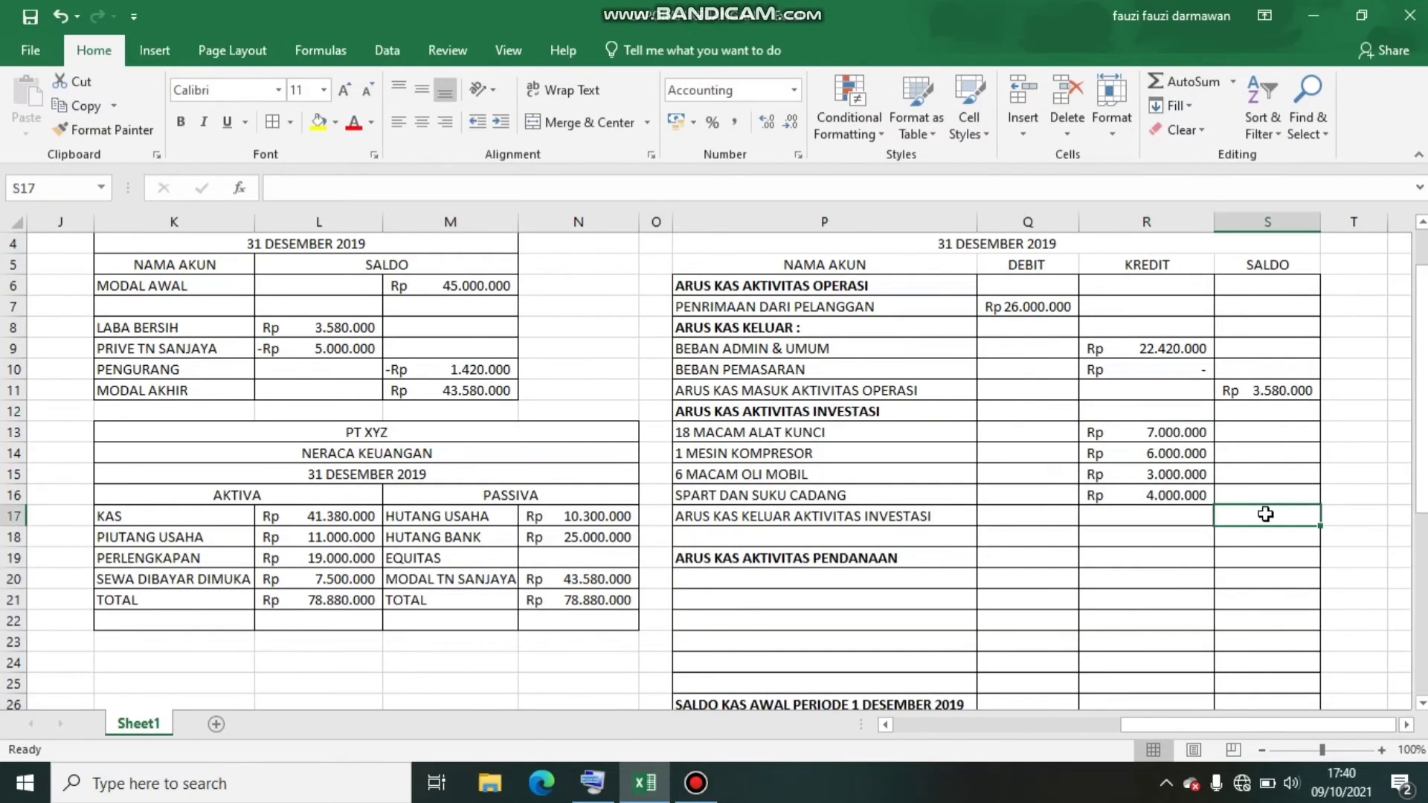
pyautogui.click(1199, 85)
pyautogui.moveTo(1152, 435); pyautogui.dragTo(1159, 493)
pyautogui.press('Return')
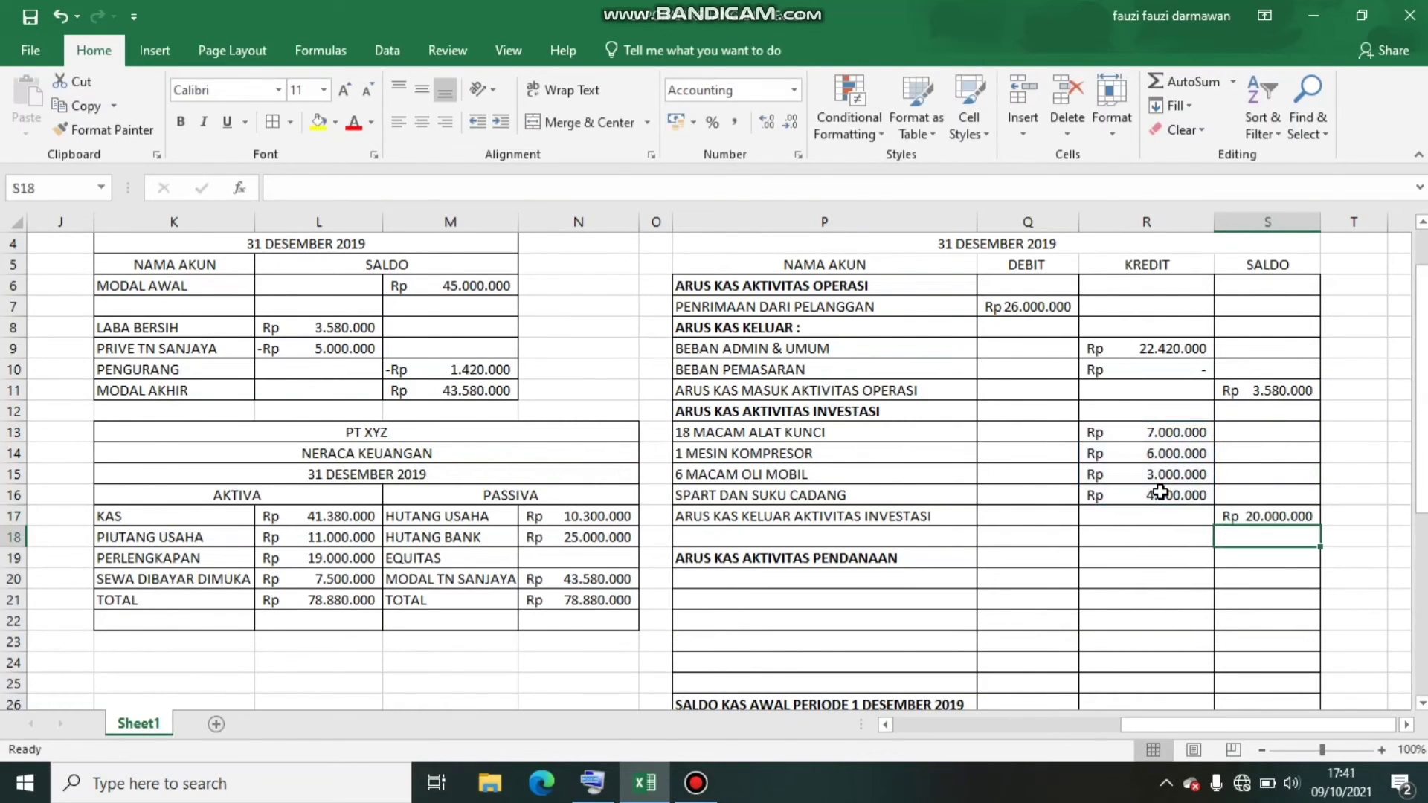
pyautogui.click(1261, 516)
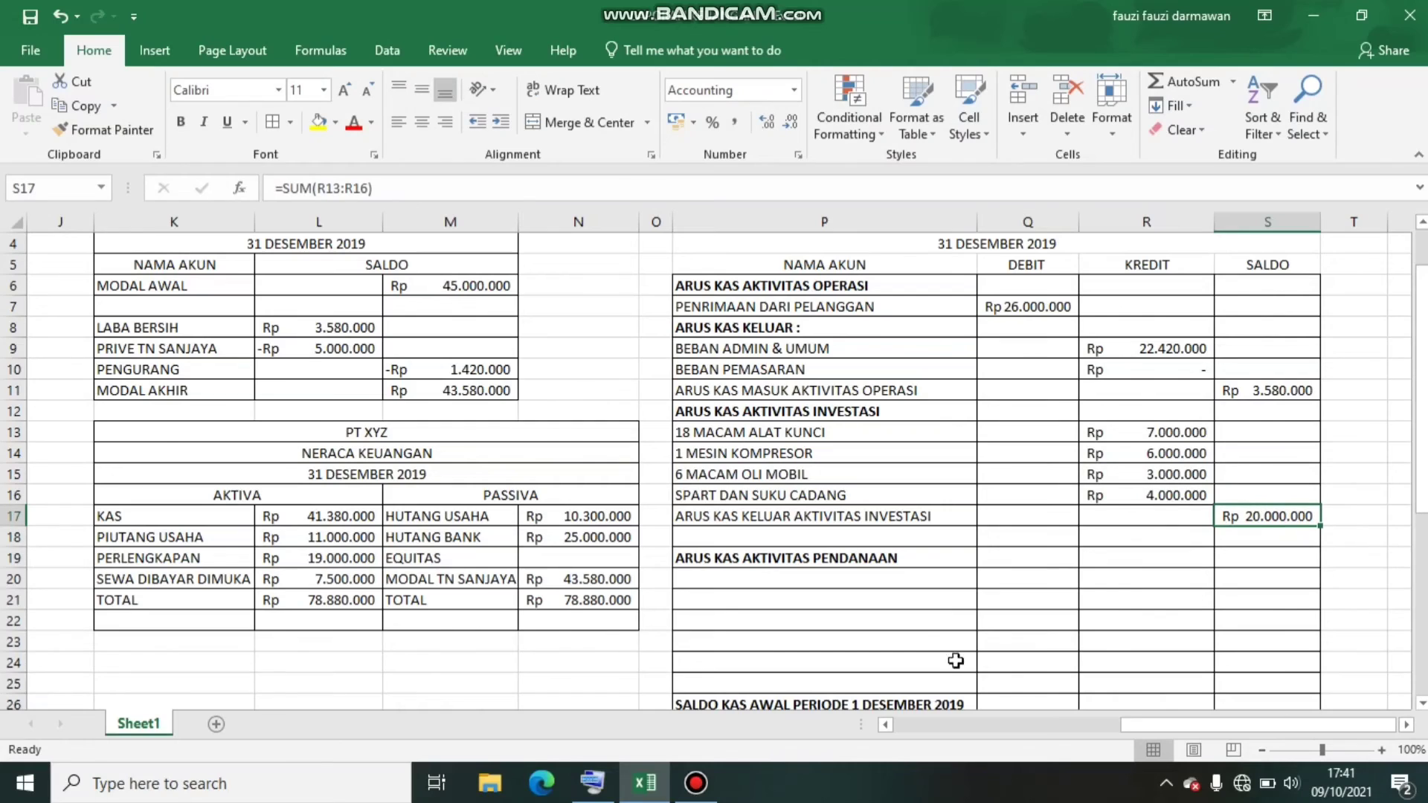
# Select P20, the first empty account row under ARUS KAS AKTIVITAS PENDANAAN
pyautogui.click(813, 577)
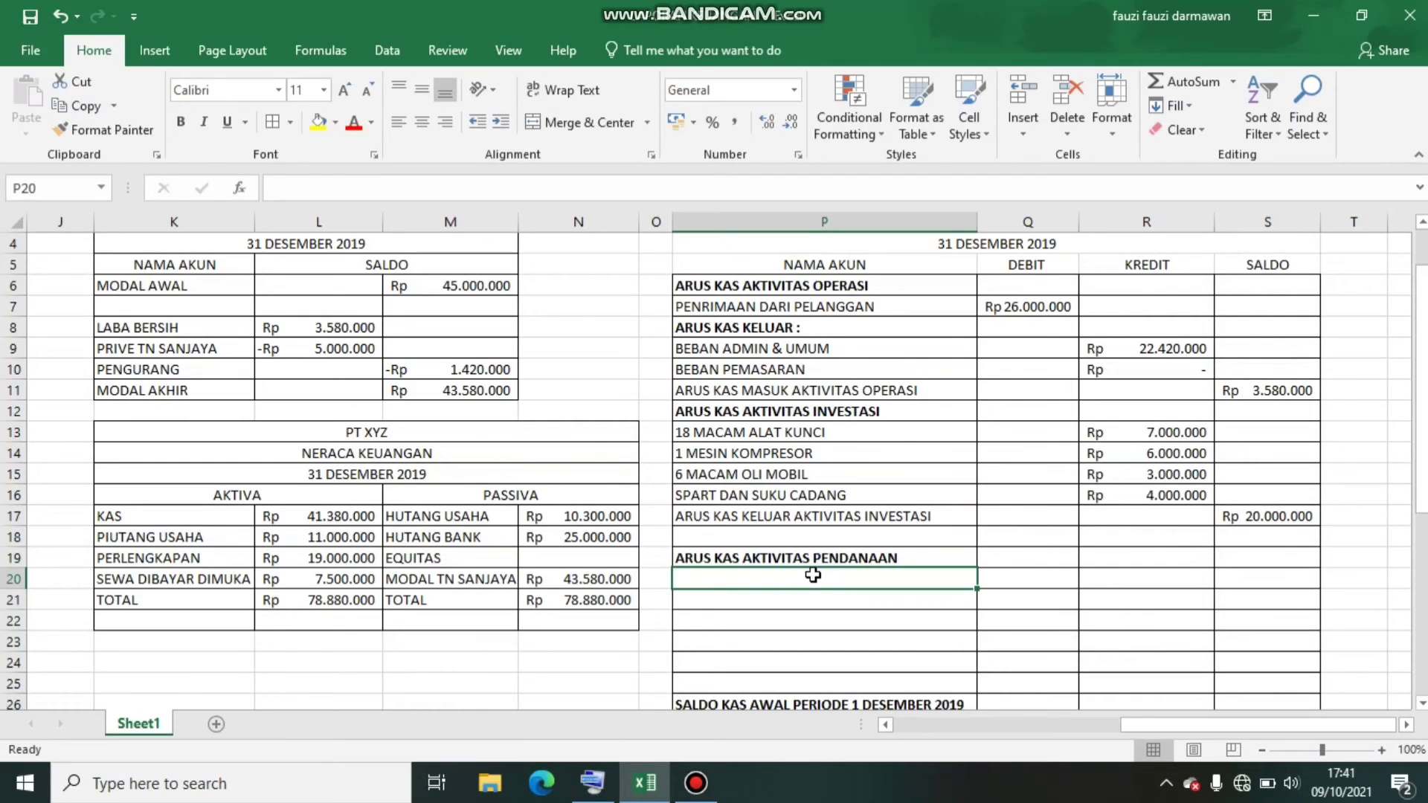
# Enter the financing items SETORAN MODAL in P20, HUTANG BANK in P21, and PRIVE with the owner's name in P22
pyautogui.write('SE')
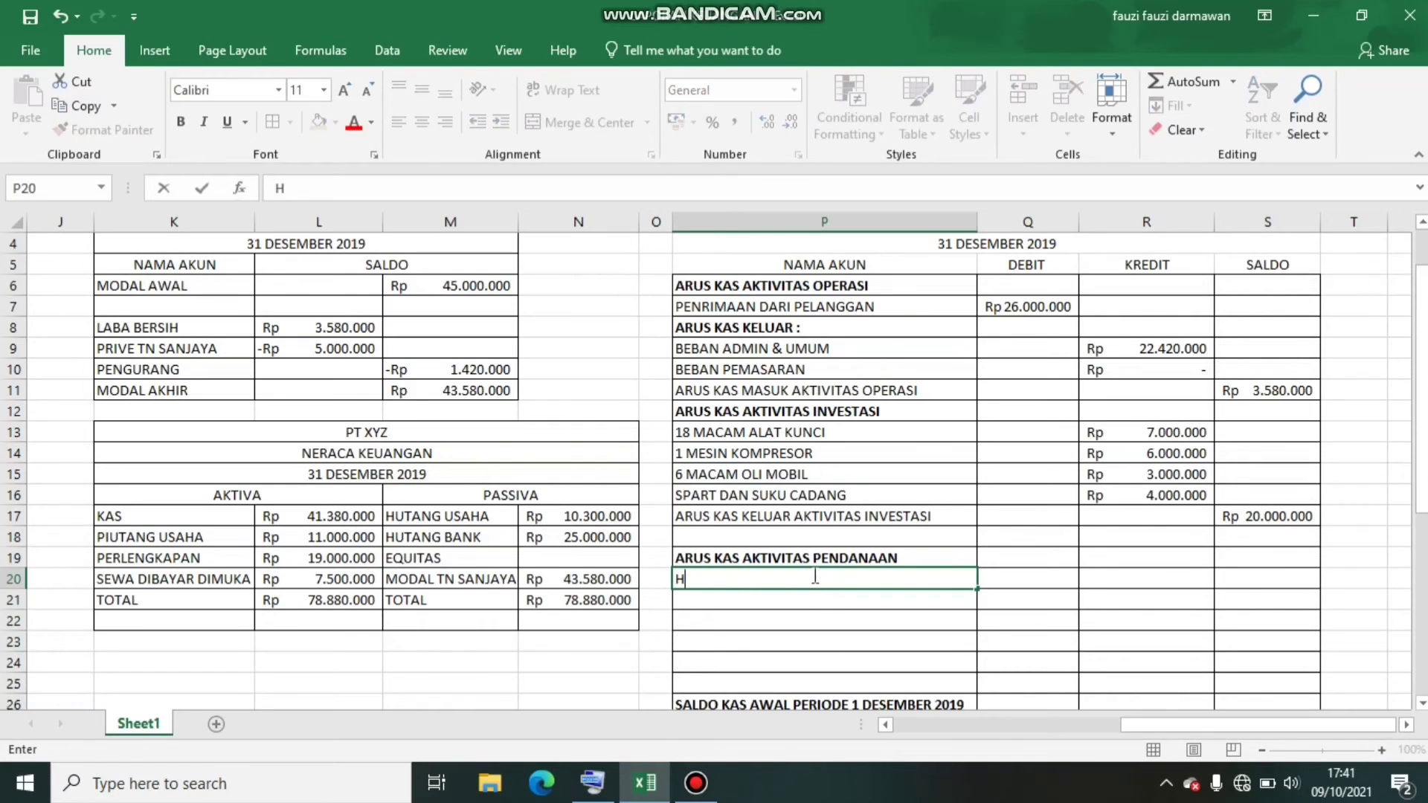
pyautogui.write('TORAN MODAL')
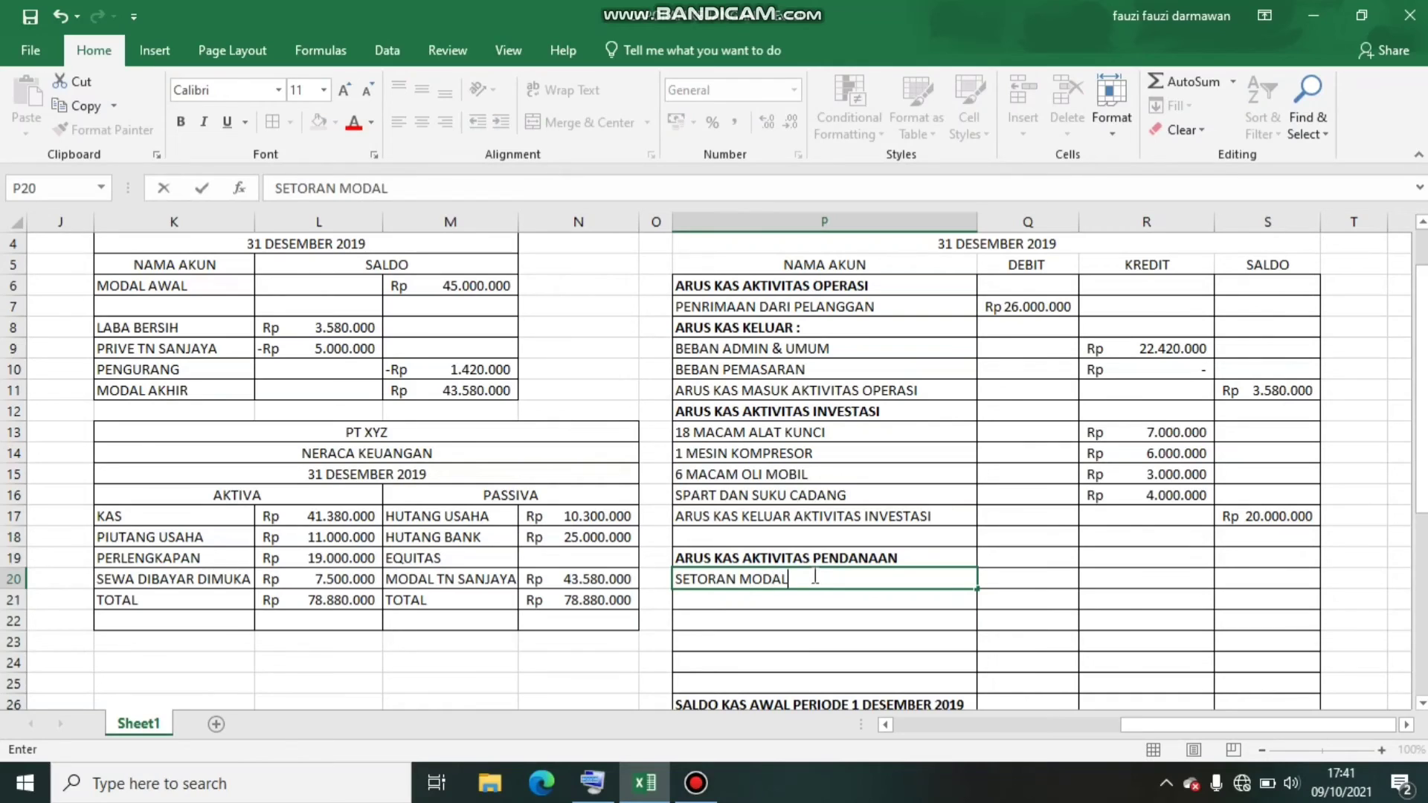
pyautogui.press('Return')
pyautogui.write('HUTANG BANK')
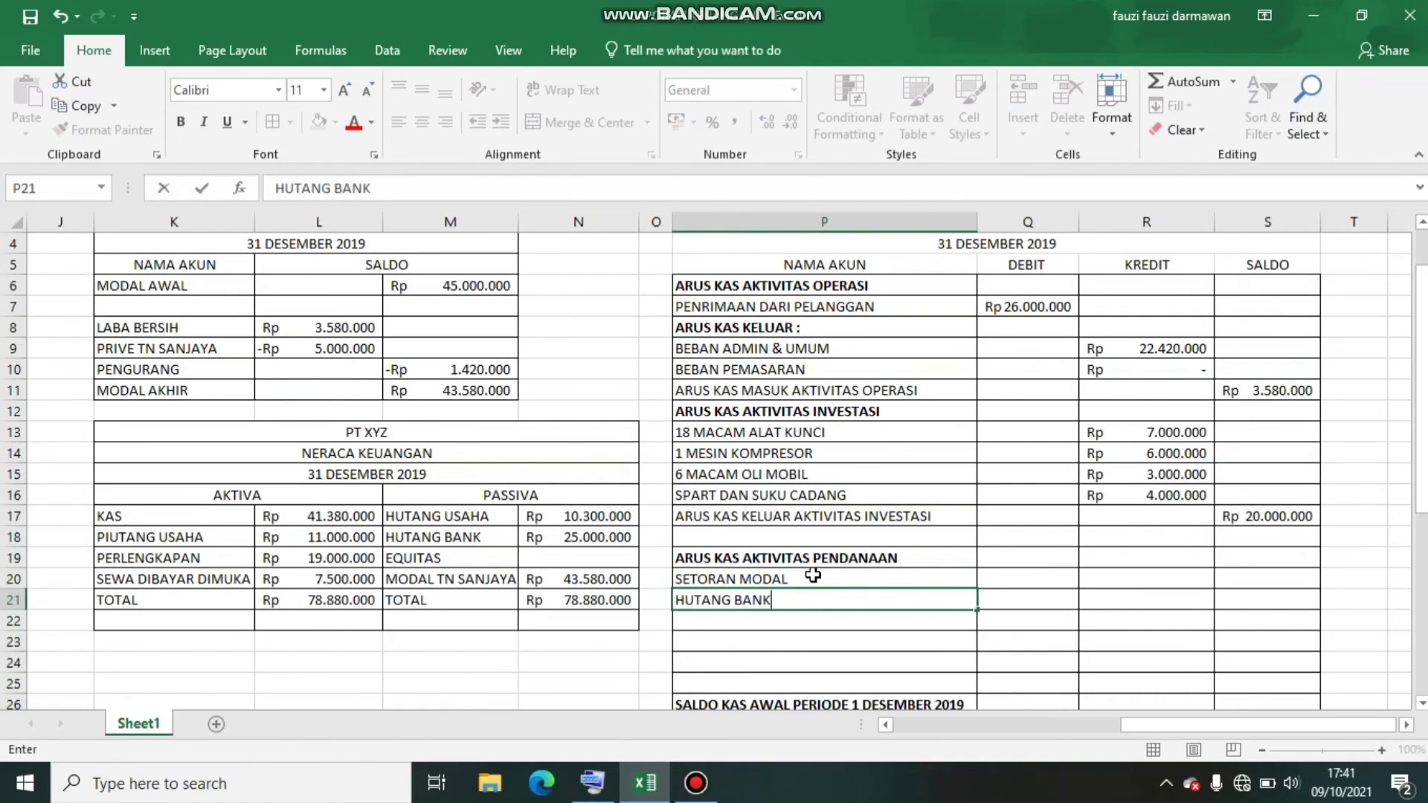
pyautogui.press('Return')
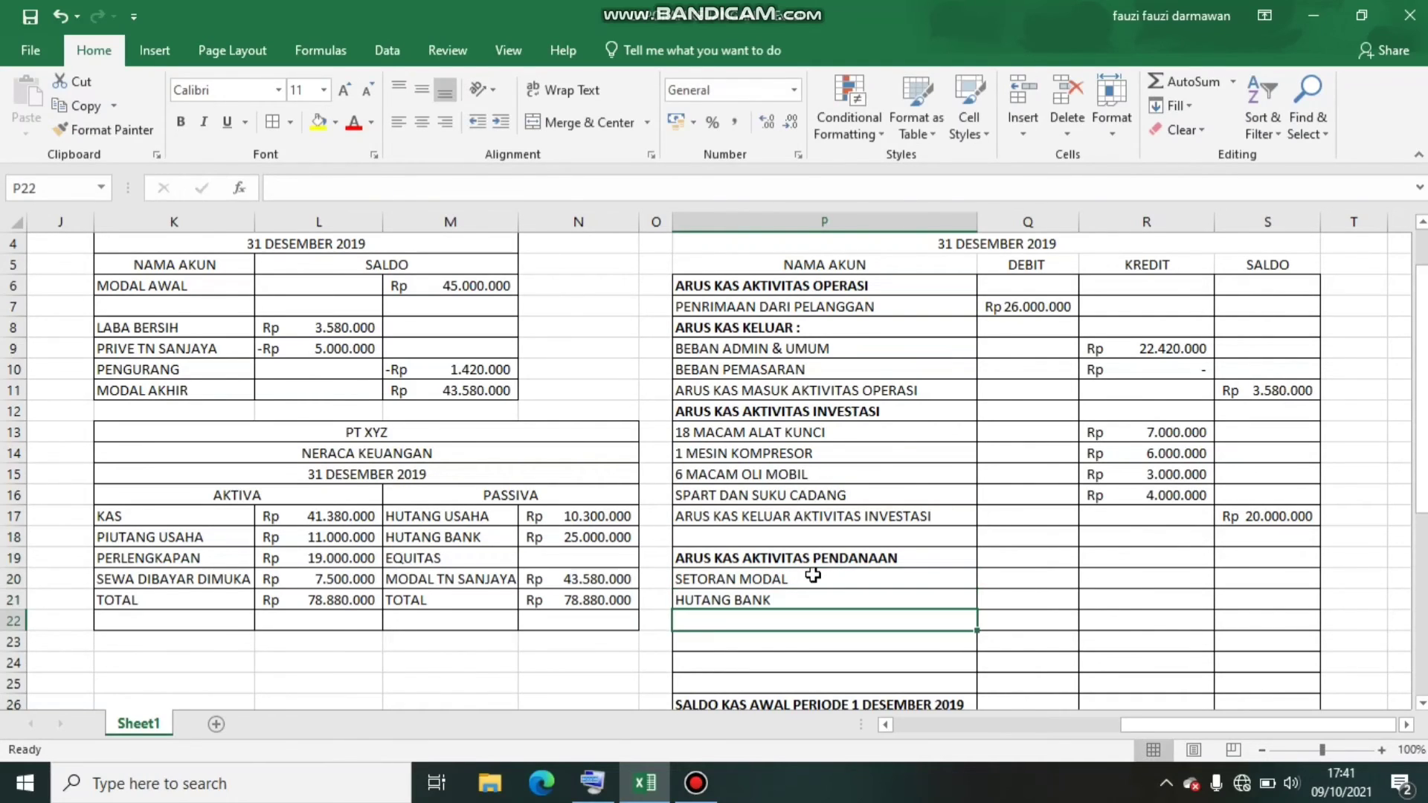
pyautogui.write('PRIVE TN SANJAYA')
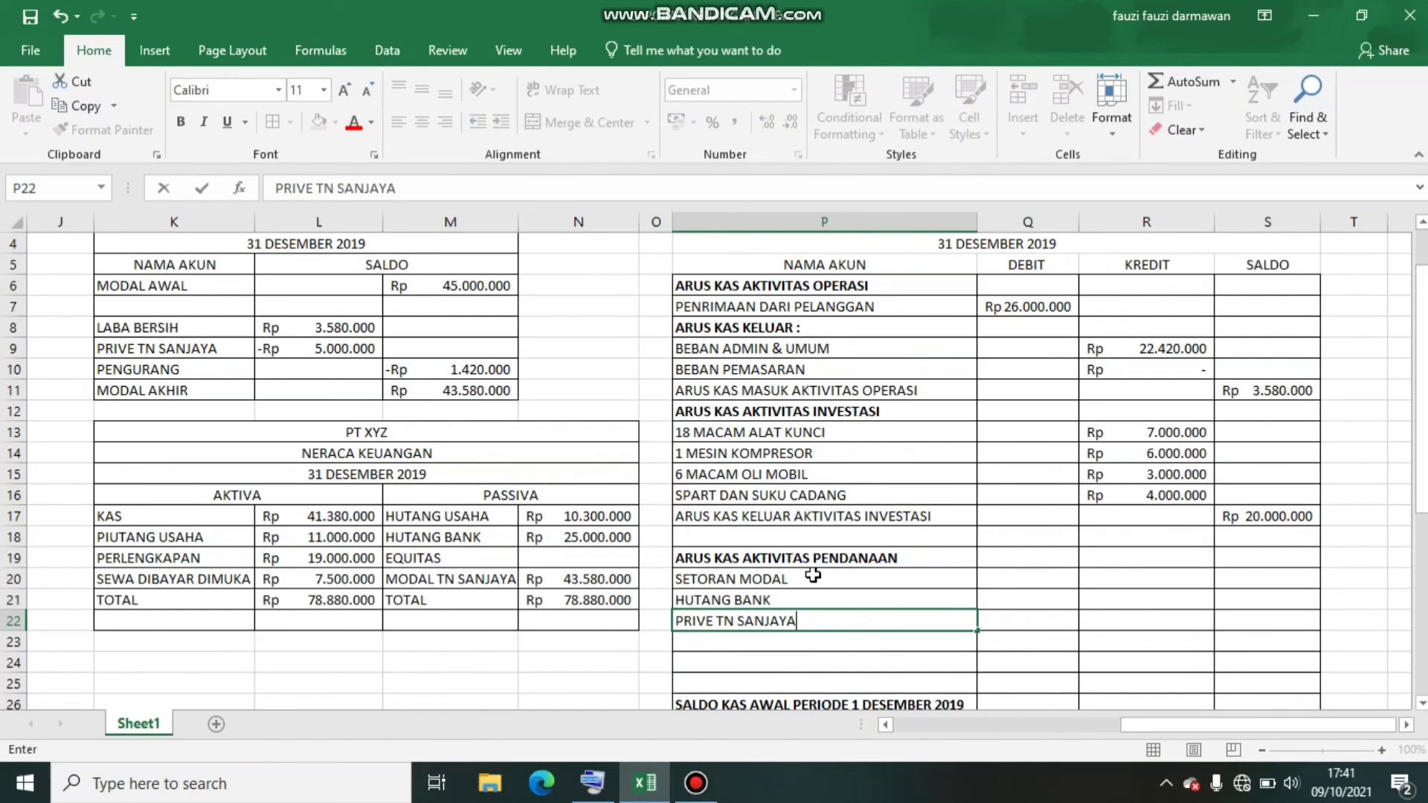
# Enter the DEBIT amounts 45000000 for SETORAN MODAL in Q20 and 25000000 for HUTANG BANK in Q21
pyautogui.click(813, 575)
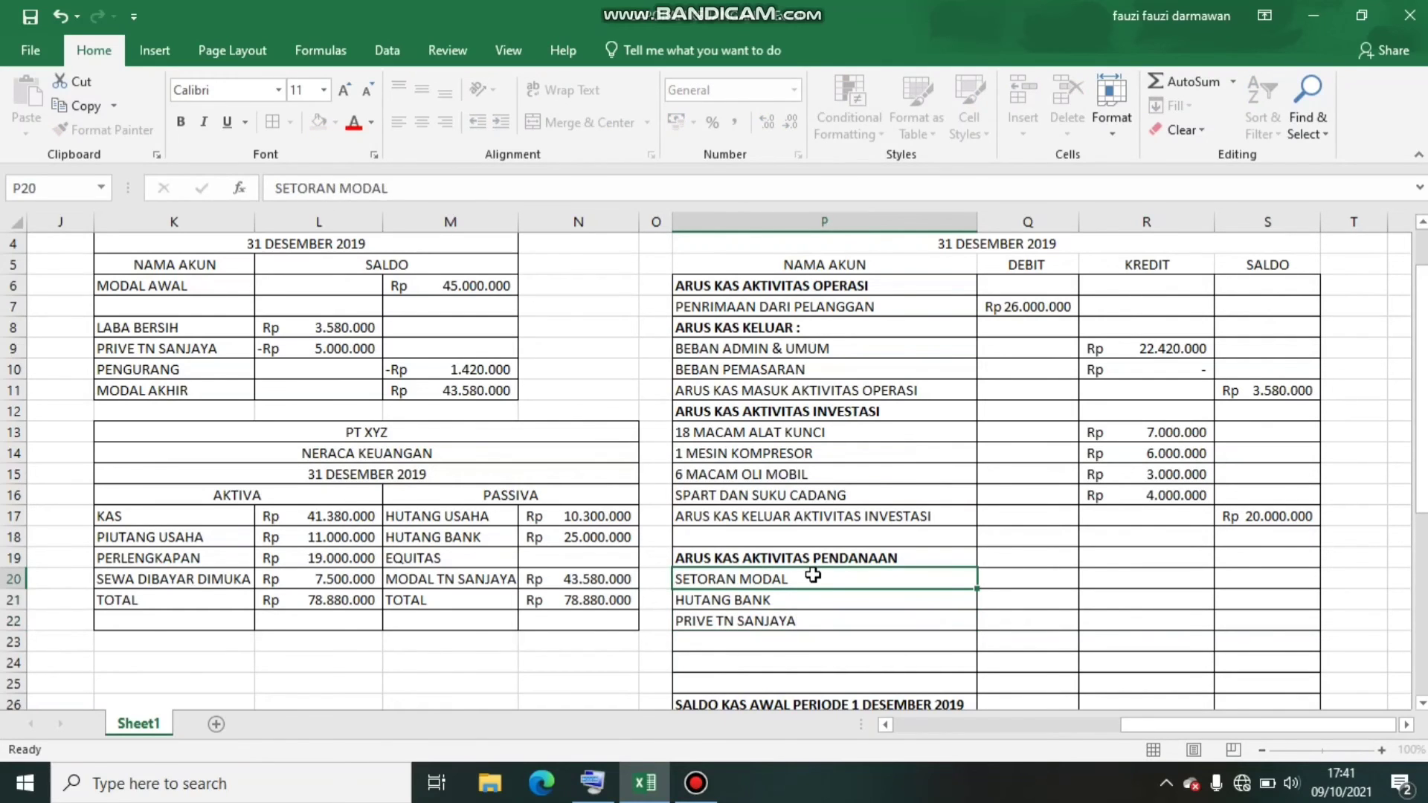
pyautogui.press('Right')
pyautogui.press('Right')
pyautogui.press('Left')
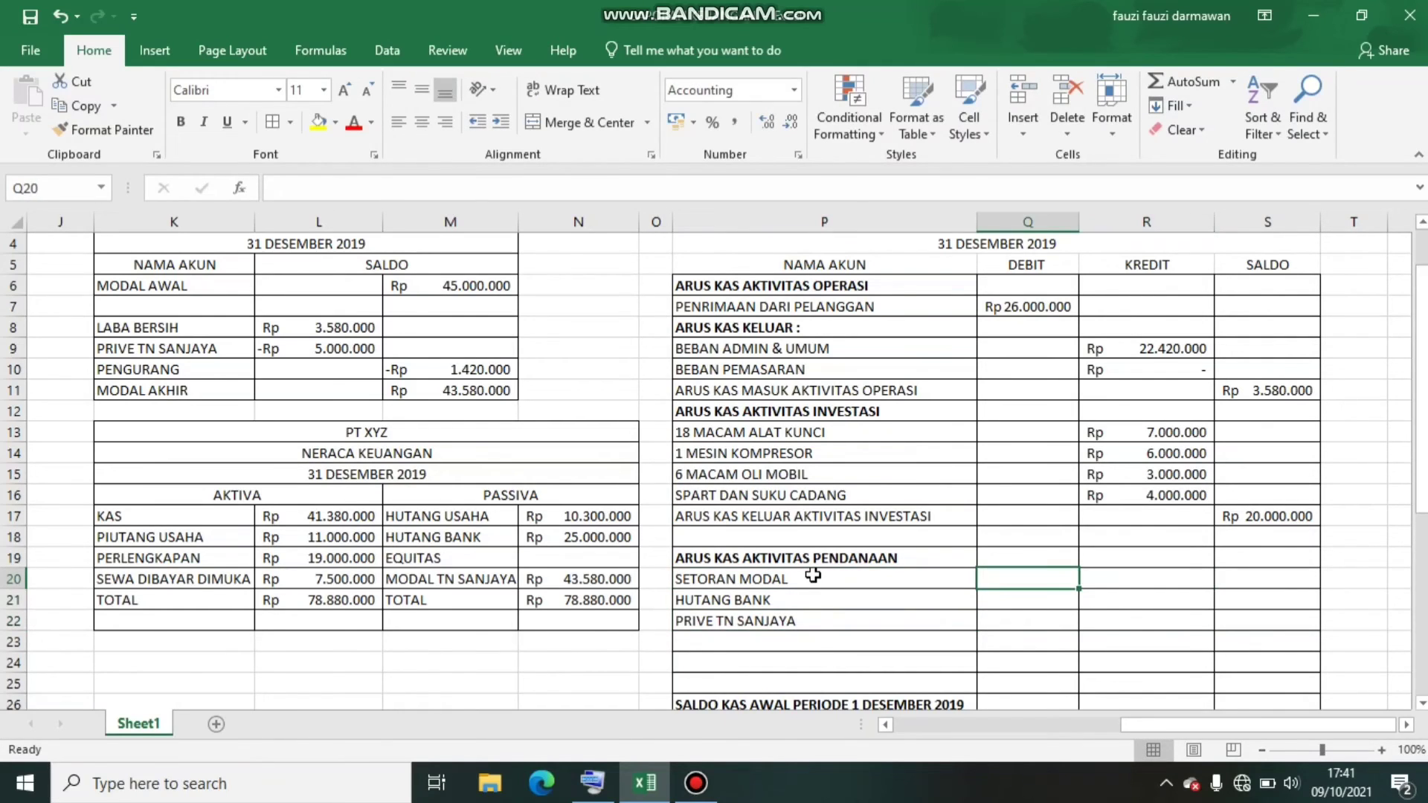
pyautogui.write('45000')
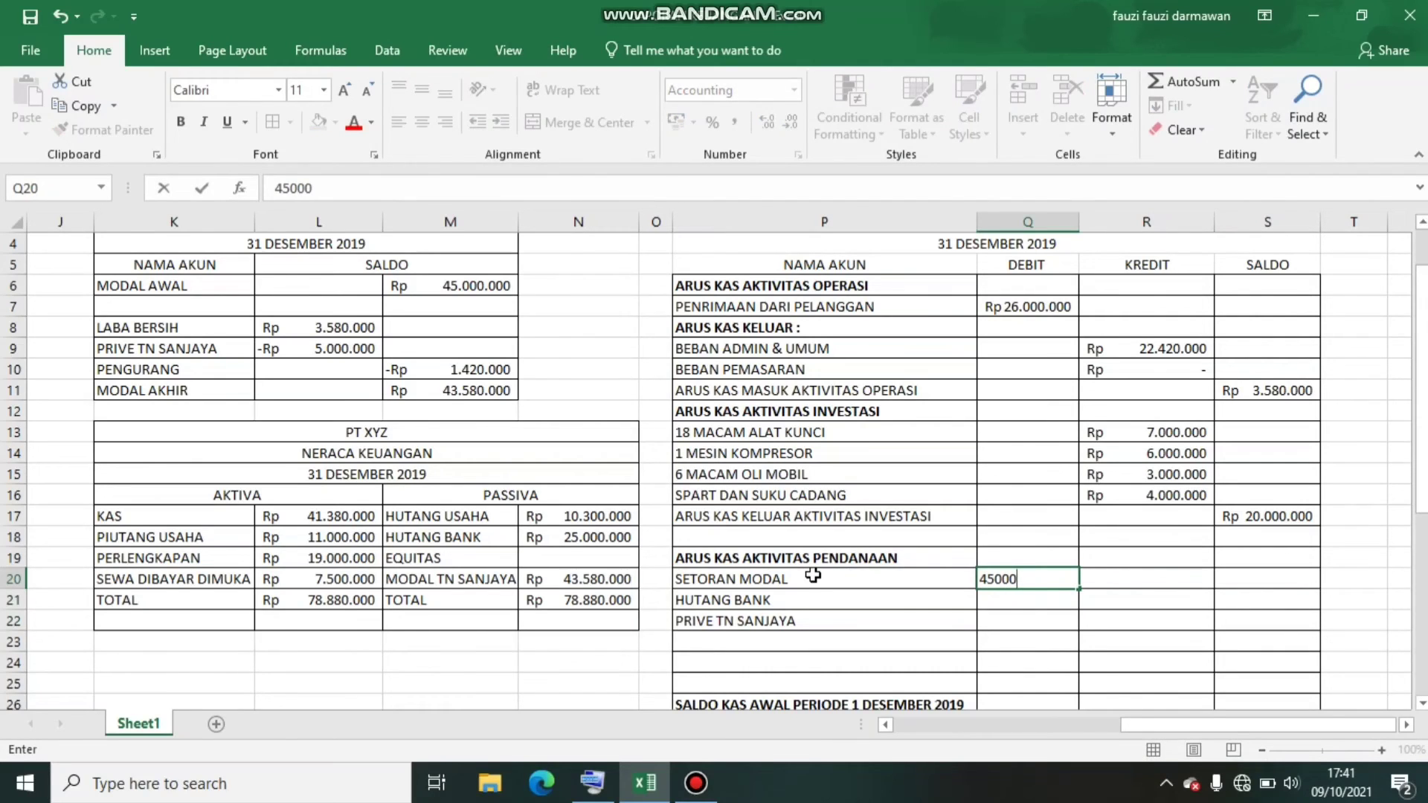
pyautogui.write('000')
pyautogui.press('Return')
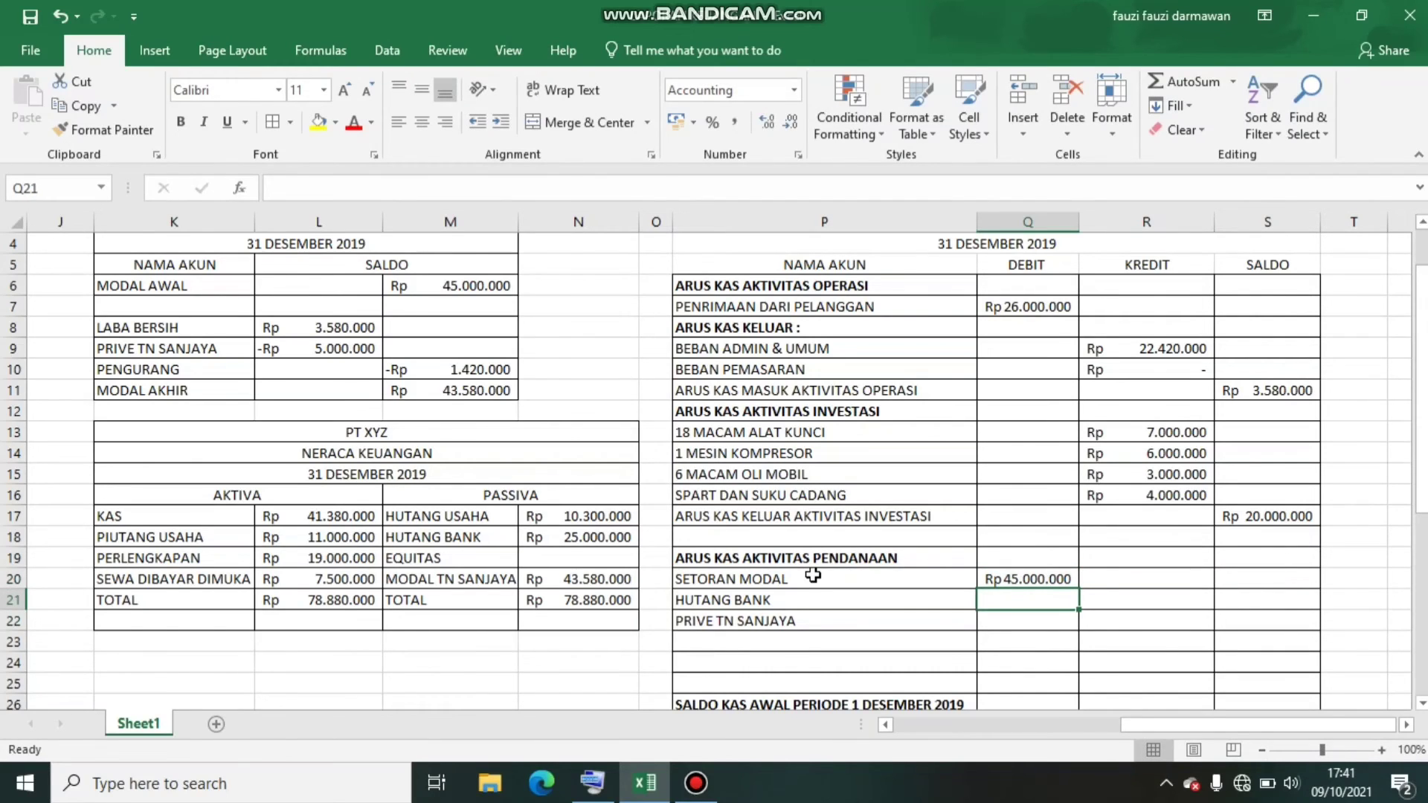
pyautogui.write('2500')
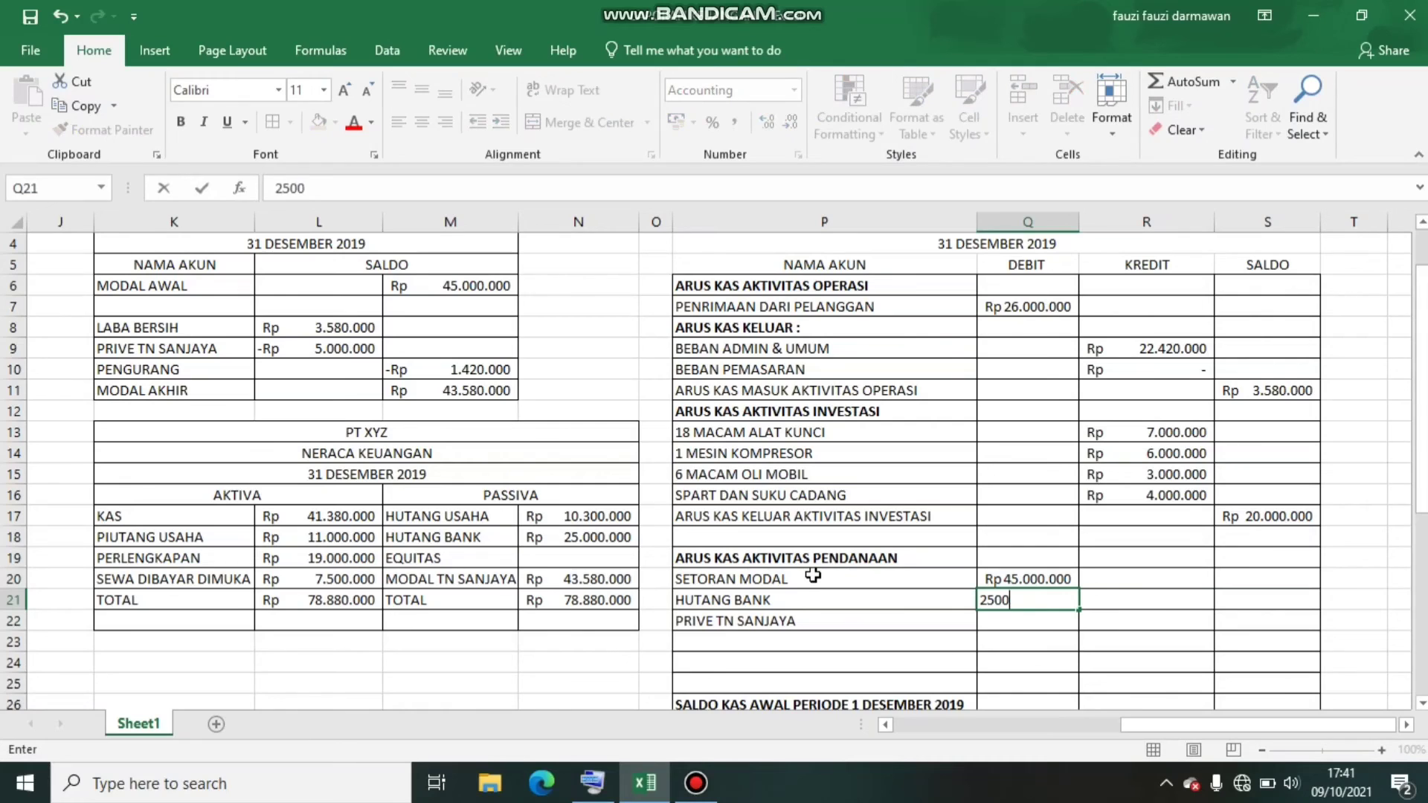
pyautogui.write('0000')
pyautogui.press('Return')
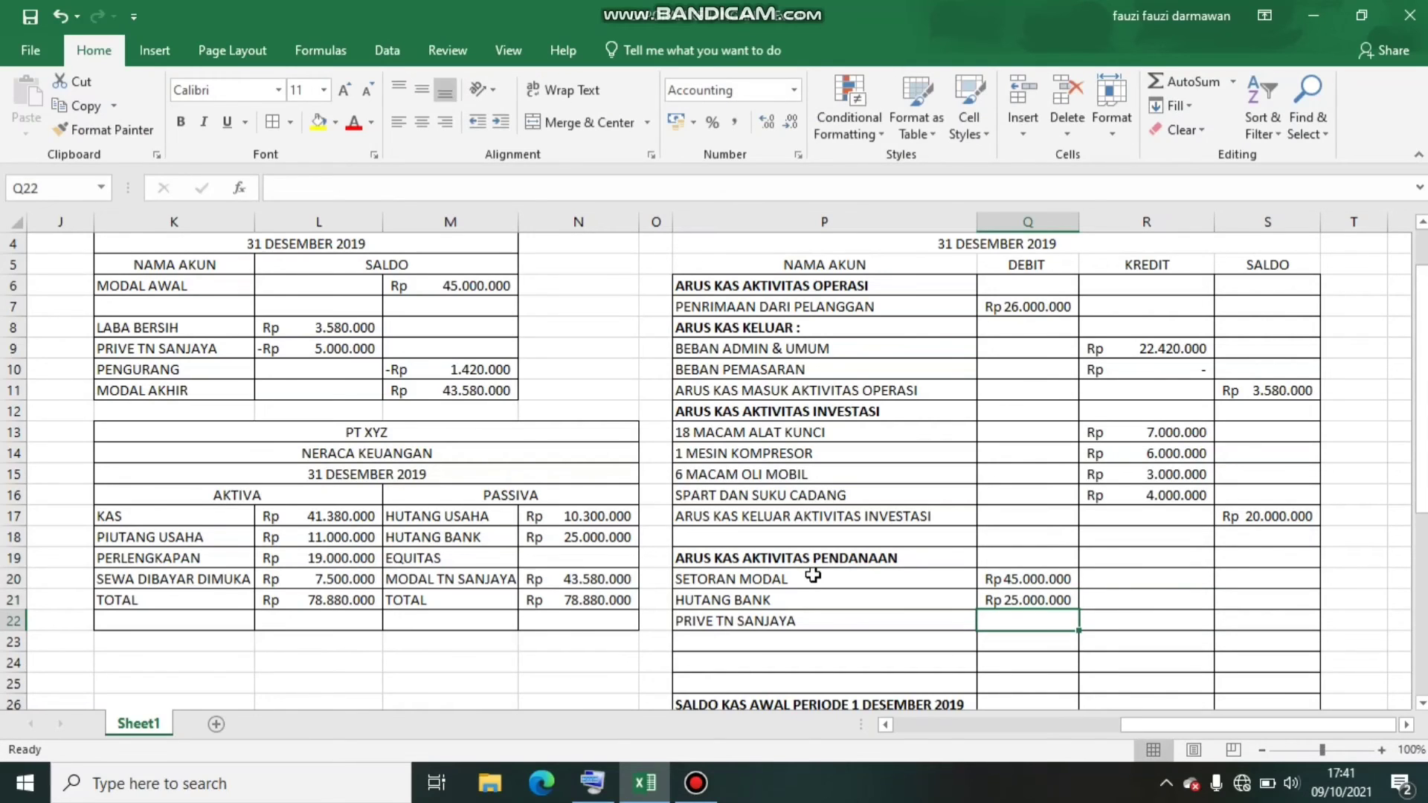
# Enter 5000000 as the KREDIT amount of the owner's PRIVE row in R22
pyautogui.press('Right')
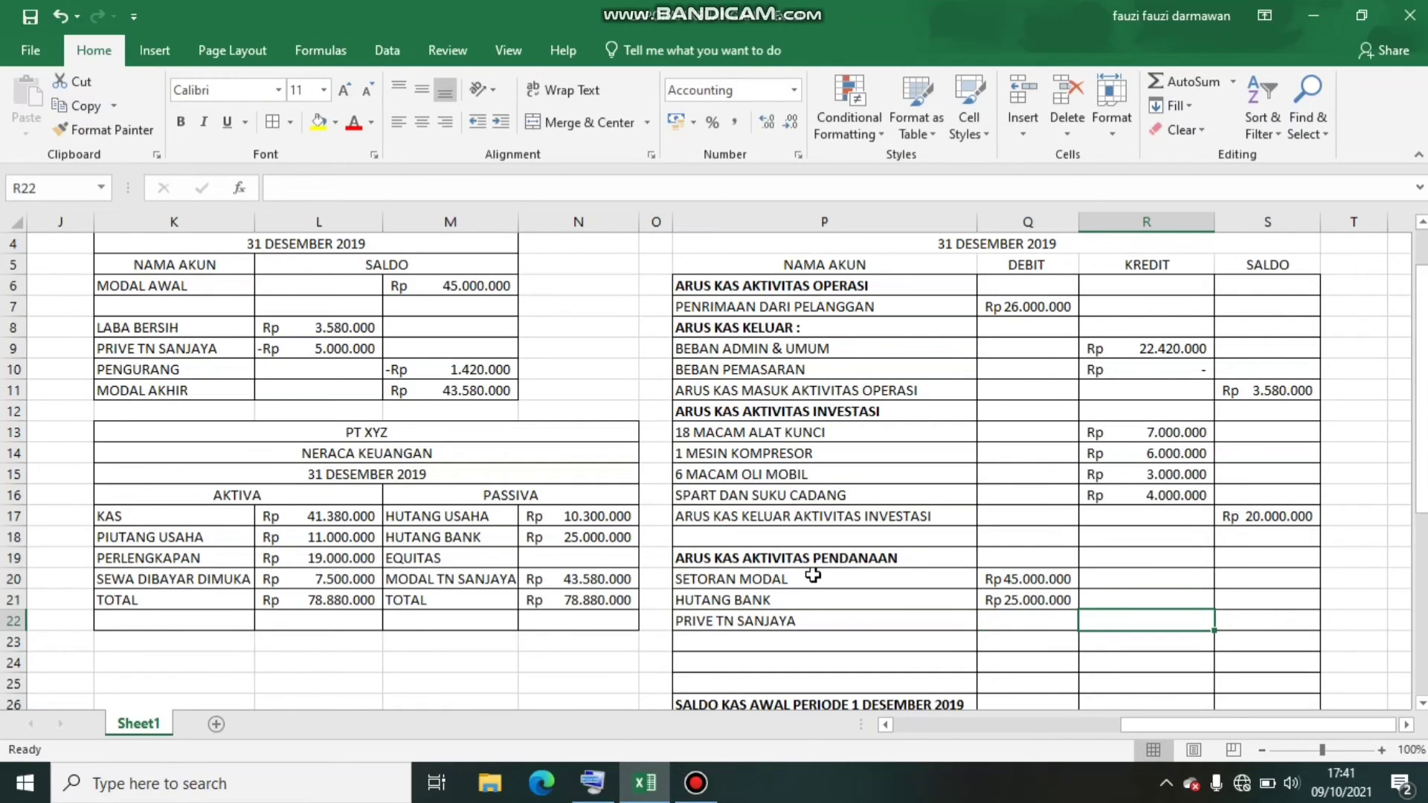
pyautogui.write('5000000')
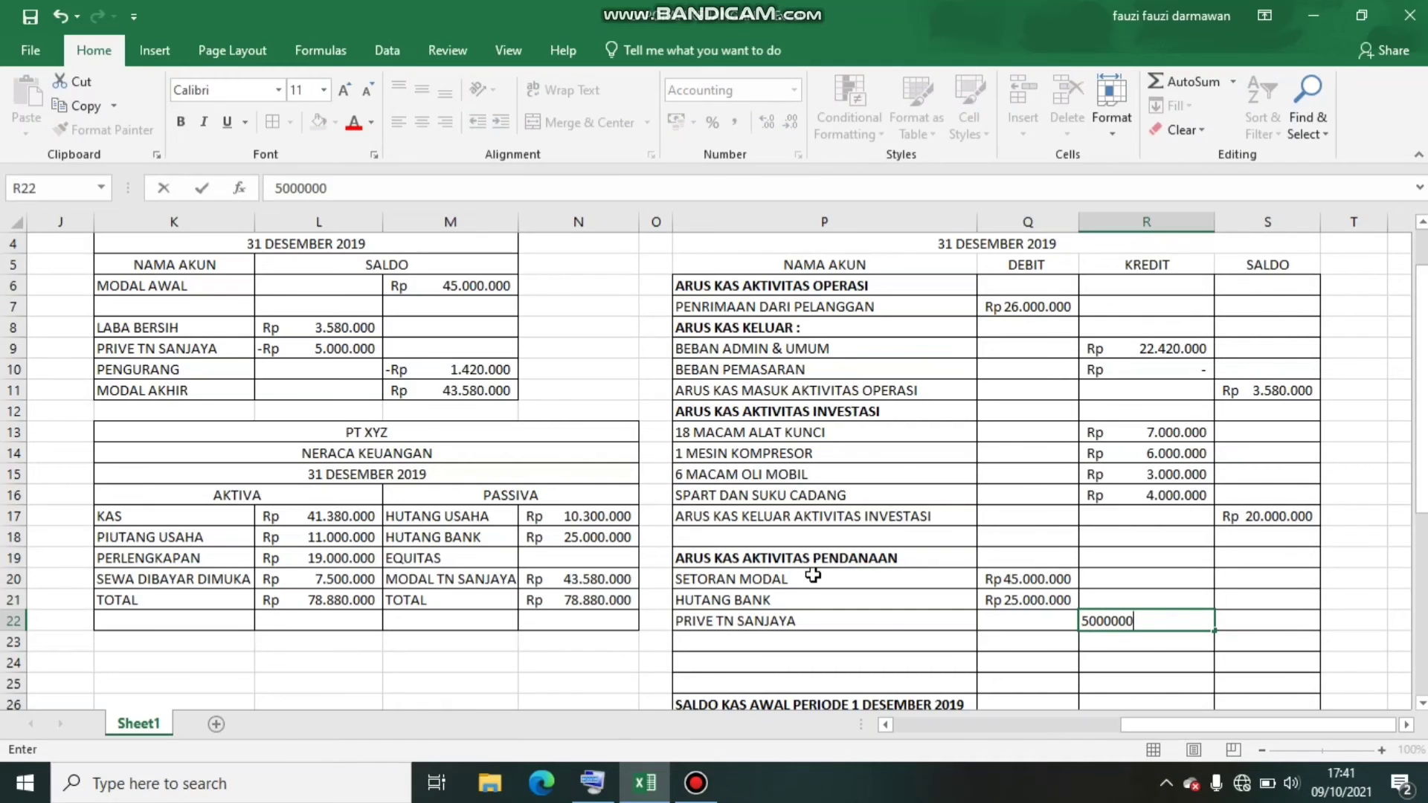
pyautogui.press('Return')
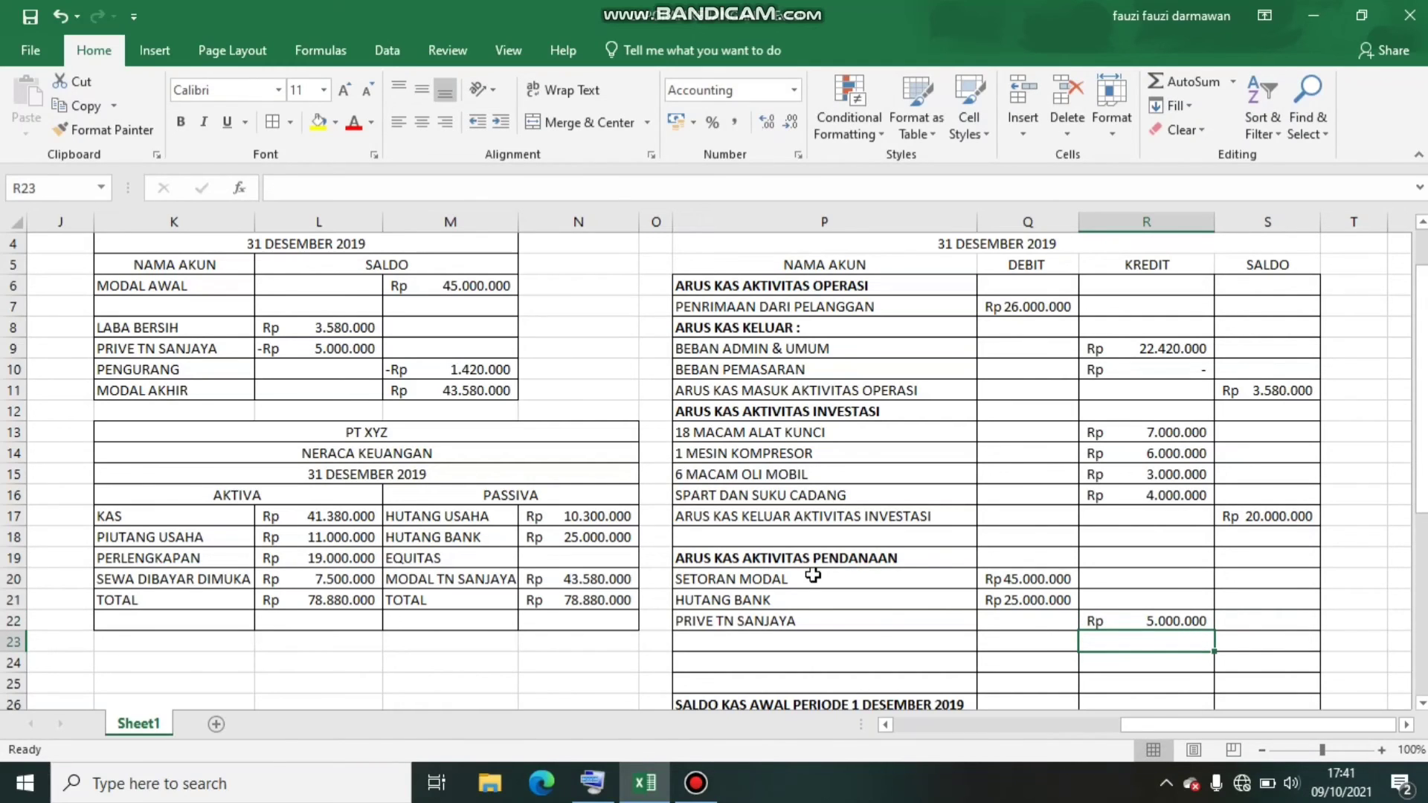
# Enter the label ARUS KAS MASUK AKTIVITAS PENDANAAN in P23 below the financing items
pyautogui.press('Left')
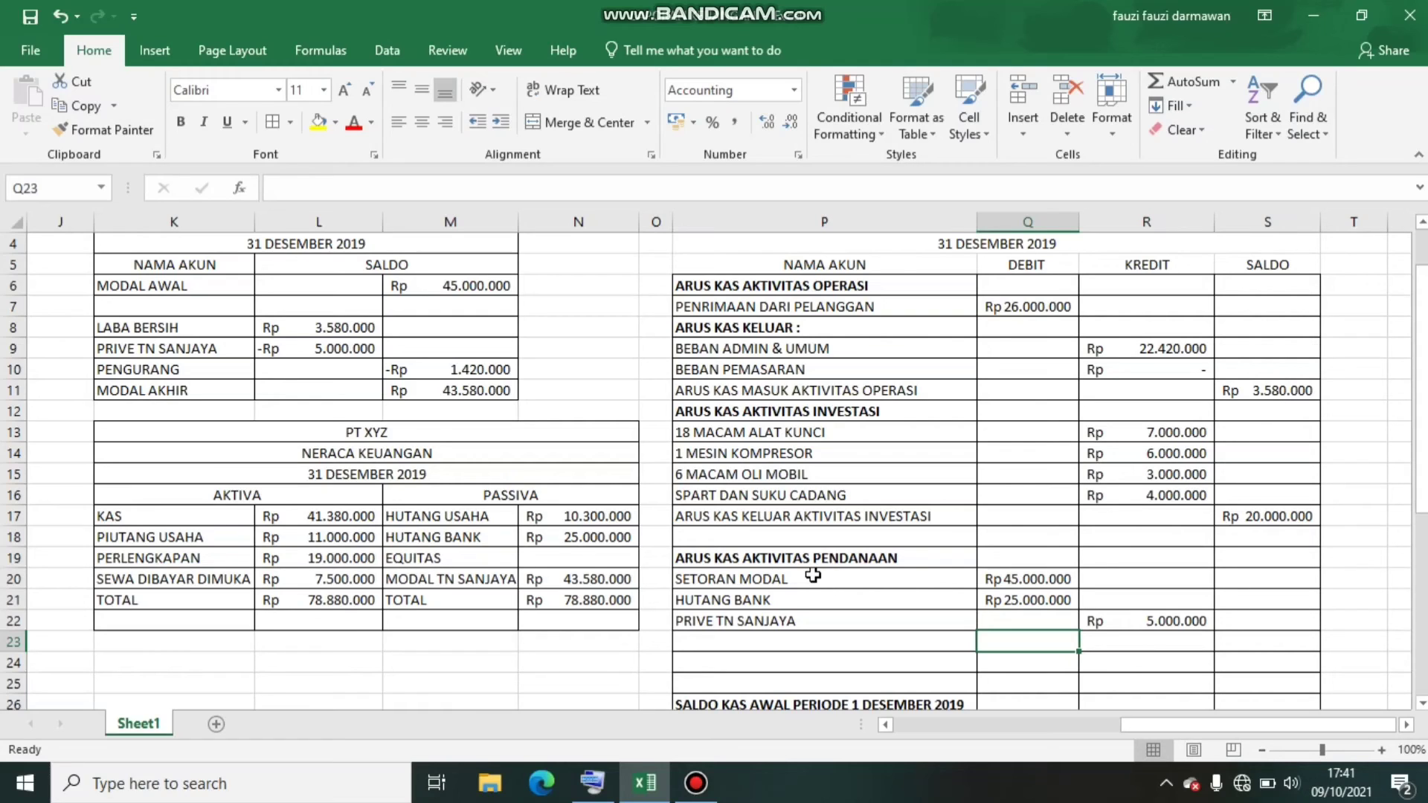
pyautogui.press('Left')
pyautogui.write('ARUS KAS ')
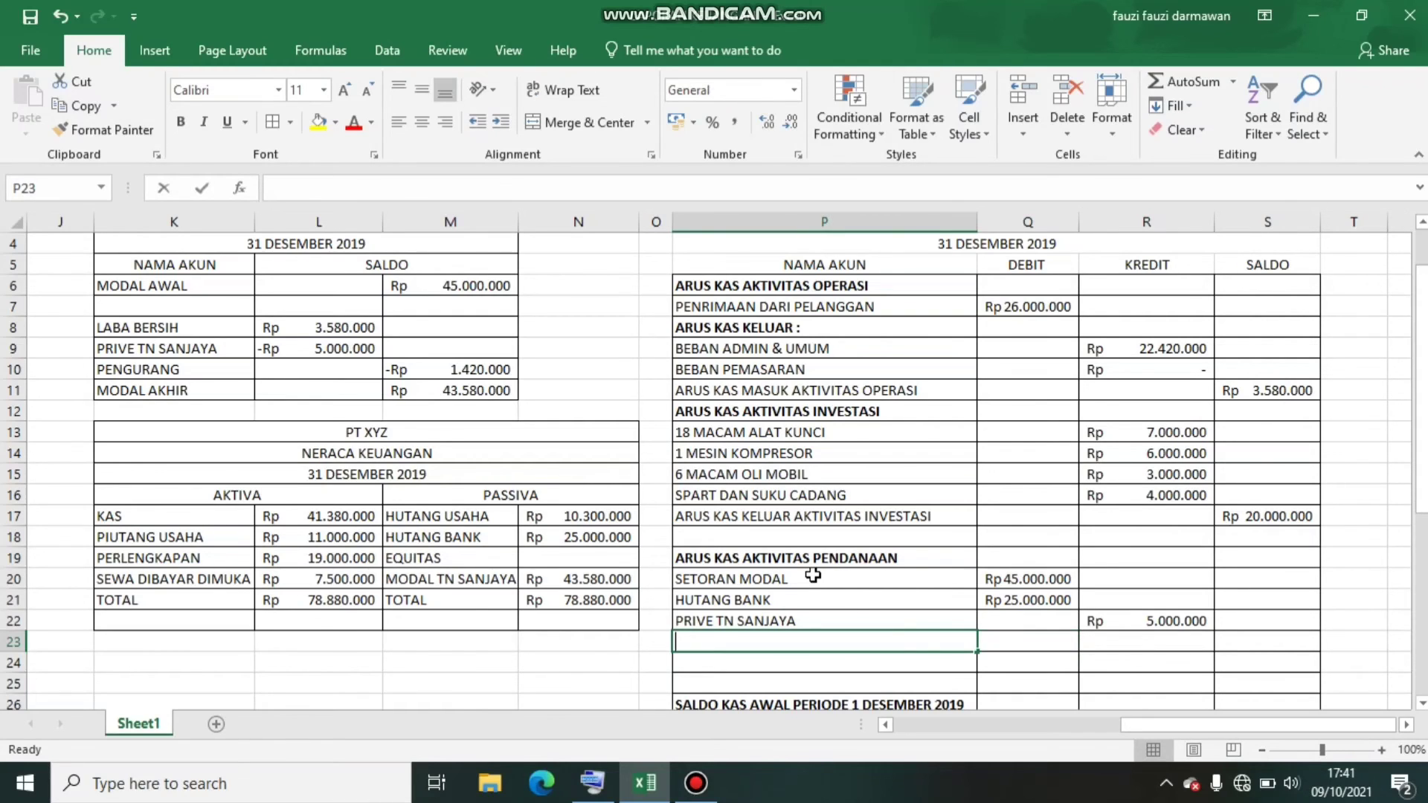
pyautogui.write('MA')
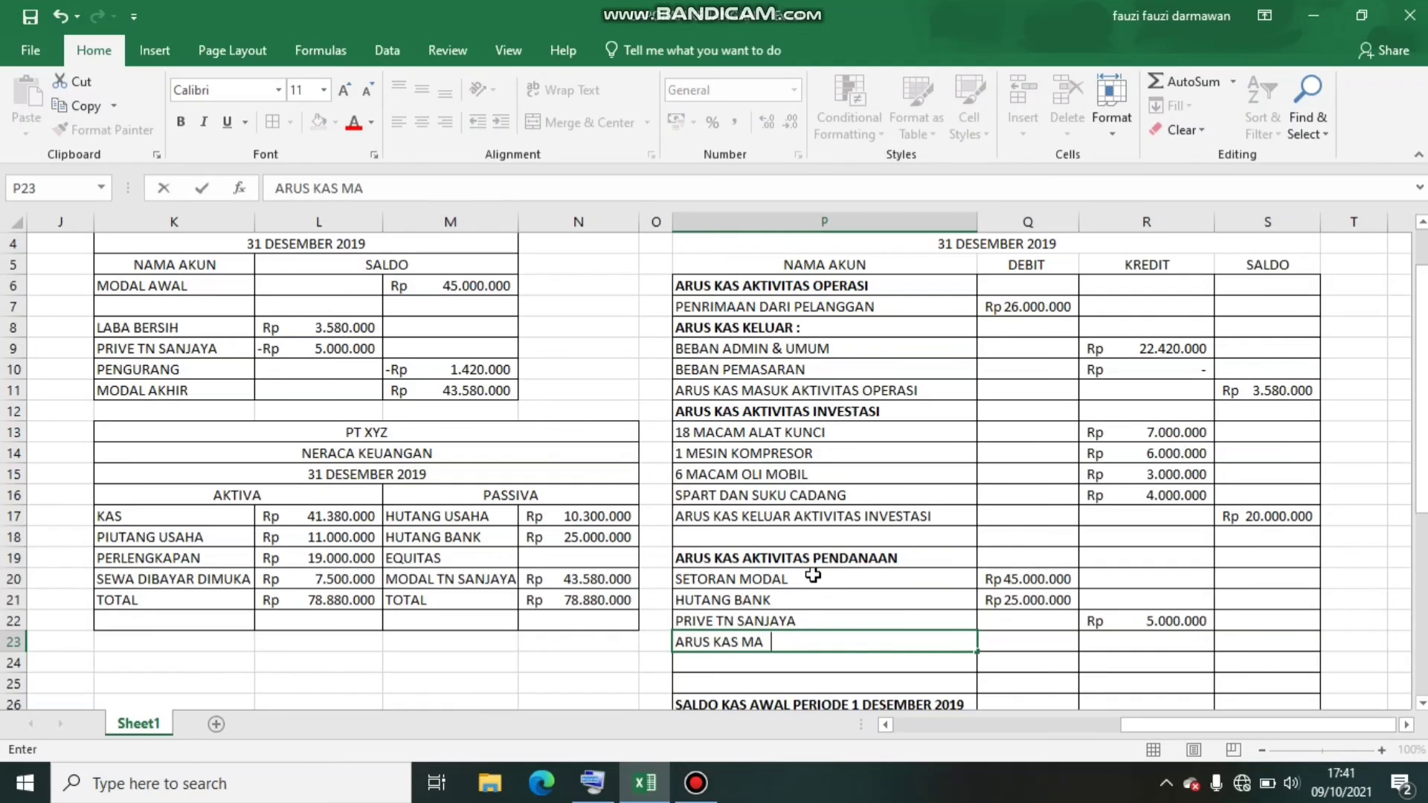
pyautogui.write('SUK AKTIVI')
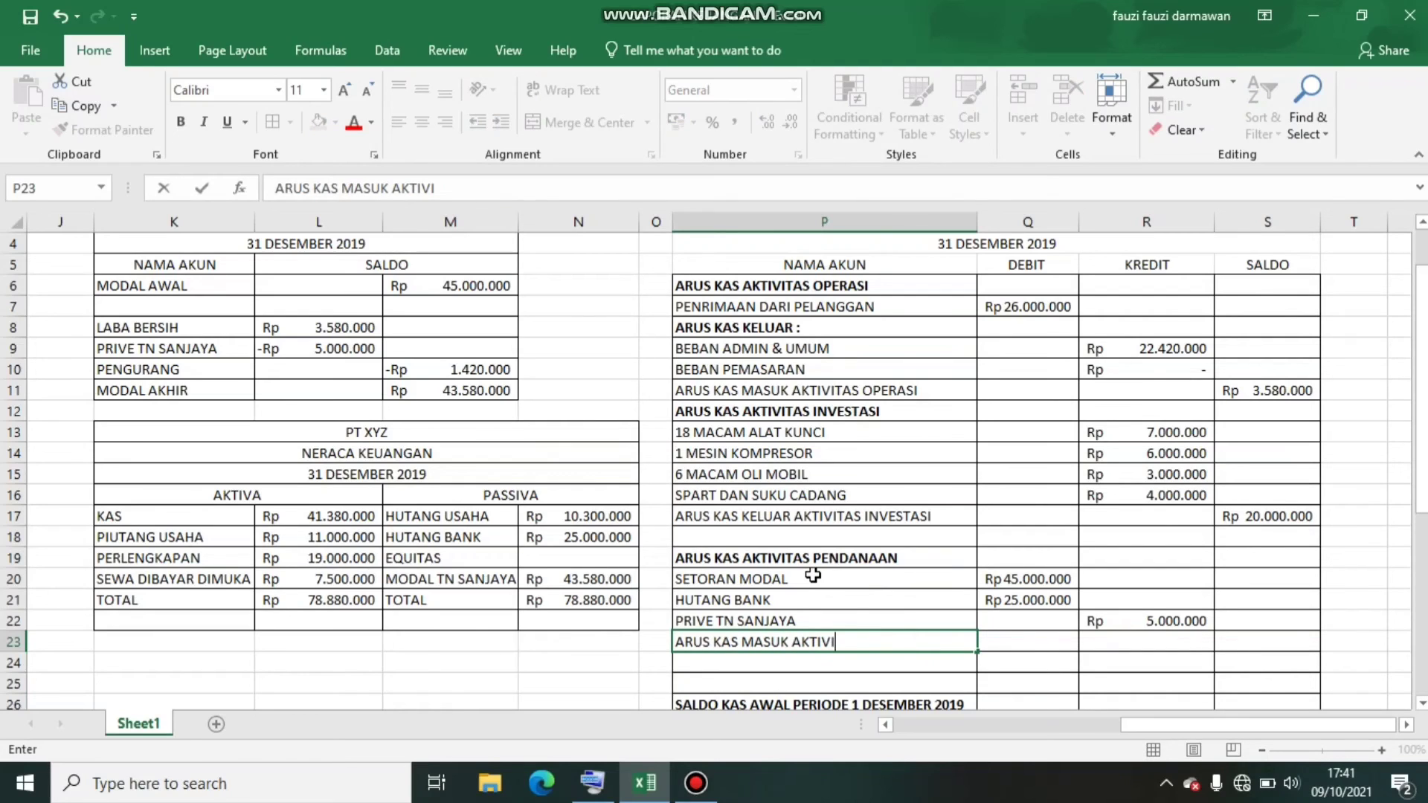
pyautogui.write('TAS PENDANAAN')
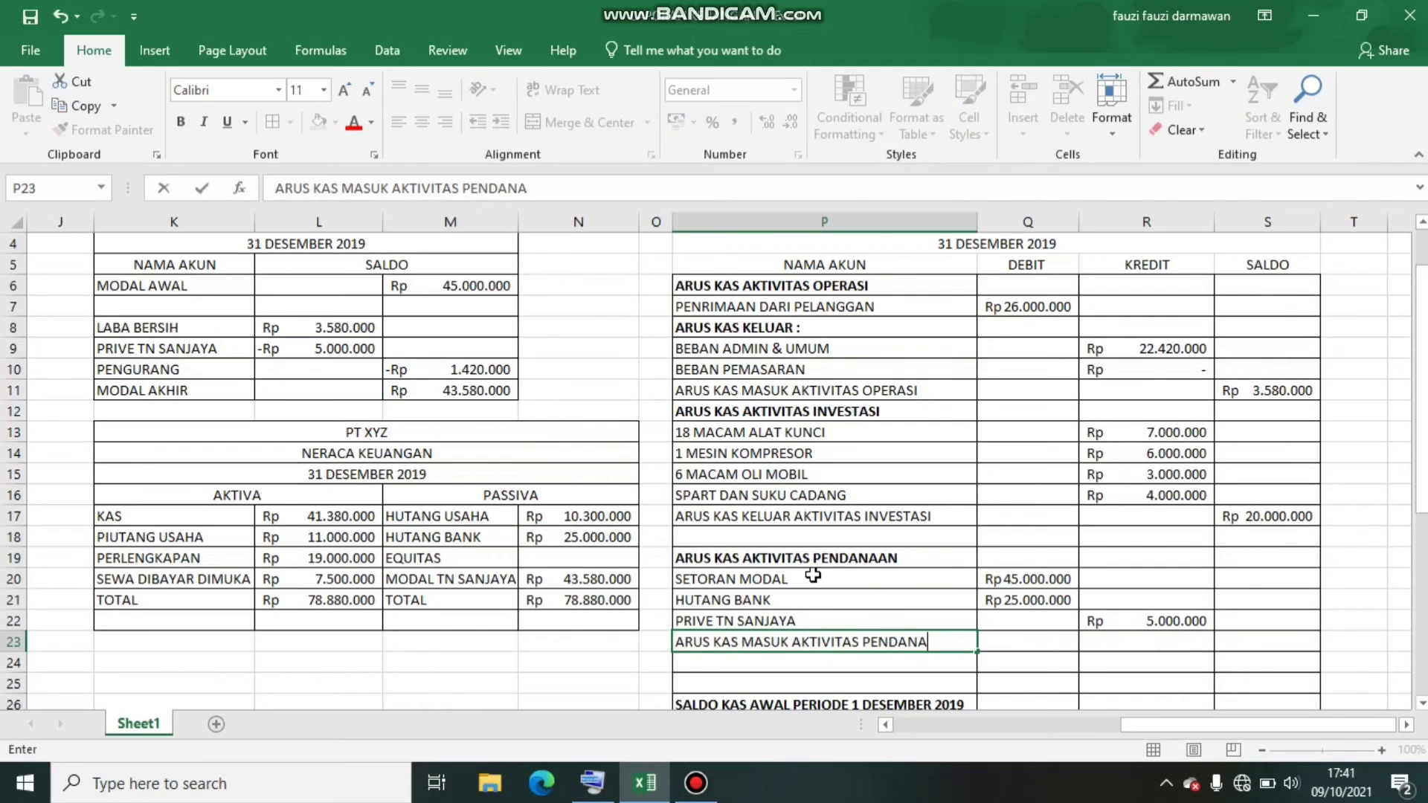
pyautogui.press('Tab')
pyautogui.press('Tab')
pyautogui.press('Tab')
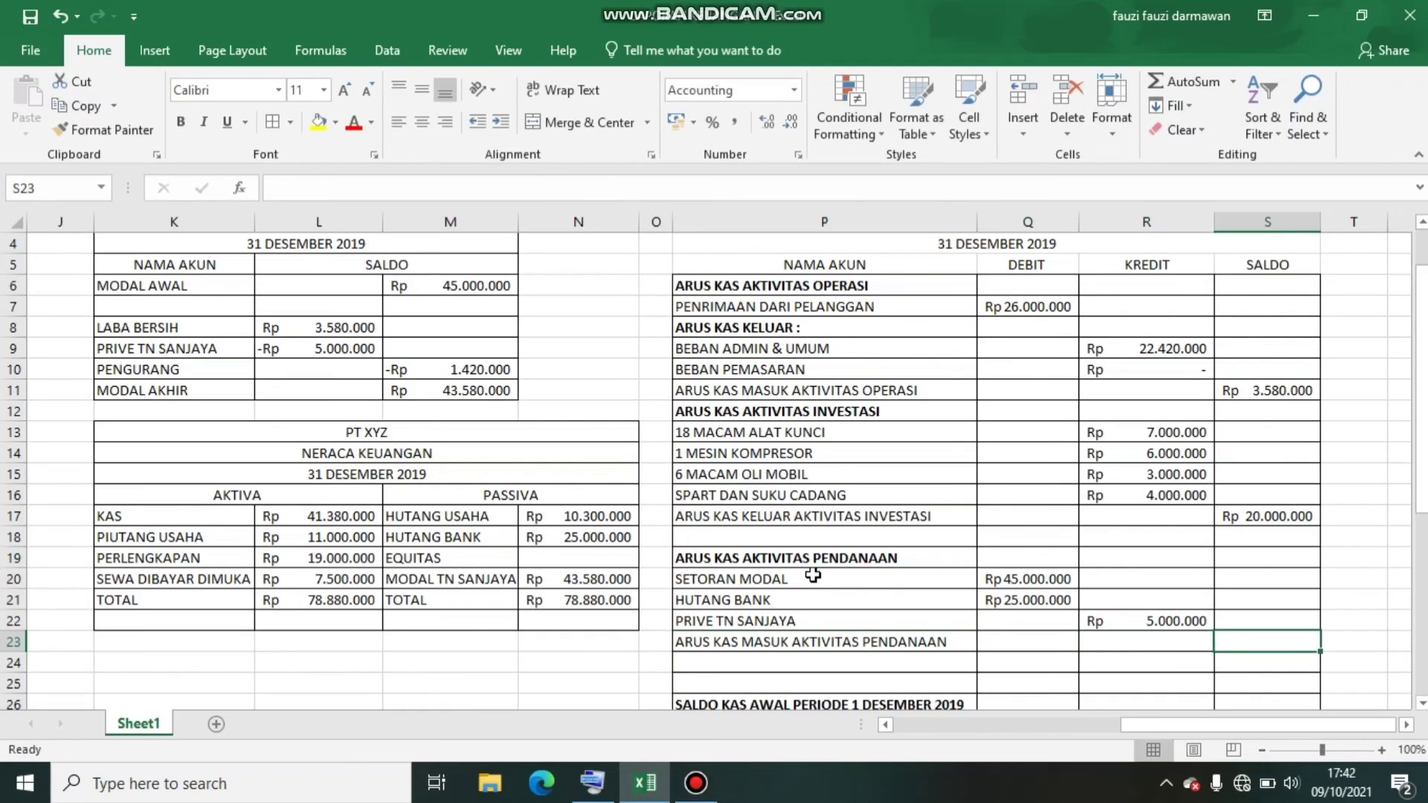
# Calculate the financing cash flow in the SALDO cell S23 with the formula =Q20+Q21-R22
pyautogui.write('=')
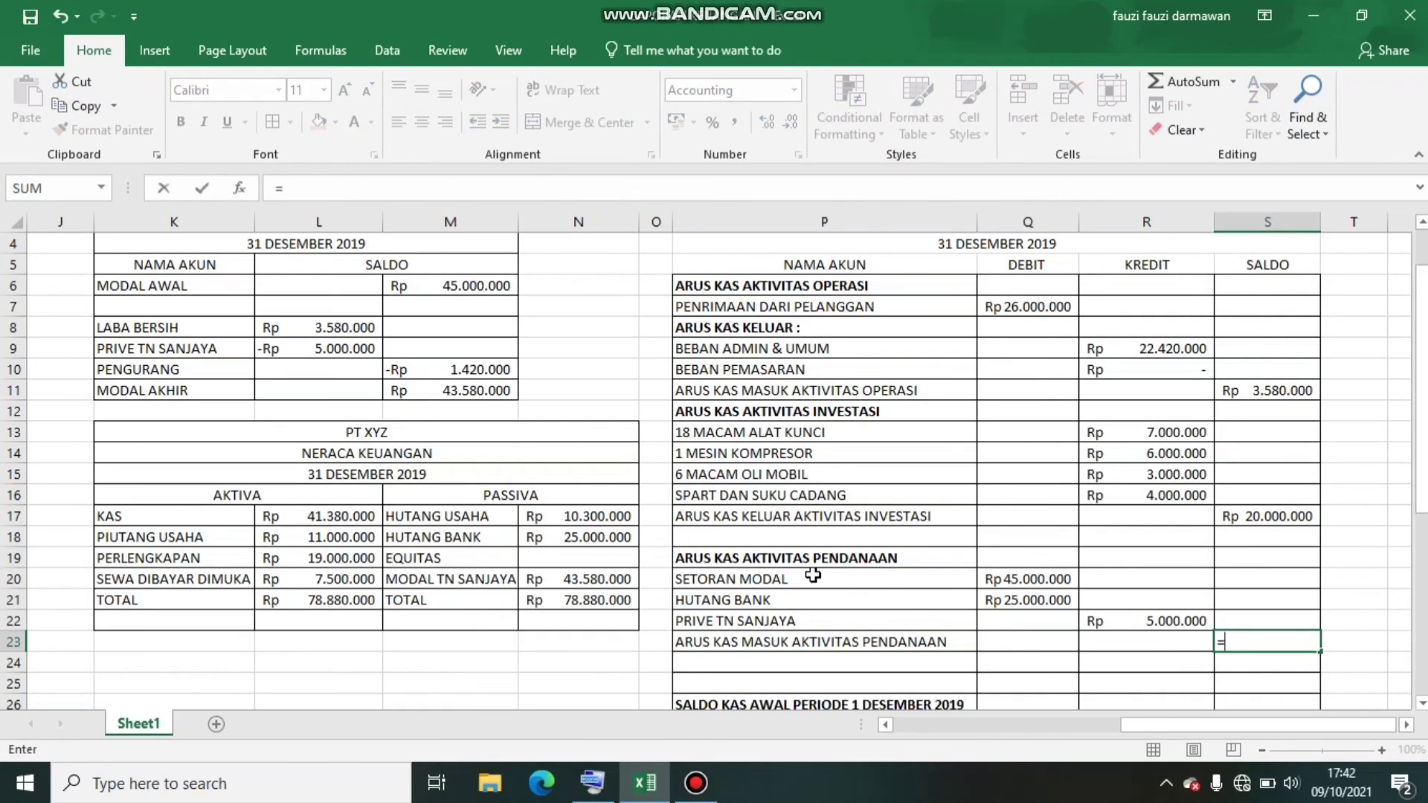
pyautogui.click(1035, 579)
pyautogui.write('+')
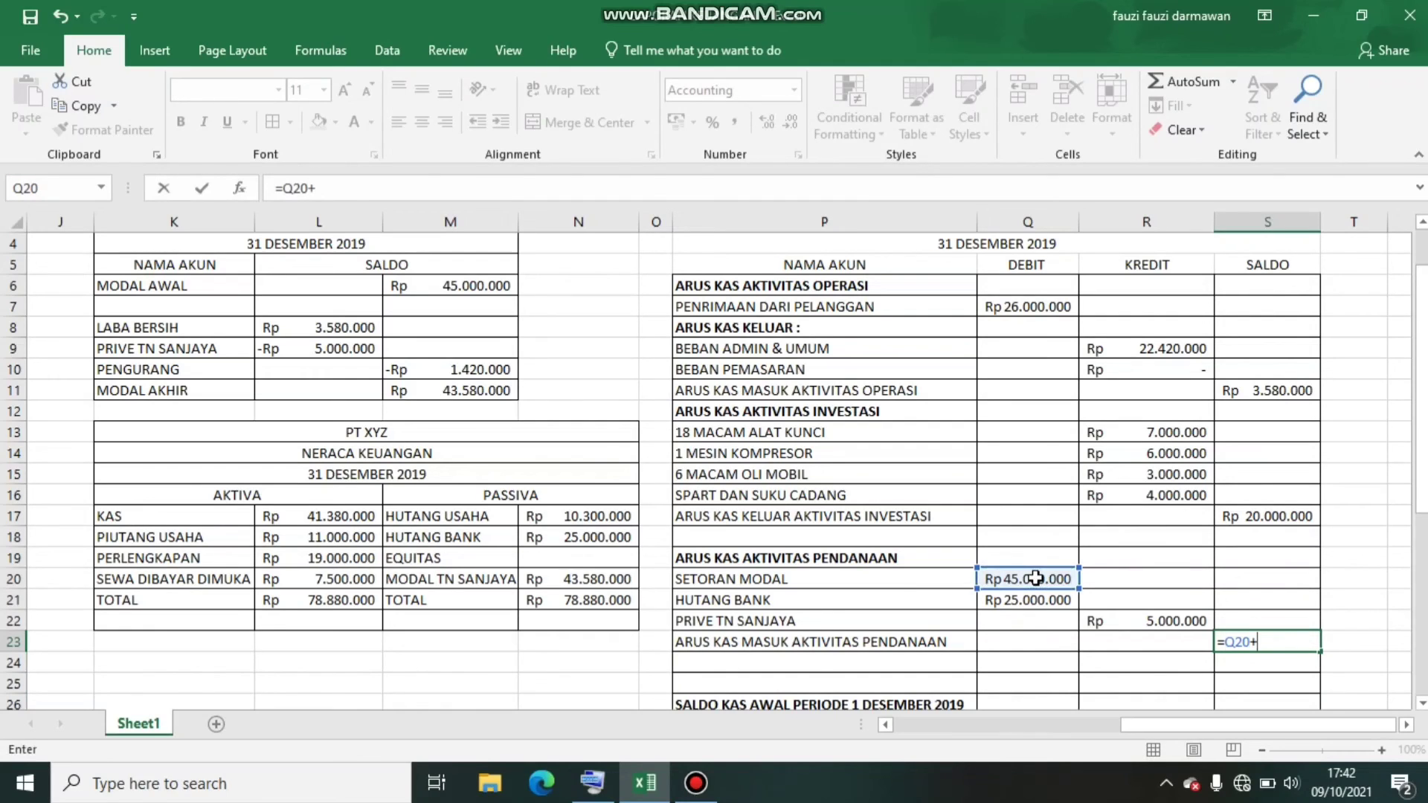
pyautogui.click(1023, 600)
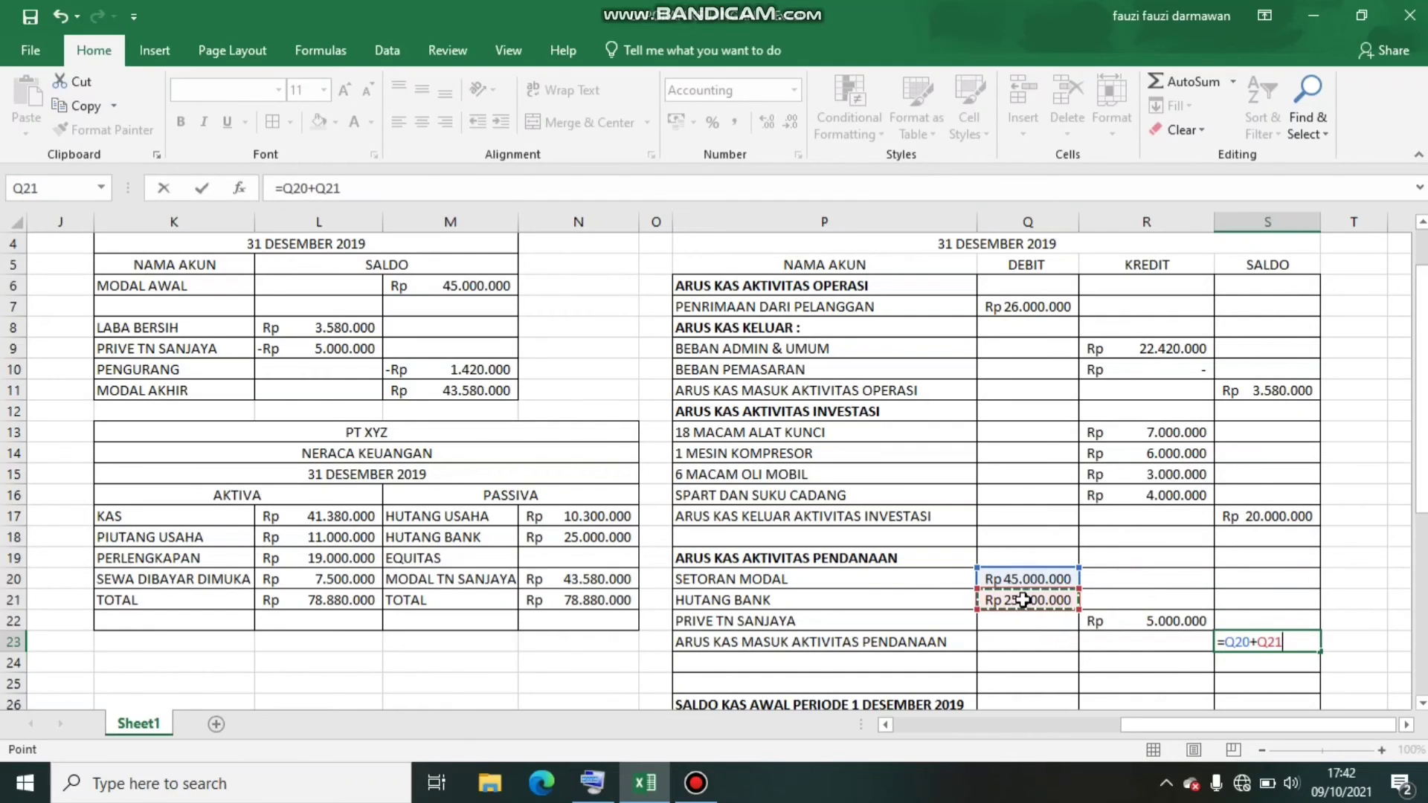
pyautogui.write('-')
pyautogui.click(1130, 620)
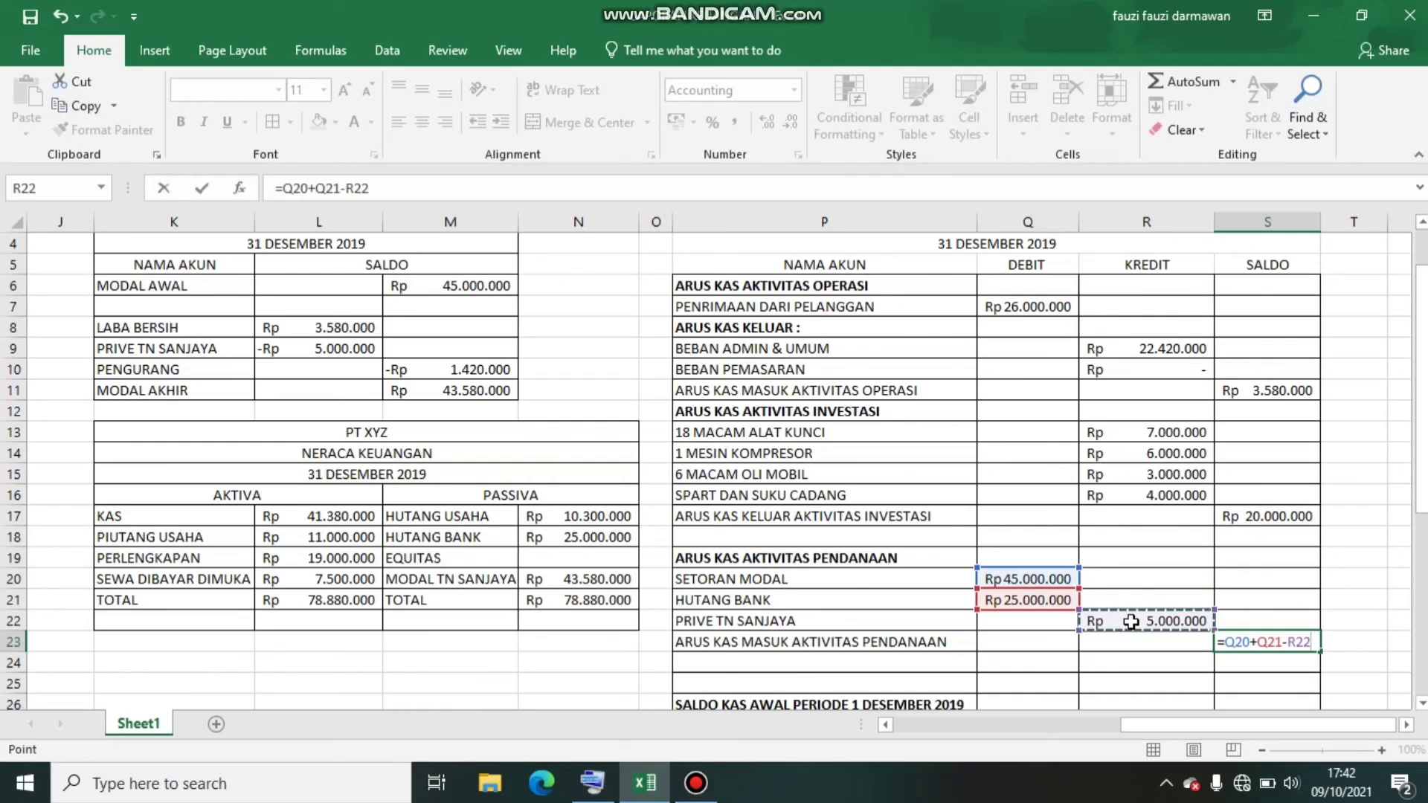
pyautogui.press('Return')
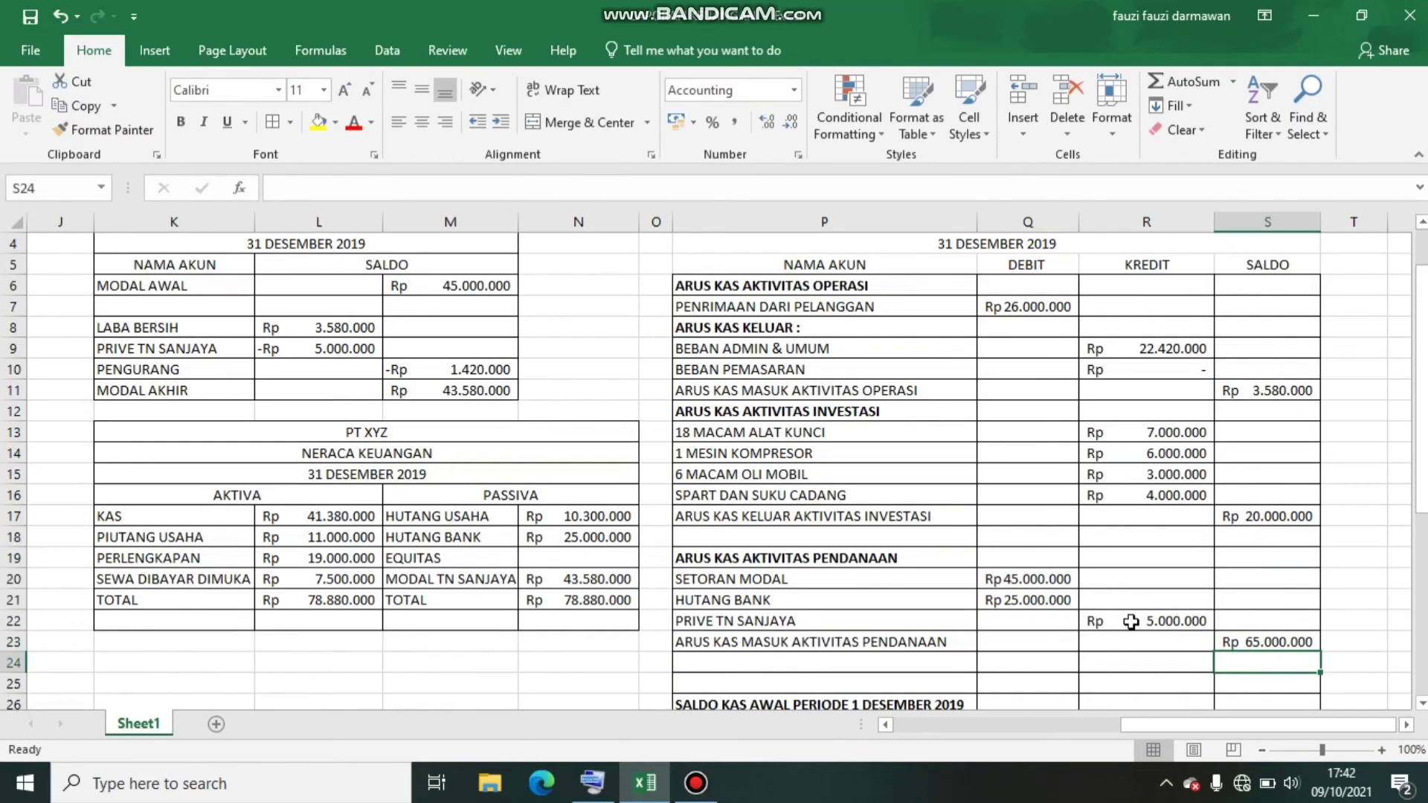
# Enter the label ARUS KAS MASUK BERSIH in P24 below the financing subtotal
pyautogui.press('Down')
pyautogui.press('Down')
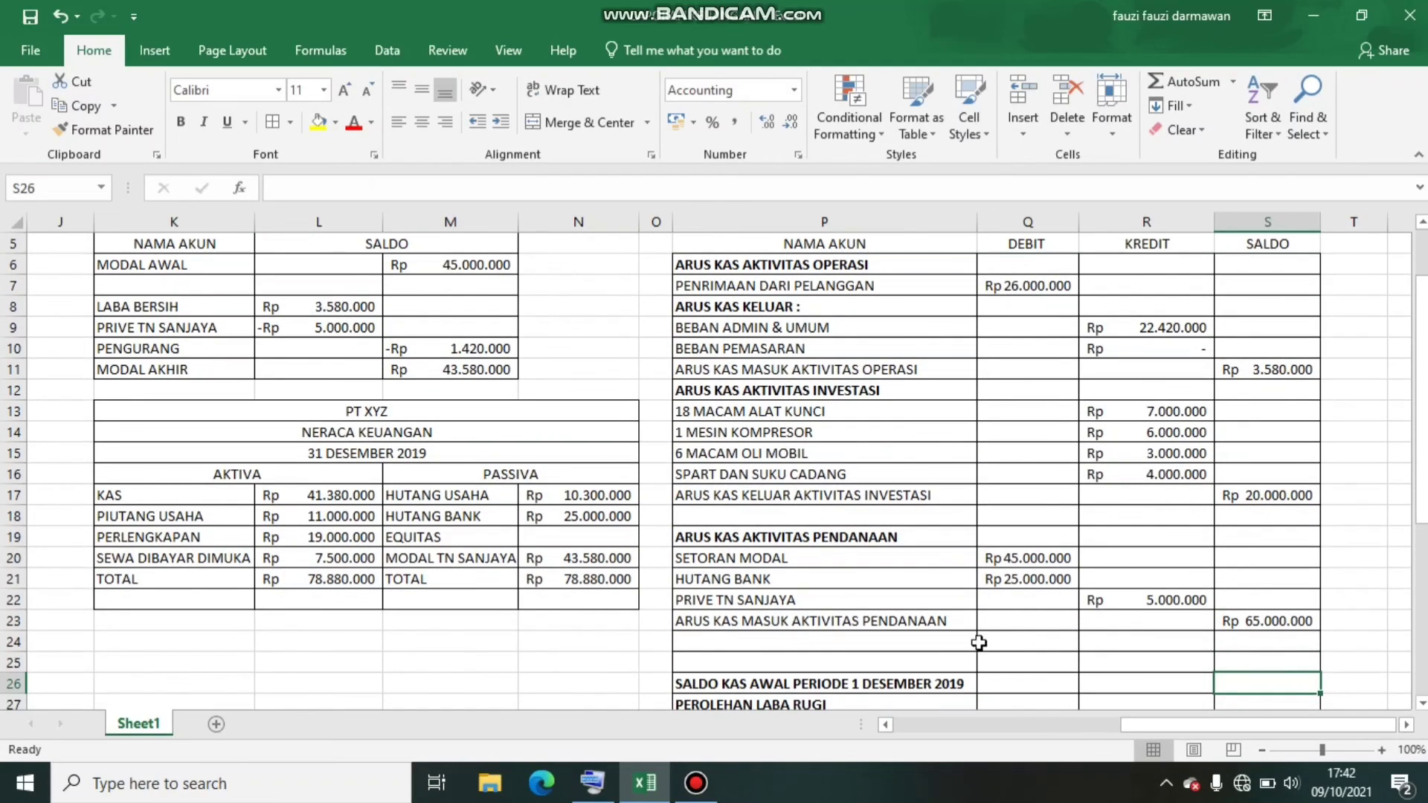
pyautogui.click(962, 644)
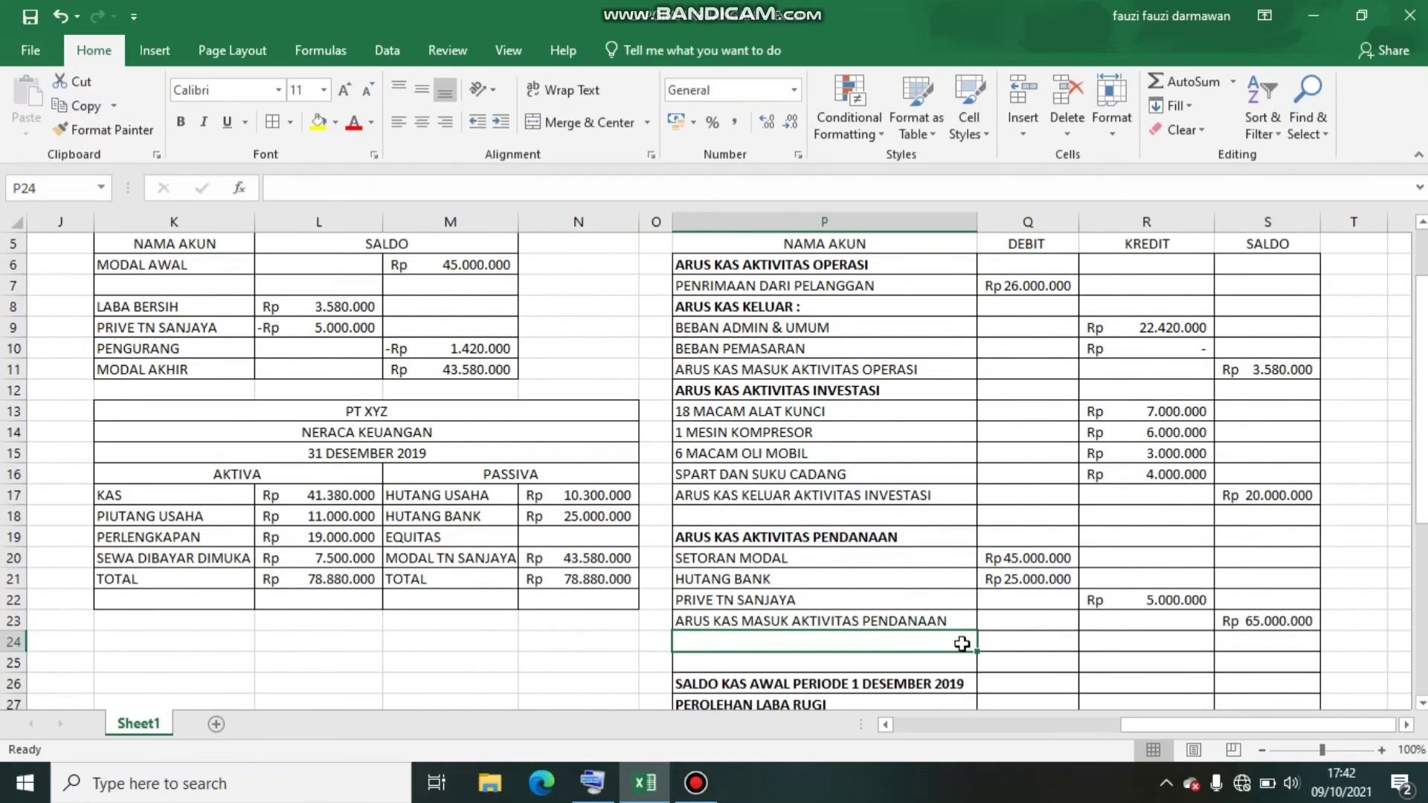
pyautogui.write('ARUS KAS ')
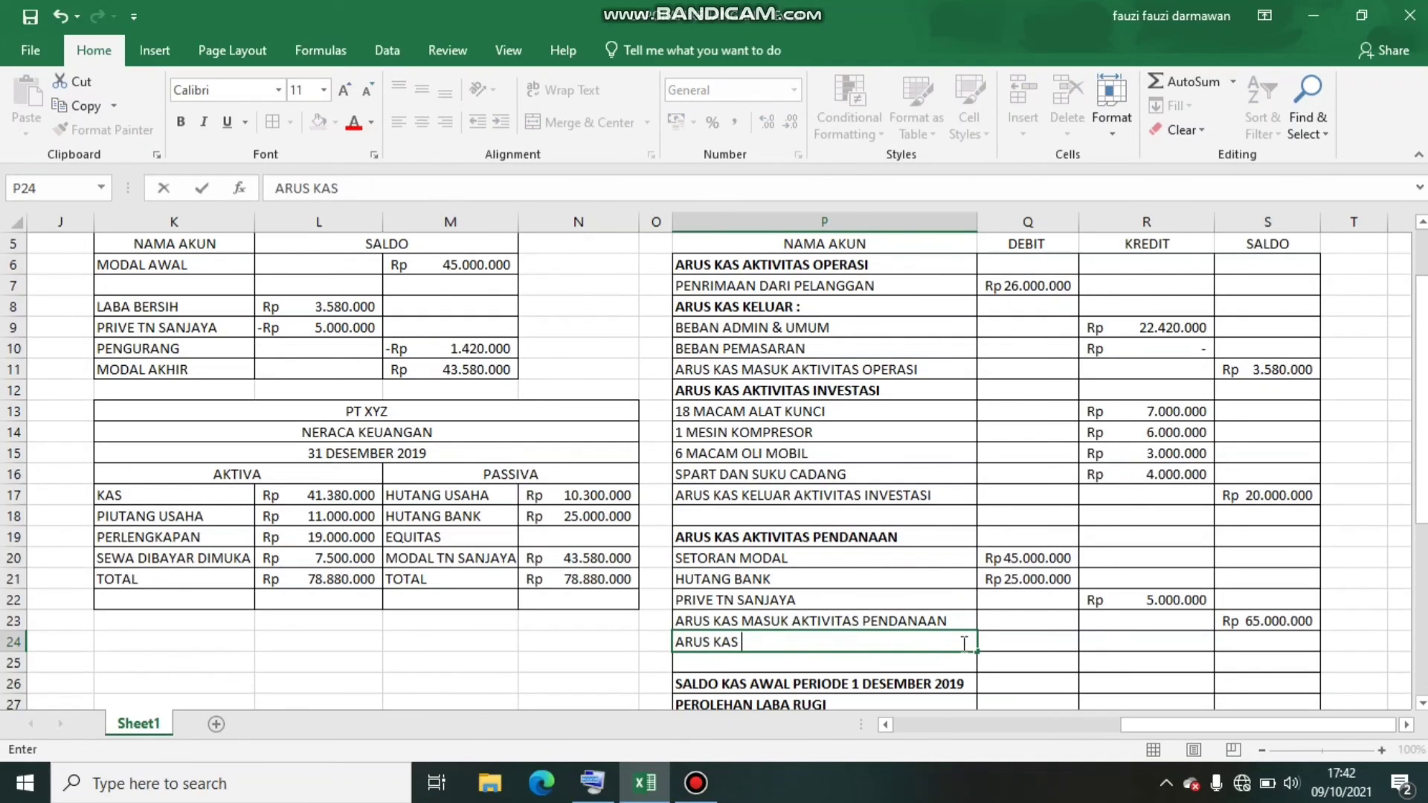
pyautogui.write('MASUK BE')
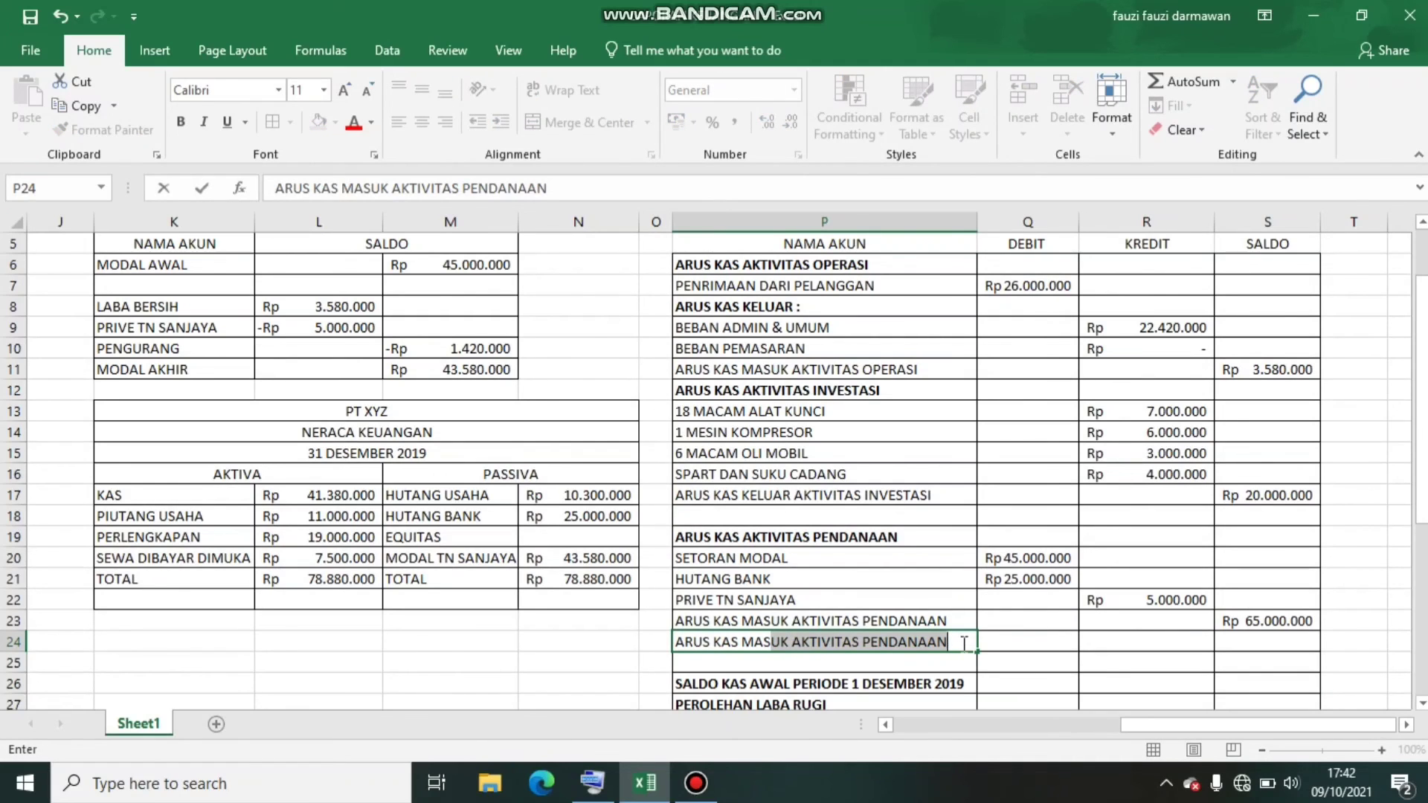
pyautogui.write('S')
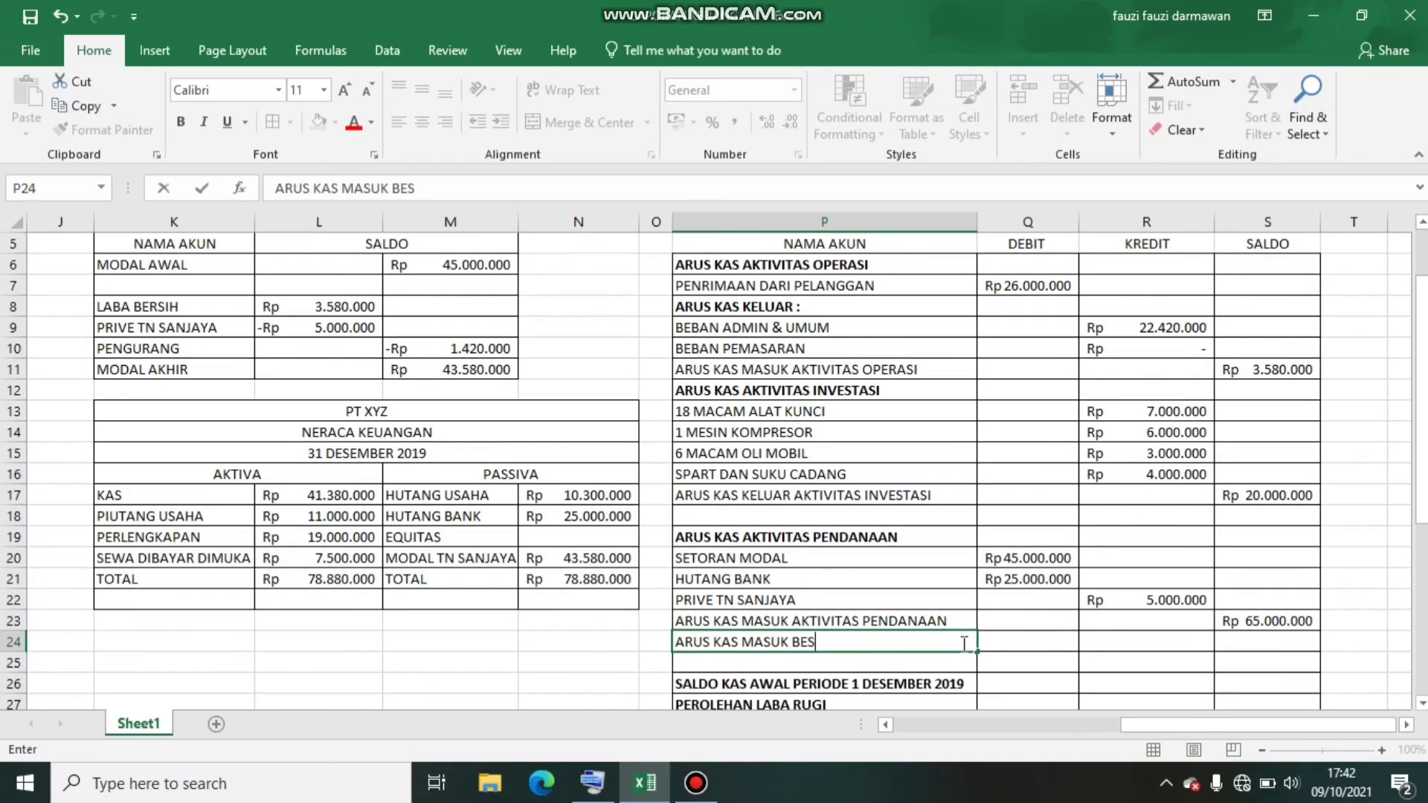
pyautogui.press('BackSpace')
pyautogui.write('RSIH')
pyautogui.press('Tab')
pyautogui.press('Tab')
pyautogui.press('Tab')
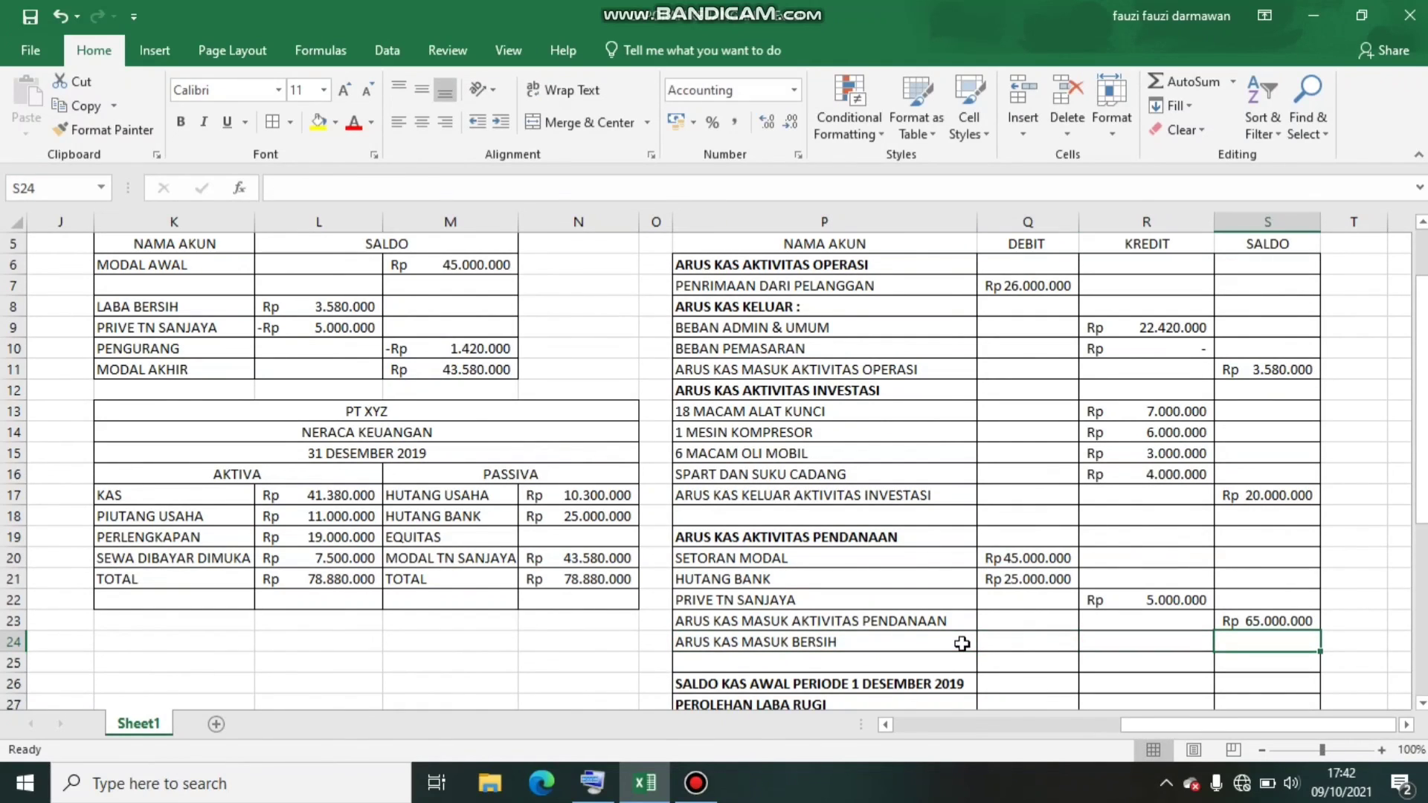
# Calculate the net cash inflow in the SALDO cell S24 with the formula =S11-S17+S23
pyautogui.write('=')
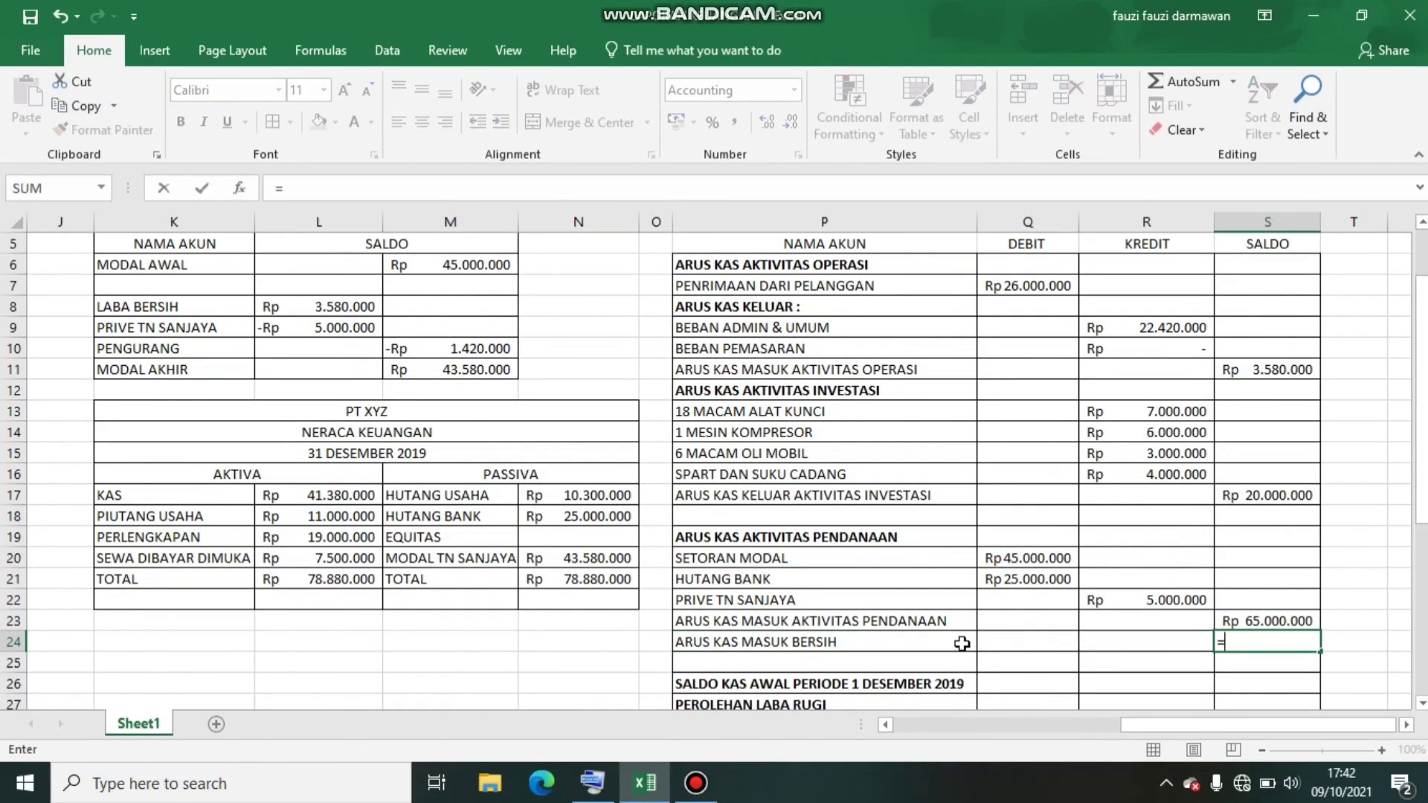
pyautogui.click(1238, 371)
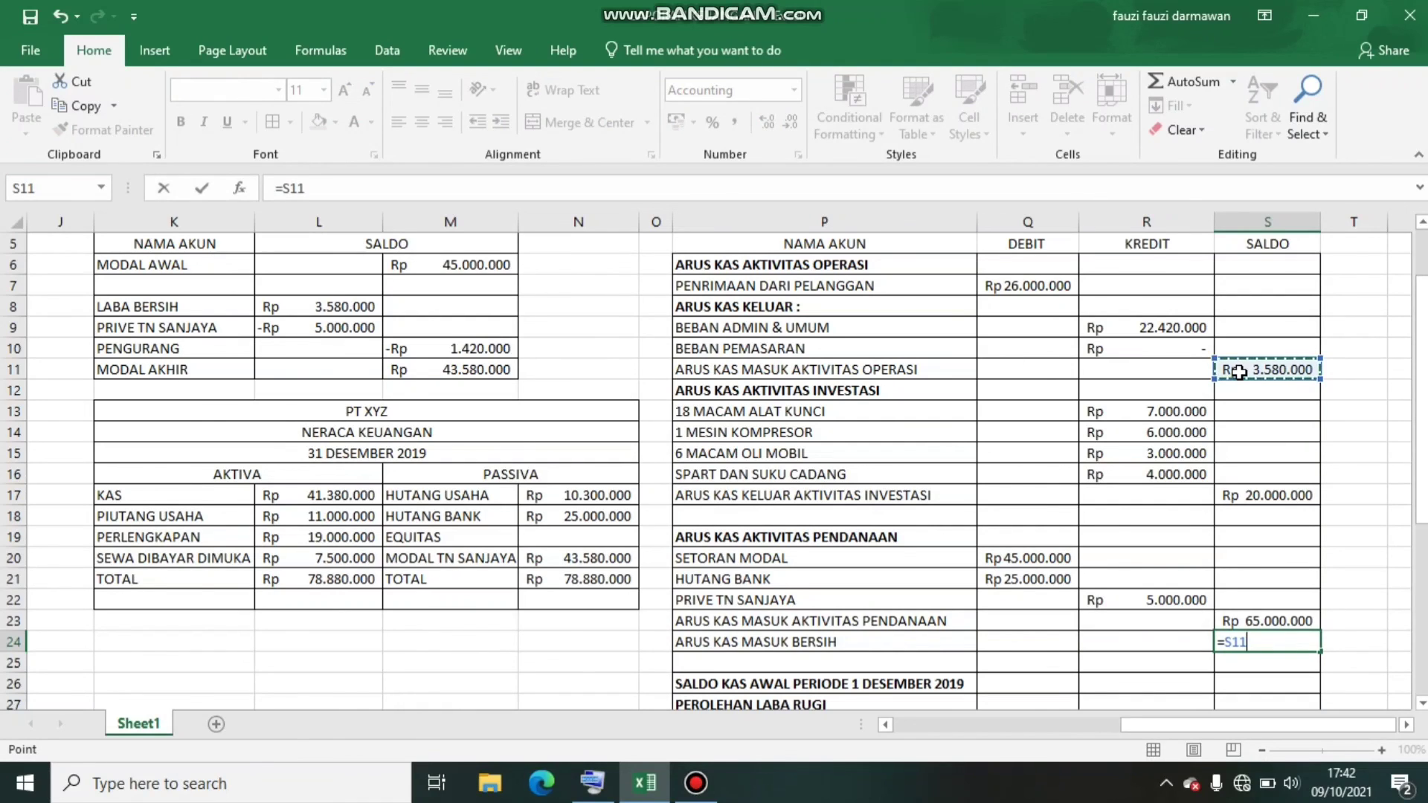
pyautogui.write('-')
pyautogui.click(1268, 498)
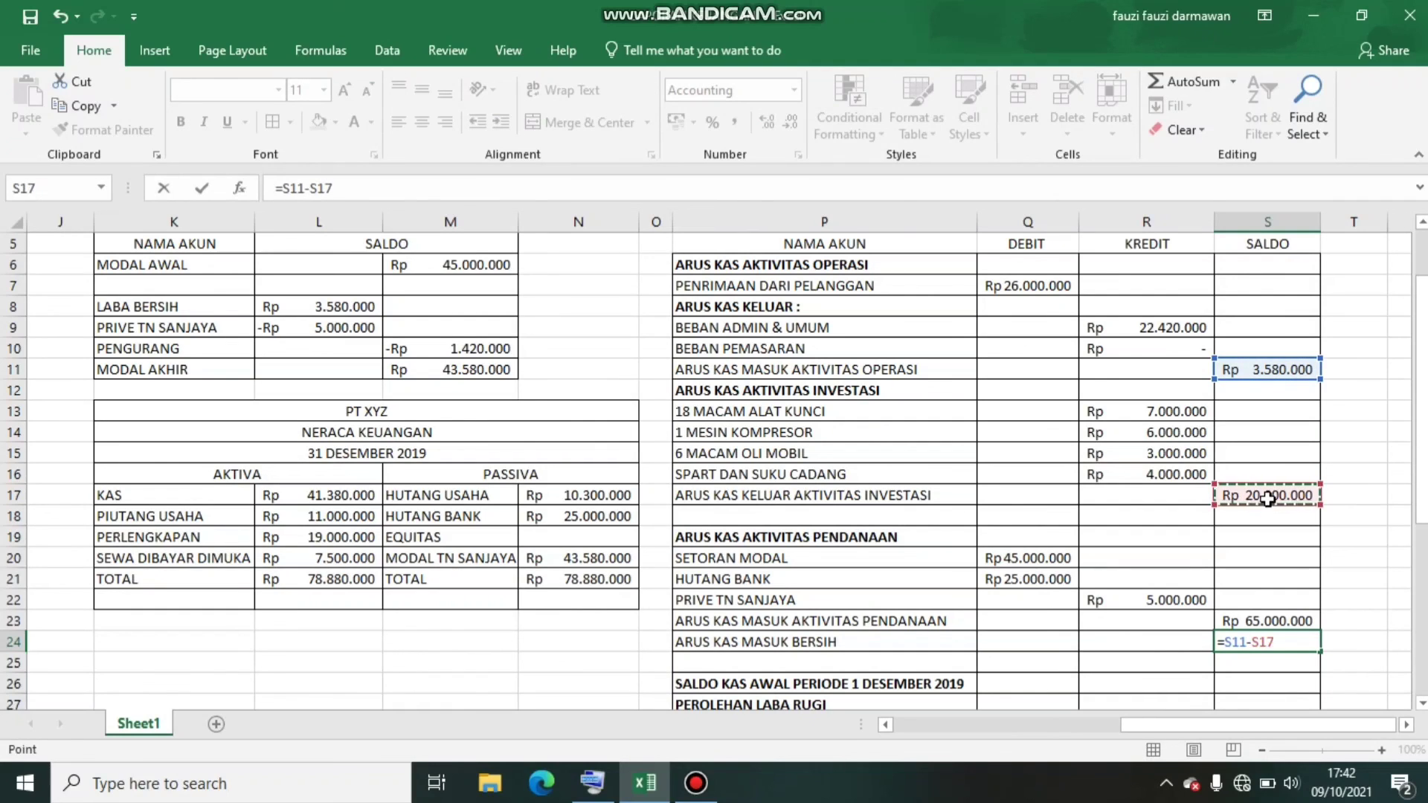
pyautogui.write('+')
pyautogui.click(1277, 621)
pyautogui.press('Return')
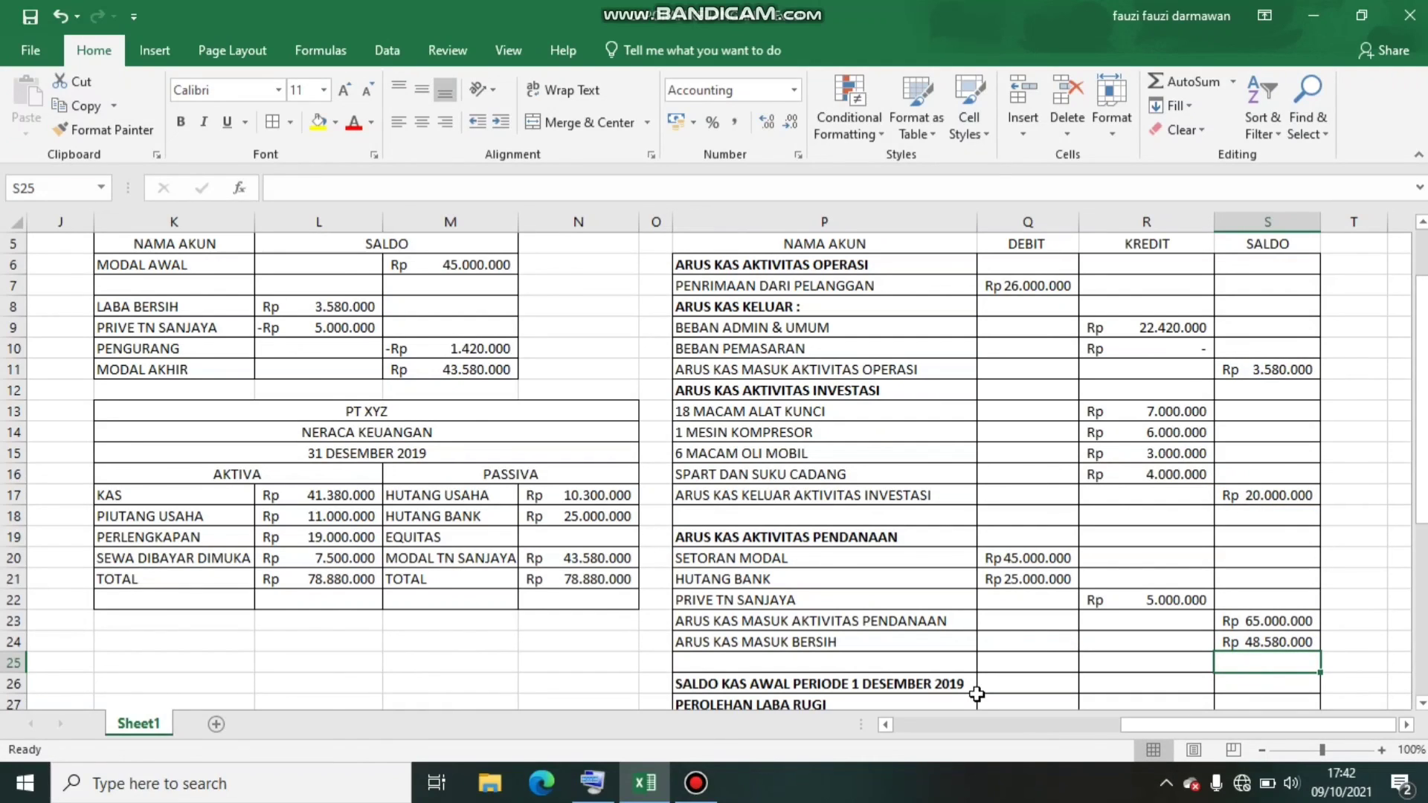
# Fill the SALDO cell S26 for SALDO KAS AWAL PERIODE 1 DESEMBER 2019 with the formula =Q20, linking to SETORAN MODAL
pyautogui.click(798, 681)
pyautogui.press('Right')
pyautogui.press('Right')
pyautogui.press('Right')
pyautogui.press('Right')
pyautogui.press('Right')
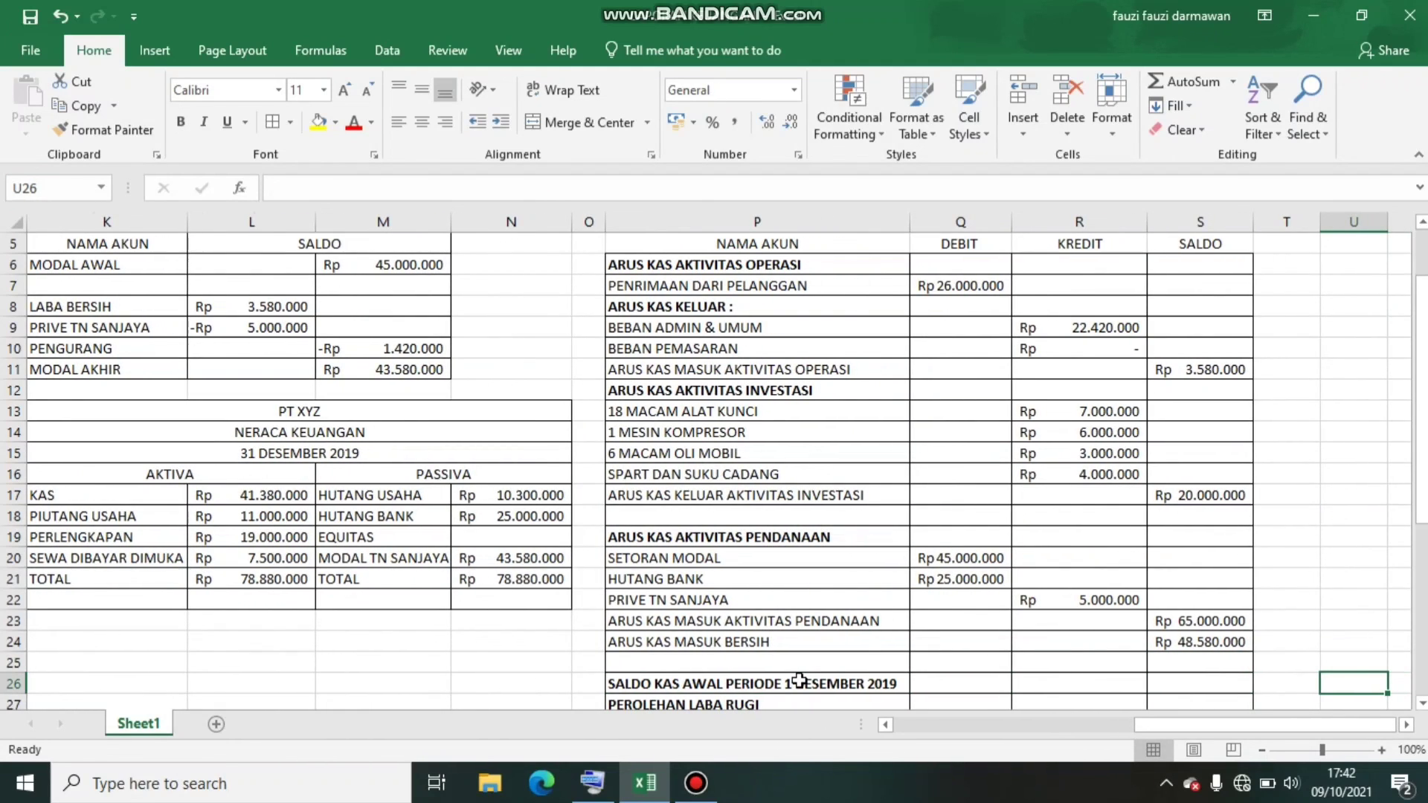
pyautogui.click(1189, 686)
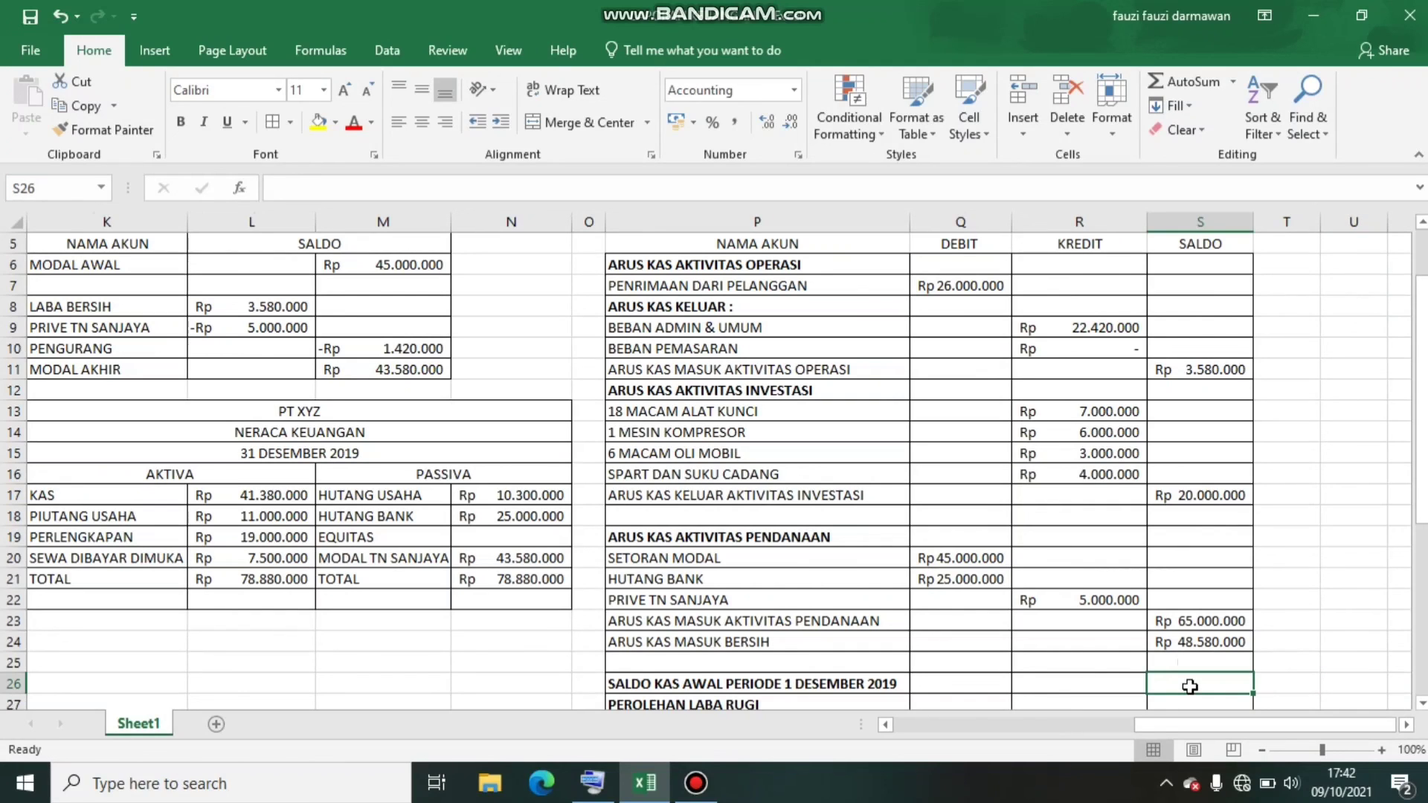
pyautogui.write('=')
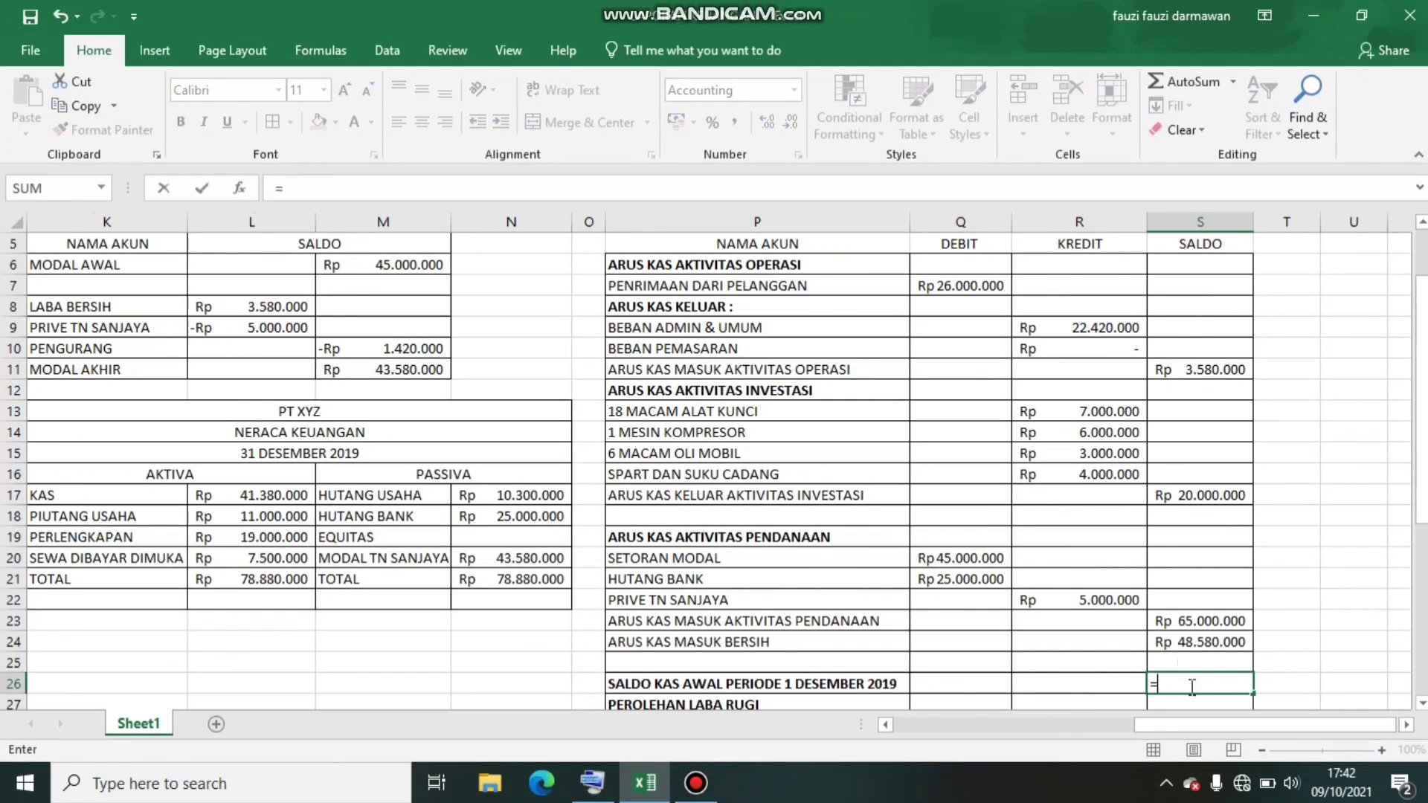
pyautogui.click(1005, 557)
pyautogui.press('Return')
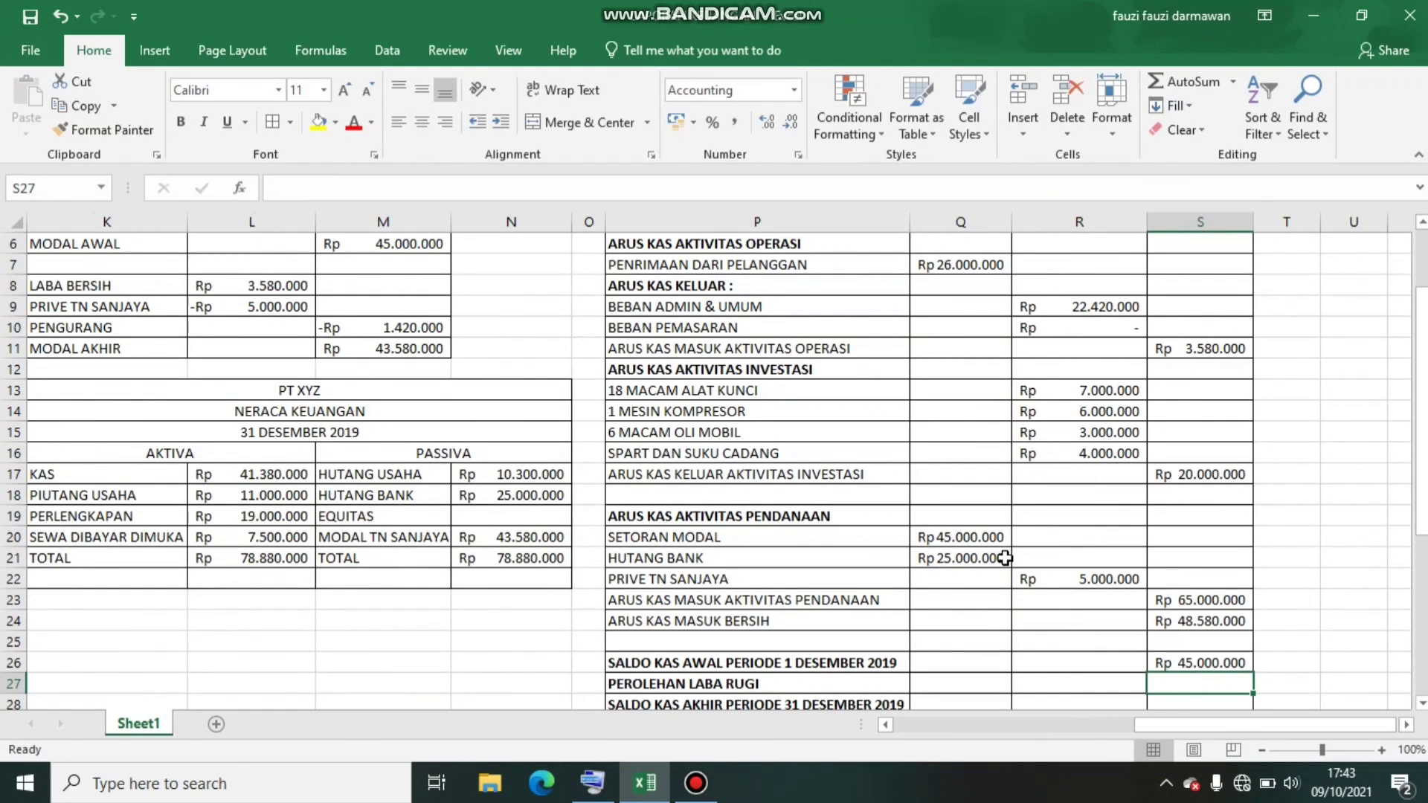
# Fill the PEROLEHAN LABA RUGI balance in S27 with the formula =S11, linking to the operating cash flow
pyautogui.write('=')
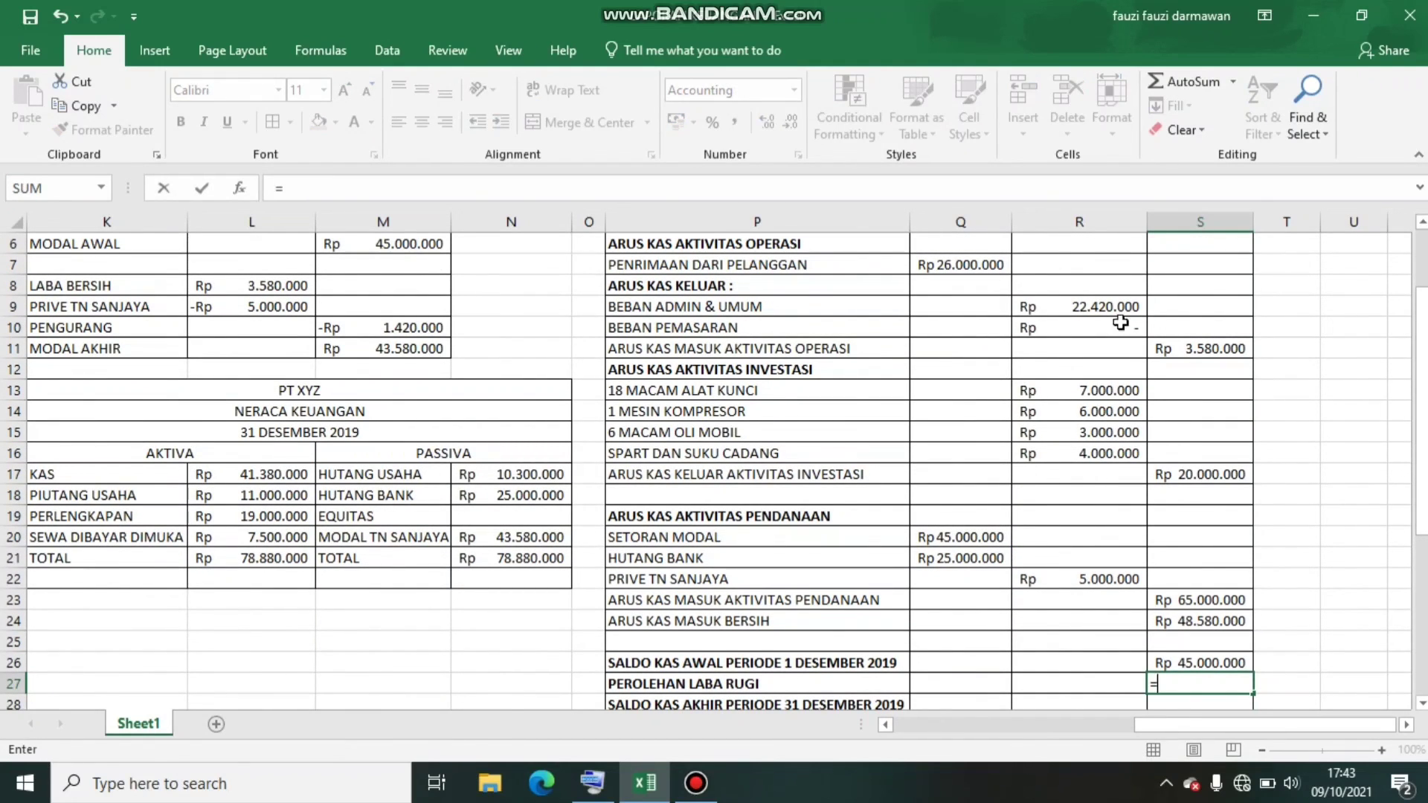
pyautogui.click(1174, 348)
pyautogui.press('Return')
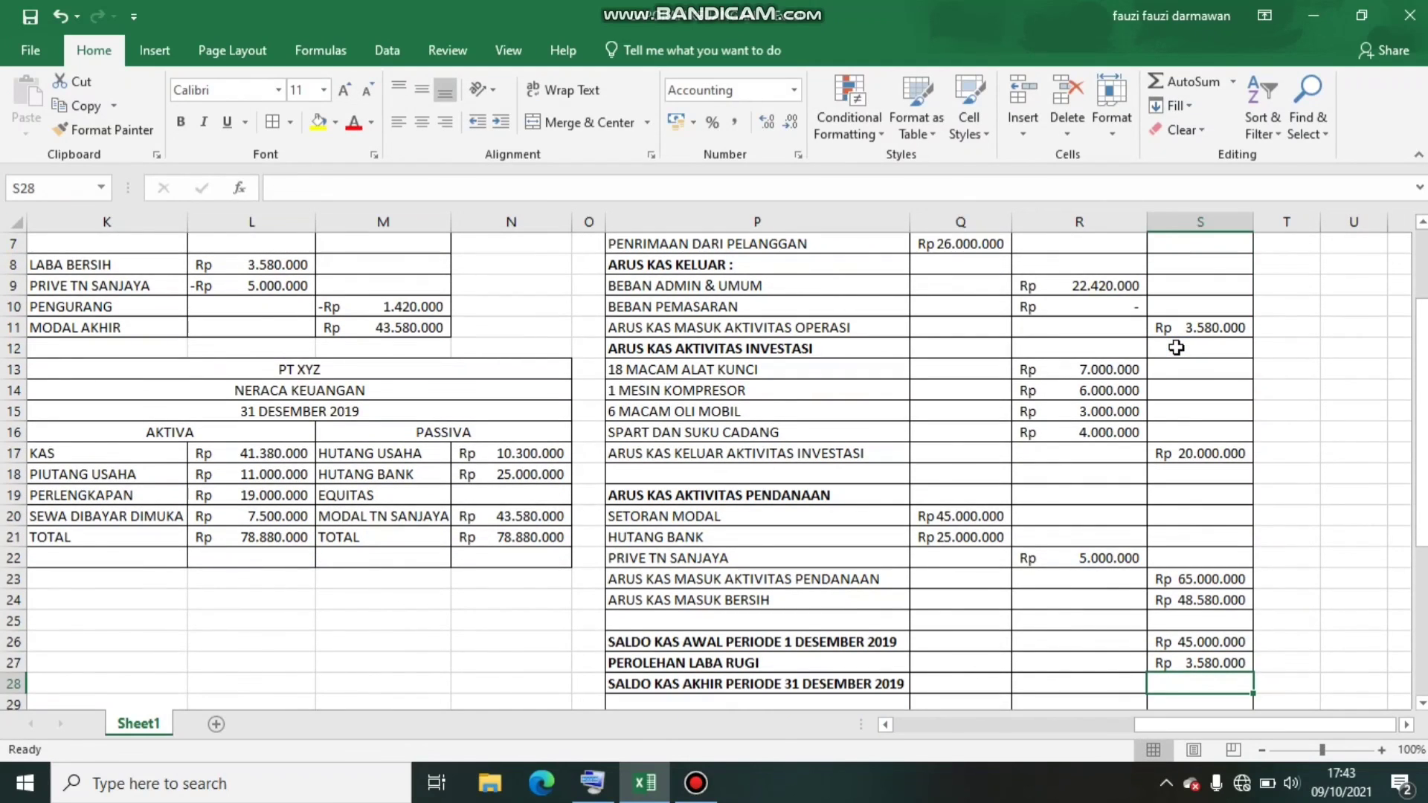
# Fill the SALDO KAS AKHIR PERIODE 31 DESEMBER 2019 balance in S28 with the formula =S24, linking to ARUS KAS MASUK BERSIH
pyautogui.write('=')
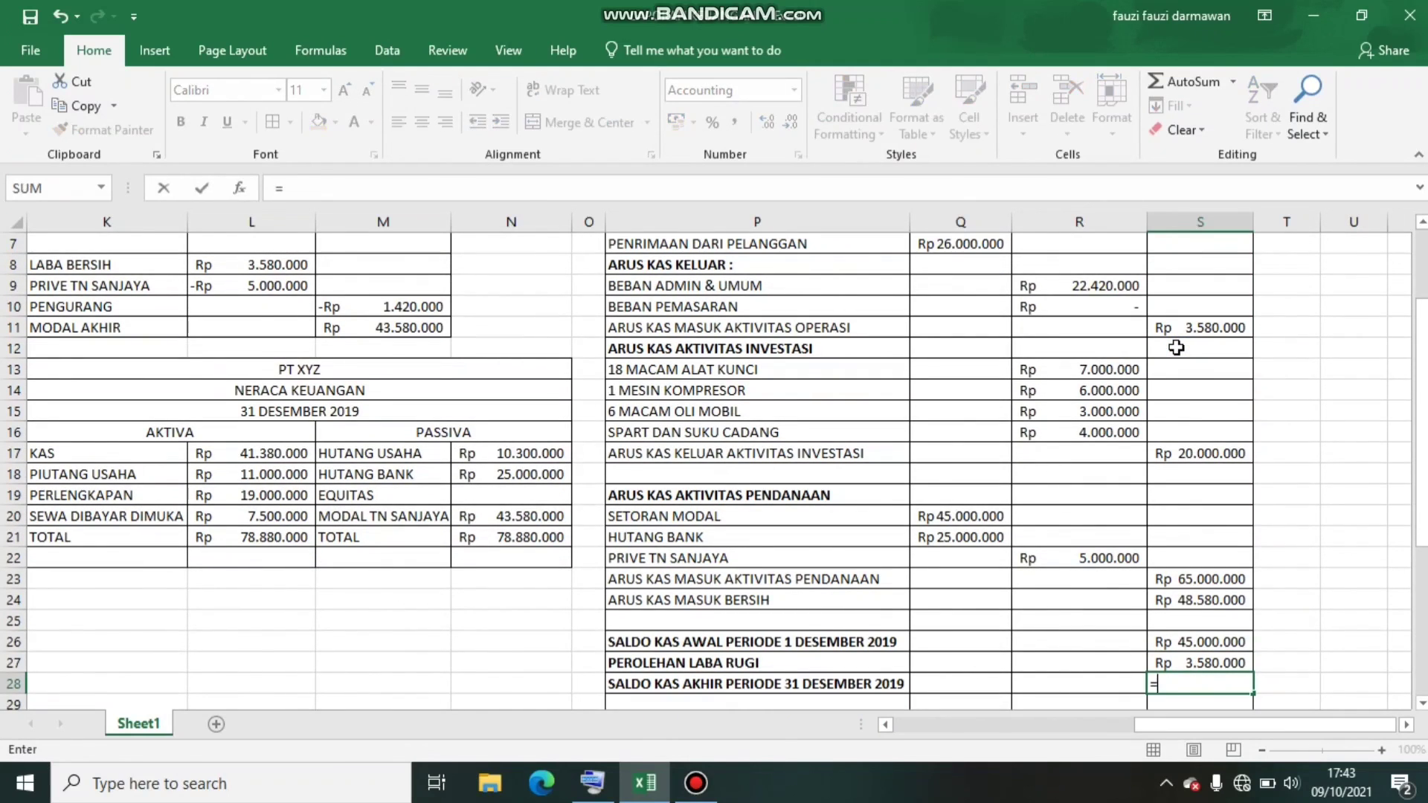
pyautogui.click(1190, 600)
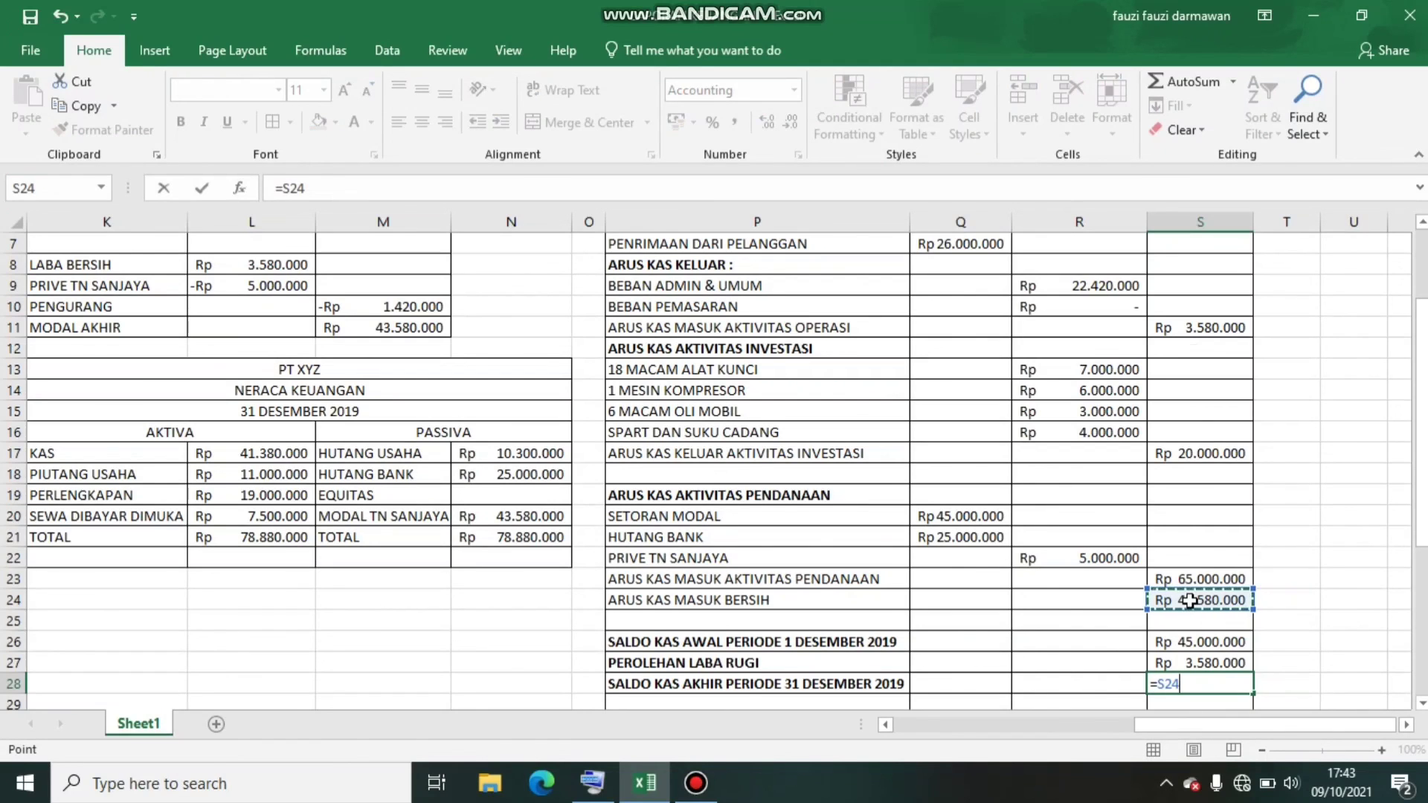
pyautogui.press('Return')
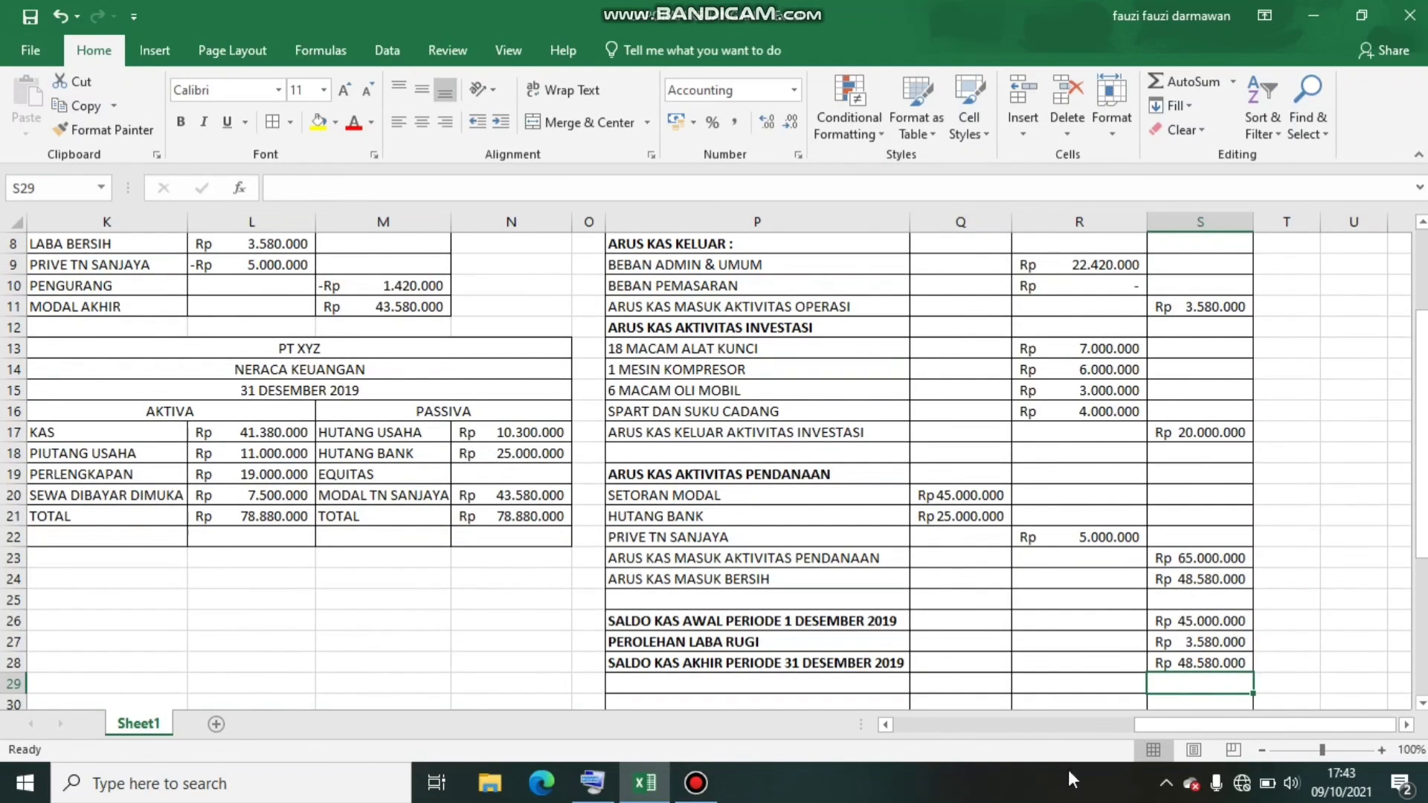
# Review all the PT XYZ reports across the sheet, from NERACA SALDO through to LAPORAN ARUS KAS
pyautogui.press('Left')
pyautogui.press('Left')
pyautogui.press('Left')
pyautogui.press('Left')
pyautogui.press('Left')
pyautogui.press('Left')
pyautogui.press('Left')
pyautogui.press('Left')
pyautogui.press('Left')
pyautogui.press('Left')
pyautogui.press('Left')
pyautogui.press('Left')
pyautogui.press('Left')
pyautogui.press('Left')
pyautogui.press('Left')
pyautogui.press('Left')
pyautogui.press('Left')
pyautogui.press('Left')
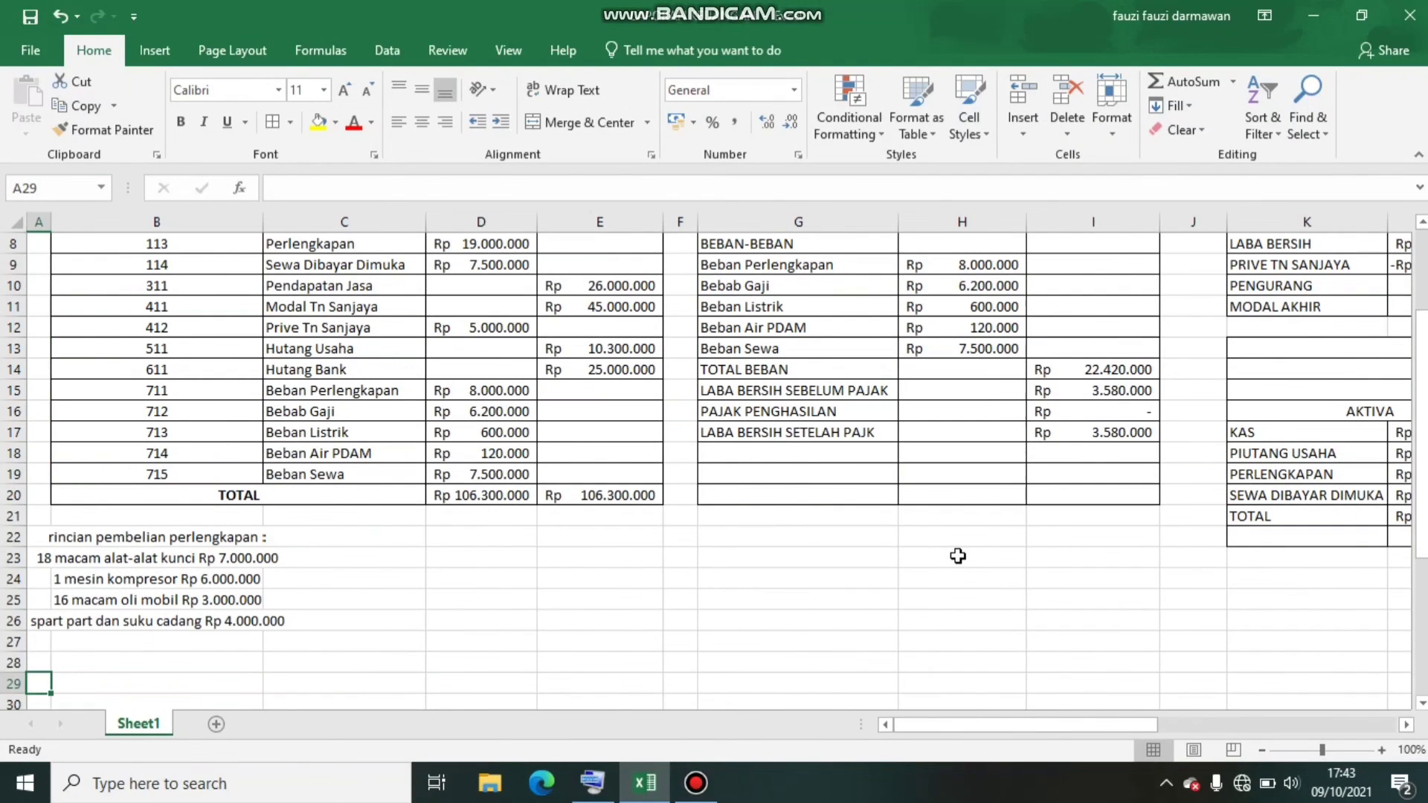
pyautogui.press('Up')
pyautogui.press('Up')
pyautogui.press('Up')
pyautogui.press('Up')
pyautogui.press('Up')
pyautogui.press('Up')
pyautogui.press('Up')
pyautogui.press('Up')
pyautogui.press('Up')
pyautogui.press('Up')
pyautogui.press('Up')
pyautogui.press('Up')
pyautogui.press('Up')
pyautogui.press('Up')
pyautogui.press('Up')
pyautogui.press('Up')
pyautogui.press('Up')
pyautogui.press('Up')
pyautogui.press('Up')
pyautogui.press('Up')
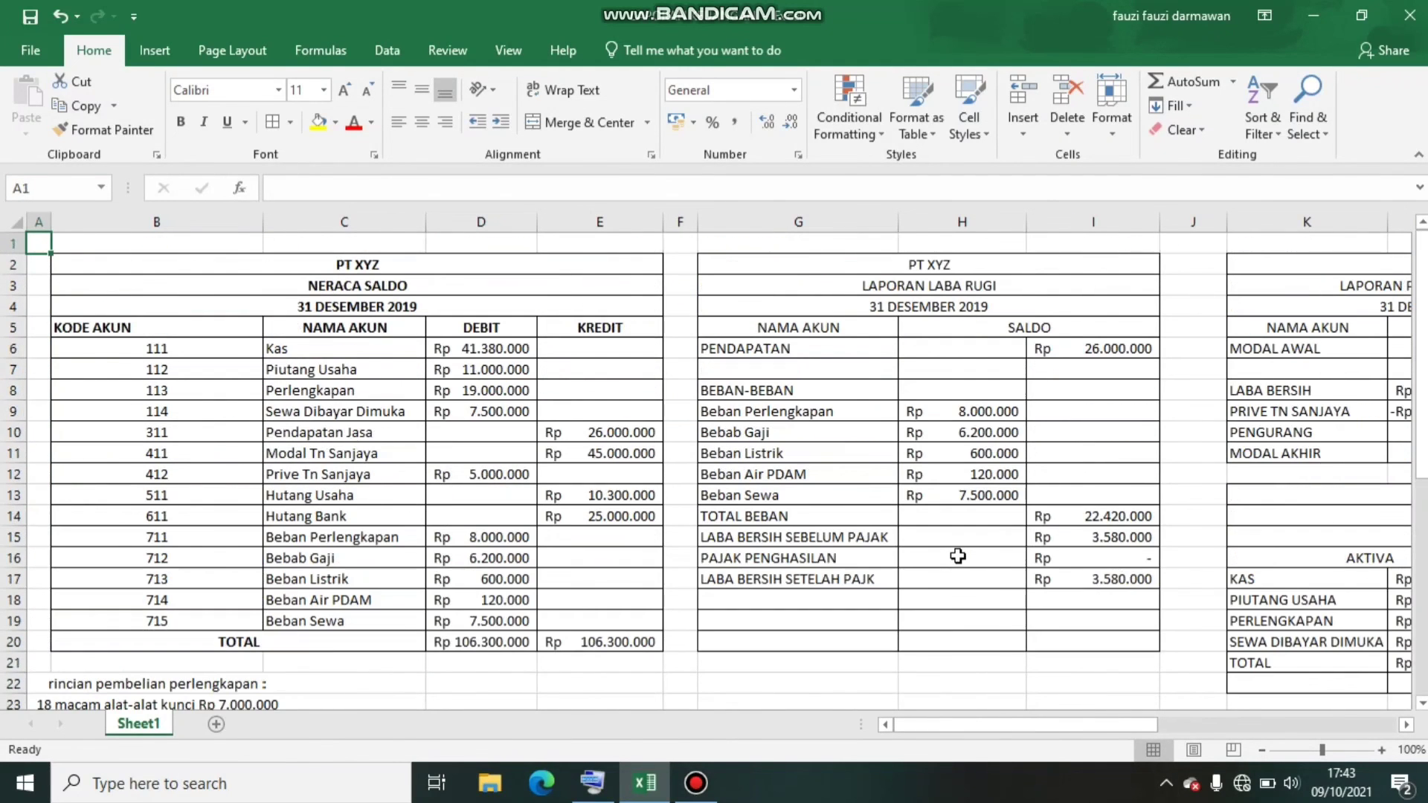
pyautogui.press('Down')
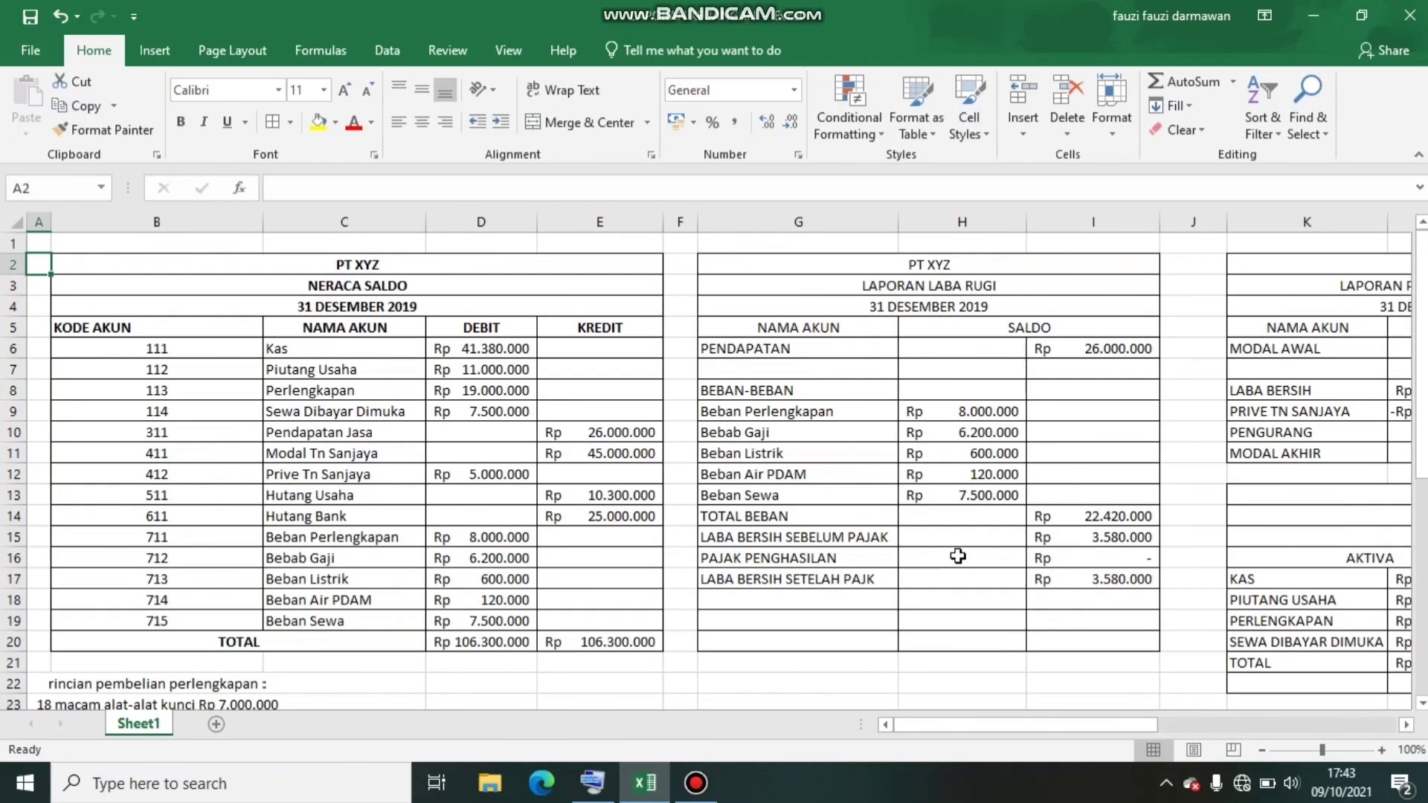
pyautogui.press('Down')
pyautogui.press('Right')
pyautogui.press('Right')
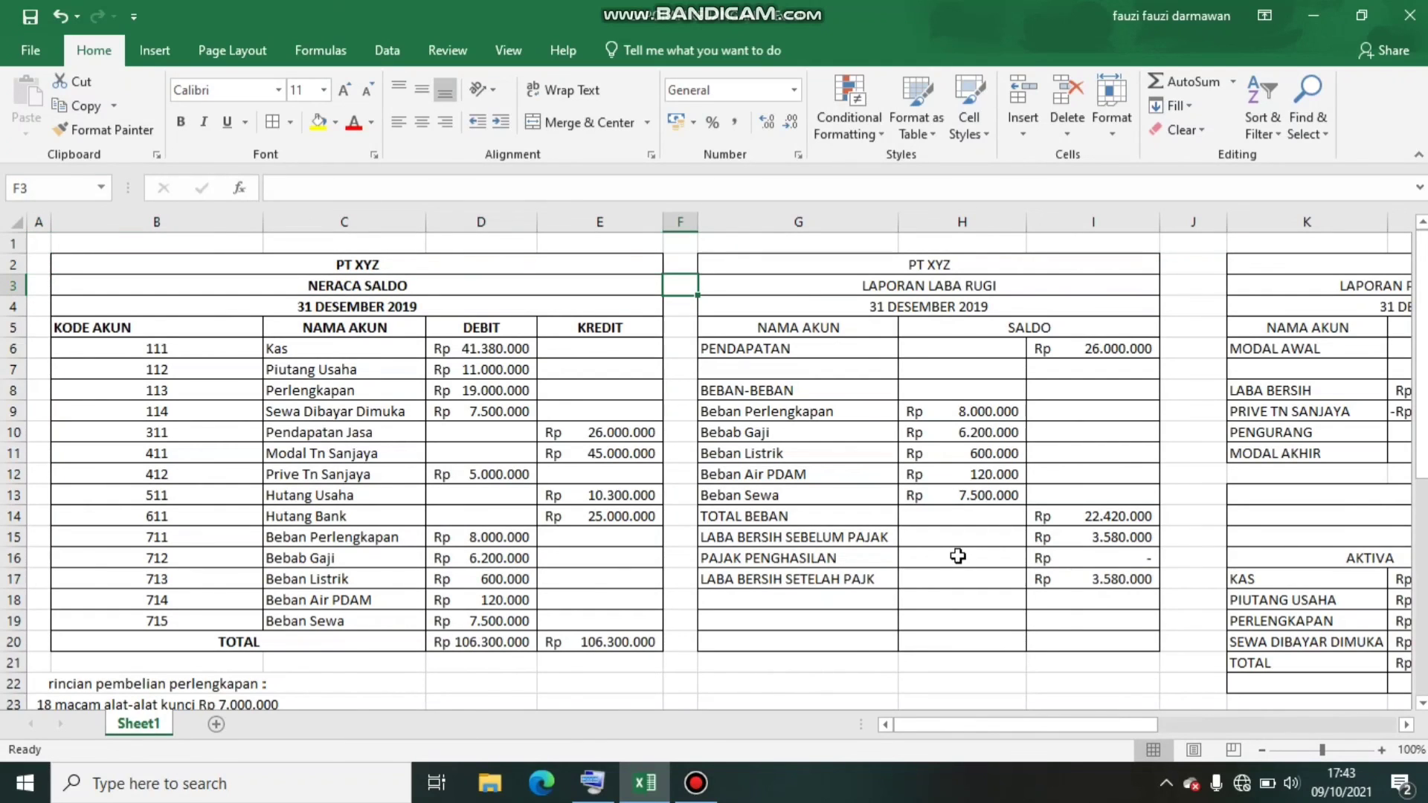
pyautogui.press('Right')
pyautogui.press('Right')
pyautogui.press('Right')
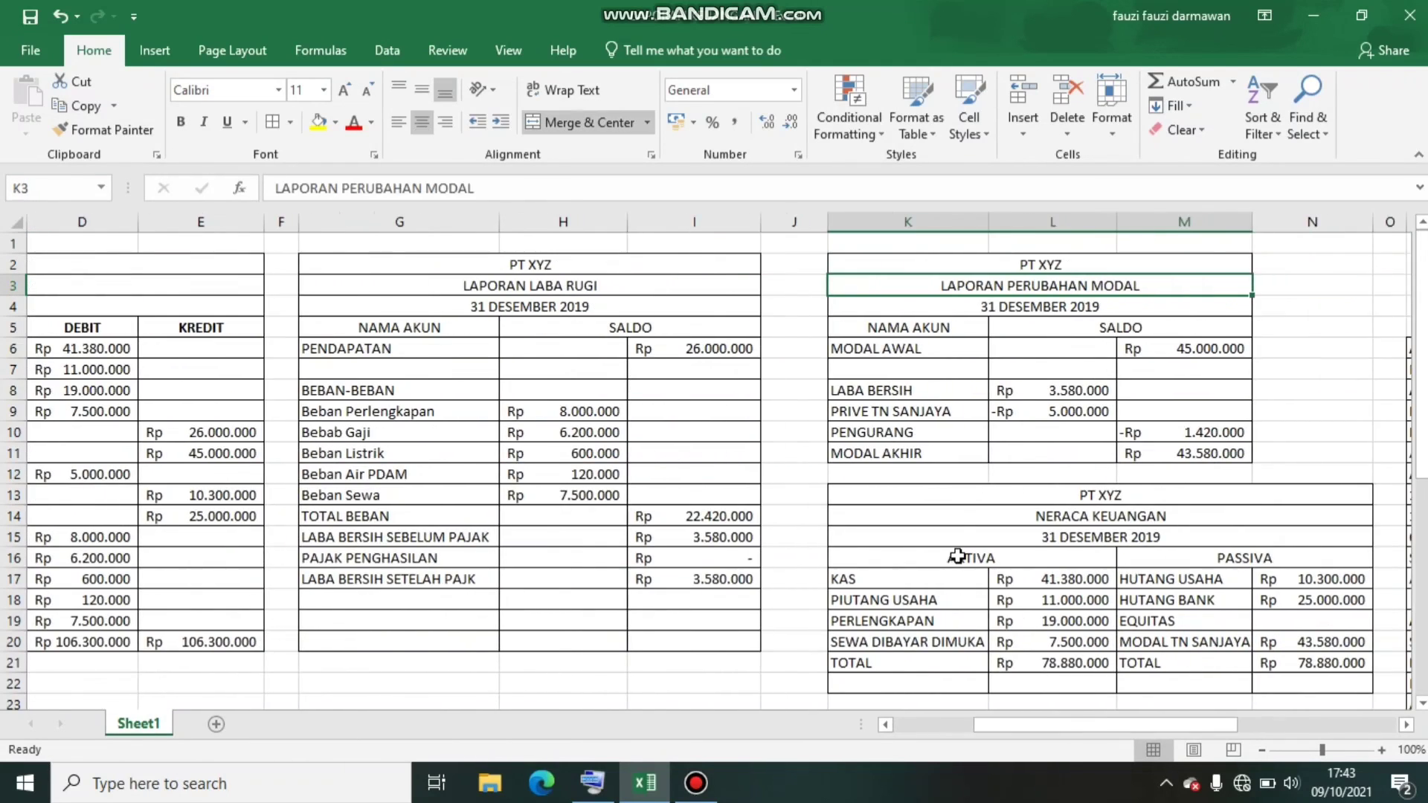
pyautogui.press('Right')
pyautogui.press('Right')
pyautogui.press('Right')
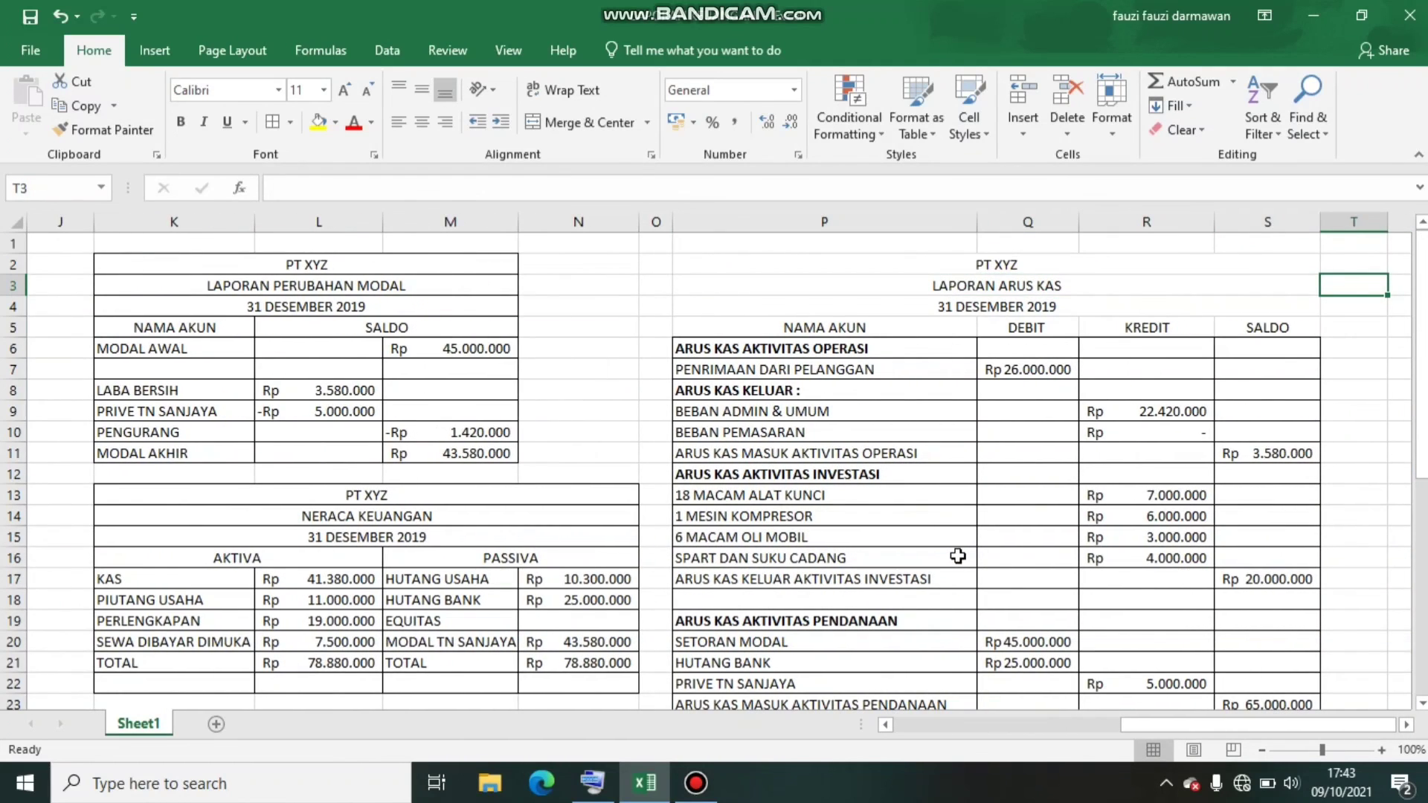
pyautogui.press('Left')
pyautogui.press('Left')
pyautogui.press('Left')
pyautogui.press('Left')
pyautogui.press('Left')
pyautogui.press('Right')
pyautogui.press('Right')
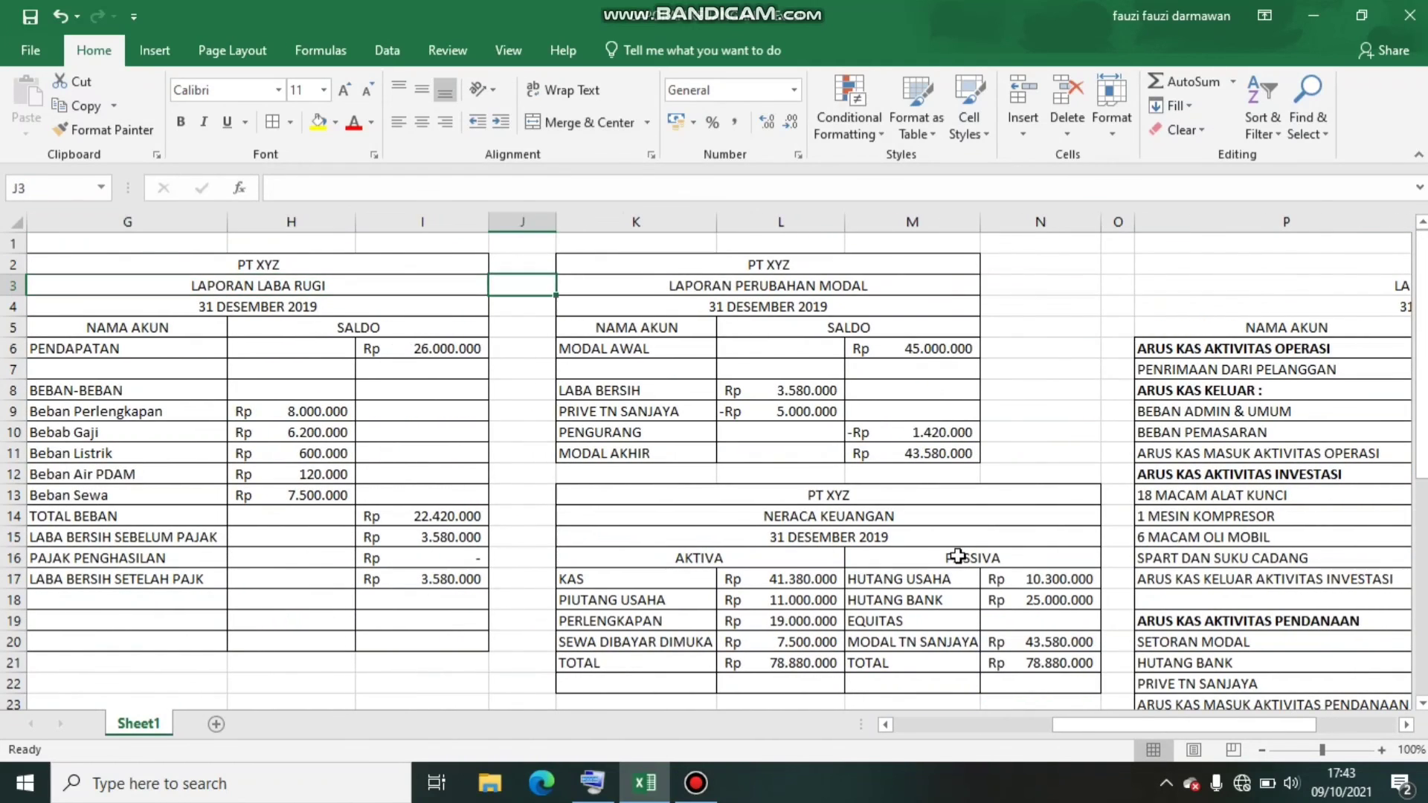
pyautogui.press('Right')
pyautogui.press('Right')
pyautogui.press('Right')
pyautogui.press('Right')
pyautogui.press('Right')
pyautogui.press('Right')
pyautogui.press('Right')
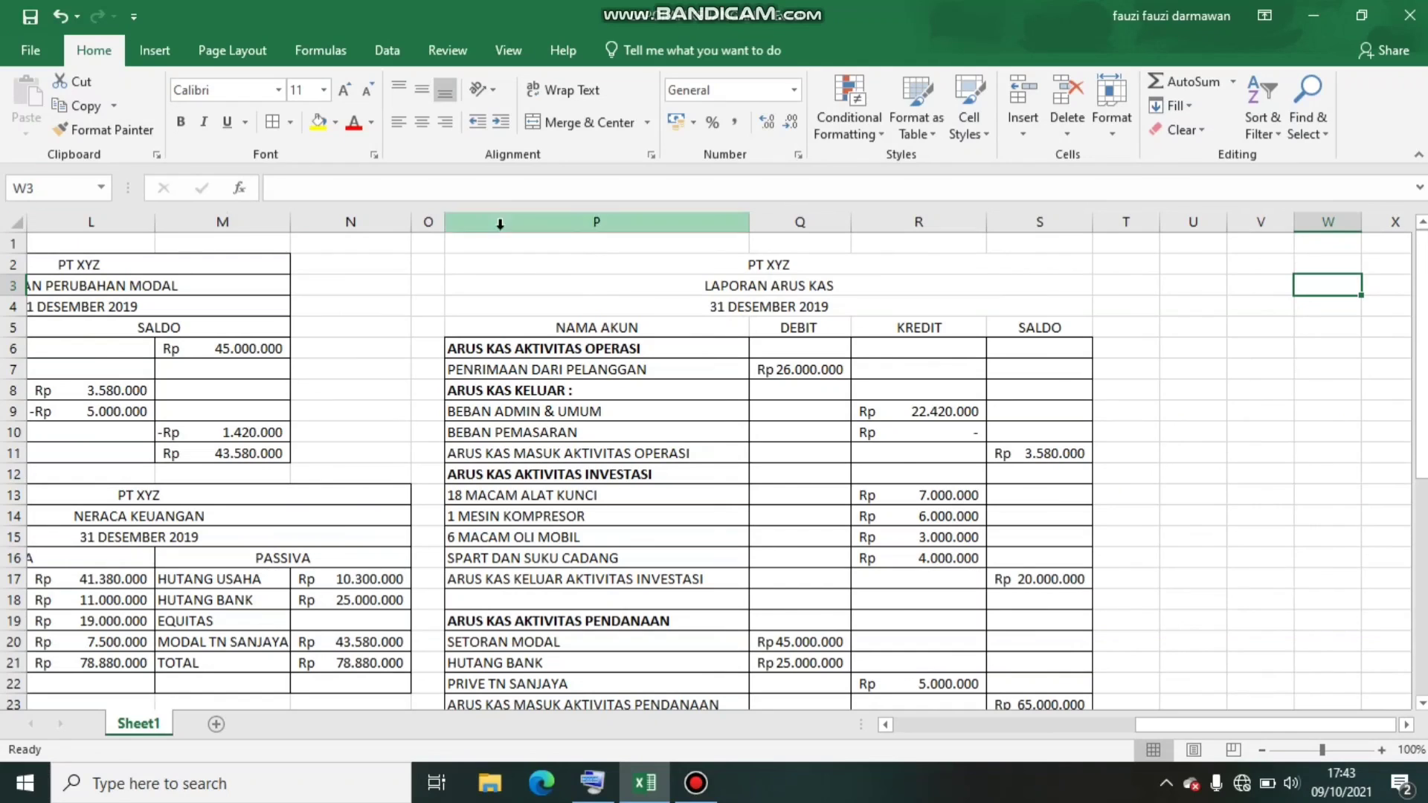
# Apply all borders to the three title rows P2:S4 of the LAPORAN ARUS KAS table
pyautogui.click(518, 261)
pyautogui.hotkey('shift', 'Down')
pyautogui.hotkey('shift', 'Down')
pyautogui.hotkey('shift', 'Down')
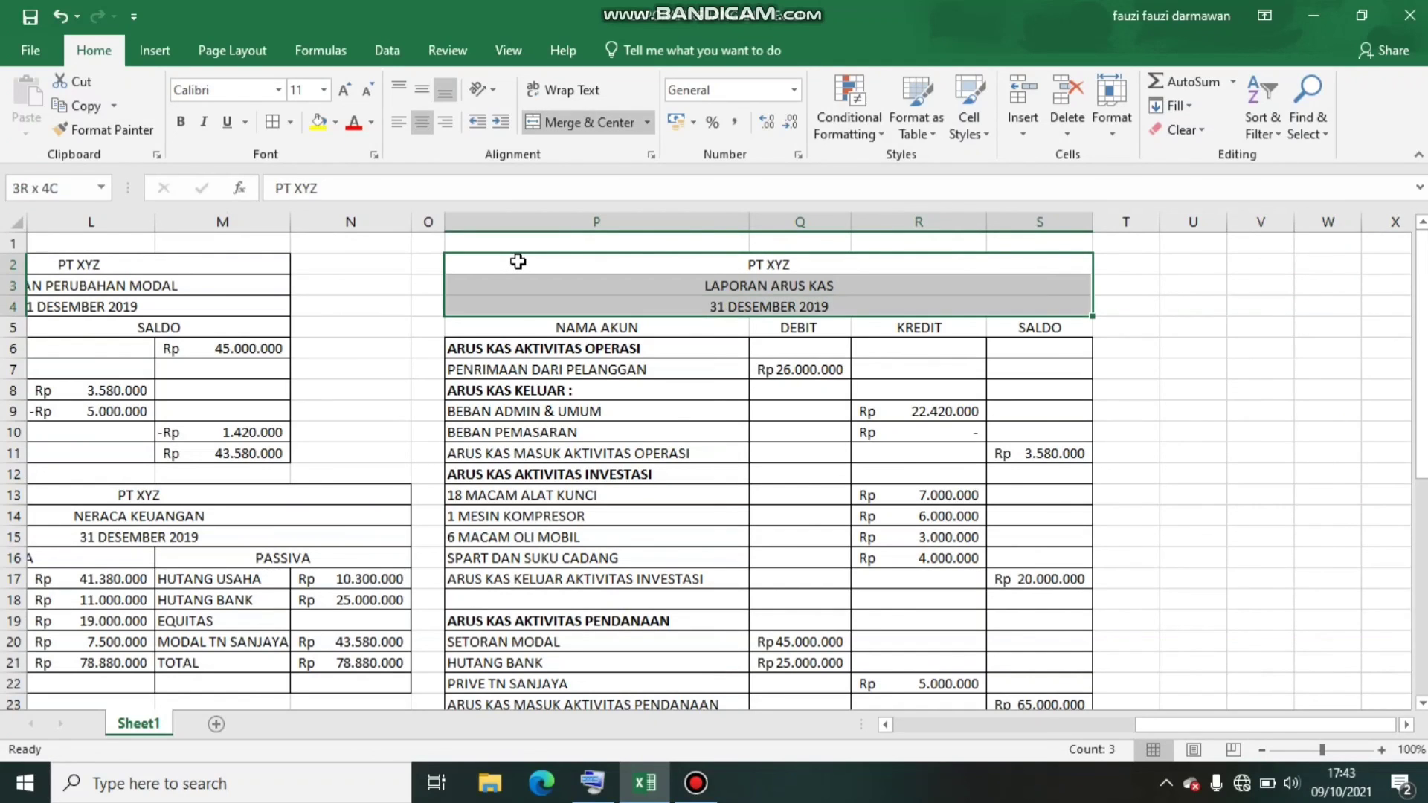
pyautogui.click(269, 122)
pyautogui.click(453, 469)
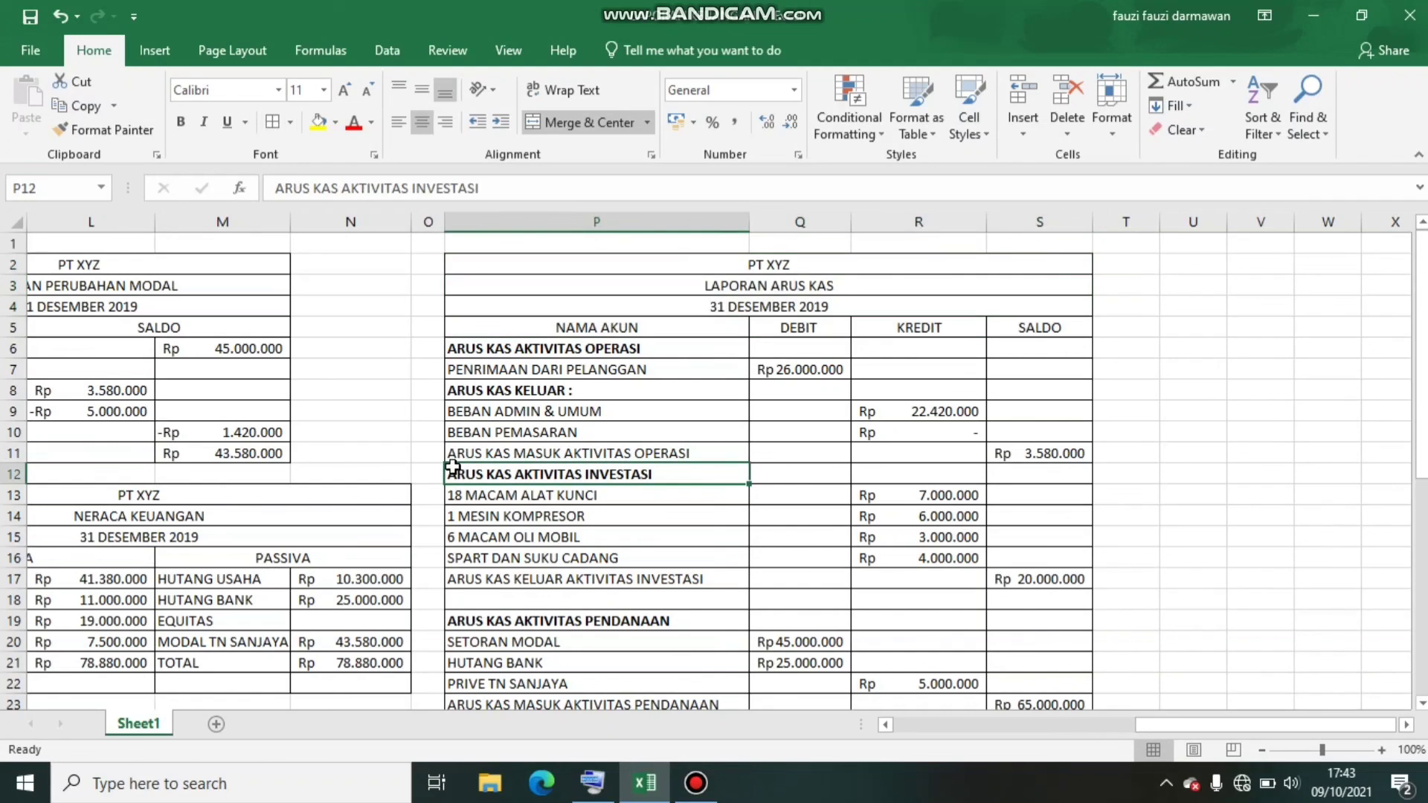
# Check the reports once more from LAPORAN ARUS KAS back to NERACA SALDO
pyautogui.click(283, 475)
pyautogui.press('Left')
pyautogui.press('Left')
pyautogui.press('Left')
pyautogui.press('Left')
pyautogui.press('Left')
pyautogui.press('Left')
pyautogui.press('Left')
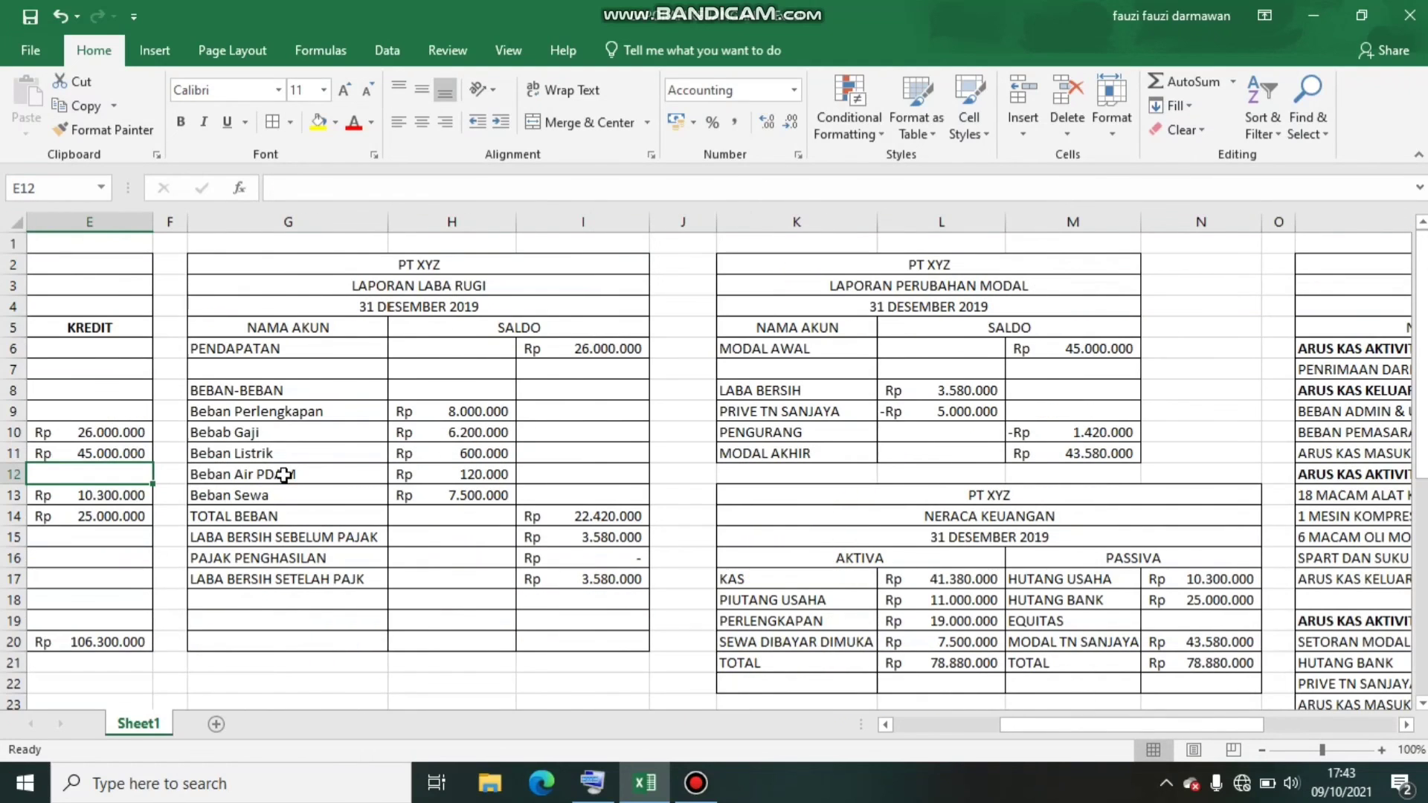
pyautogui.press('Left')
pyautogui.press('Left')
pyautogui.press('Left')
pyautogui.press('Left')
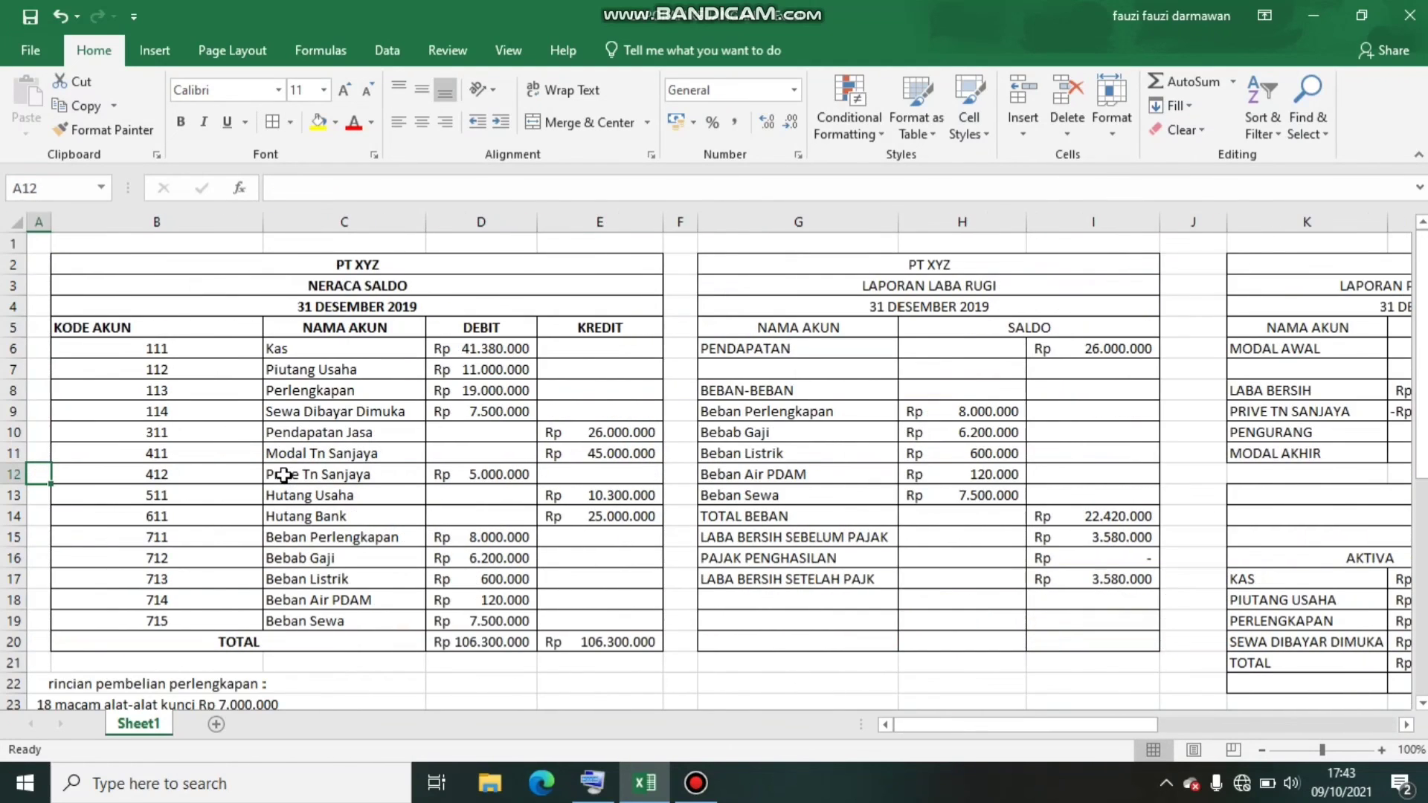